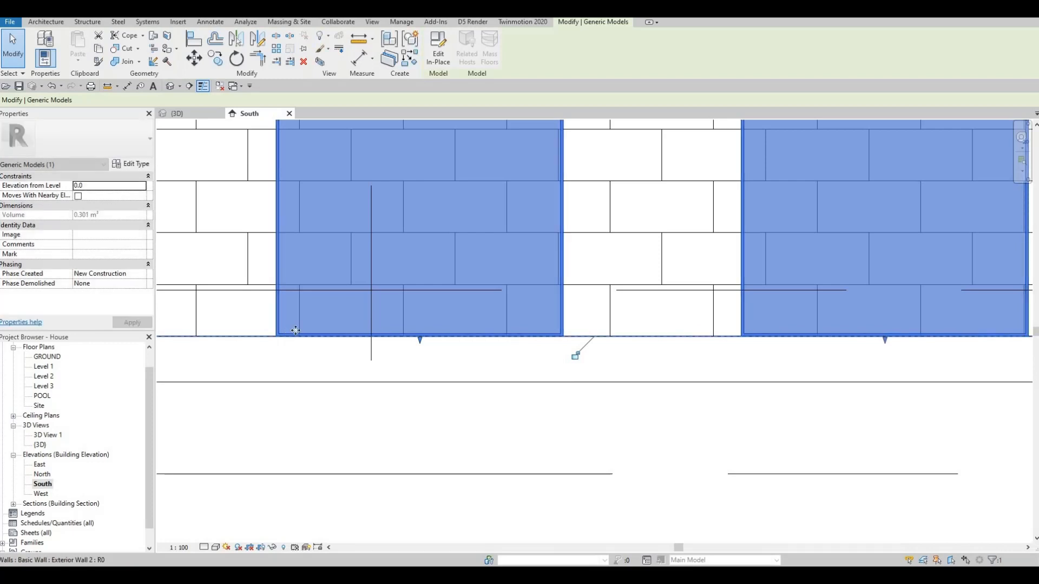
Step: Raise the bottom edge of the second wall panel from the left to just below the wall's base line
scroll(263, 322, up, 2)
scroll(301, 327, down, 2)
scroll(543, 329, down, 3)
middle_drag(300, 364, 504, 357)
scroll(487, 365, up, 3)
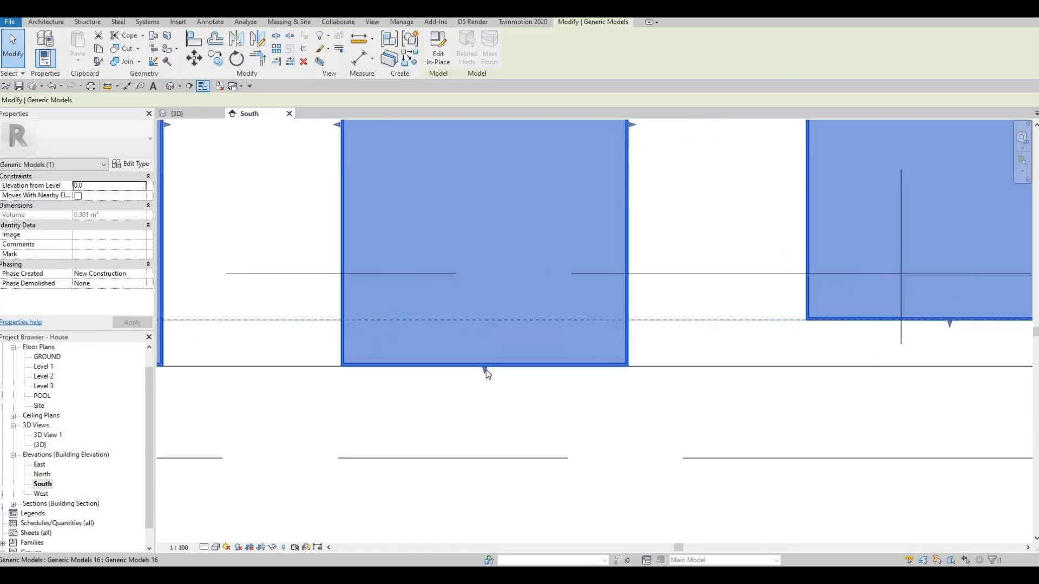
click(488, 323)
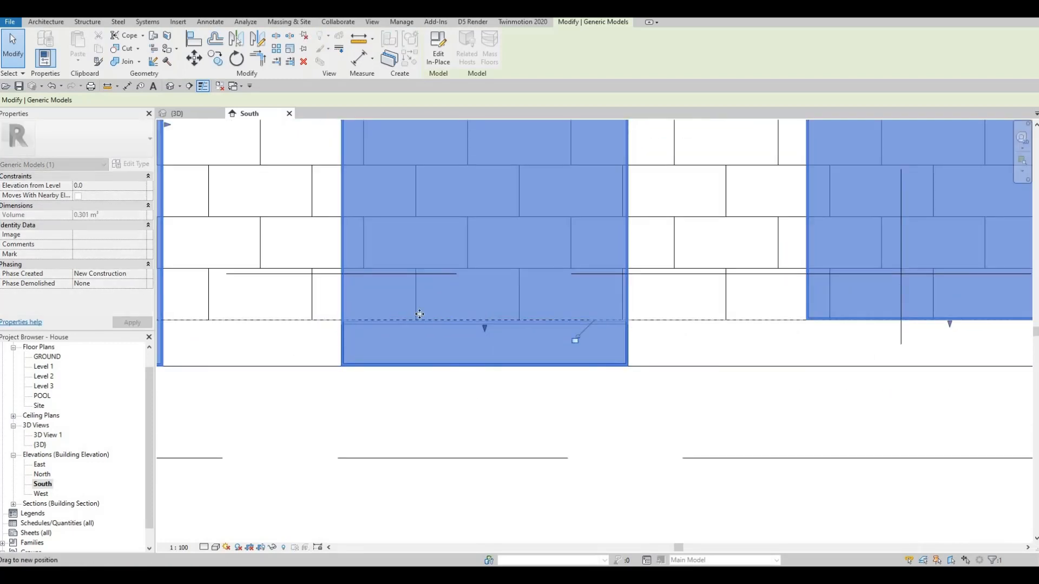
scroll(506, 335, up, 3)
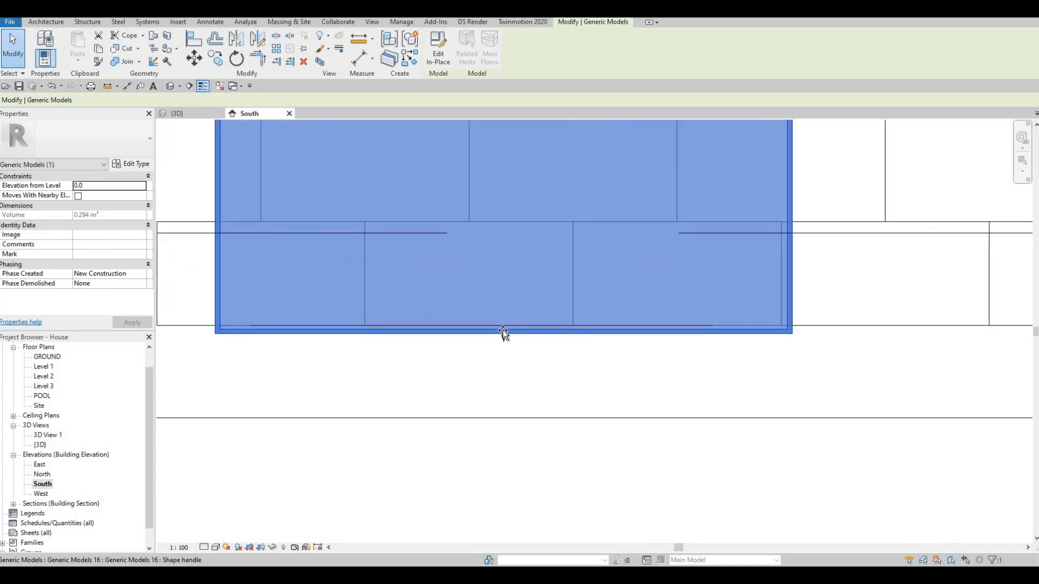
drag(503, 336, 501, 330)
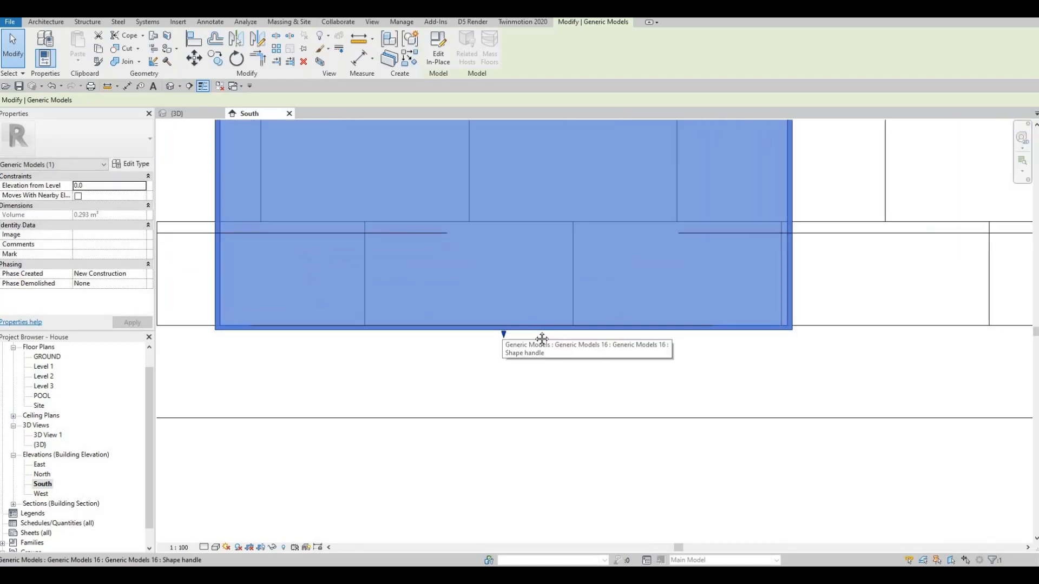
Step: Align the second panel's bottom edge with the base line of the block wall
scroll(552, 330, up, 1)
key(a)
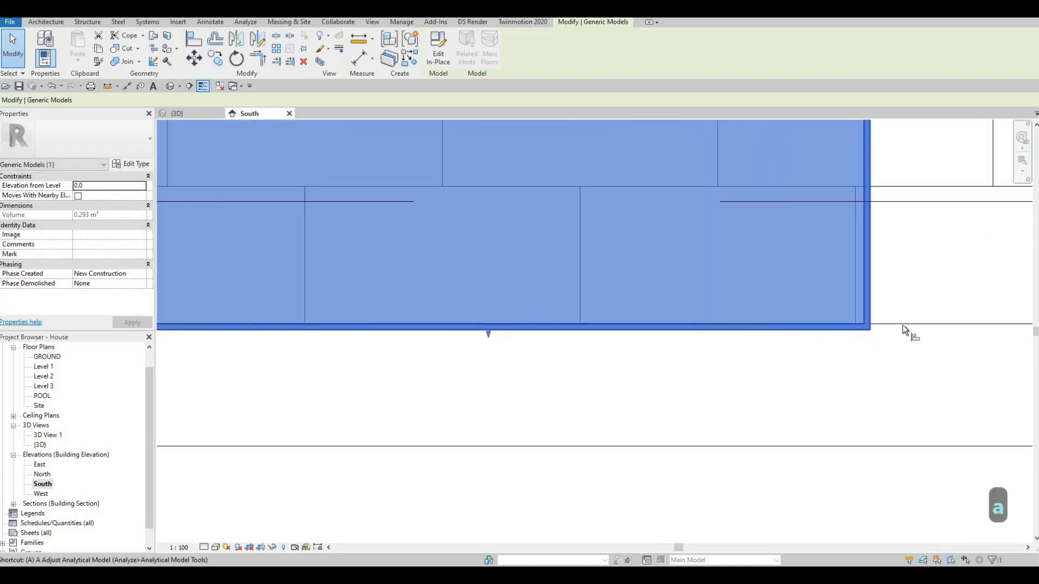
key(l)
click(852, 325)
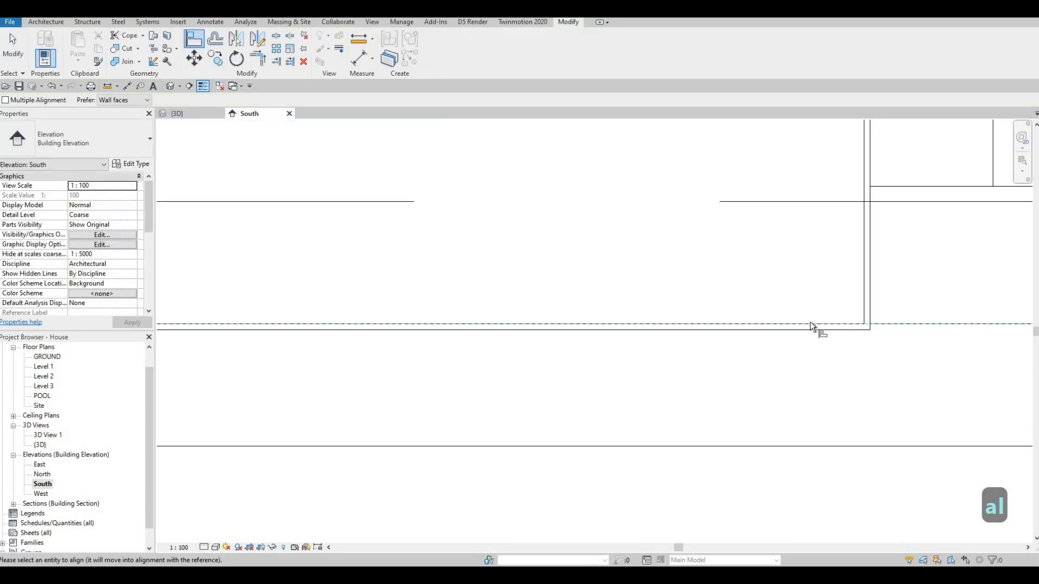
click(773, 324)
Step: Align the third panel's bottom edge with the base line of the block wall
scroll(444, 329, down, 4)
middle_drag(828, 328, 508, 320)
click(507, 319)
scroll(507, 315, up, 2)
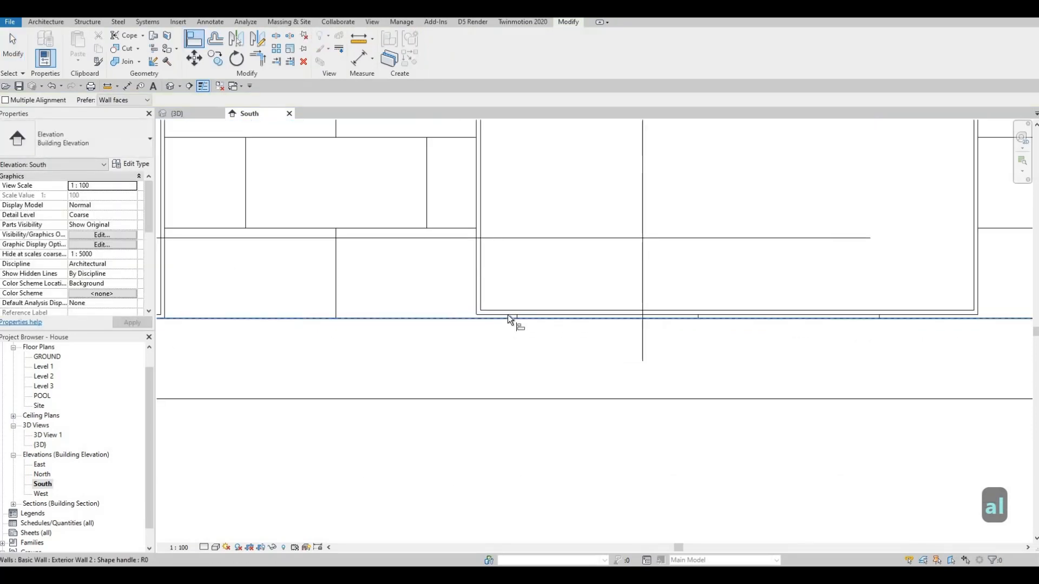
click(463, 314)
Step: Align the leftmost panel's bottom edge with the wall's base line and end the Align command
scroll(387, 316, down, 1)
middle_drag(292, 307, 269, 303)
middle_drag(887, 309, 517, 306)
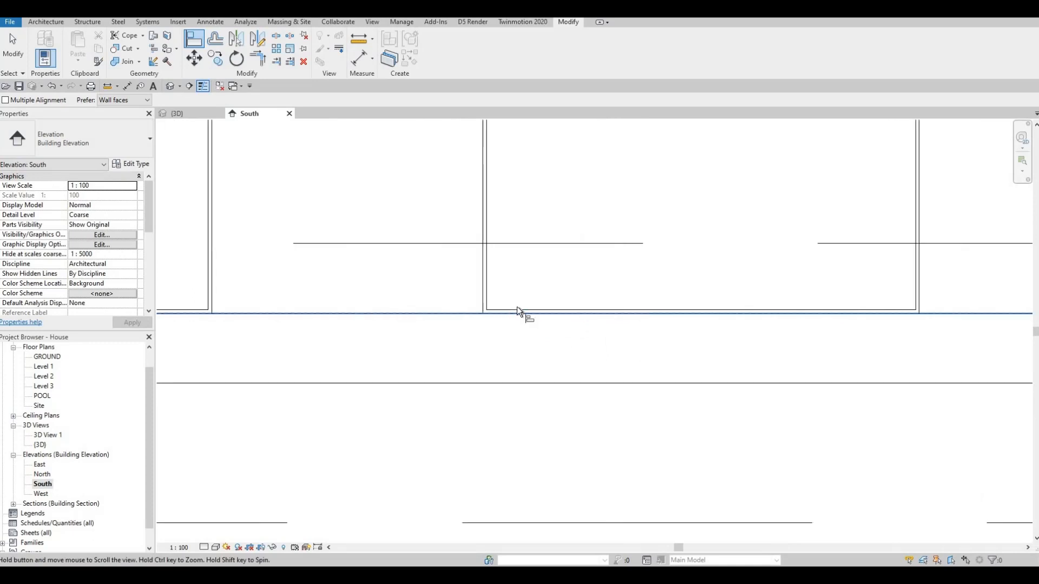
scroll(517, 307, down, 4)
middle_drag(674, 308, 514, 312)
scroll(513, 314, up, 5)
scroll(596, 324, down, 5)
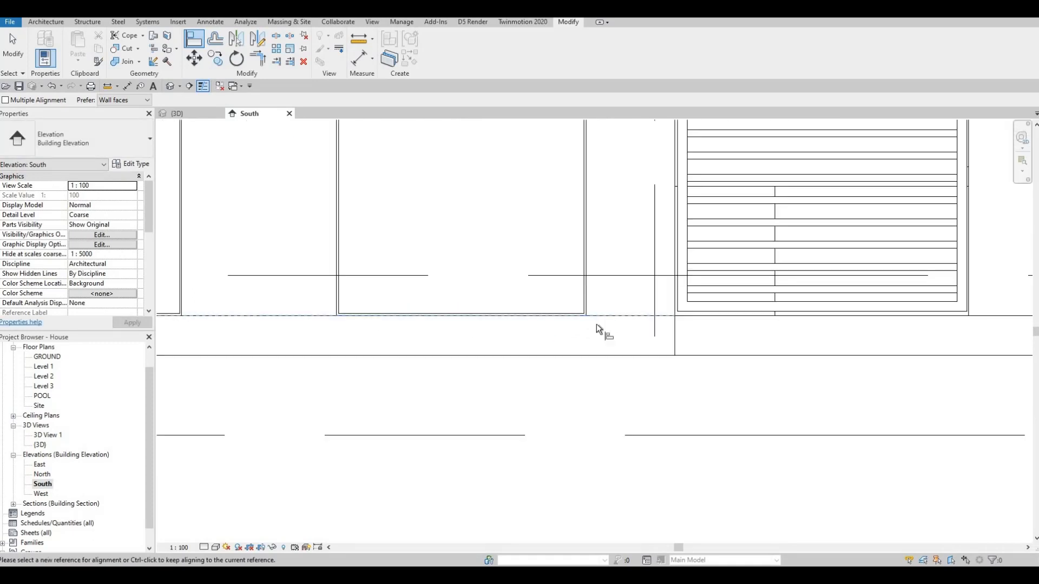
scroll(596, 323, down, 1)
middle_drag(596, 324, 866, 324)
middle_drag(333, 324, 740, 317)
middle_drag(193, 310, 491, 318)
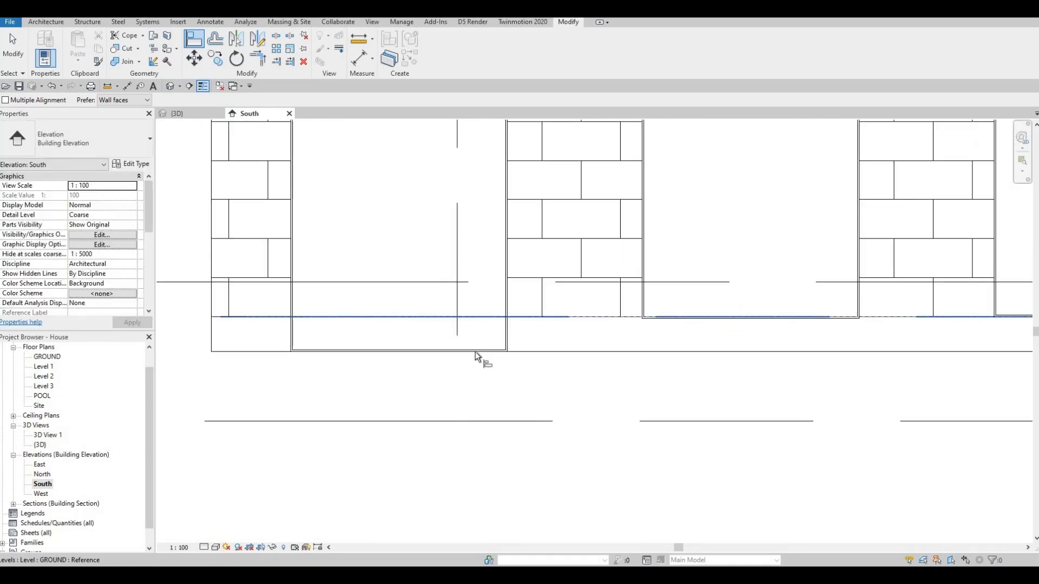
click(425, 351)
scroll(415, 333, down, 2)
key(Escape)
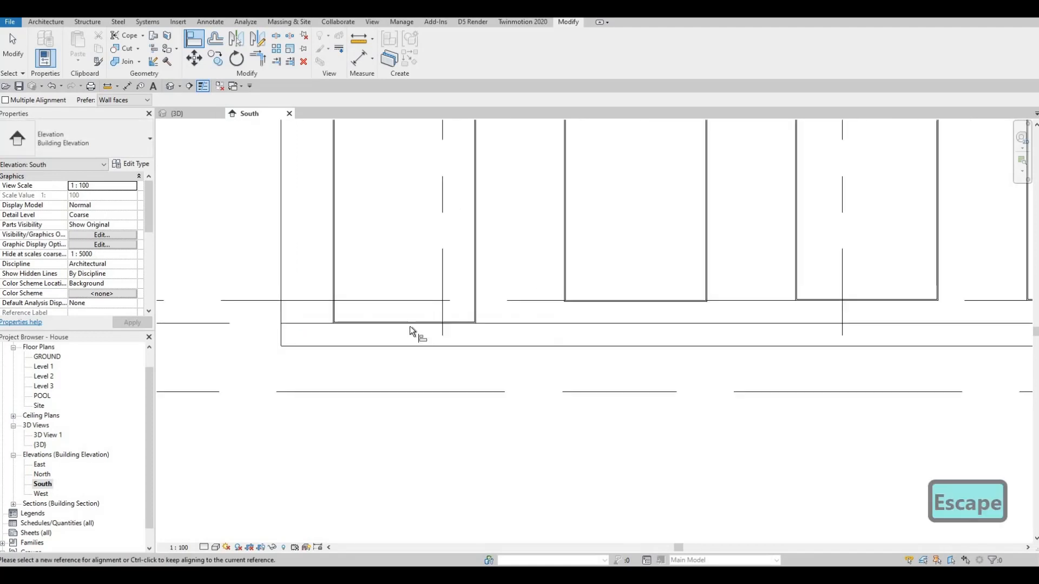
scroll(410, 326, down, 4)
key(Escape)
key(Escape)
Step: Lower the leftmost panel's top edge to the top of the block wall
scroll(358, 223, up, 3)
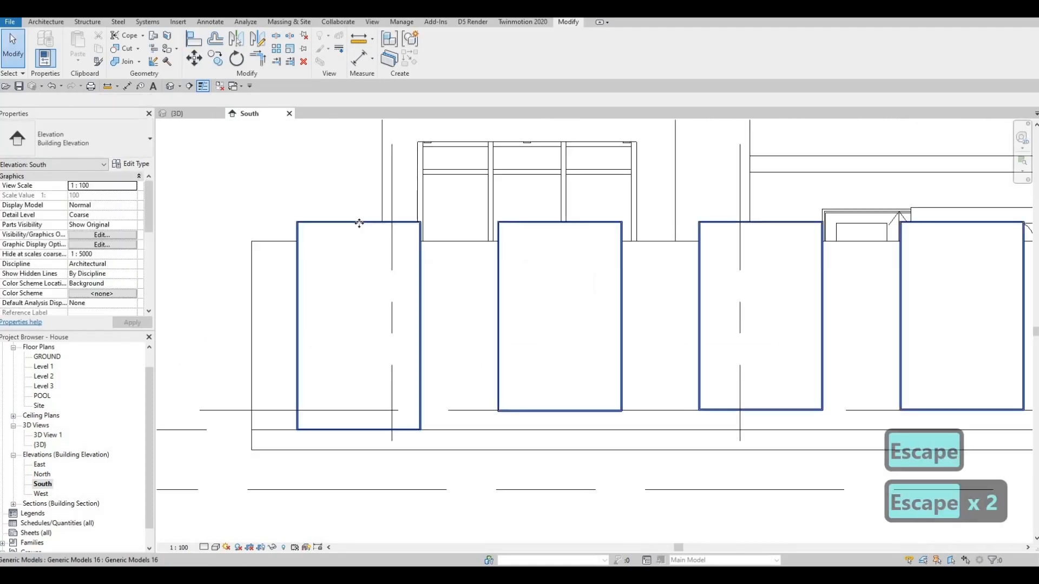
click(359, 223)
scroll(349, 222, up, 2)
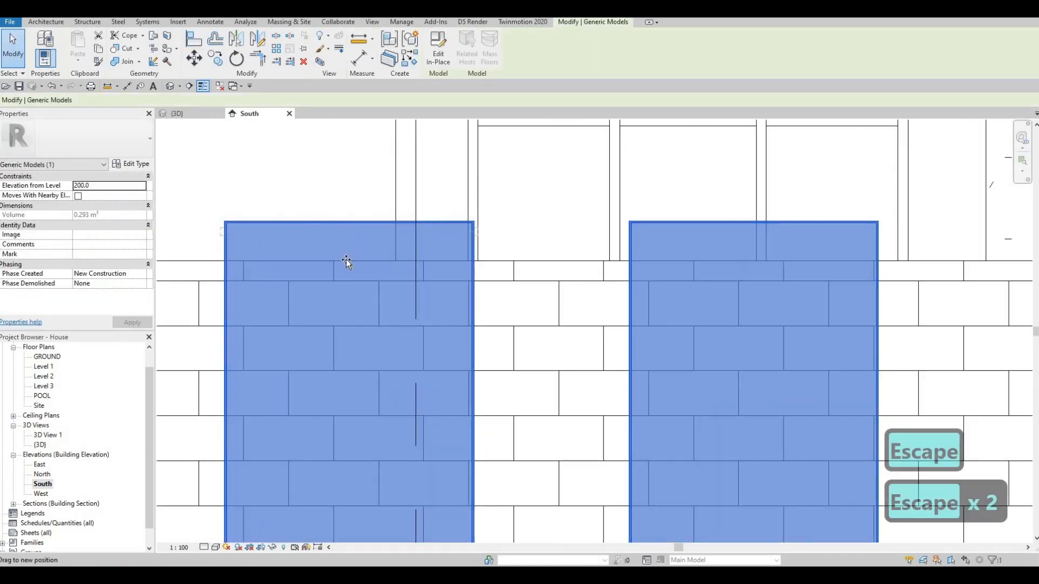
drag(346, 259, 347, 264)
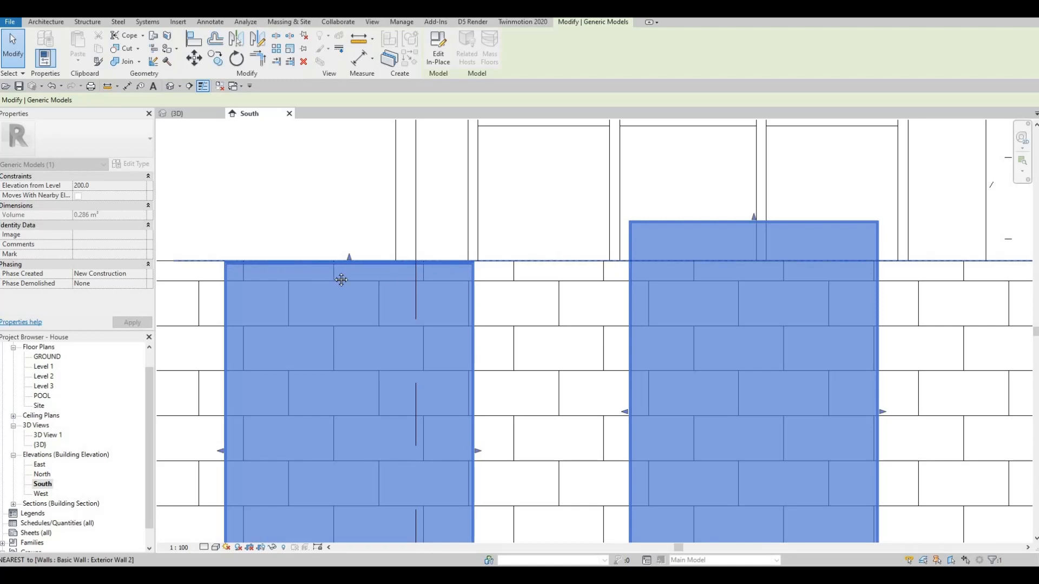
Step: Adjust the second panel's top edge so it snaps exactly to the top of the block wall
middle_drag(510, 236, 242, 241)
drag(486, 226, 481, 269)
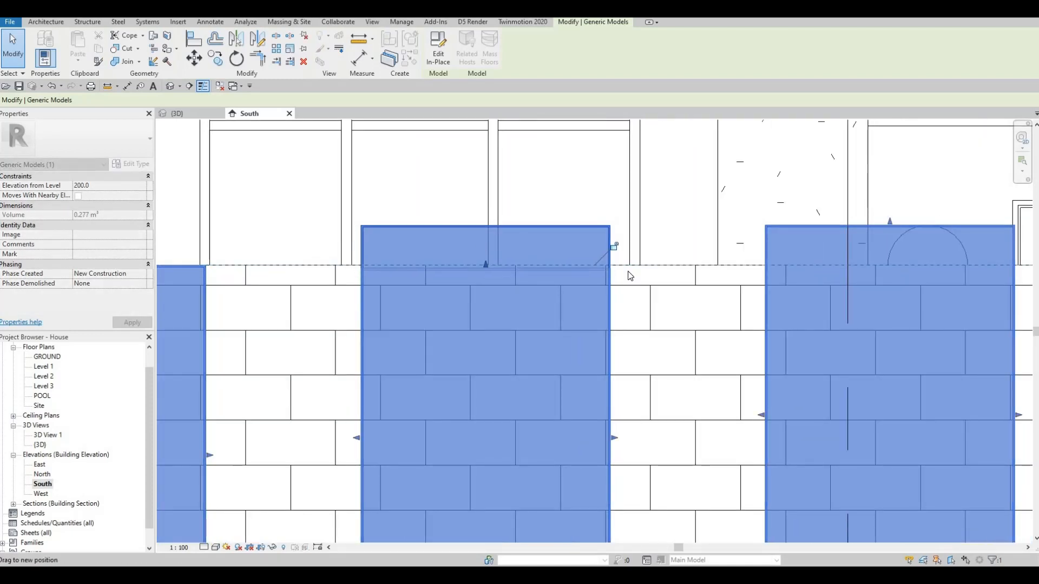
key(Escape)
scroll(476, 266, up, 4)
click(489, 260)
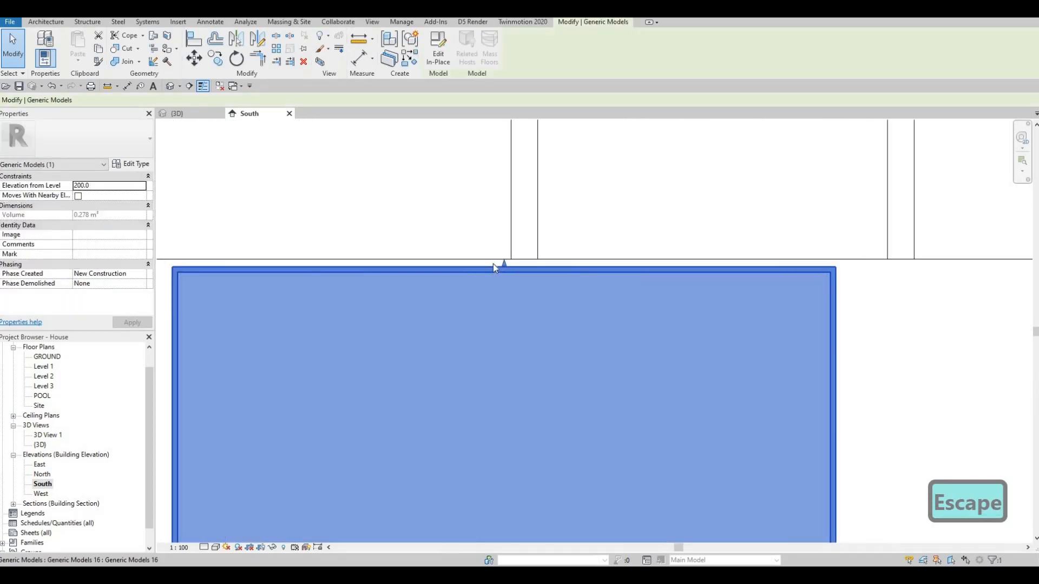
scroll(490, 261, up, 2)
drag(487, 257, 486, 251)
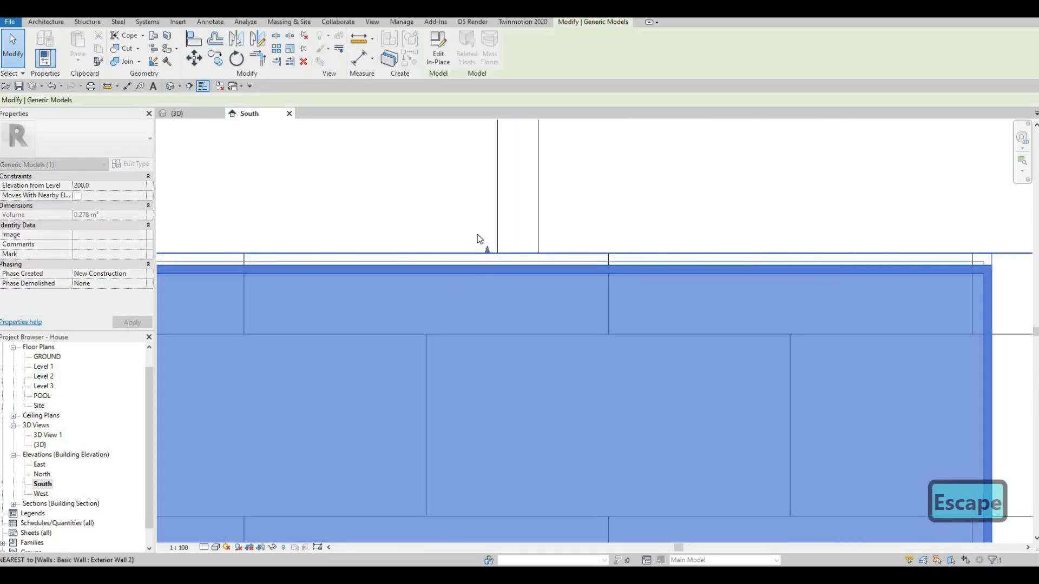
scroll(477, 235, down, 6)
middle_drag(478, 235, 584, 277)
scroll(476, 260, down, 2)
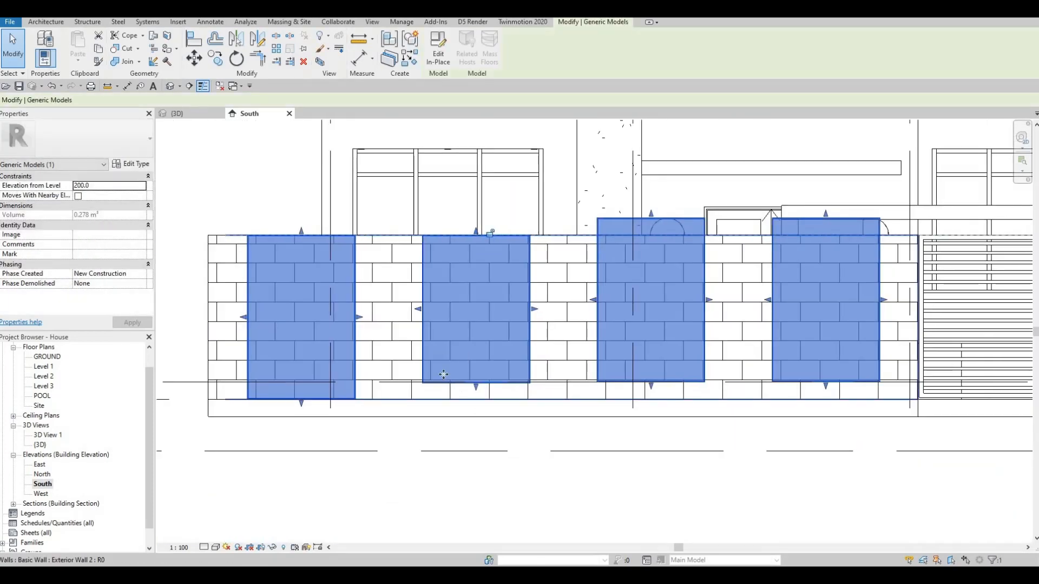
Step: Open the panels' generic model for in-place editing and extend the second panel's bottom edge down to the wall's base line
scroll(484, 356, up, 1)
scroll(484, 355, down, 1)
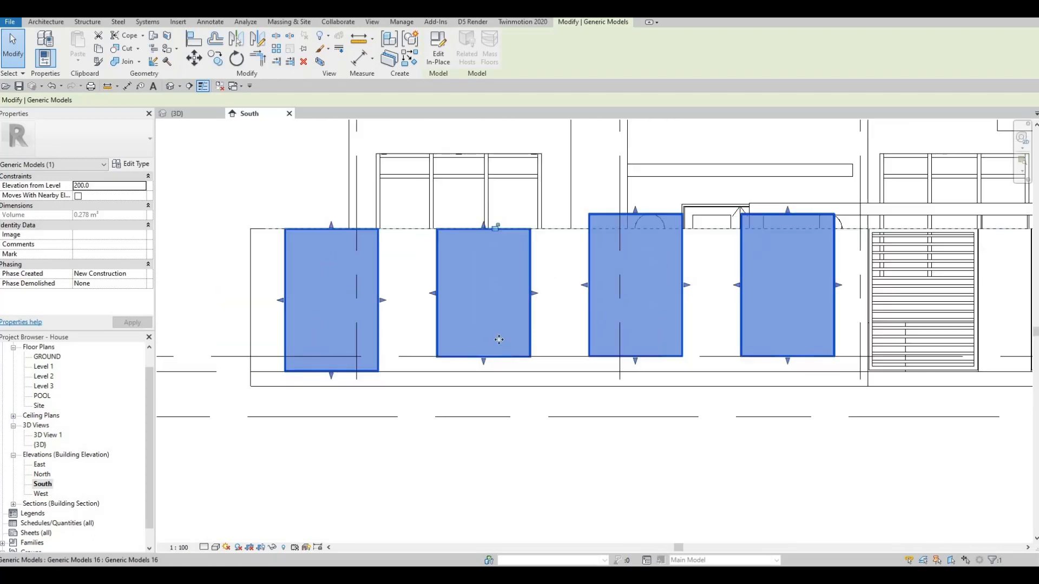
middle_drag(485, 354, 487, 353)
scroll(477, 371, up, 3)
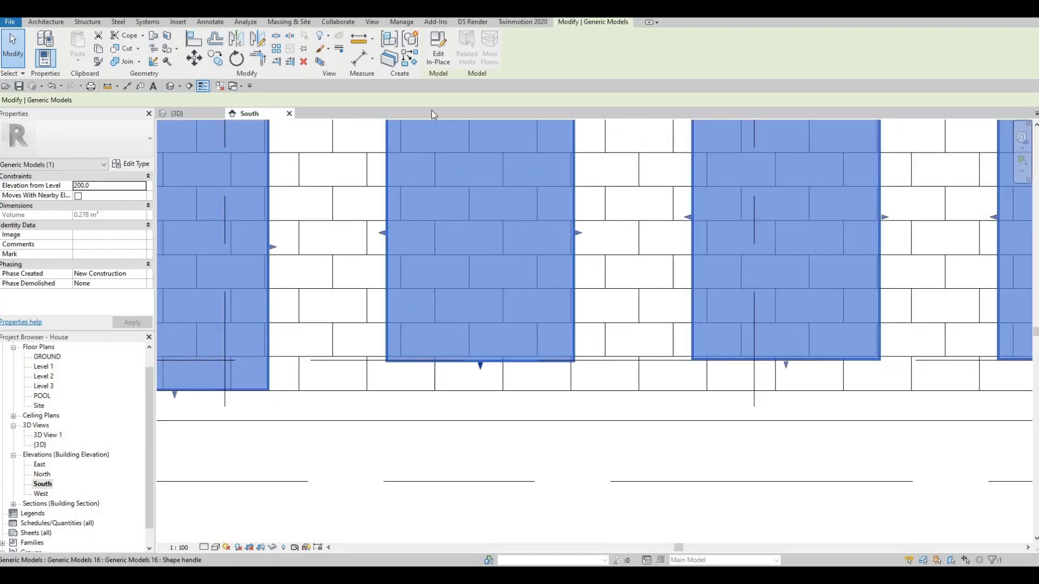
scroll(472, 376, down, 4)
double_click(482, 347)
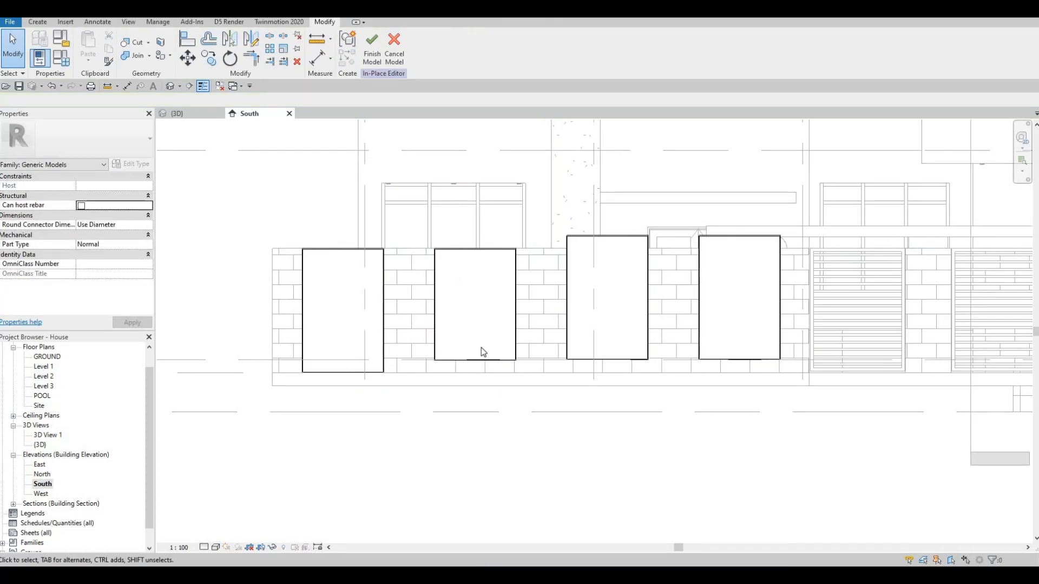
scroll(481, 347, up, 2)
click(498, 358)
scroll(503, 360, up, 3)
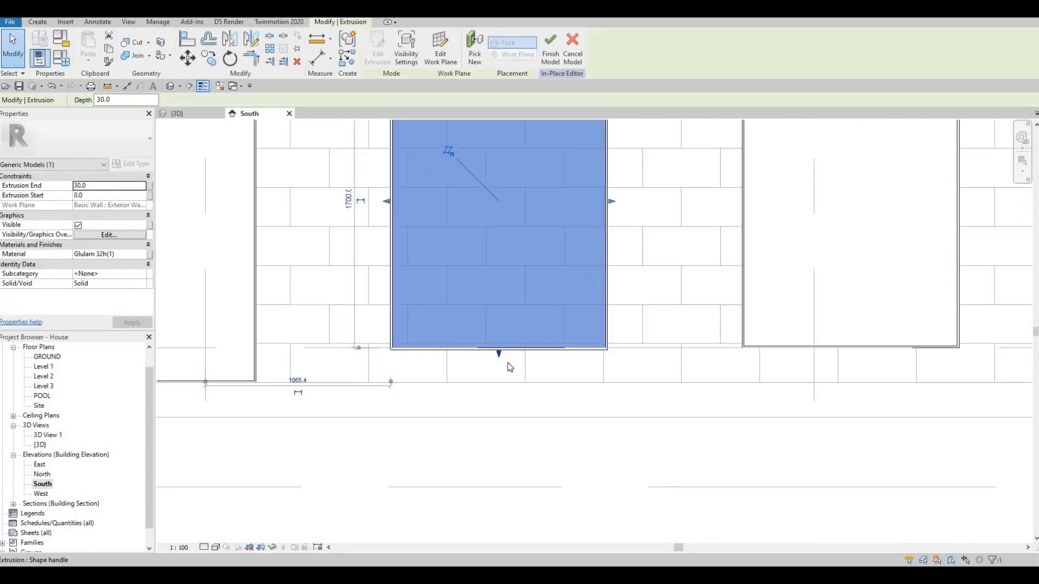
scroll(504, 360, down, 2)
drag(499, 367, 499, 379)
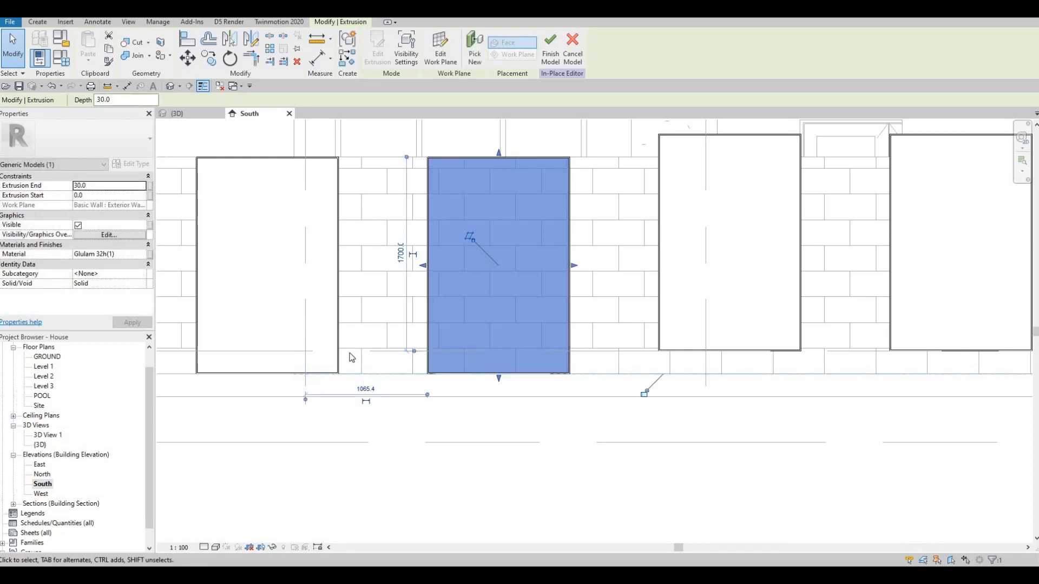
Step: Fit the third panel to the wall by extending its bottom edge to the base line and lowering its top edge to the wall top
key(Escape)
scroll(422, 299, down, 2)
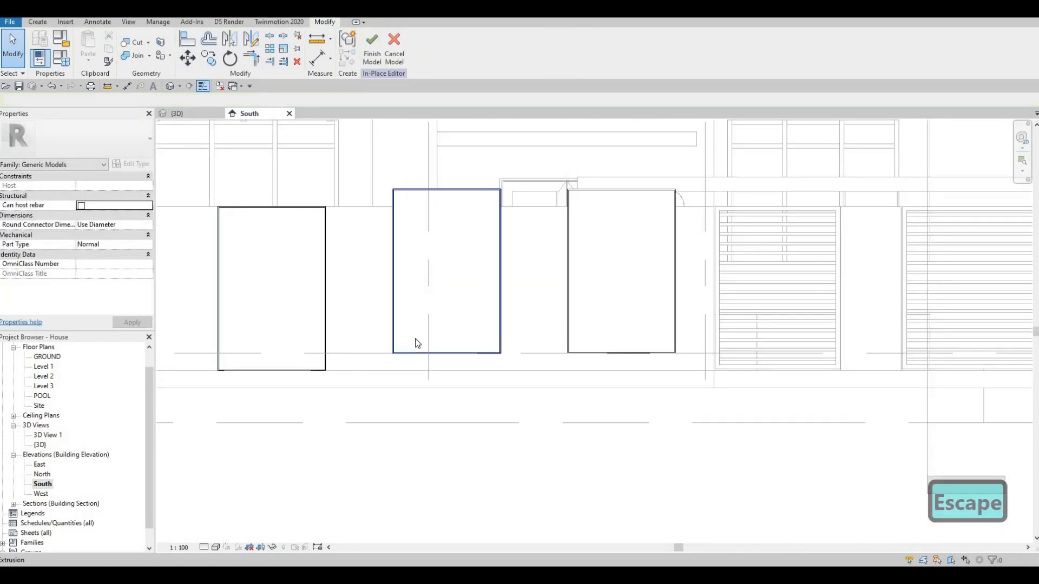
click(448, 354)
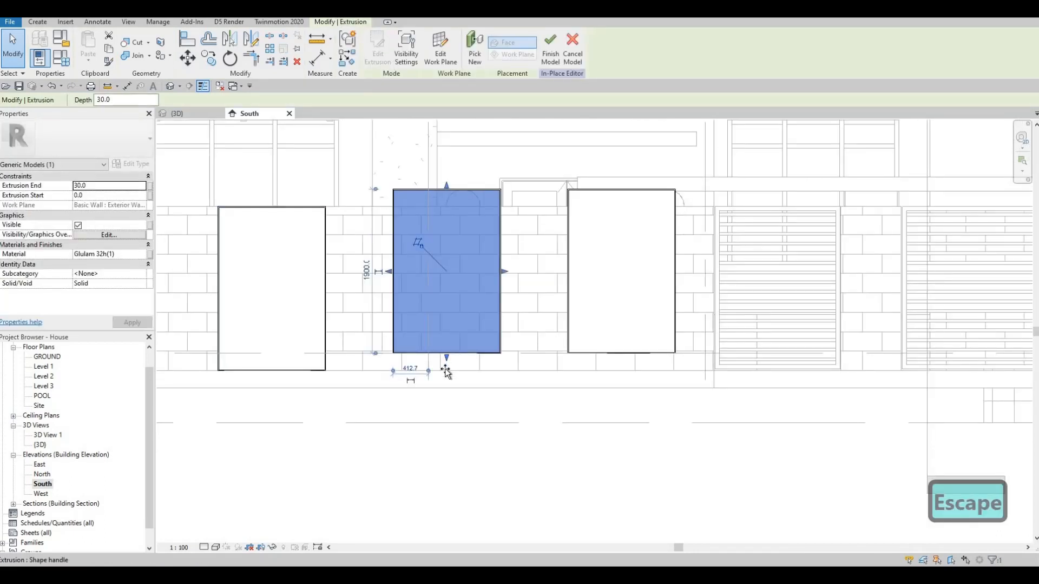
drag(445, 368, 446, 373)
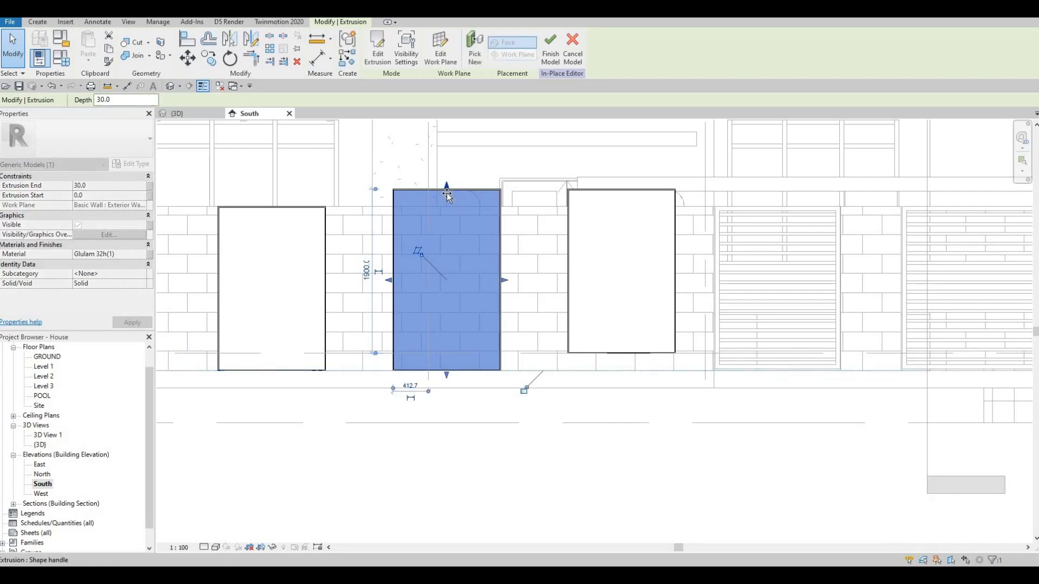
drag(447, 189, 449, 215)
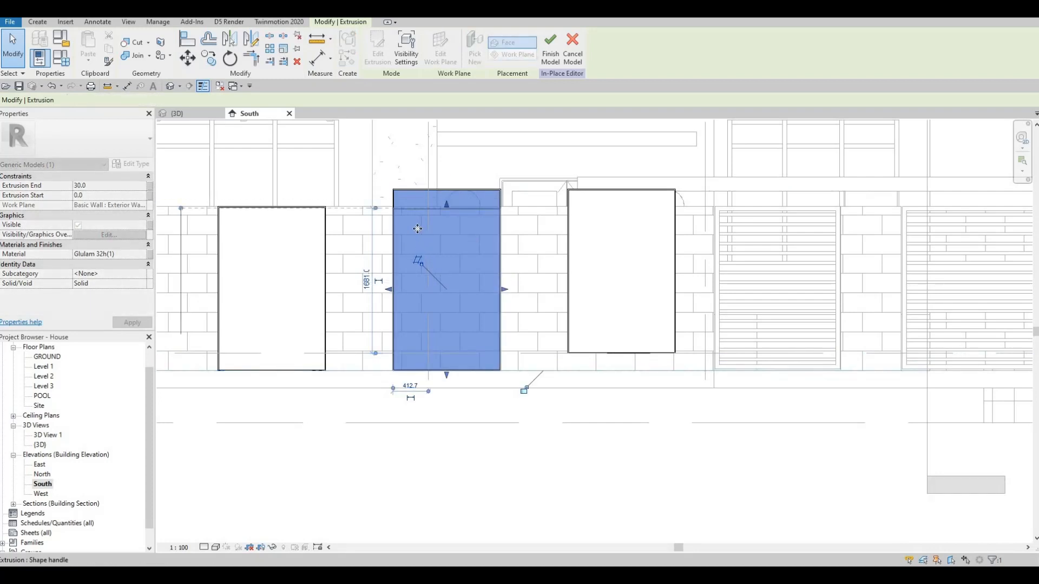
middle_drag(455, 221, 584, 227)
scroll(585, 228, up, 1)
scroll(585, 231, up, 4)
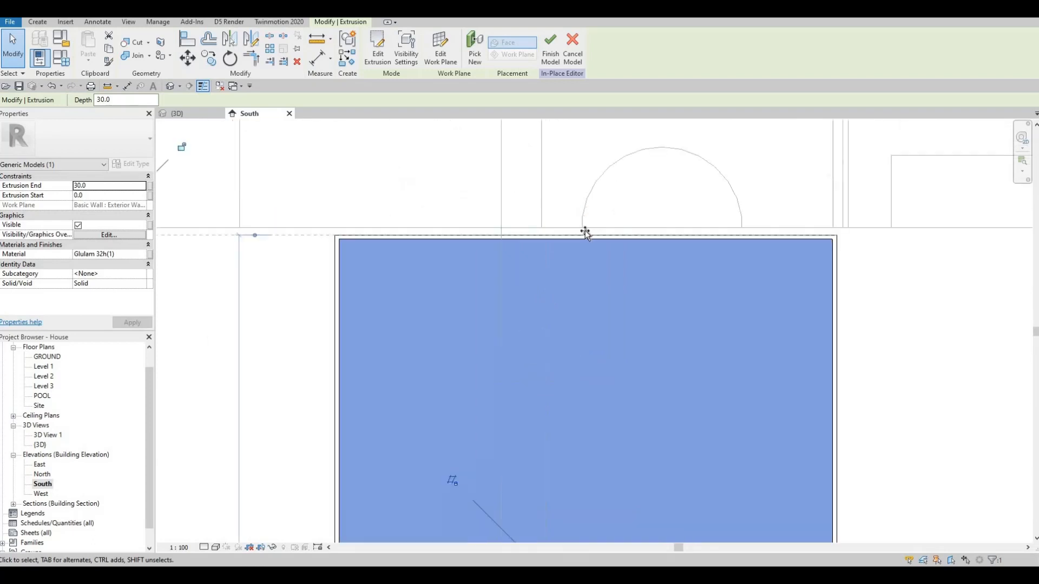
scroll(476, 239, down, 4)
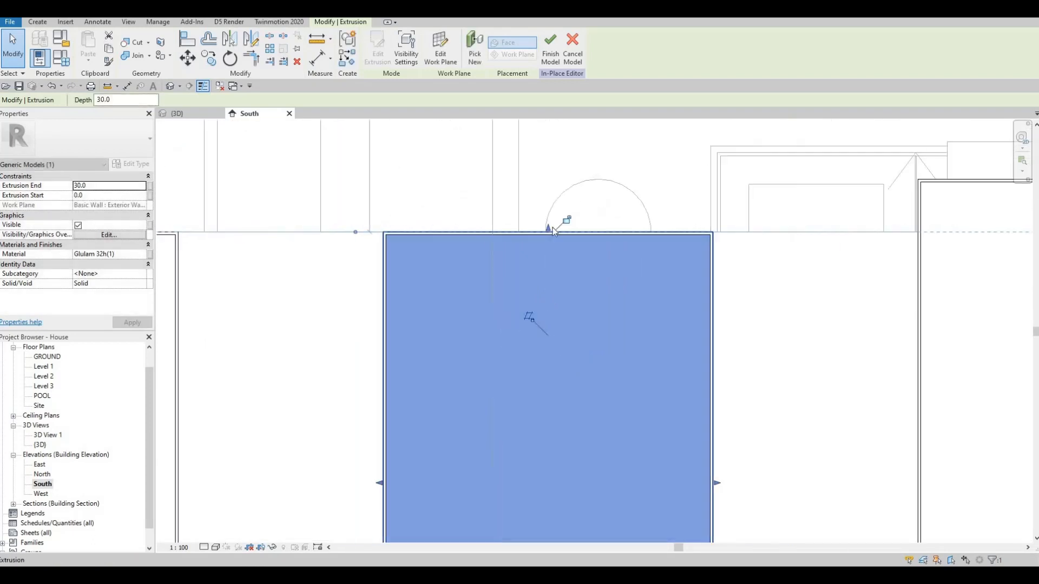
Step: Fit the fourth panel between the wall's base line and top edge, and finish the in-place model
middle_drag(720, 271, 490, 215)
key(Escape)
click(523, 336)
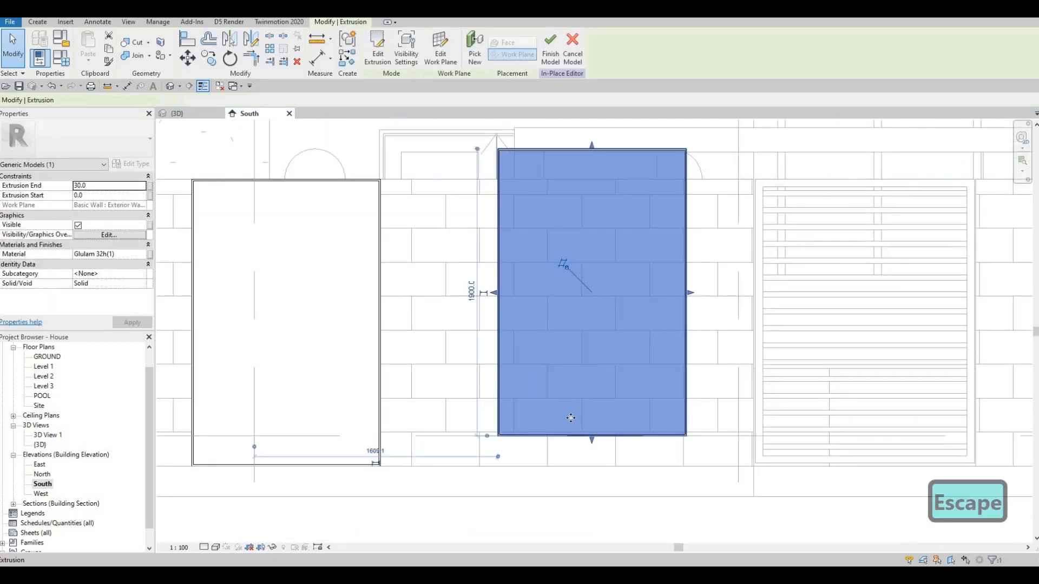
drag(591, 441, 591, 466)
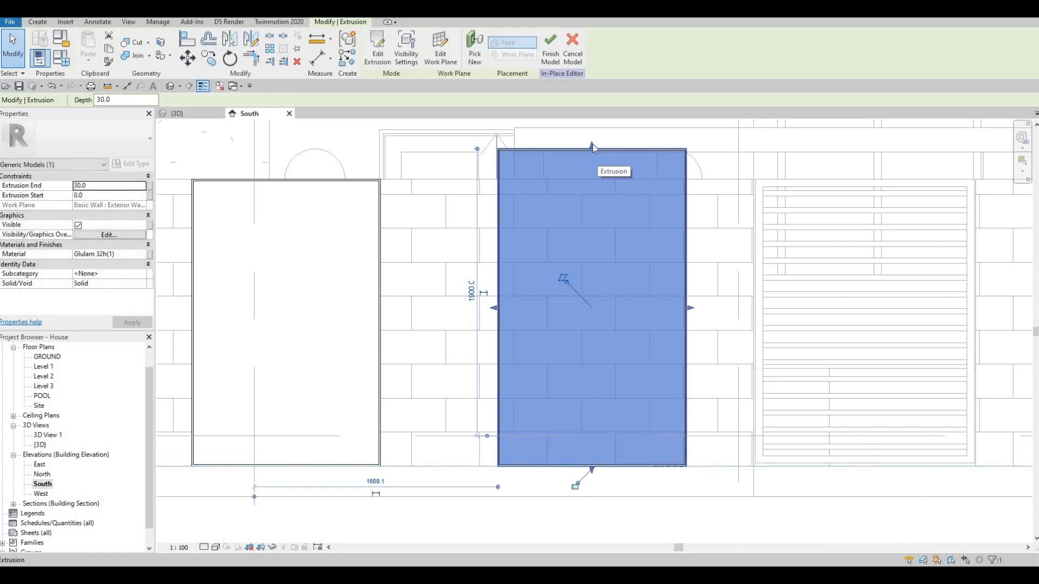
drag(589, 161, 568, 189)
key(Escape)
scroll(541, 238, down, 4)
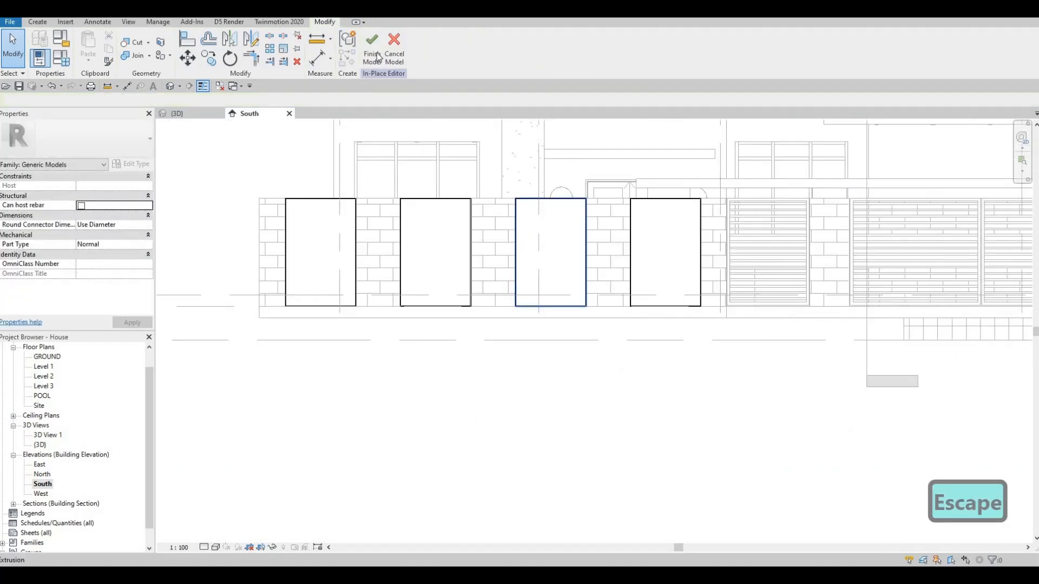
key(Escape)
scroll(649, 219, up, 6)
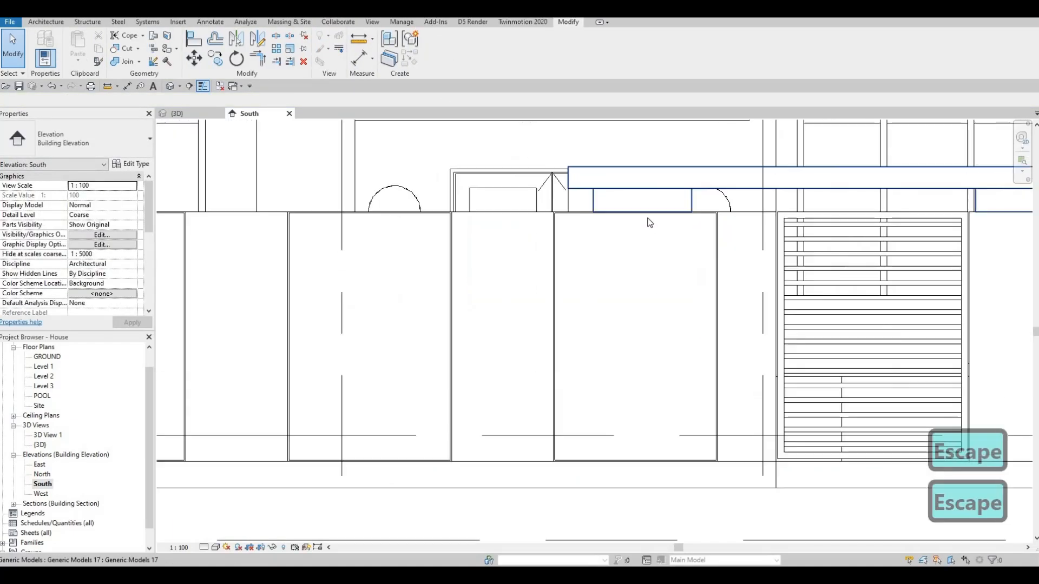
scroll(648, 218, down, 2)
scroll(686, 233, down, 6)
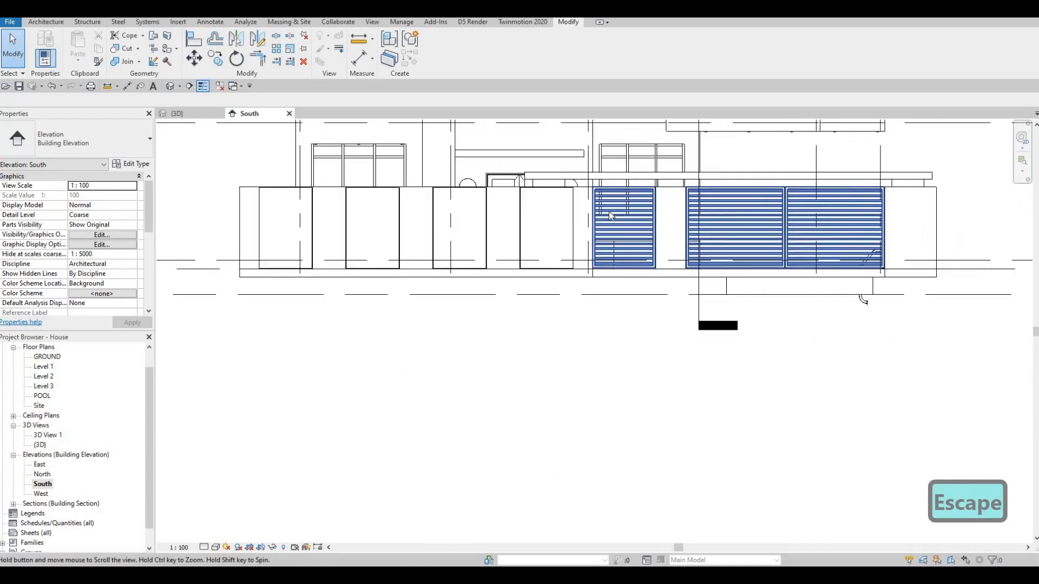
scroll(524, 234, down, 2)
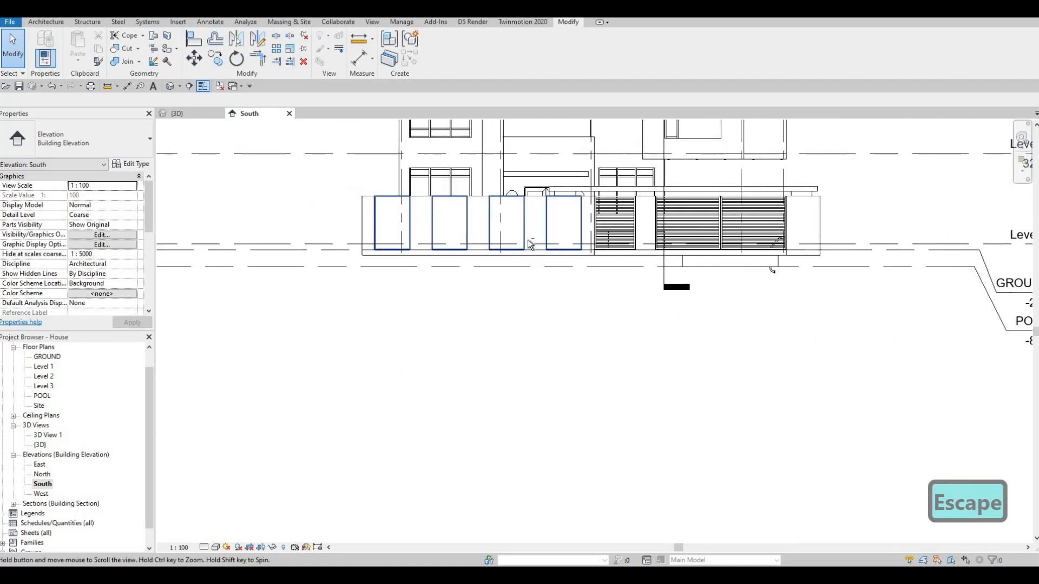
Step: Examine the fence panels along the front boundary wall in the GROUND floor plan
scroll(515, 262, up, 1)
scroll(559, 254, down, 1)
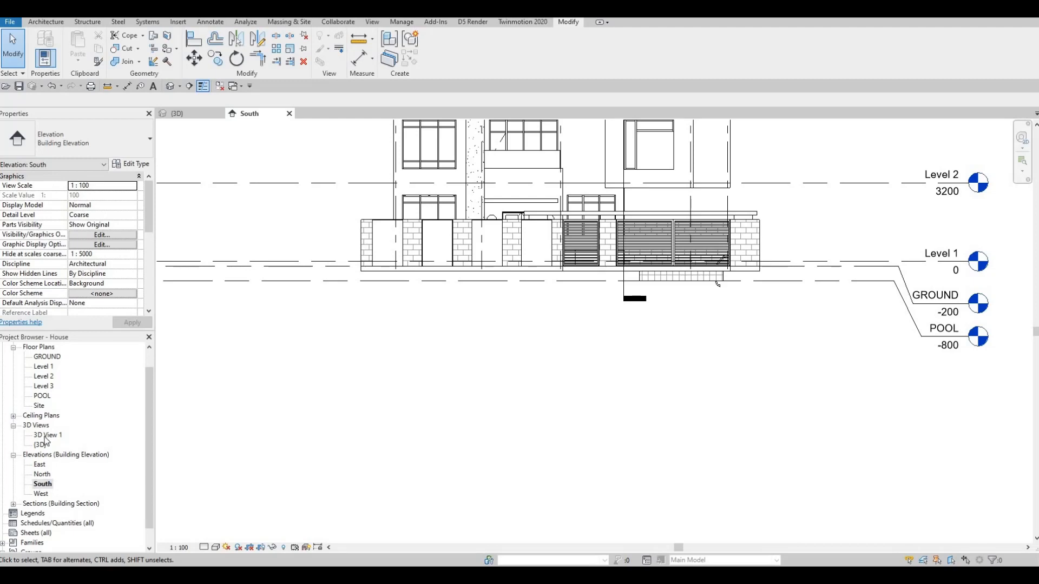
double_click(45, 357)
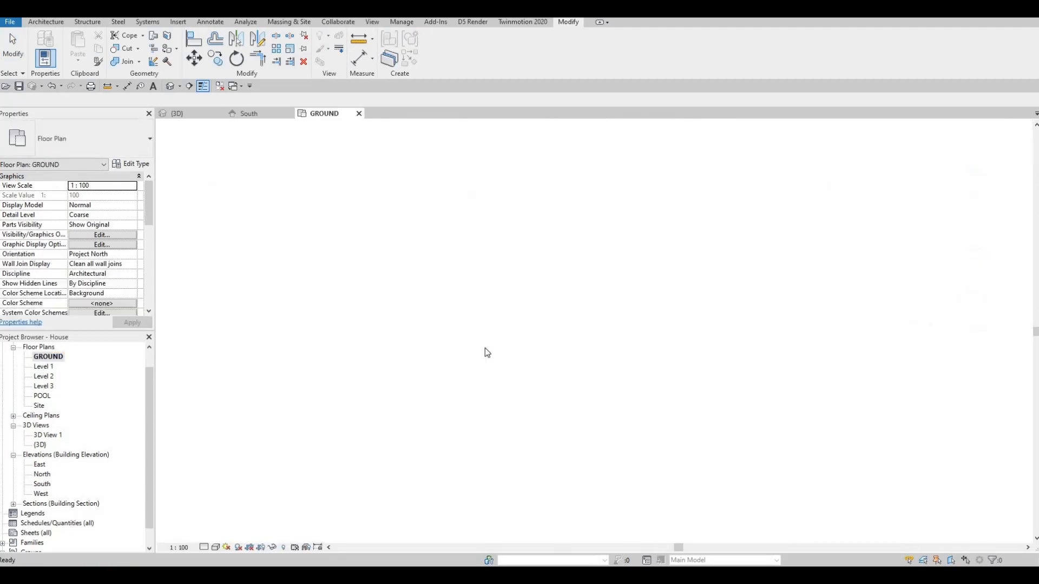
scroll(422, 335, up, 6)
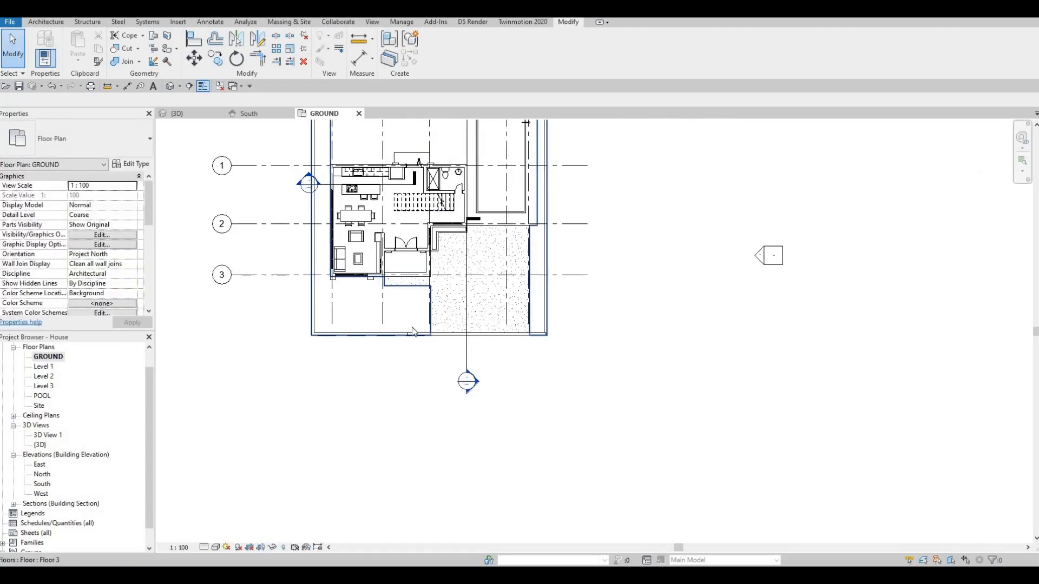
key(Escape)
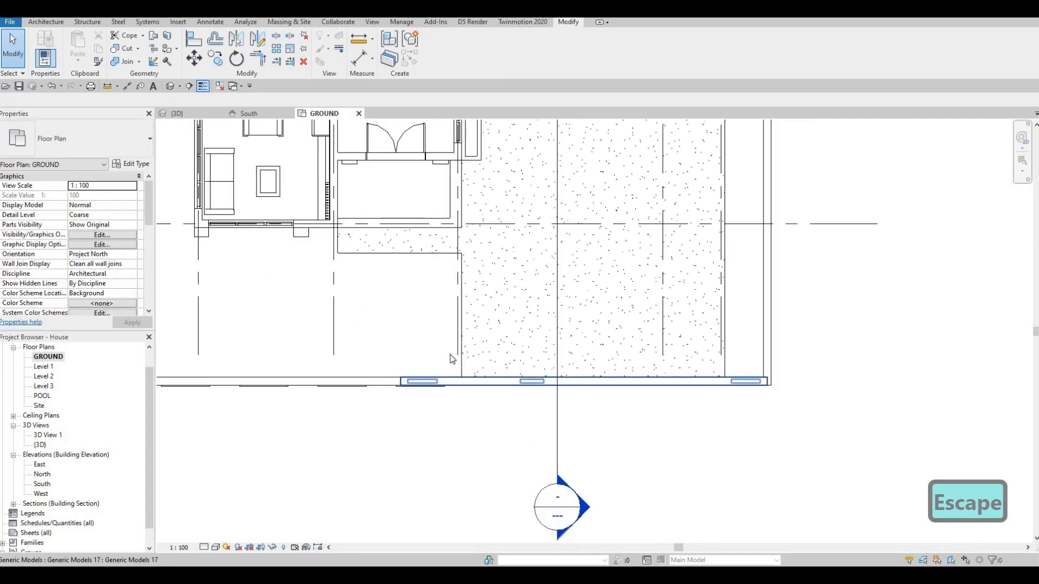
scroll(453, 379, down, 1)
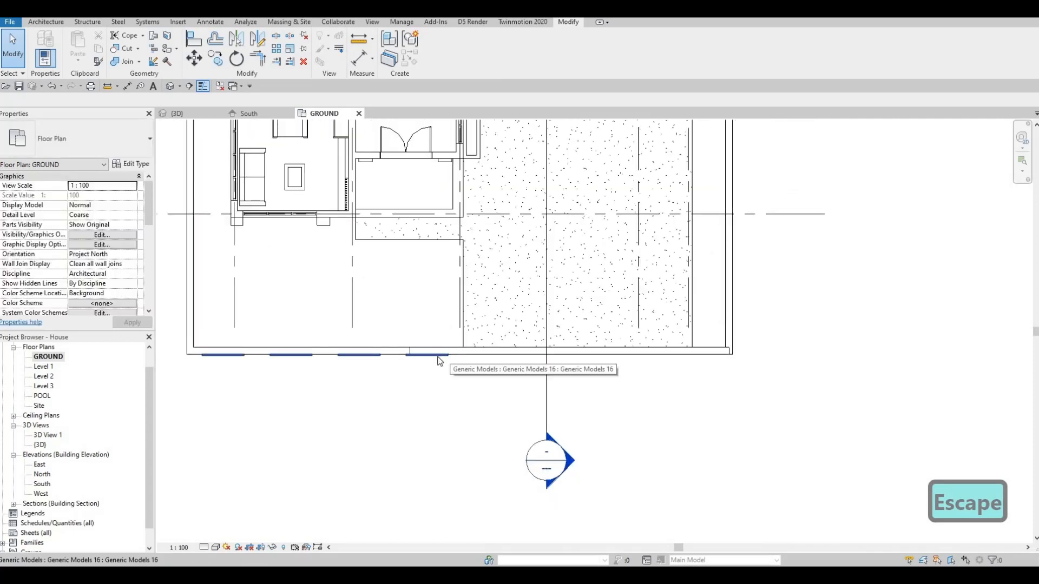
scroll(451, 325, down, 3)
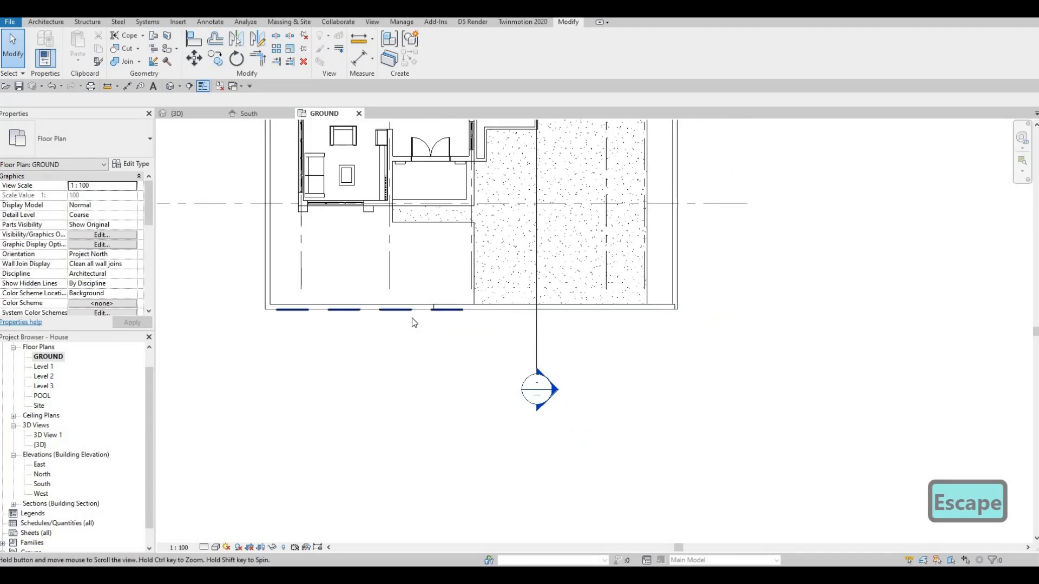
middle_drag(358, 306, 391, 324)
scroll(384, 324, down, 1)
scroll(447, 326, up, 4)
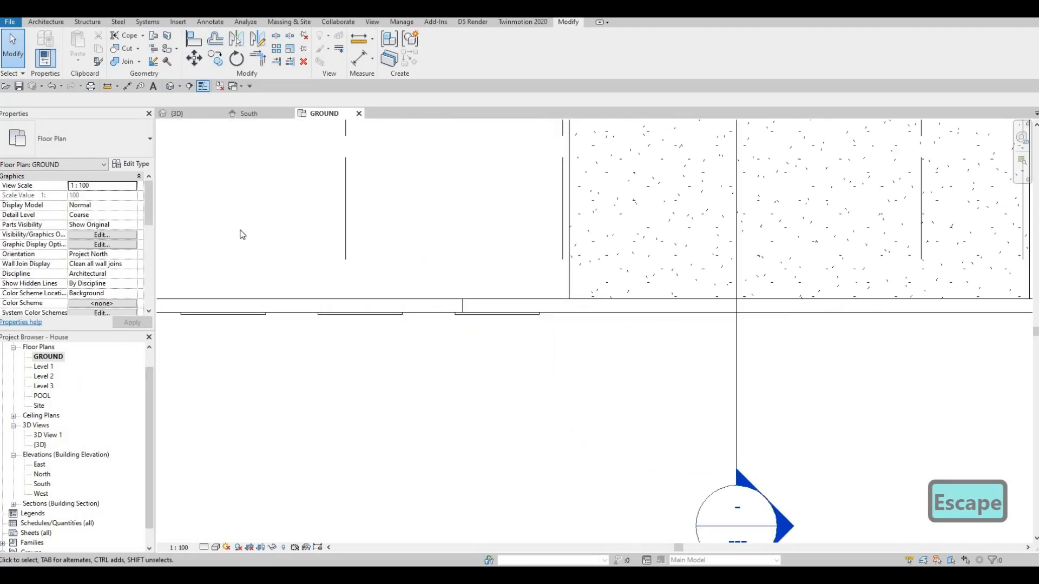
Step: Start a new in-place component of the Generic Models category in the South elevation, keeping the suggested name
click(258, 118)
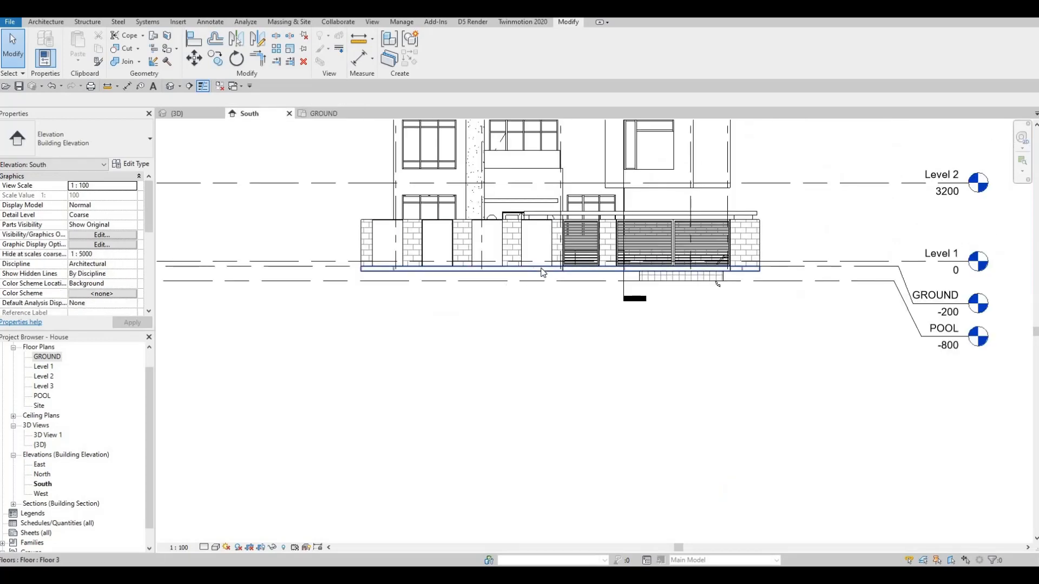
scroll(499, 262, up, 1)
middle_drag(498, 262, 406, 251)
scroll(457, 256, up, 1)
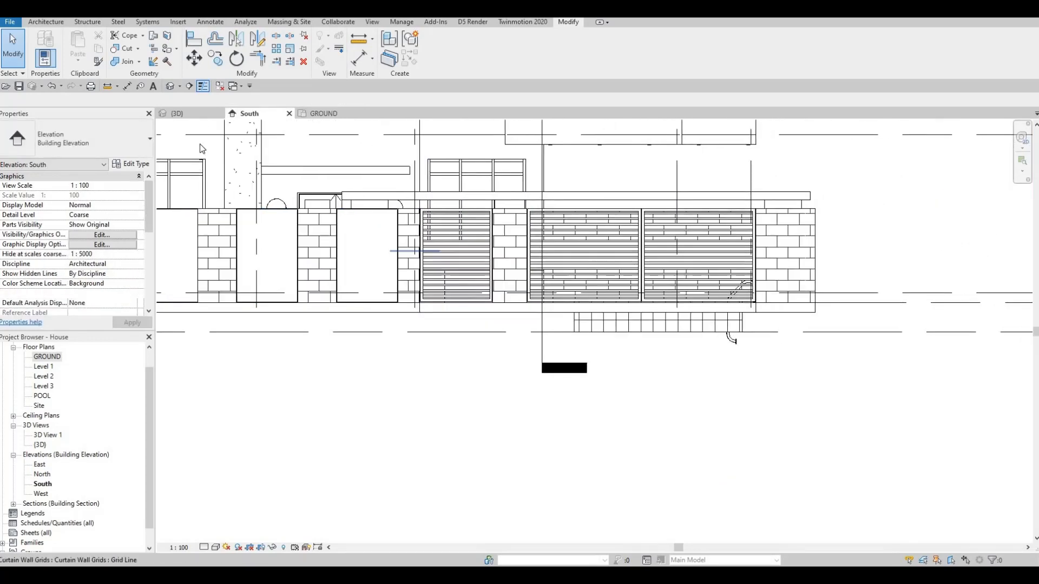
click(47, 22)
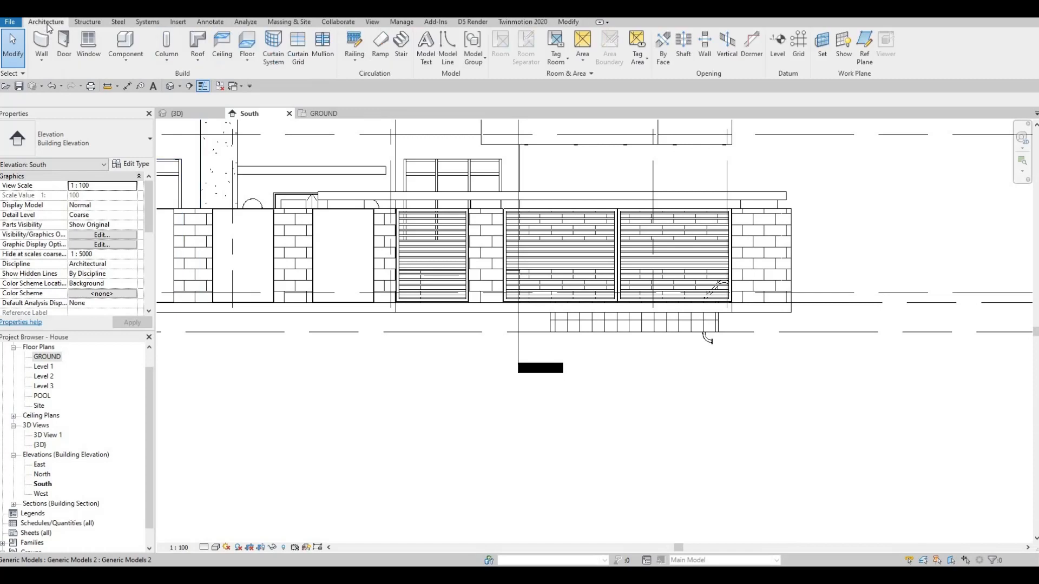
click(125, 64)
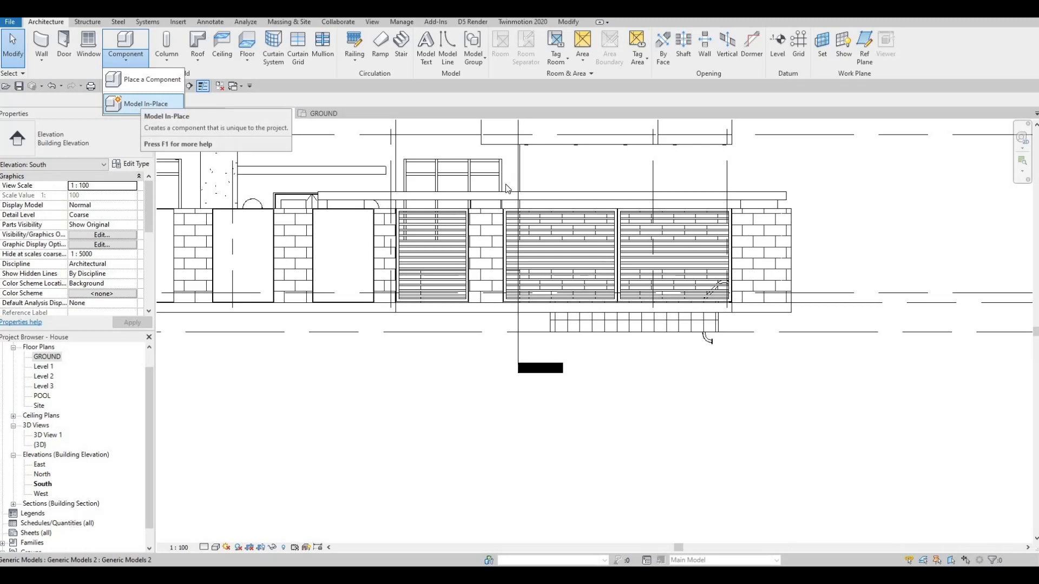
click(142, 104)
scroll(486, 264, down, 2)
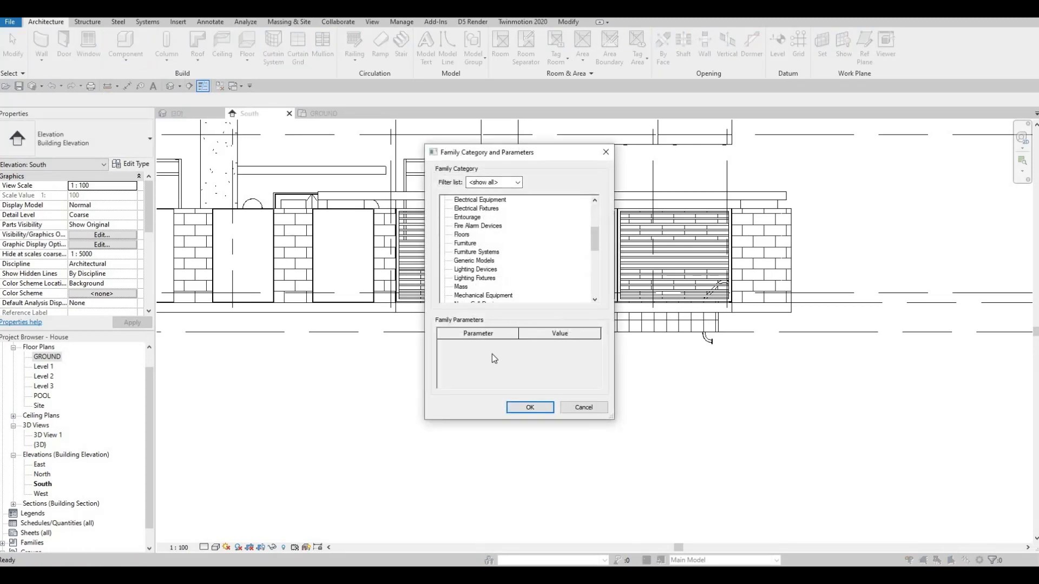
click(530, 407)
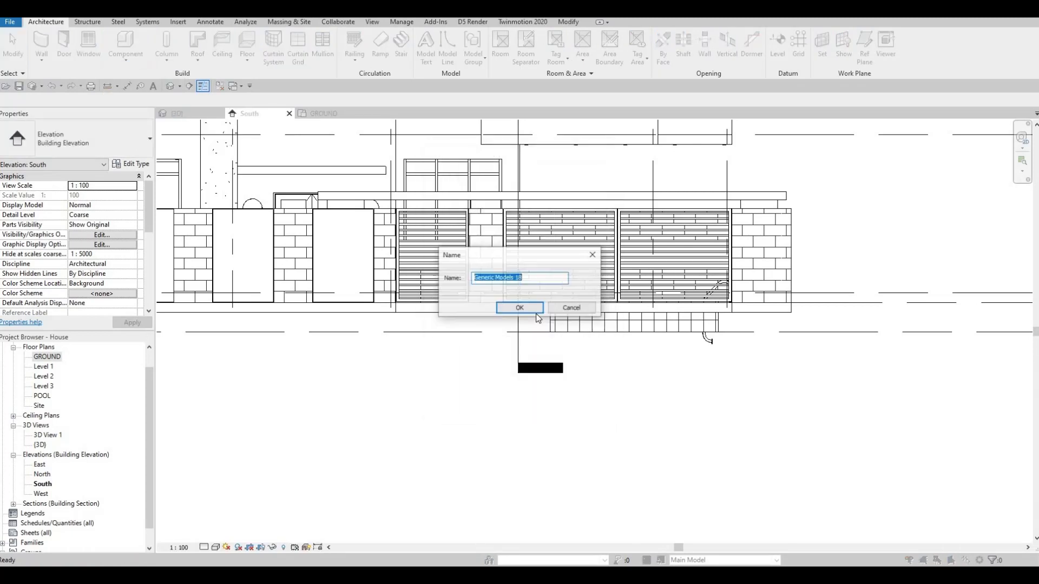
key(Return)
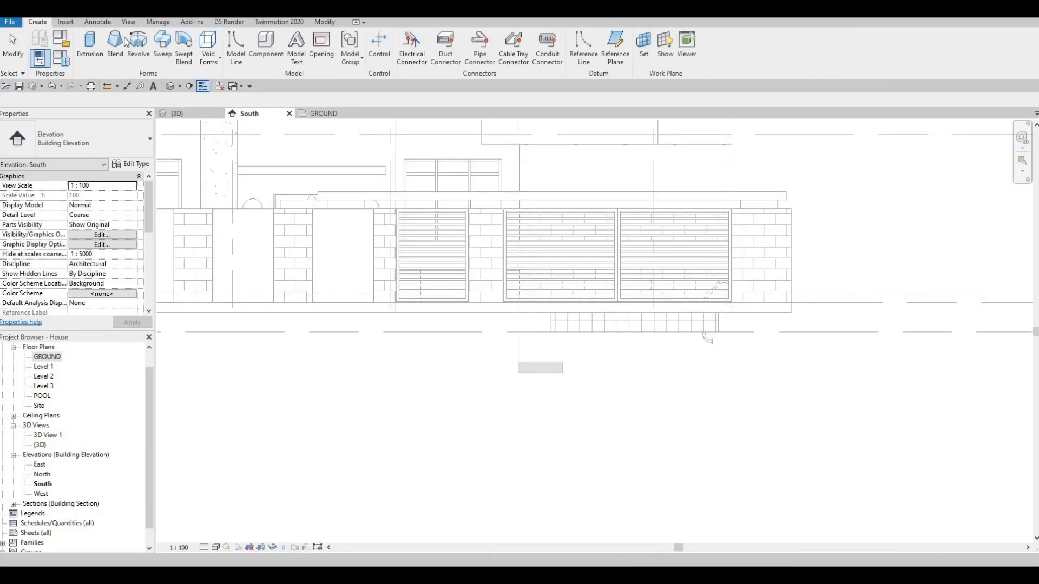
Step: Start an extrusion and pick the face of the block pillar between the two slatted gates as its work plane
click(97, 47)
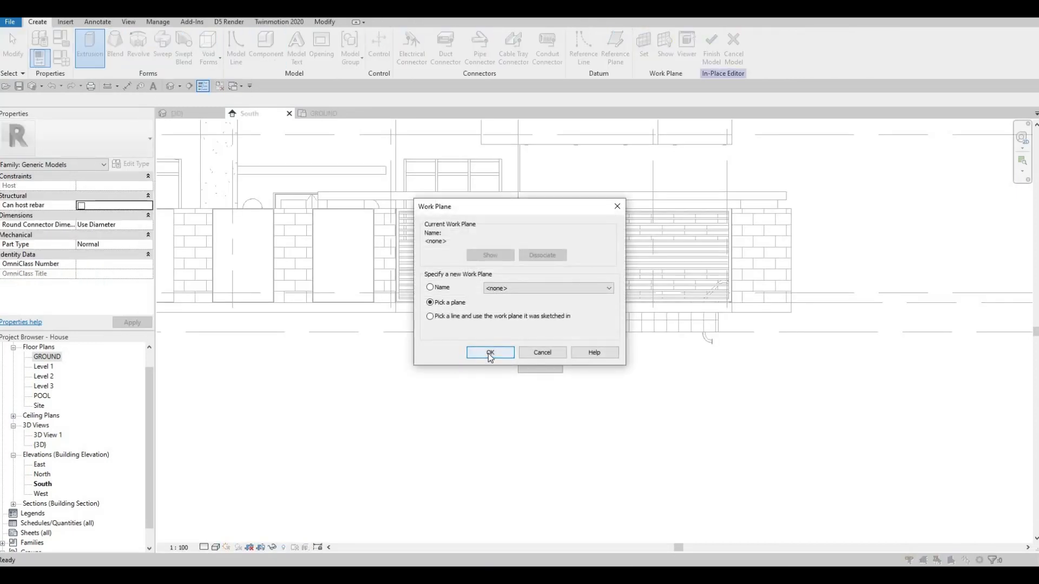
key(Return)
scroll(786, 253, up, 3)
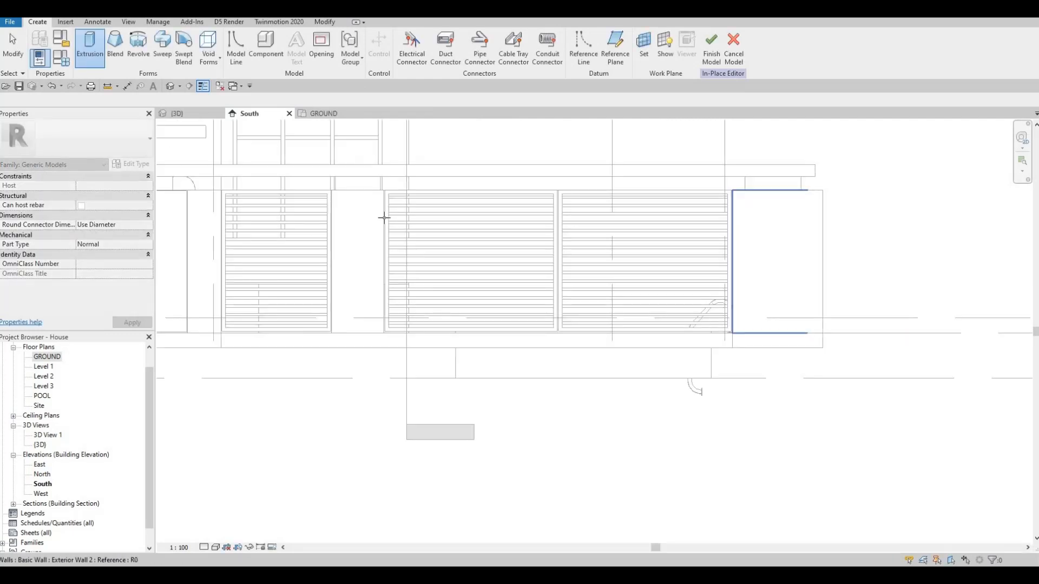
scroll(350, 209, up, 4)
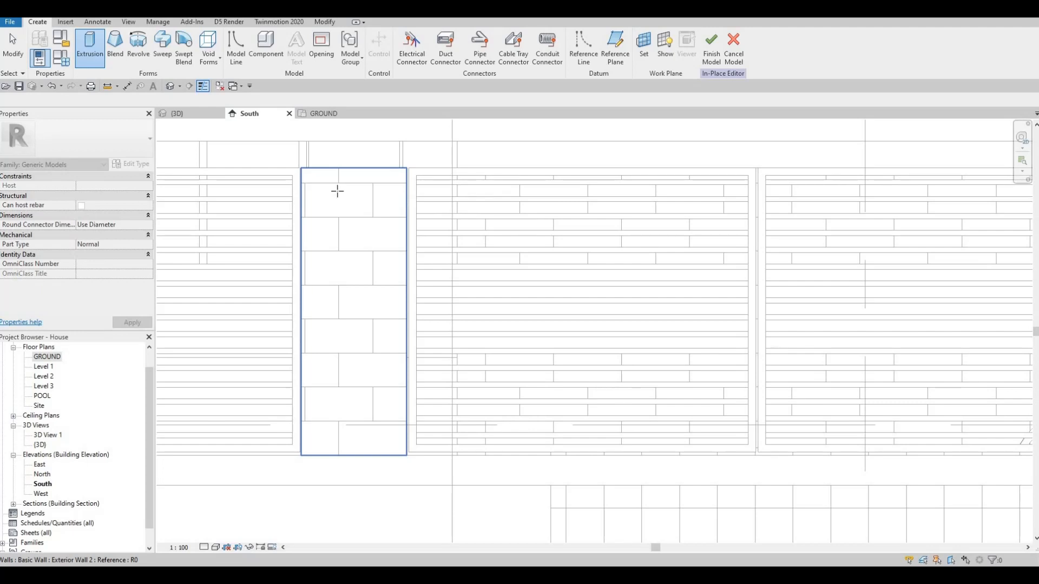
click(339, 190)
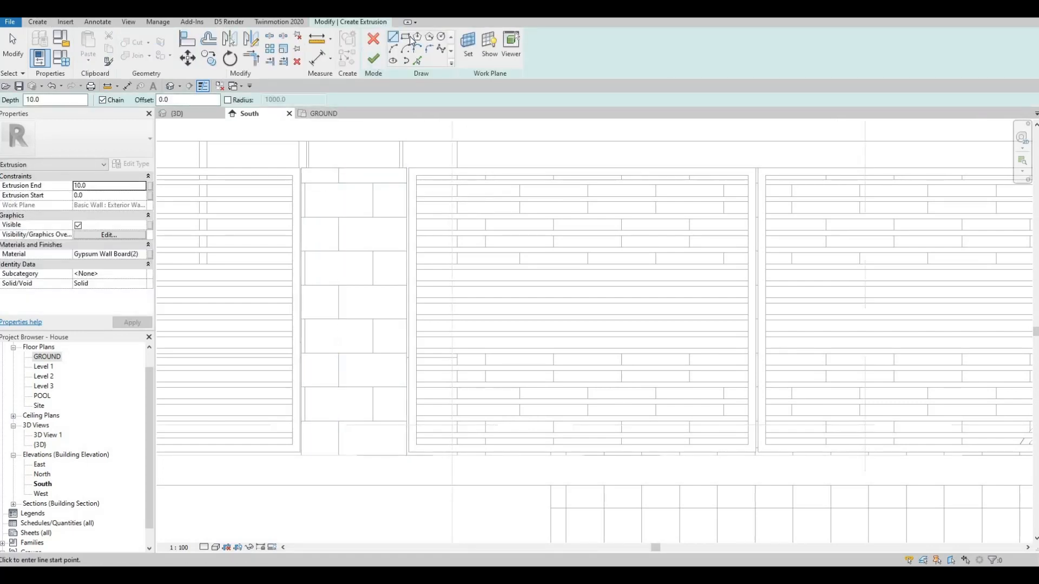
Step: Sketch a rectangle about 240 mm wide and 100 mm high near the top of the block pillar
scroll(336, 184, up, 2)
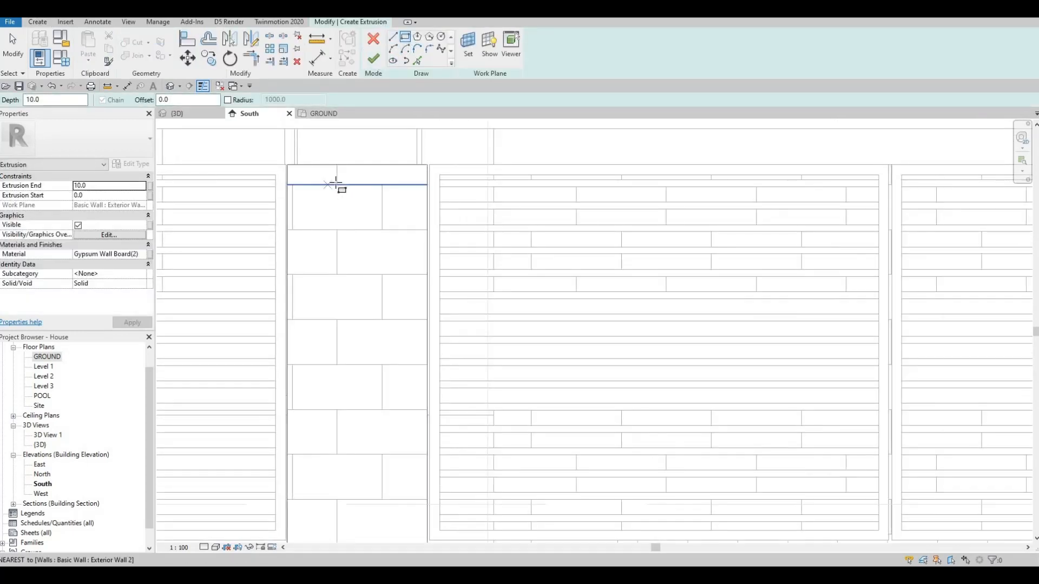
click(380, 203)
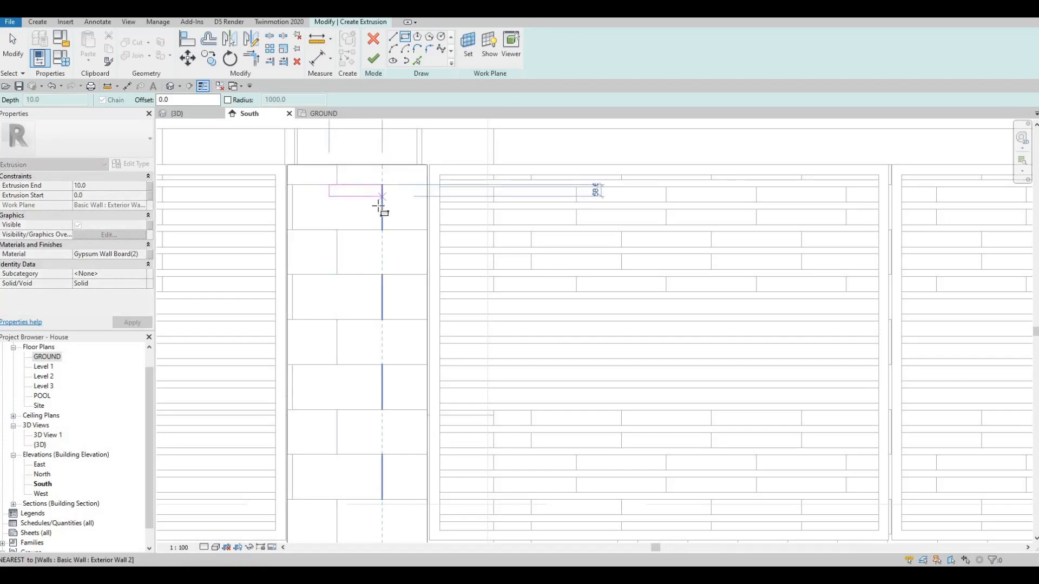
click(350, 201)
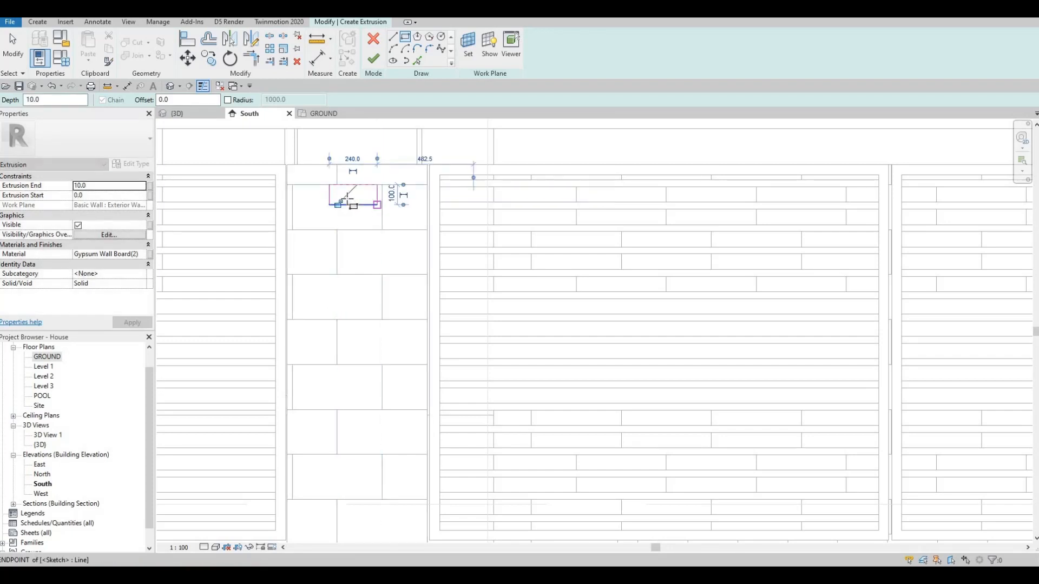
Step: Assign Aluminum 3003-H12 from the AEC Metal materials to the rectangle's extrusion and finish it with a depth of 10
scroll(349, 201, up, 1)
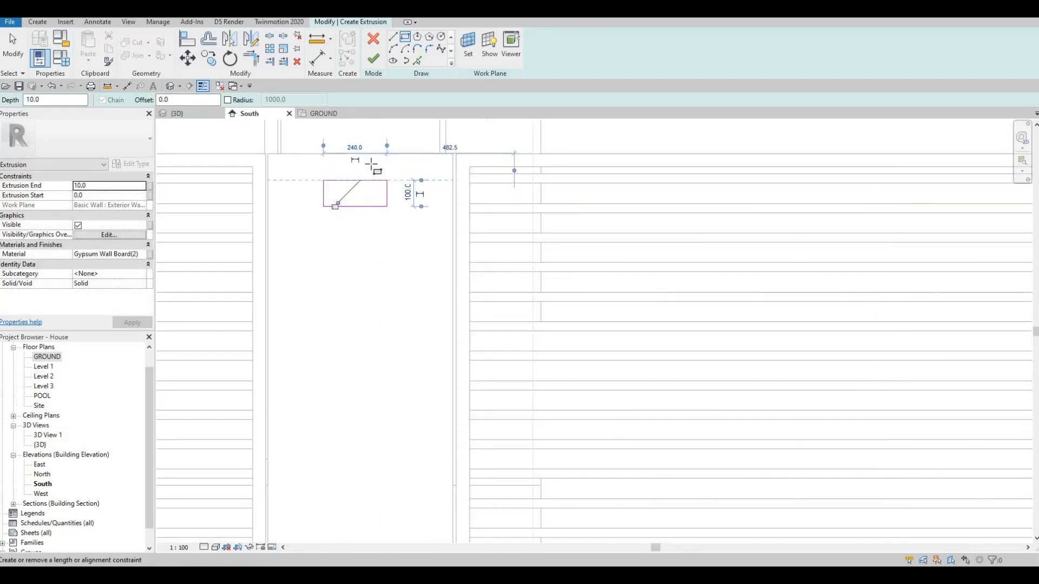
click(147, 258)
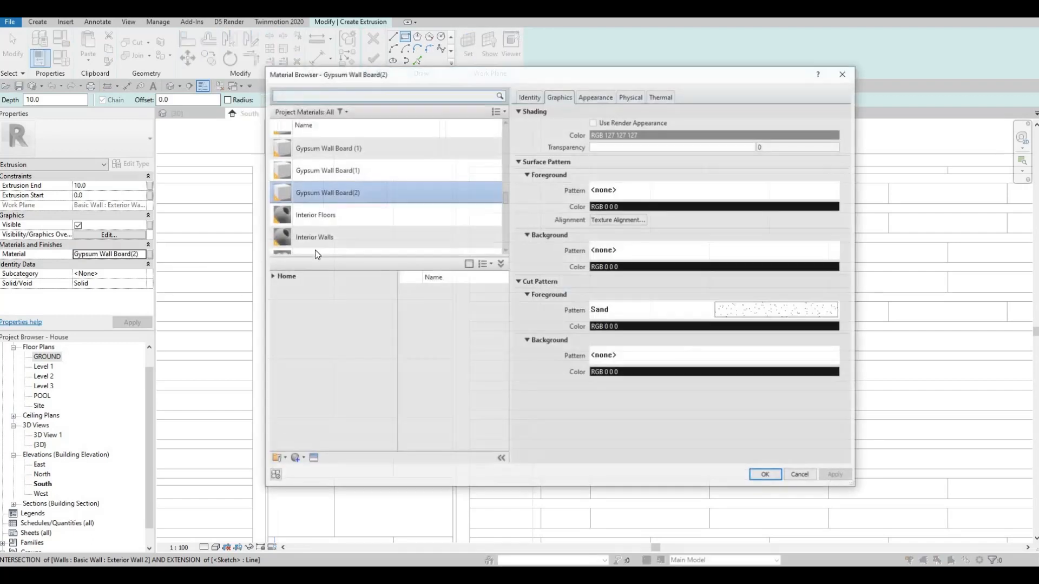
scroll(284, 251, down, 3)
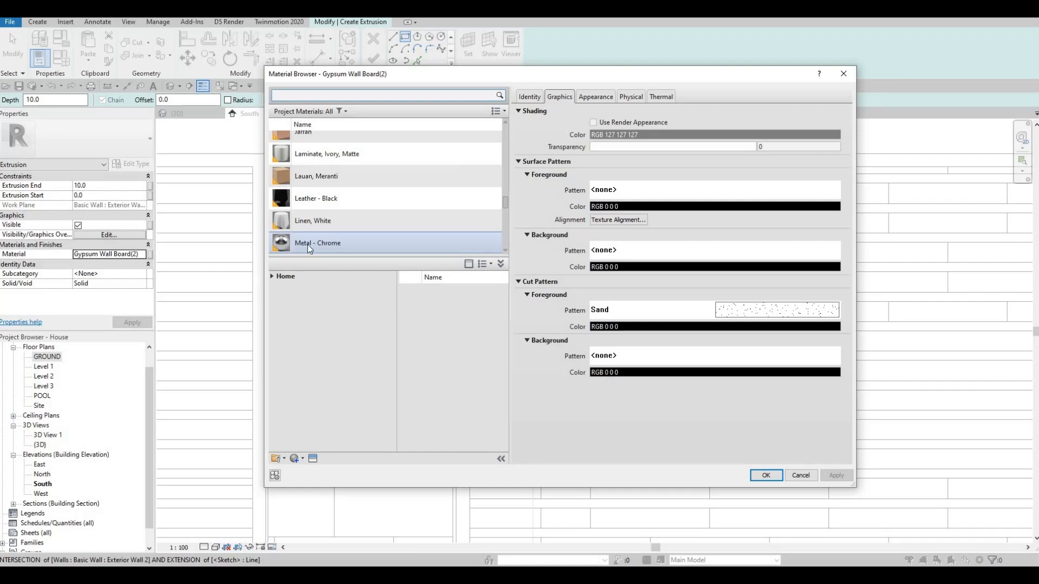
click(271, 276)
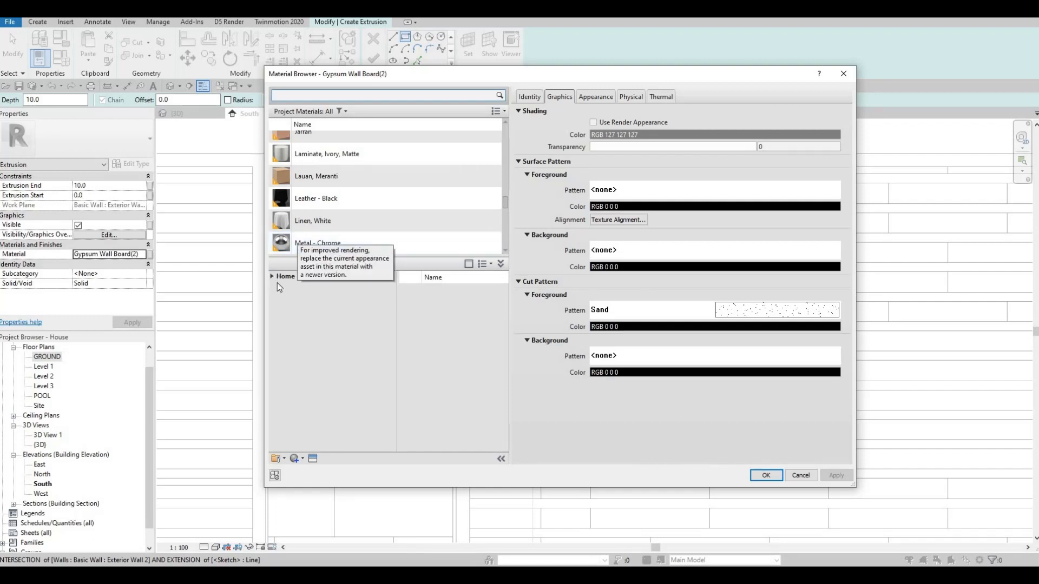
click(276, 297)
scroll(297, 362, down, 2)
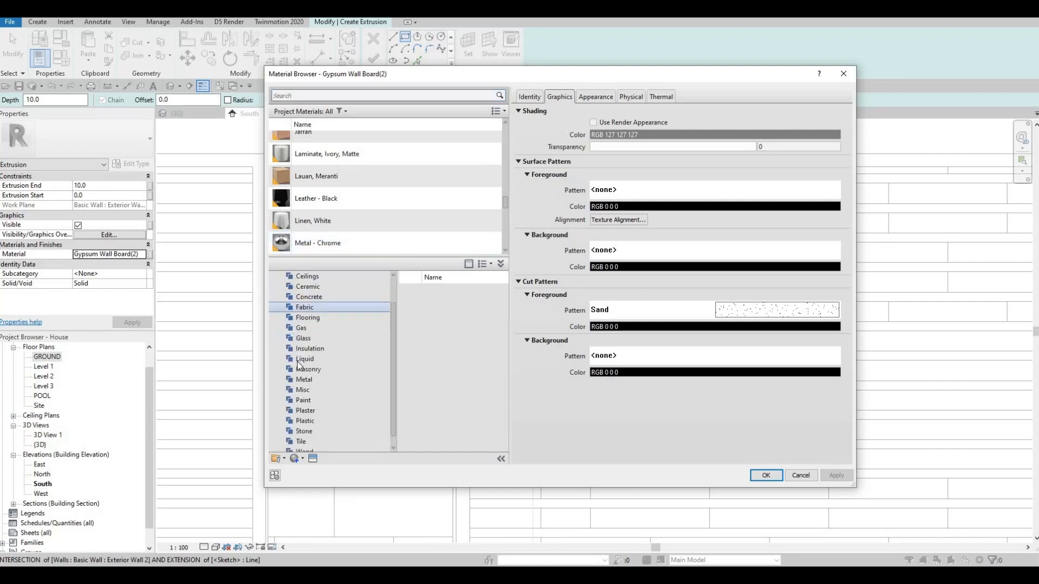
click(297, 368)
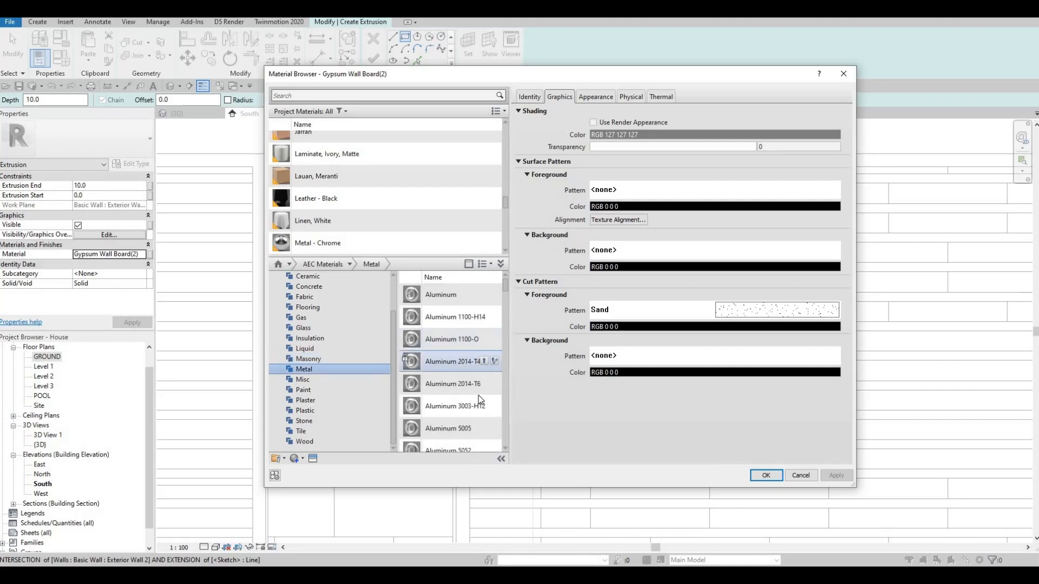
click(483, 406)
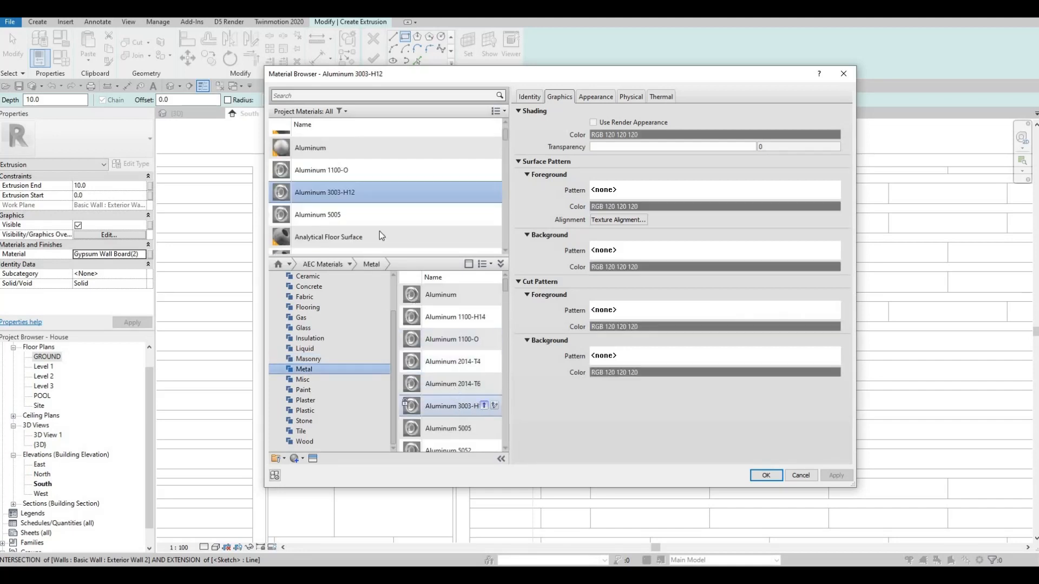
click(774, 475)
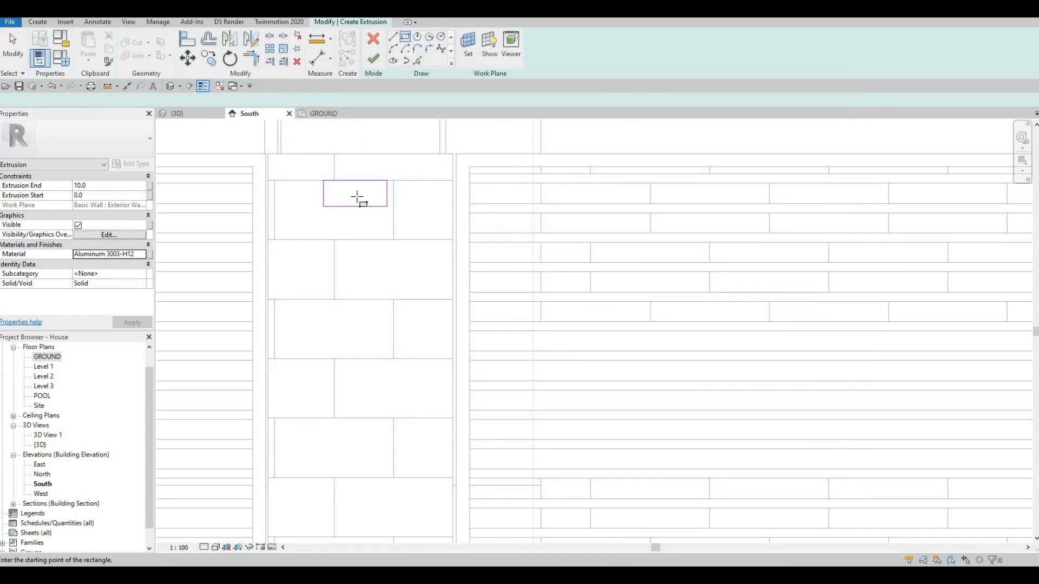
middle_drag(310, 202, 319, 210)
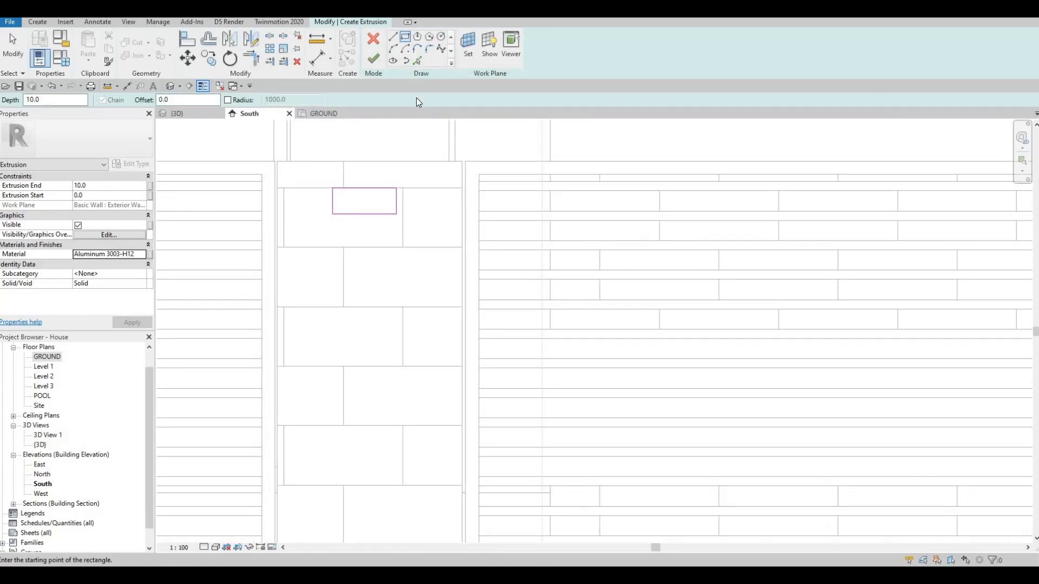
click(373, 58)
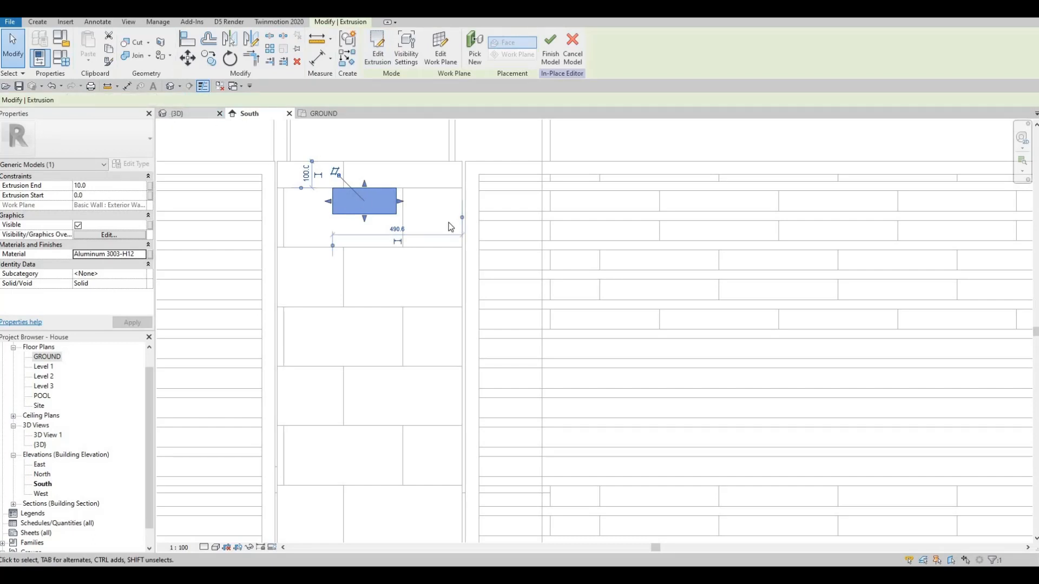
Step: Examine the new plate on the pillar in the 3D view and the GROUND plan, then return to the South elevation
key(ctrl+Tab)
scroll(410, 242, down, 5)
middle_drag(410, 242, 448, 385)
middle_drag(697, 275, 536, 343)
shift+middle_drag(537, 343, 616, 319)
scroll(735, 196, up, 5)
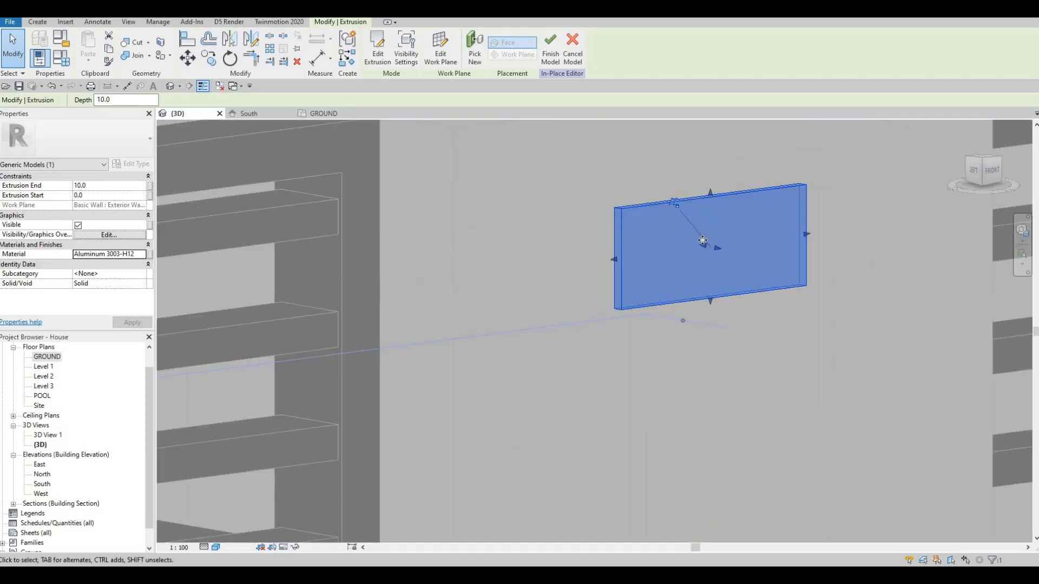
middle_drag(599, 252, 509, 264)
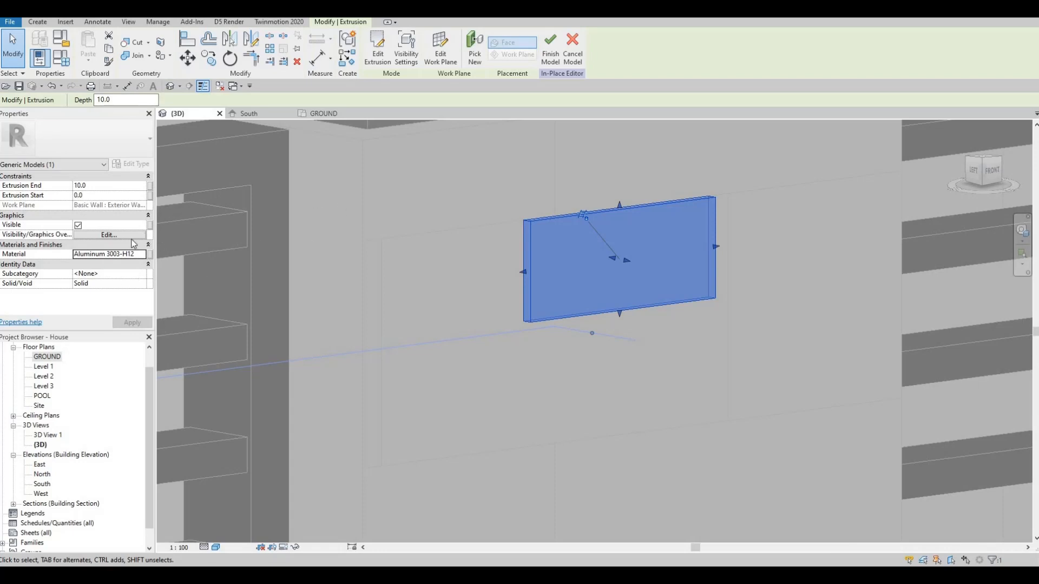
double_click(54, 359)
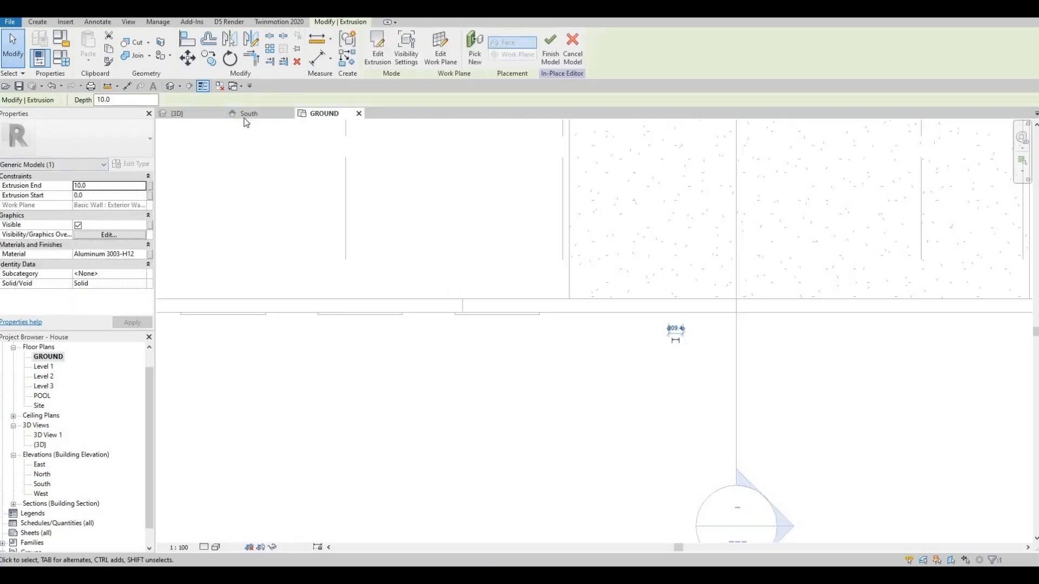
click(249, 113)
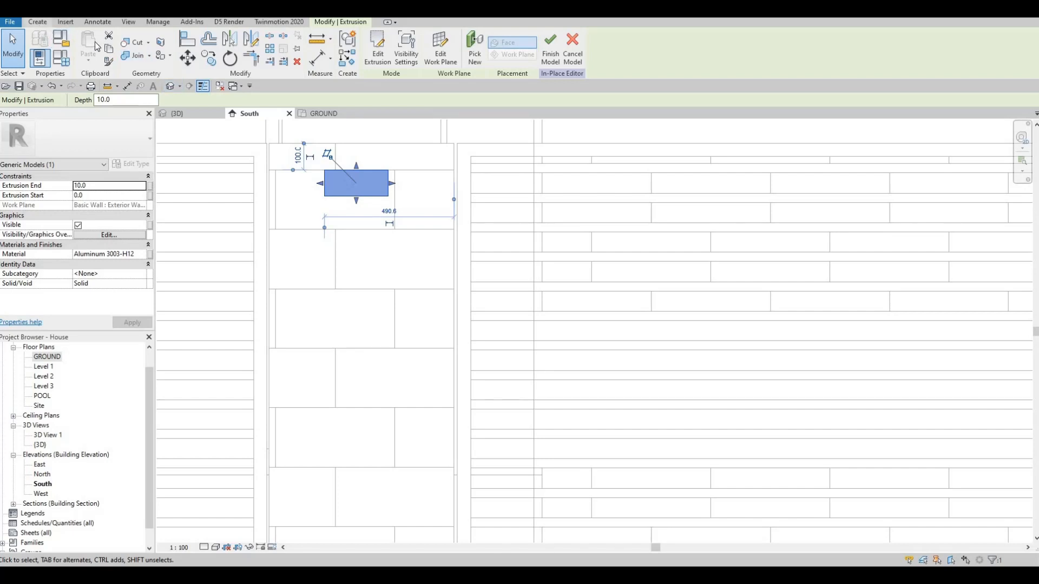
Step: Start an extrusion on the plate's face and sketch a rectangle about 205 mm wide and 40 mm high along the plate's upper edge
click(96, 46)
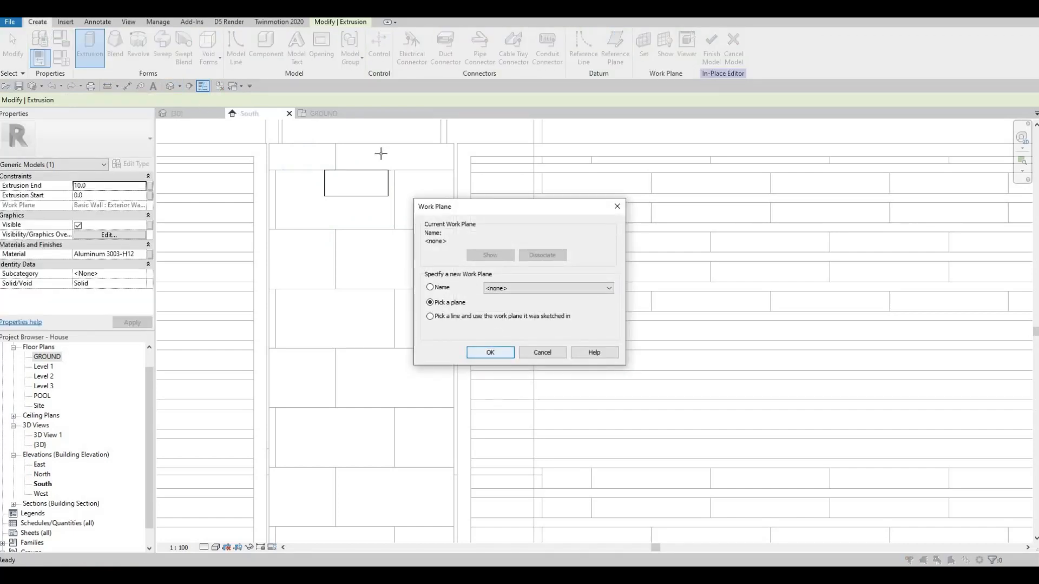
key(Return)
scroll(359, 150, up, 2)
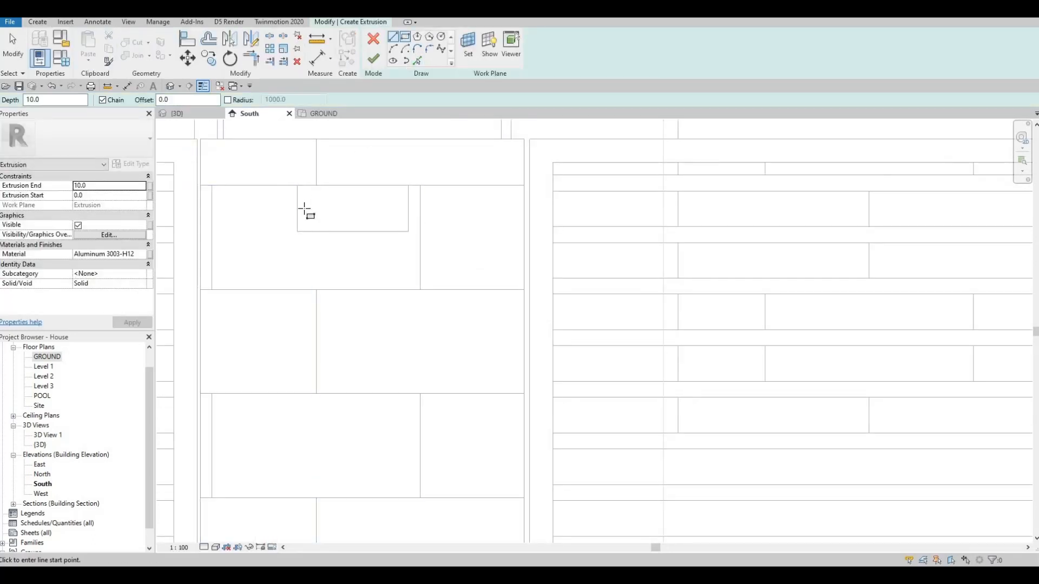
scroll(229, 222, up, 5)
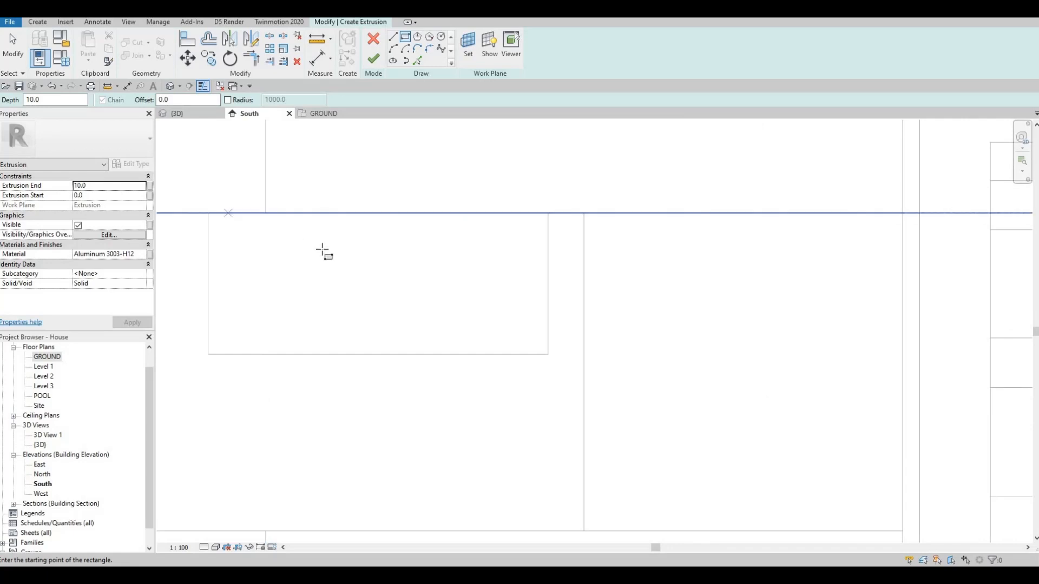
click(233, 213)
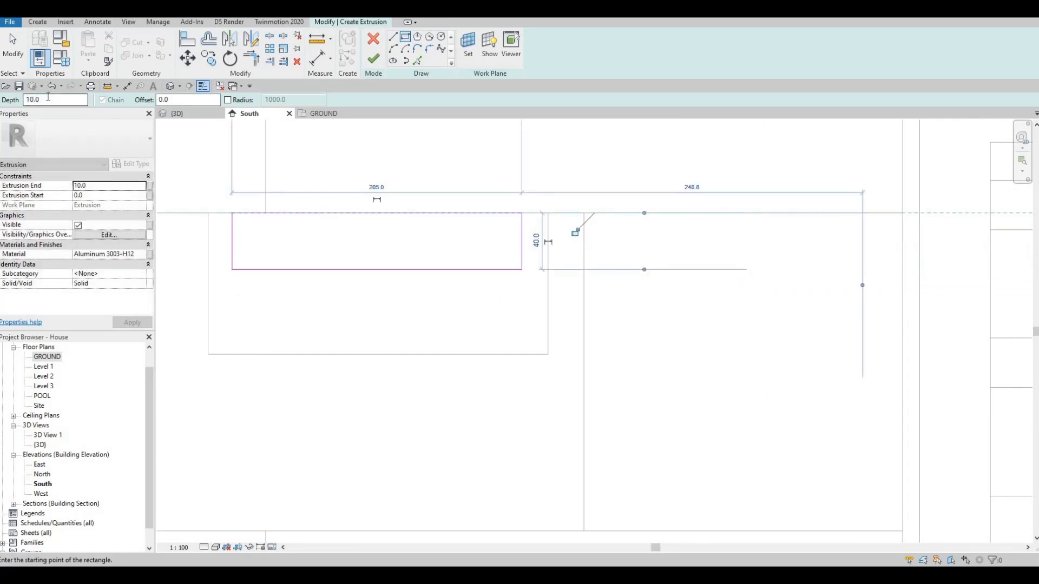
Step: Set the new extrusion's depth to 20 and leave the rectangle tool
text(20)
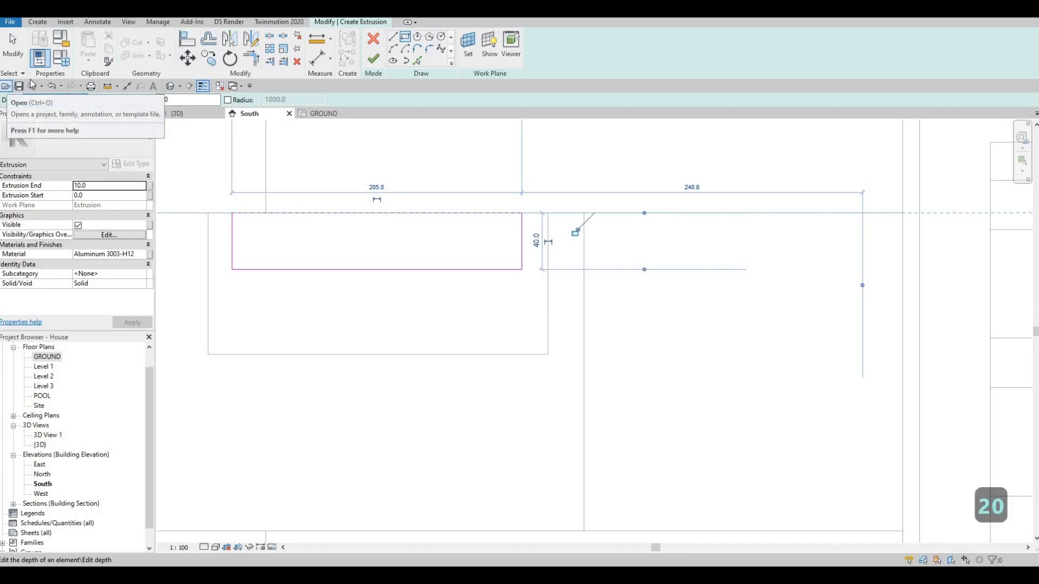
key(Return)
key(Escape)
key(Escape)
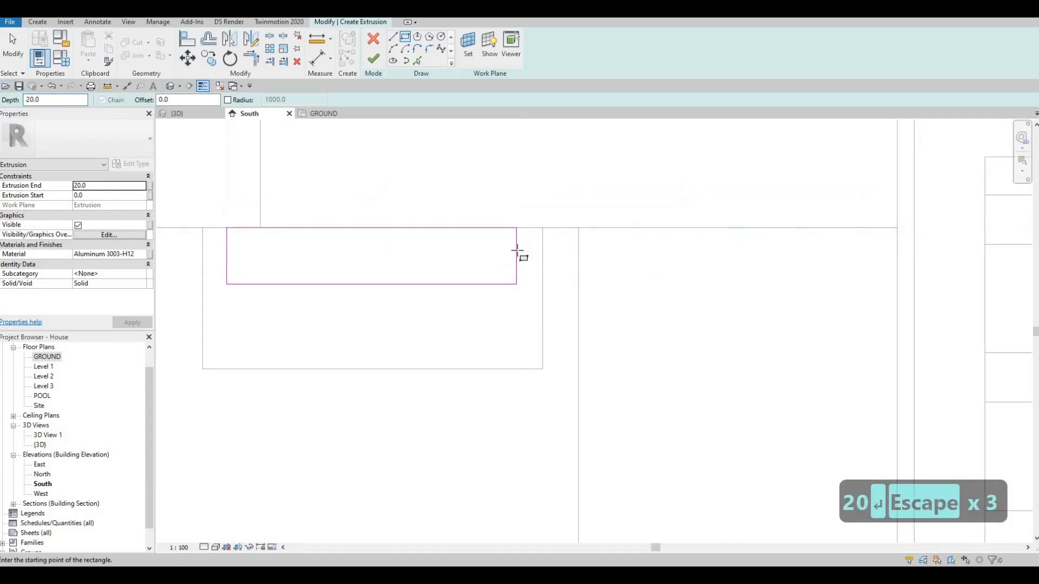
key(Escape)
Step: Nudge the rectangle's right-hand edge outward to a width of 207.5 mm and finish the extrusion, checking it in 3D before returning to South
click(516, 250)
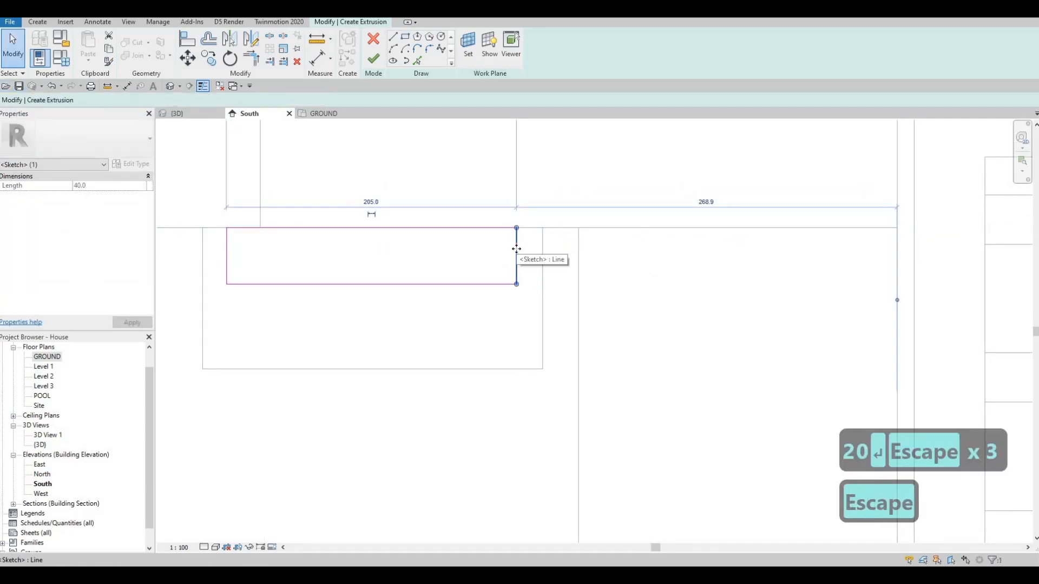
key(Right)
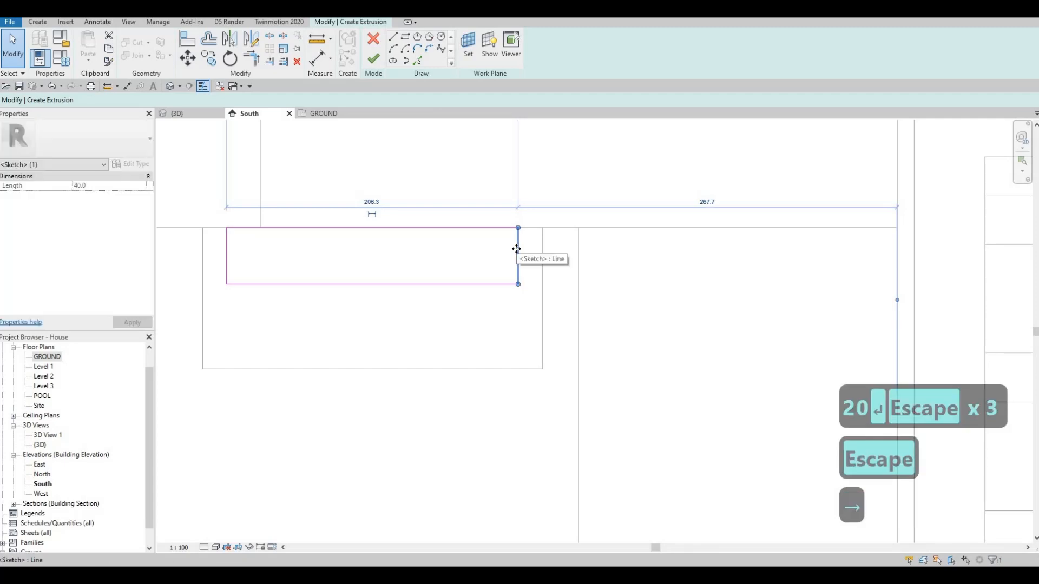
key(Right)
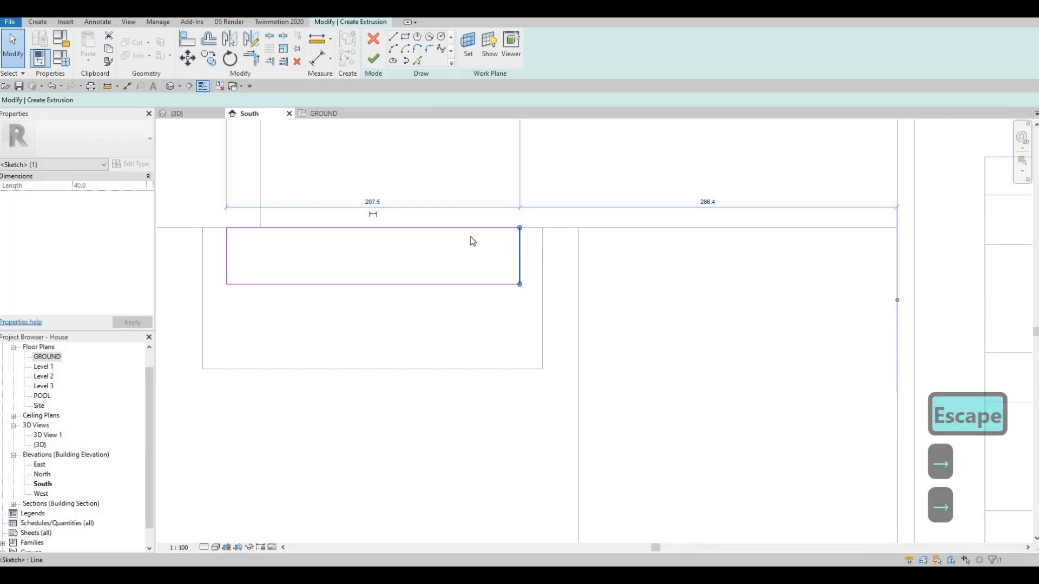
key(Escape)
key(Escape)
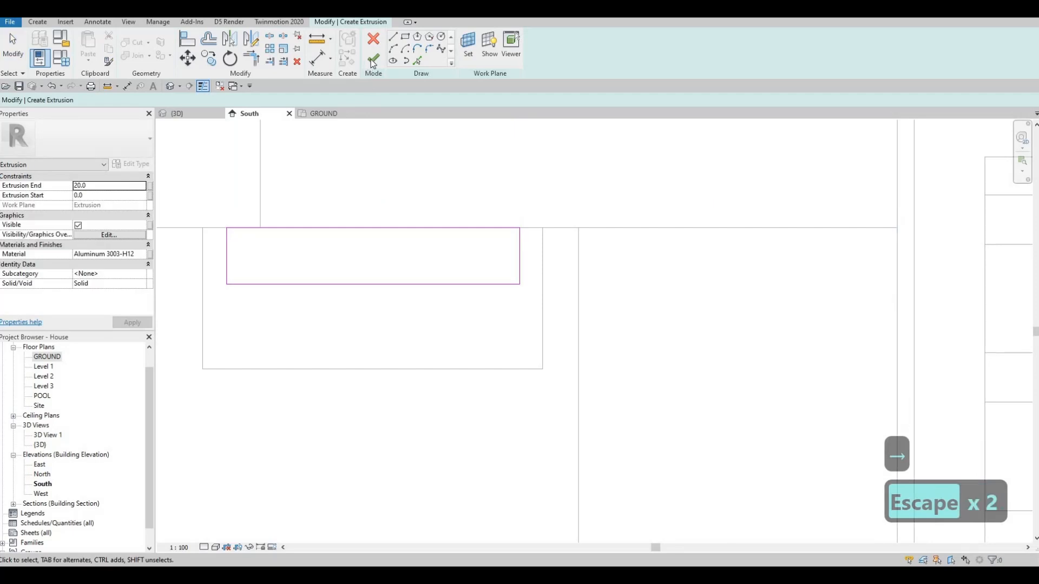
click(373, 58)
click(195, 114)
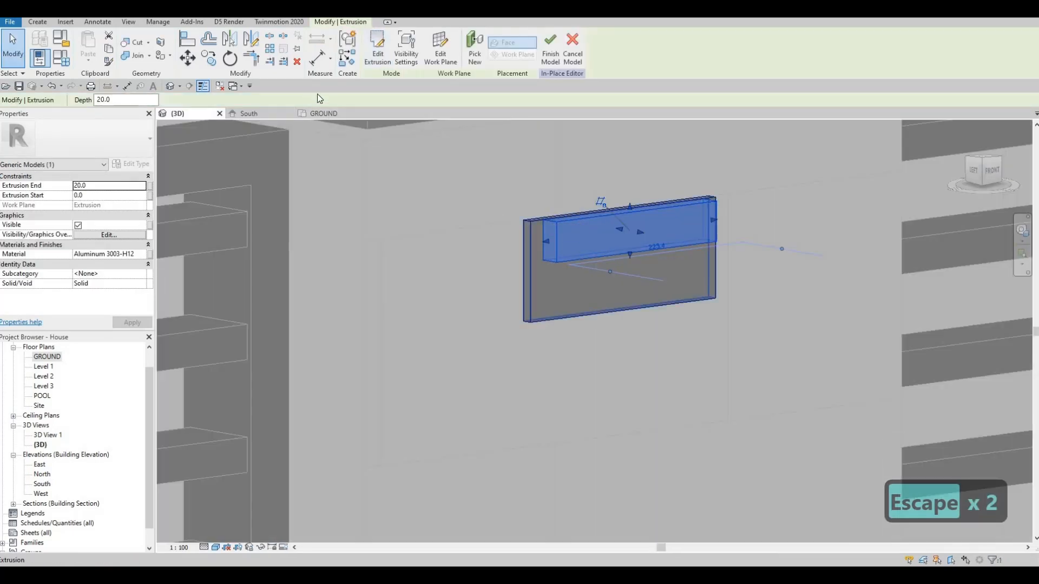
click(248, 113)
key(Escape)
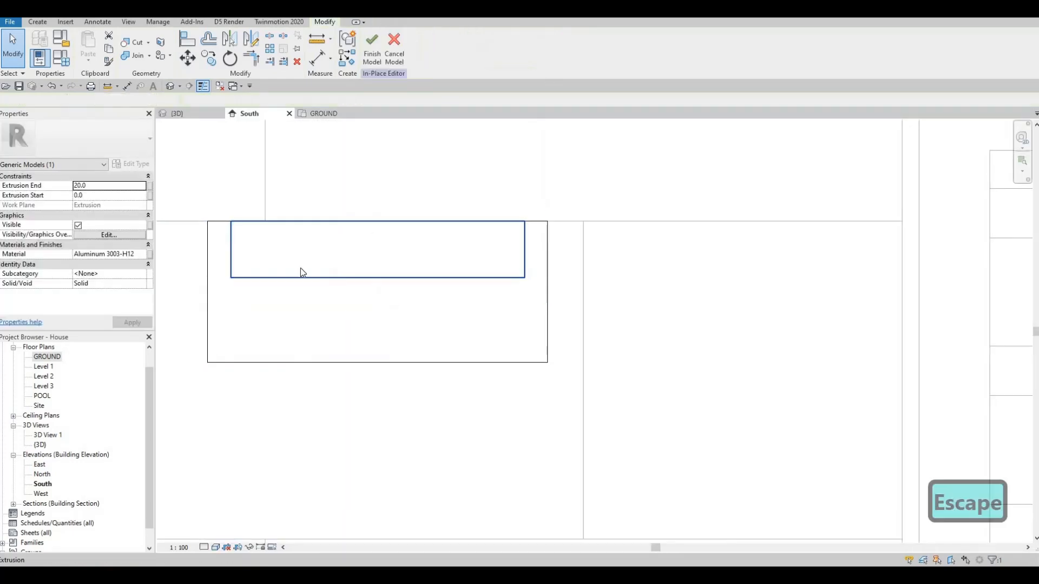
Step: Start another extrusion and pick the aluminum plate's face as its work plane
click(37, 22)
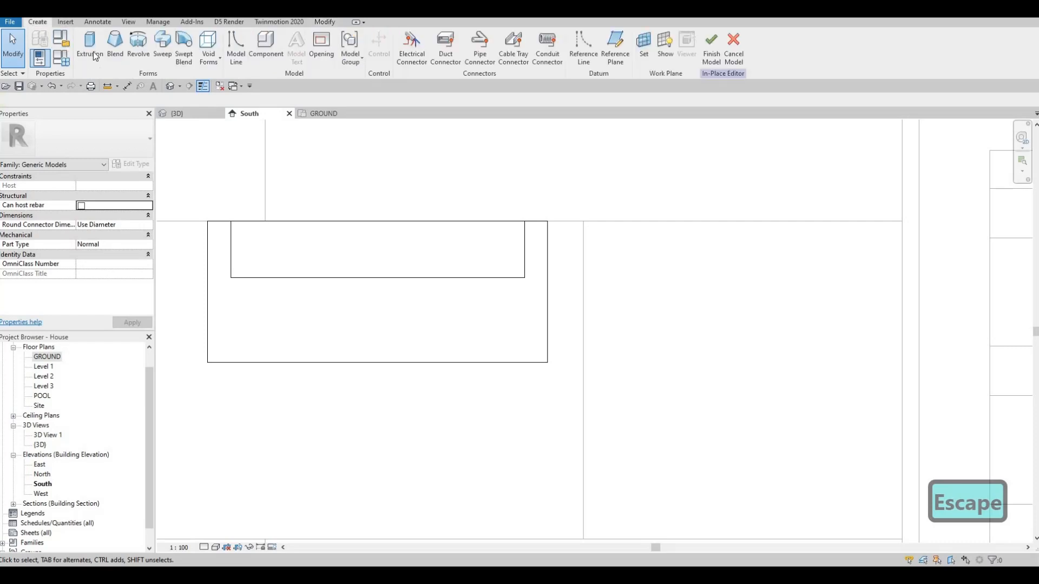
click(90, 47)
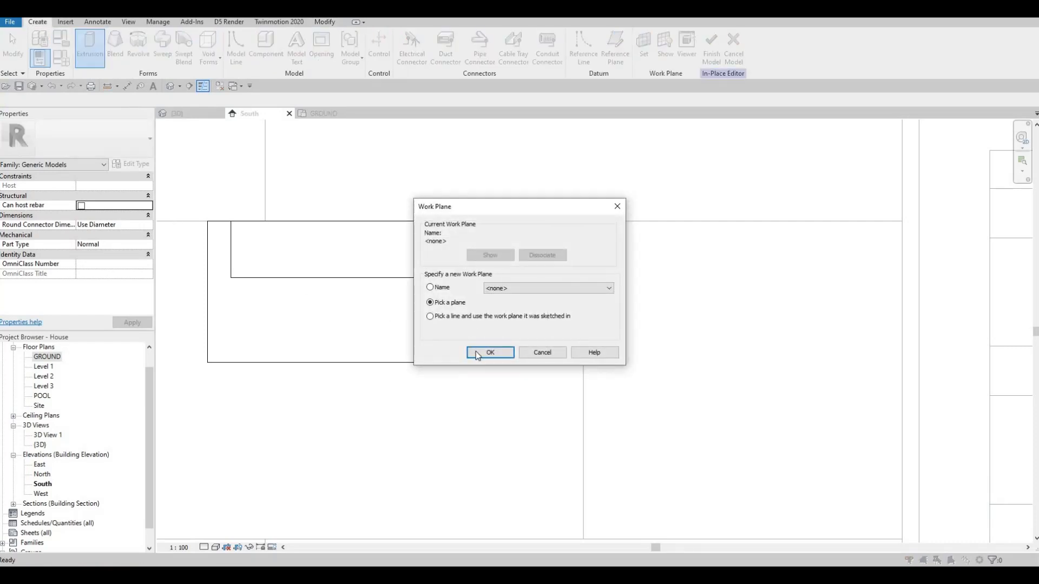
key(Return)
click(336, 317)
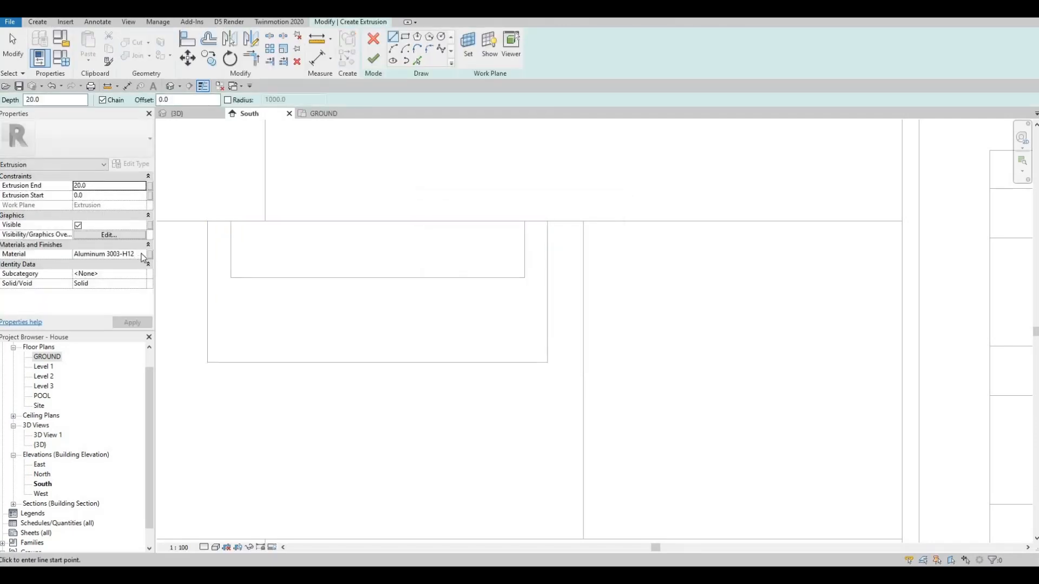
Step: Search the materials for "lumin" and assign the "Glass, White, High L..." material to the new extrusion
click(143, 255)
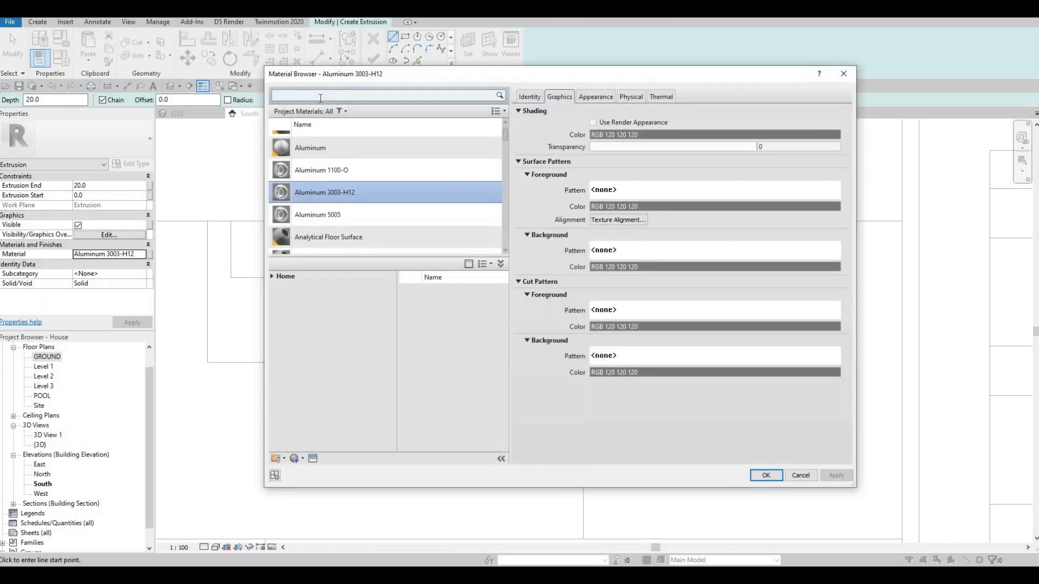
text(lumi)
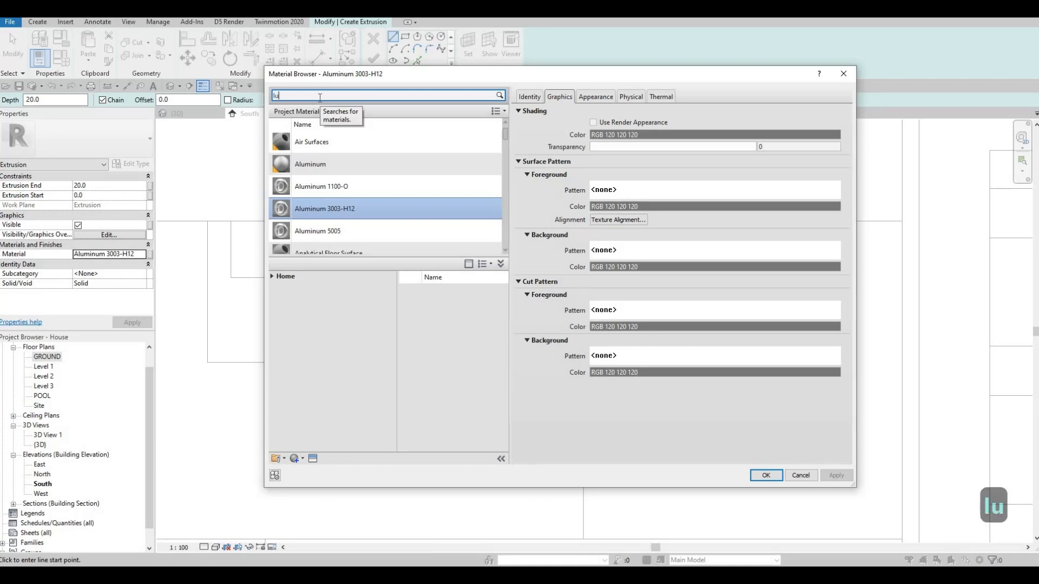
click(319, 97)
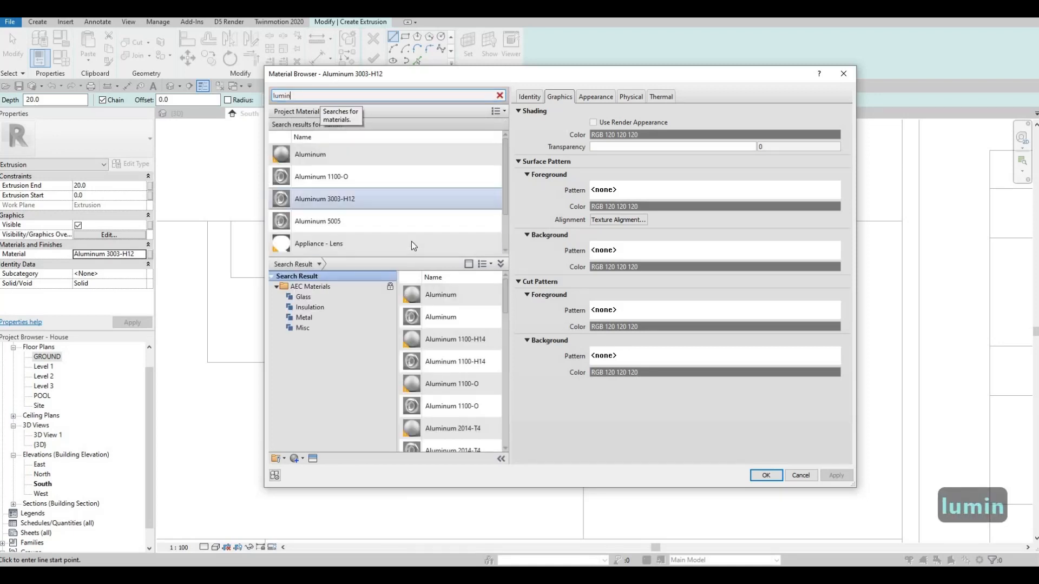
scroll(411, 241, down, 2)
click(401, 245)
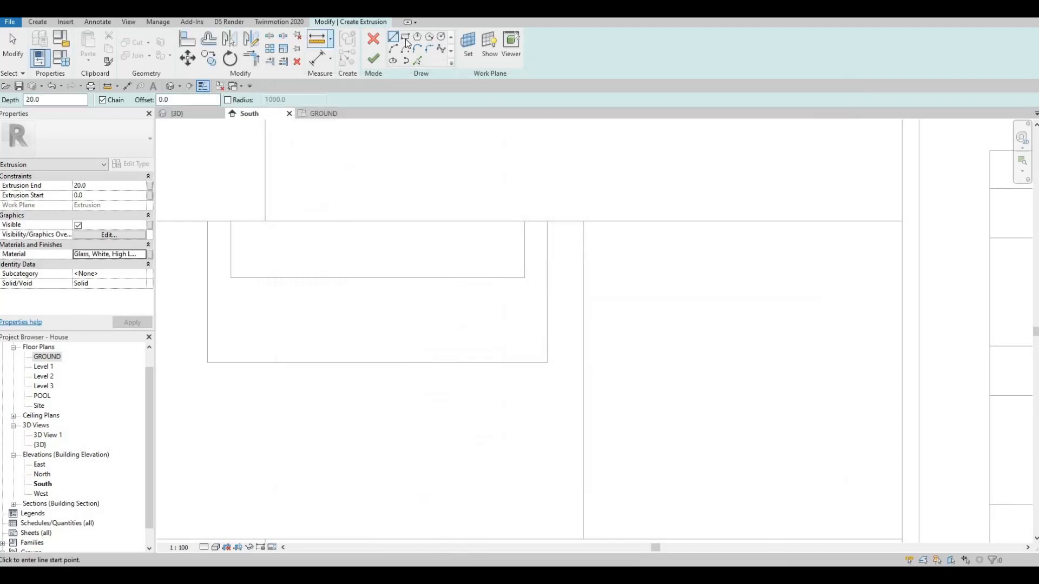
Step: Sketch a rectangle about 30 mm high directly beneath the upper block and shift its left-hand edge about 10 mm inward
click(231, 277)
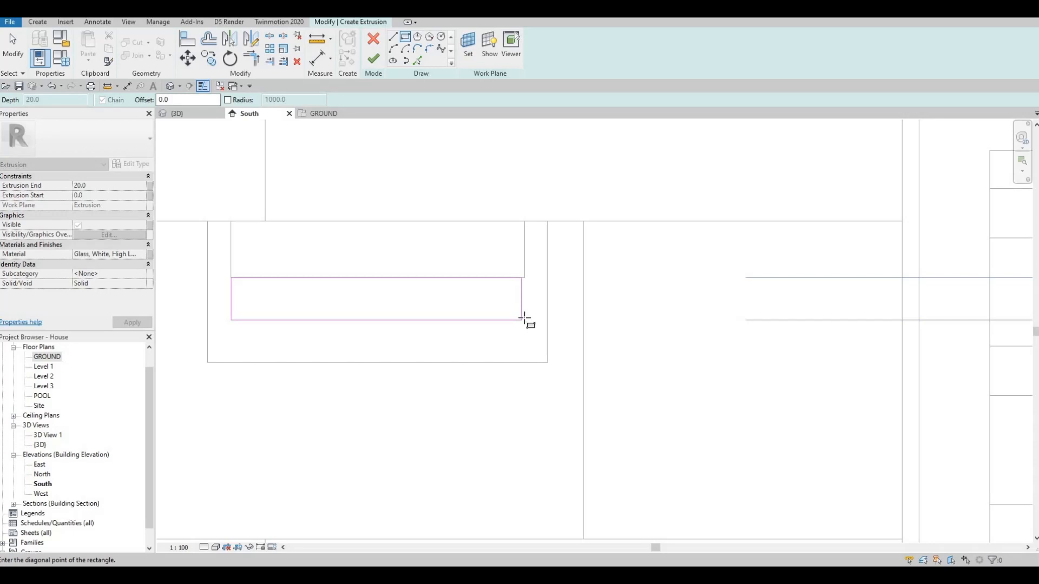
key(Escape)
key(Escape)
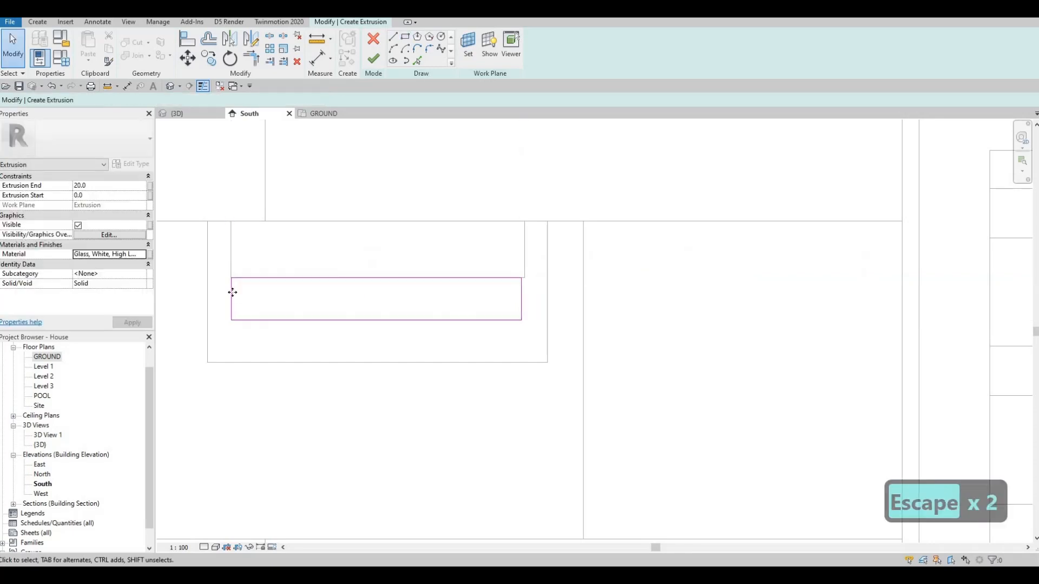
click(245, 304)
drag(246, 307, 245, 307)
key(Escape)
key(Escape)
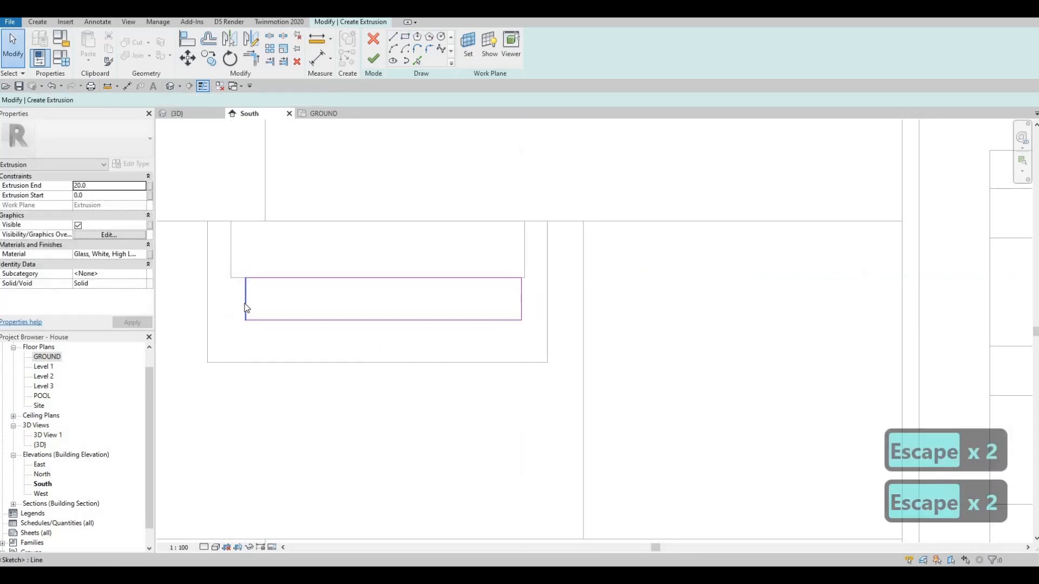
key(a)
key(l)
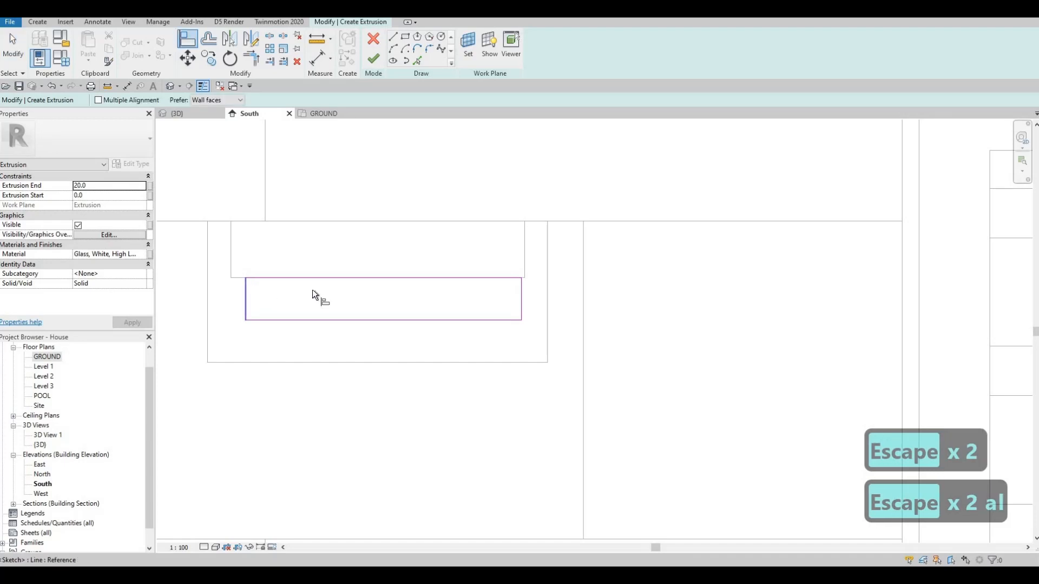
key(Escape)
key(Escape)
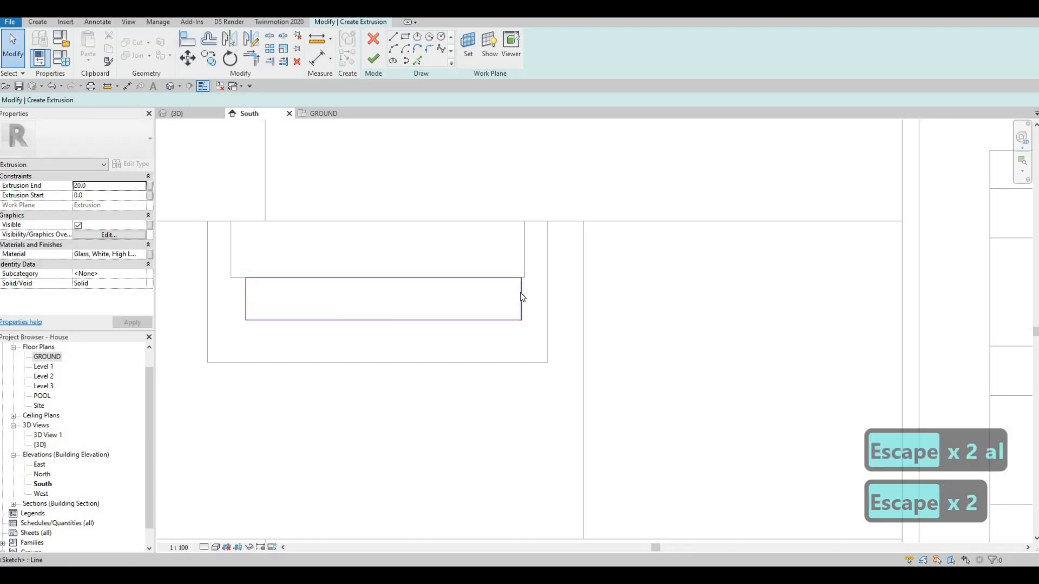
Step: Nudge the lower rectangle's right-hand edge inward to a width of 190 mm and finish the glass extrusion
click(520, 292)
key(Left)
key(Left)
key(Left)
key(Left)
key(Left)
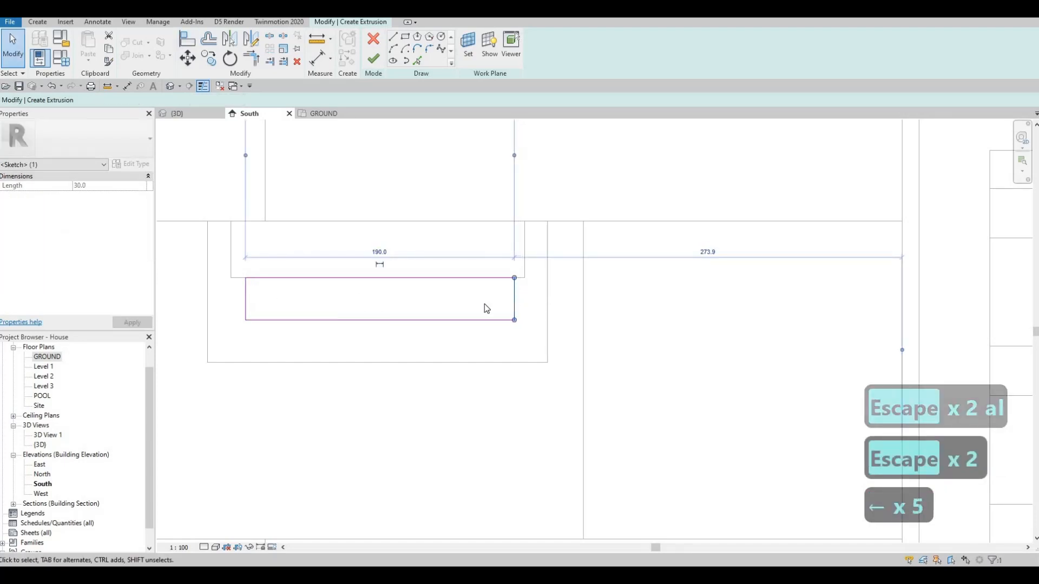
scroll(468, 313, up, 2)
key(Escape)
key(Escape)
scroll(422, 313, down, 3)
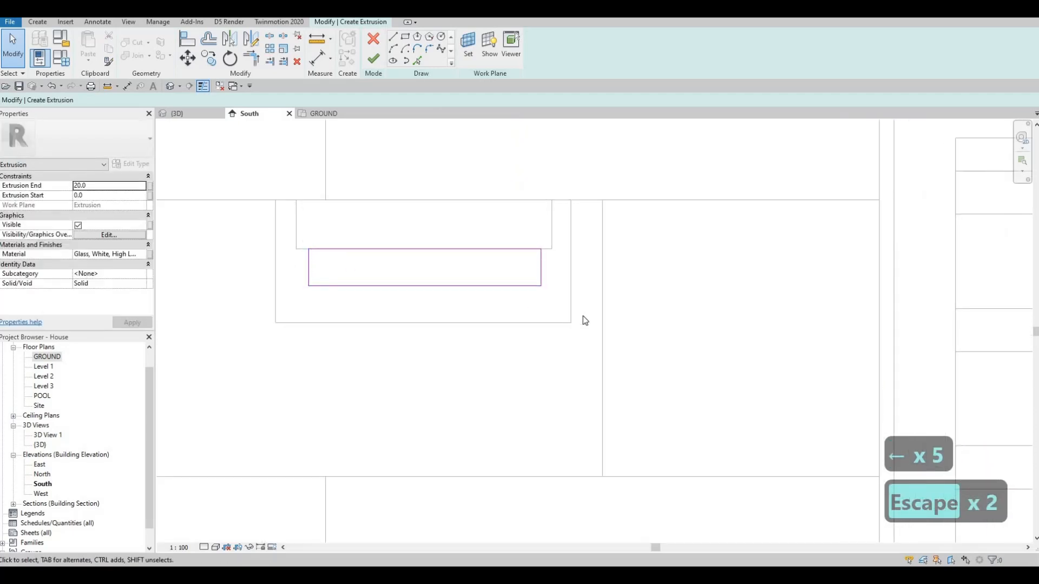
key(Escape)
key(Escape)
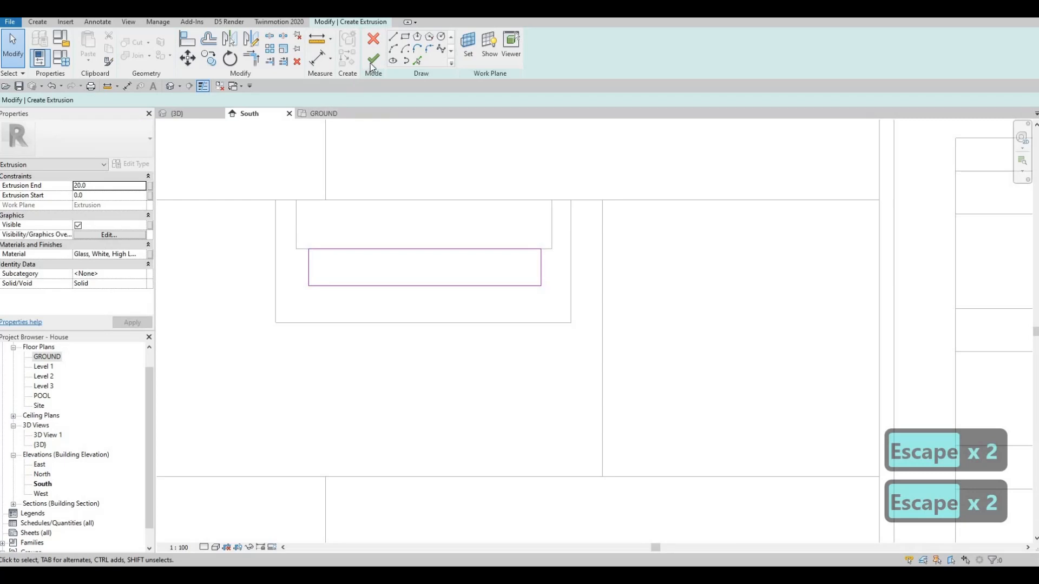
click(373, 58)
Step: In the 3D view, select the glass extrusion beneath the upper block and set its Extrusion End to 15
click(188, 114)
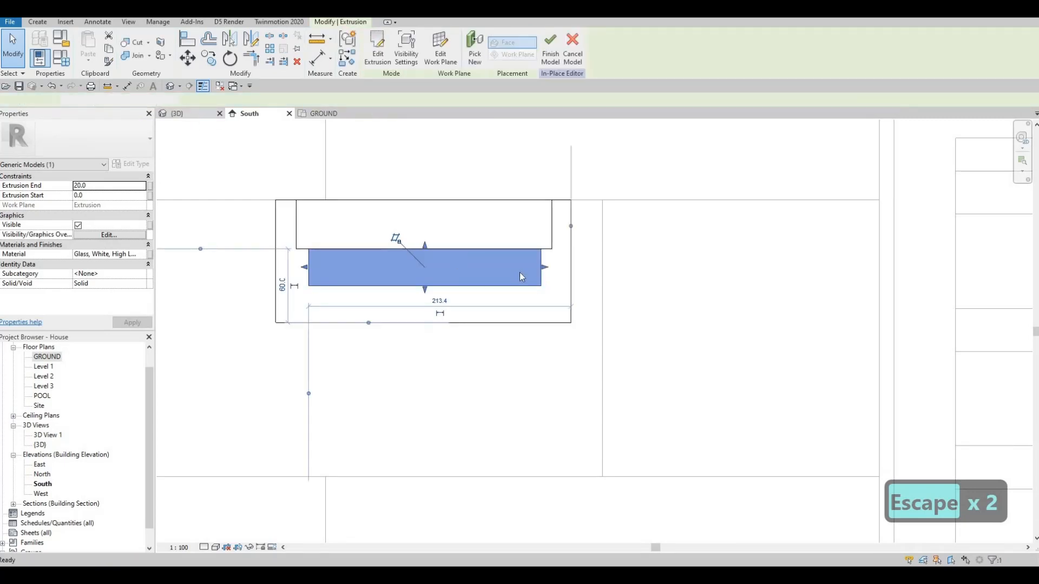
shift+middle_drag(566, 261, 648, 270)
key(Escape)
key(Escape)
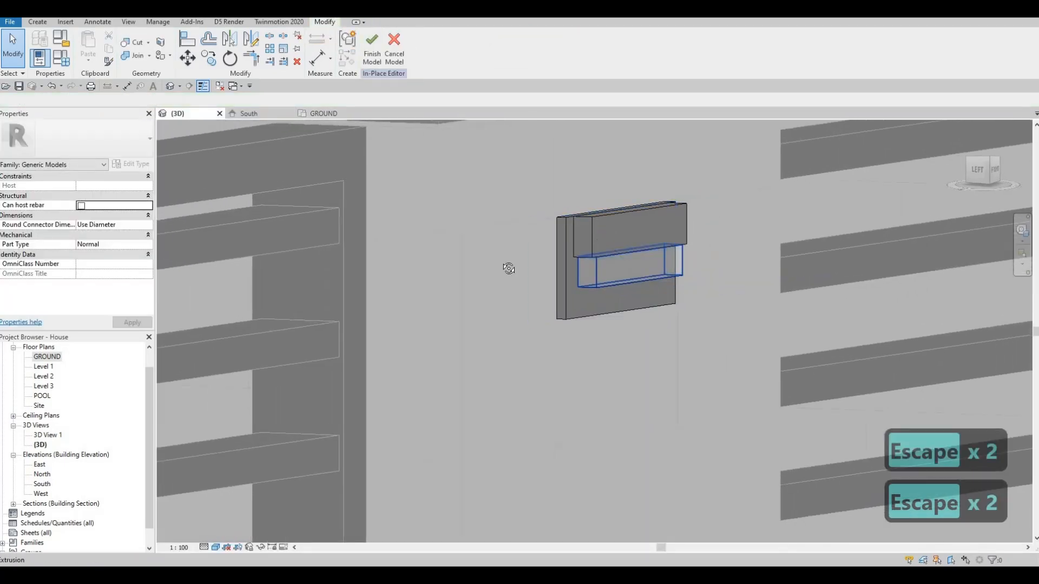
mouse_move(582, 264)
shift+middle_down()
mouse_move(622, 260)
mouse_move(635, 220)
mouse_move(533, 161)
mouse_move(598, 256)
mouse_move(585, 254)
mouse_move(589, 274)
shift+middle_up()
click(590, 274)
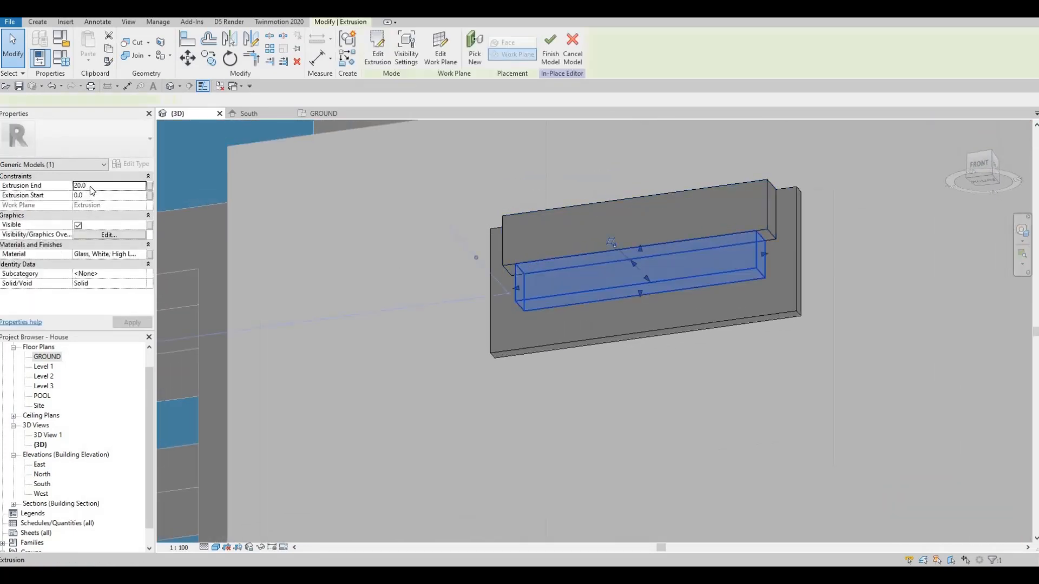
click(61, 188)
text(15)
key(Return)
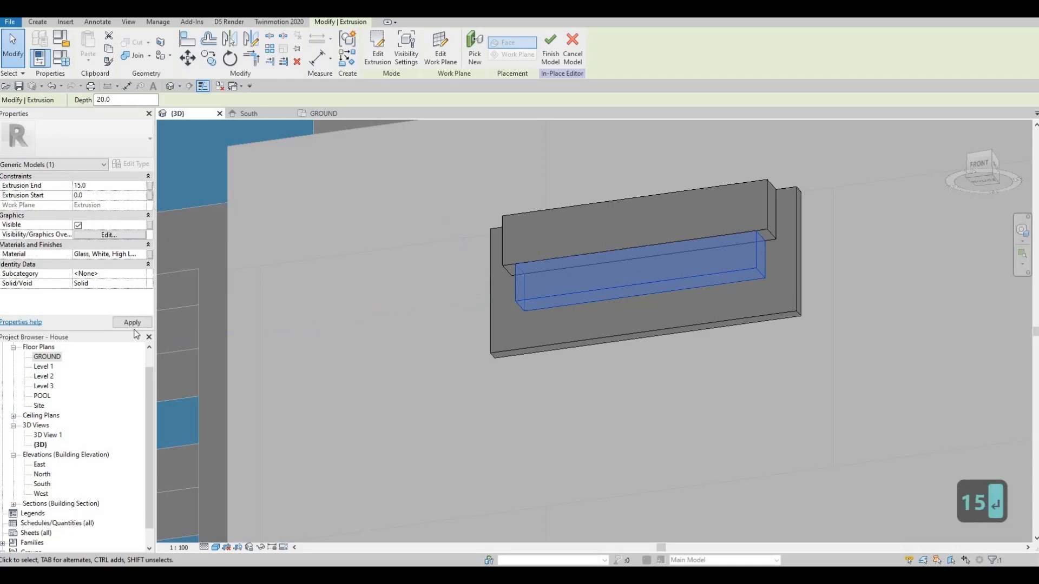
key(Escape)
key(Escape)
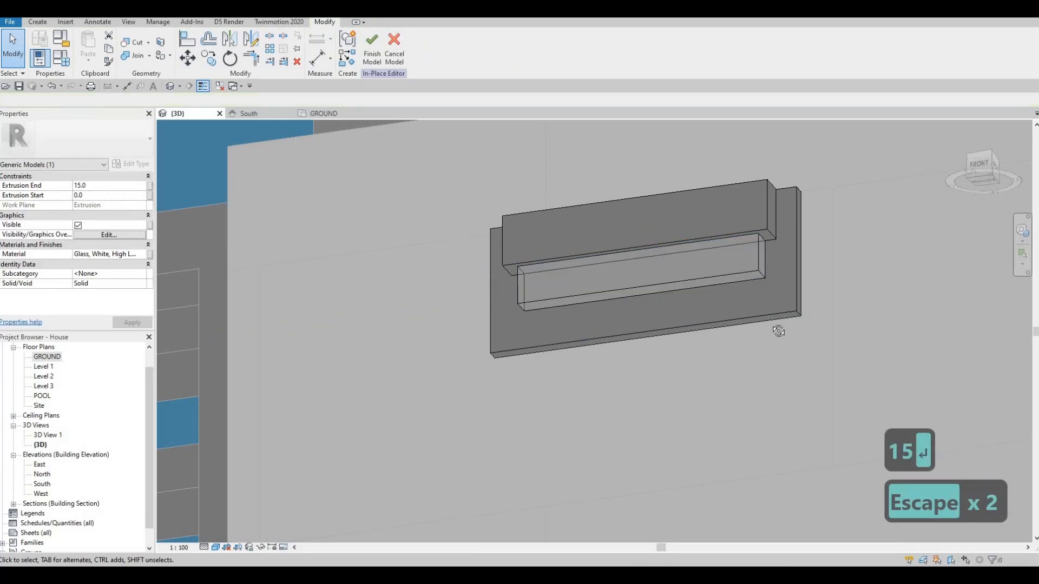
Step: Examine the plate with its block and glass strip in 3D, then its placement on the pillar in the South elevation
shift+middle_drag(629, 252, 439, 204)
scroll(438, 204, down, 2)
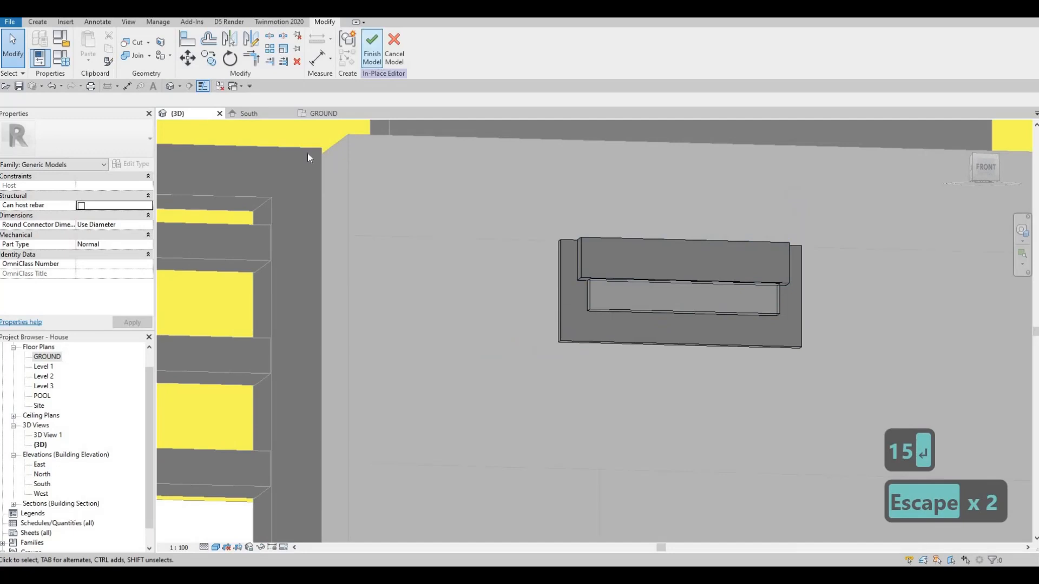
click(255, 114)
scroll(359, 287, down, 3)
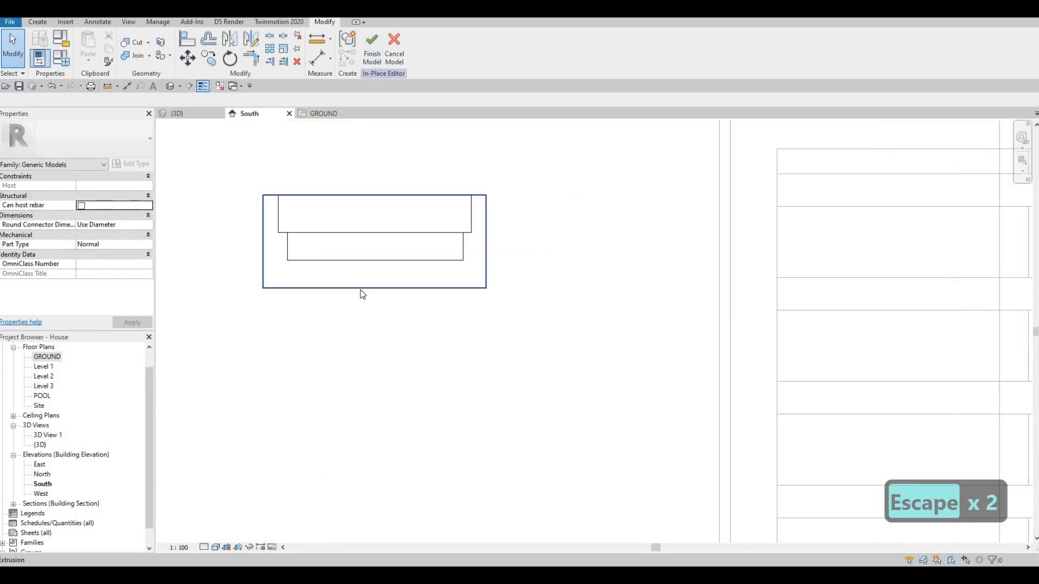
scroll(354, 285, down, 2)
scroll(310, 232, up, 3)
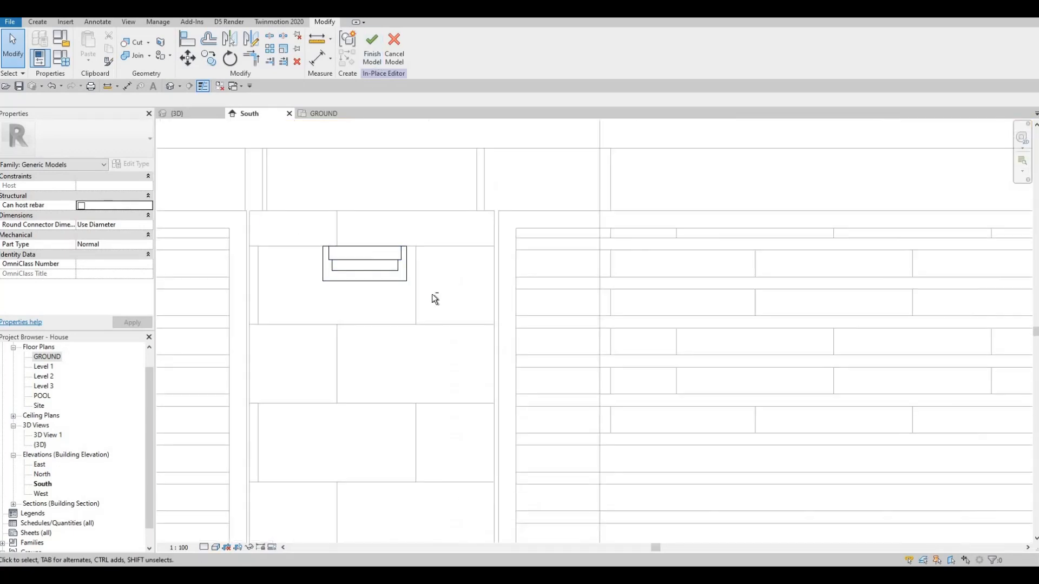
Step: Select the plate, block and glass strip together and nudge them sideways and upward into position on the gate pillar
drag(311, 232, 432, 295)
key(Escape)
drag(271, 184, 466, 314)
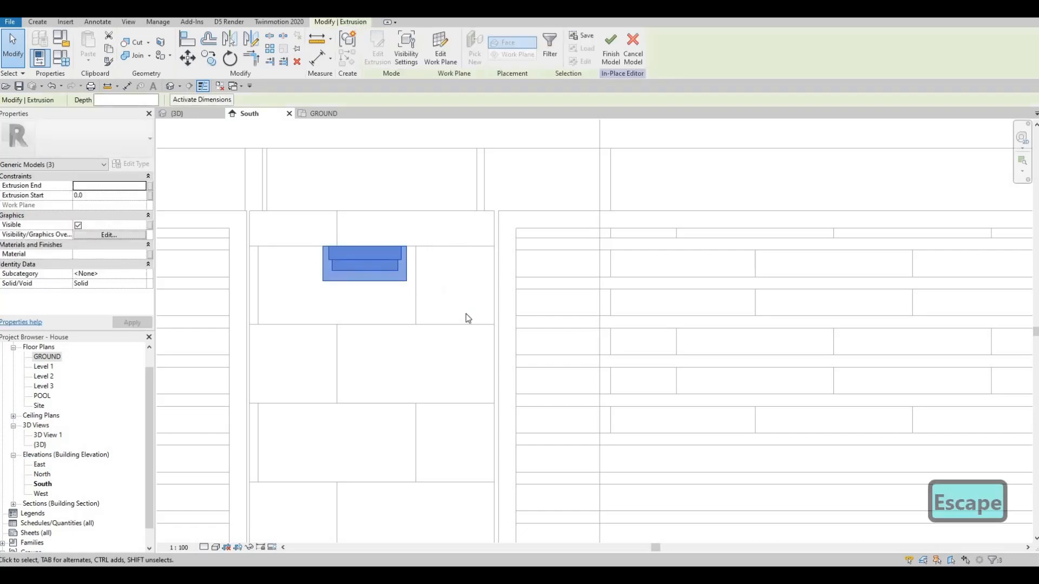
key(Right)
key(Right)
key(Up)
key(Up)
key(Right)
key(Right)
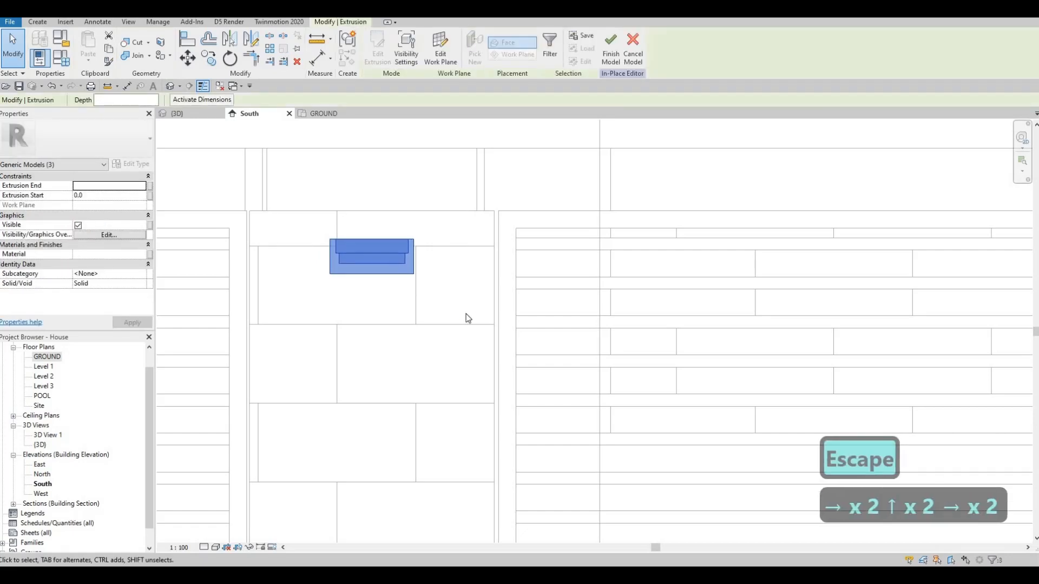
key(Up)
key(Up)
key(Up)
Step: Start a multiple copy of the three extrusions from above the plate and place a copy on the pillar beyond the double gate
scroll(374, 262, down, 3)
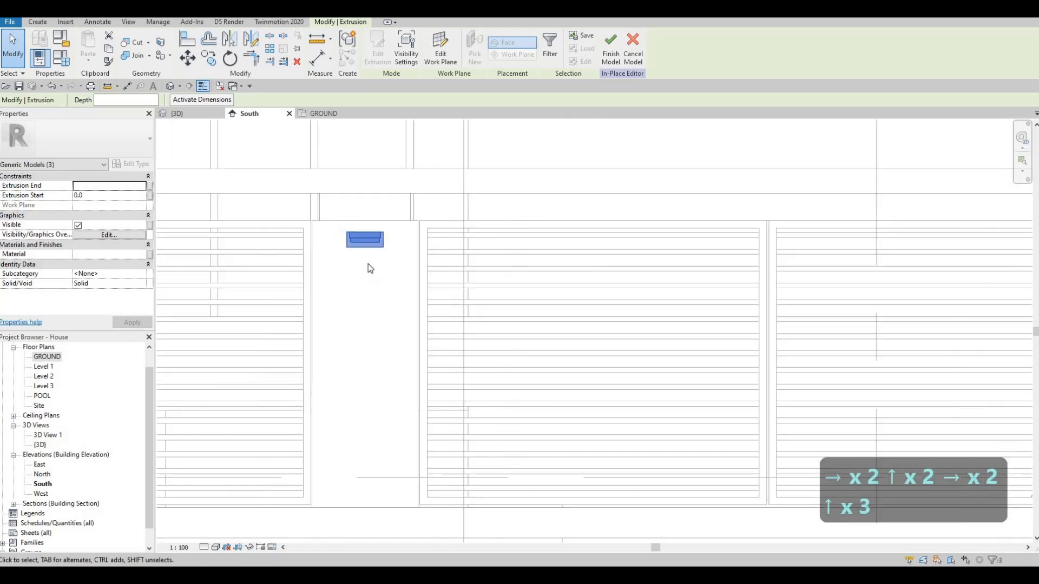
key(c)
key(o)
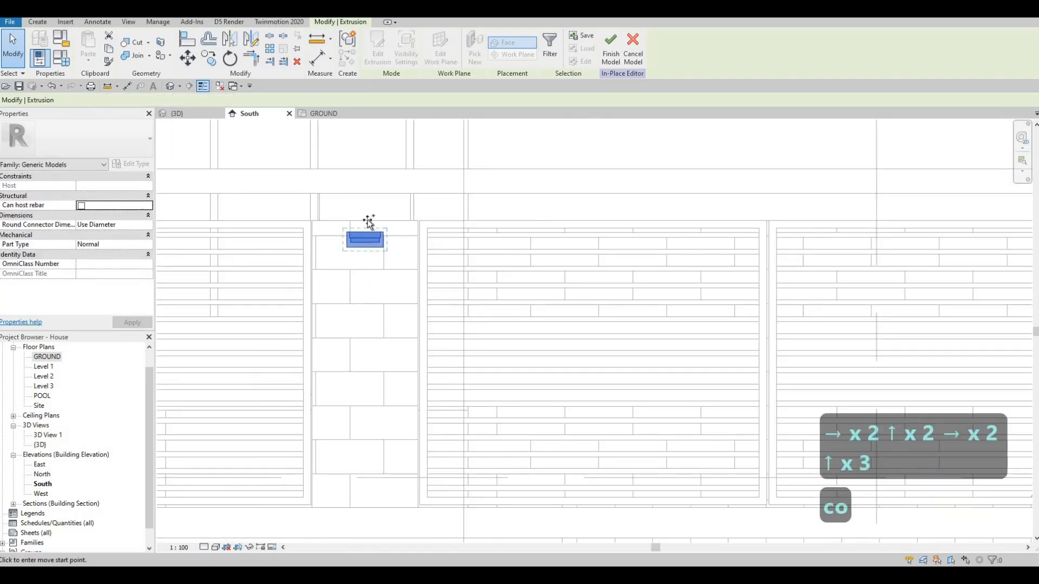
click(368, 222)
scroll(658, 274, up, 5)
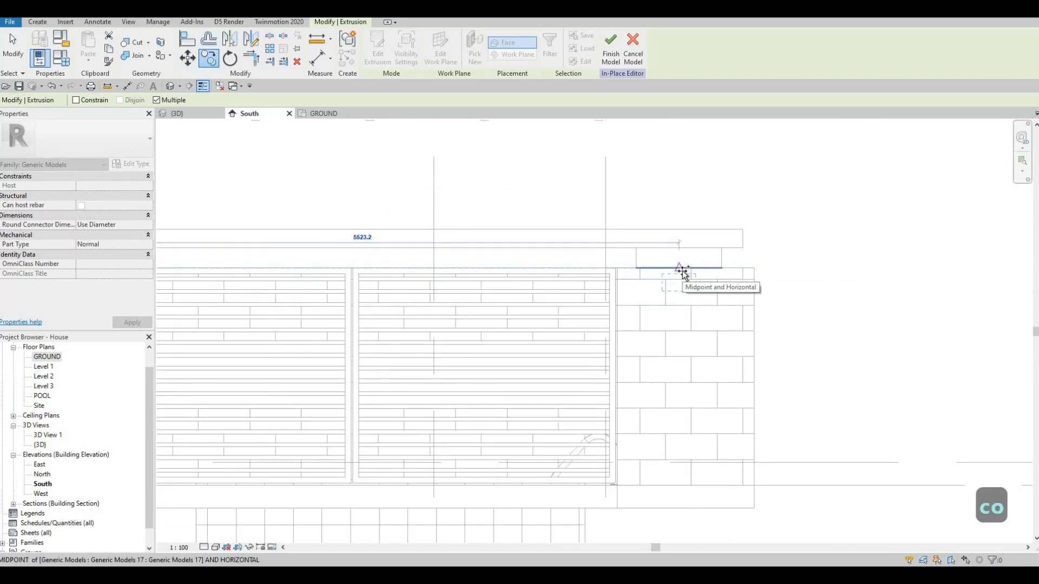
click(707, 275)
scroll(608, 274, down, 5)
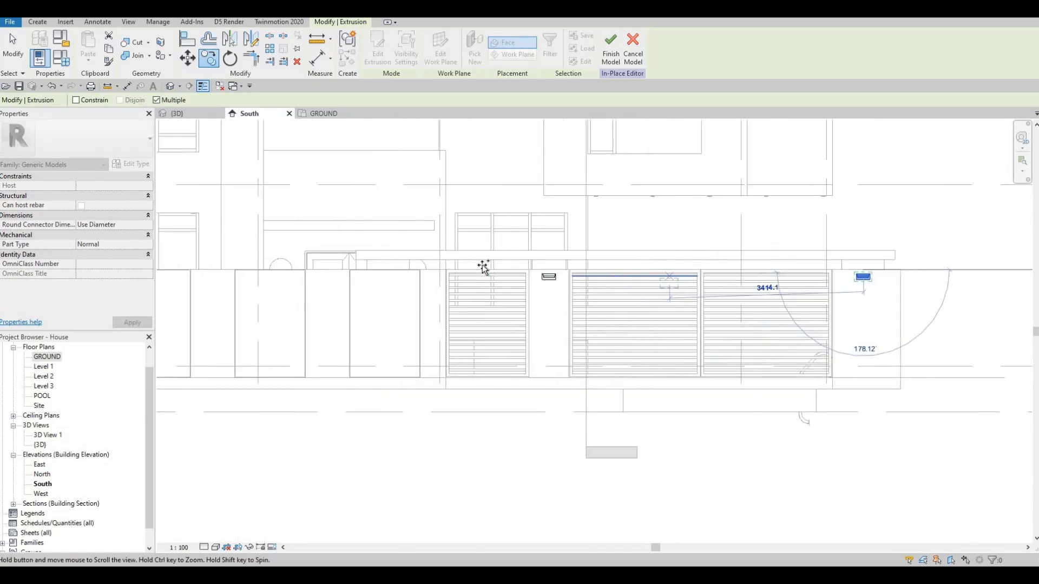
Step: Place further copies of the plate assembly near the tops of the two nearest pillars west of the small gate
scroll(541, 279, up, 2)
scroll(533, 278, up, 2)
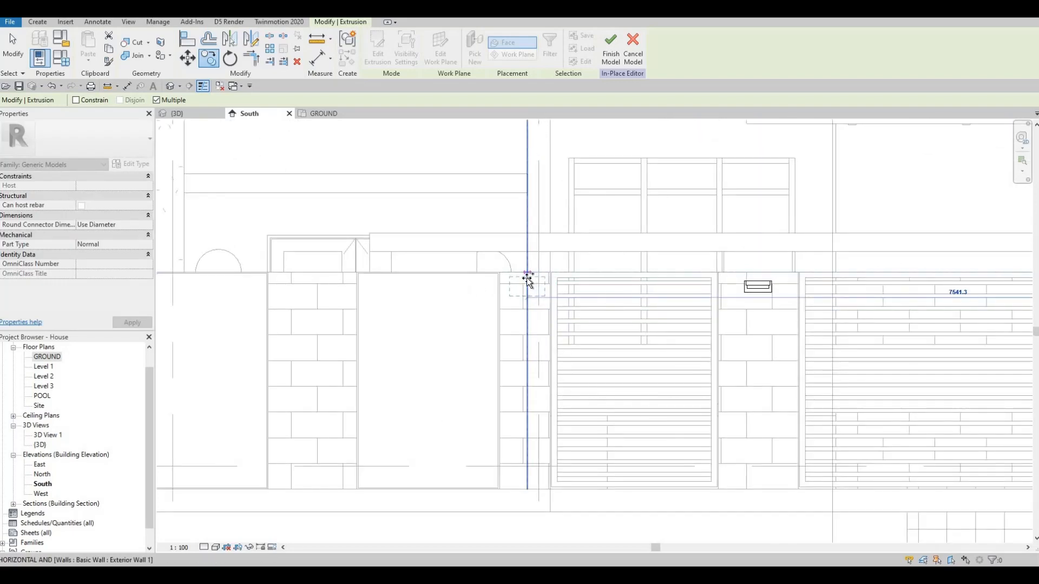
click(526, 278)
middle_drag(410, 275, 499, 280)
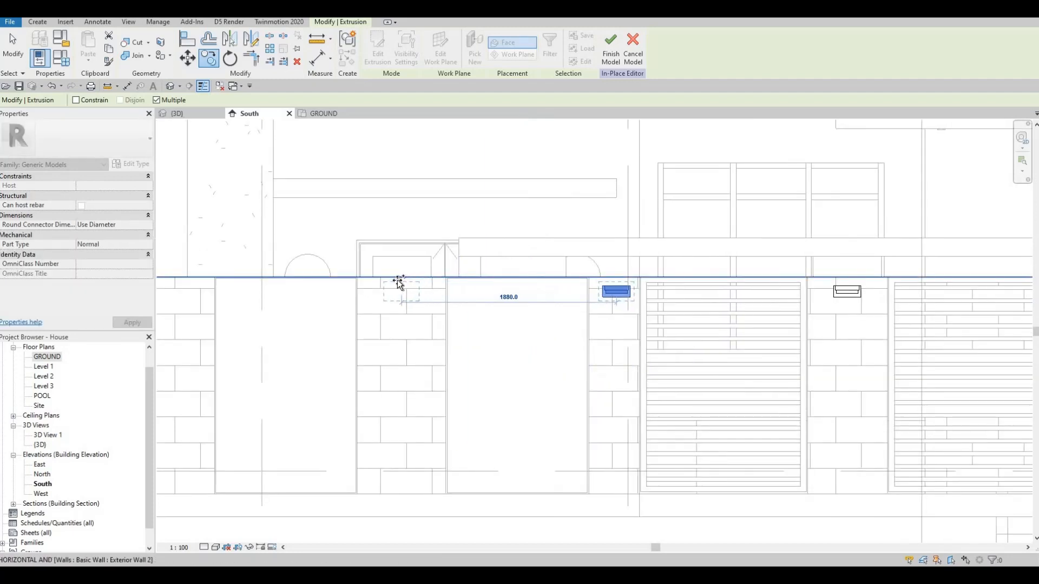
click(396, 277)
Step: Copy the plate assembly onto the three remaining westernmost fence pillars and finish the in-place model
middle_drag(315, 293, 681, 296)
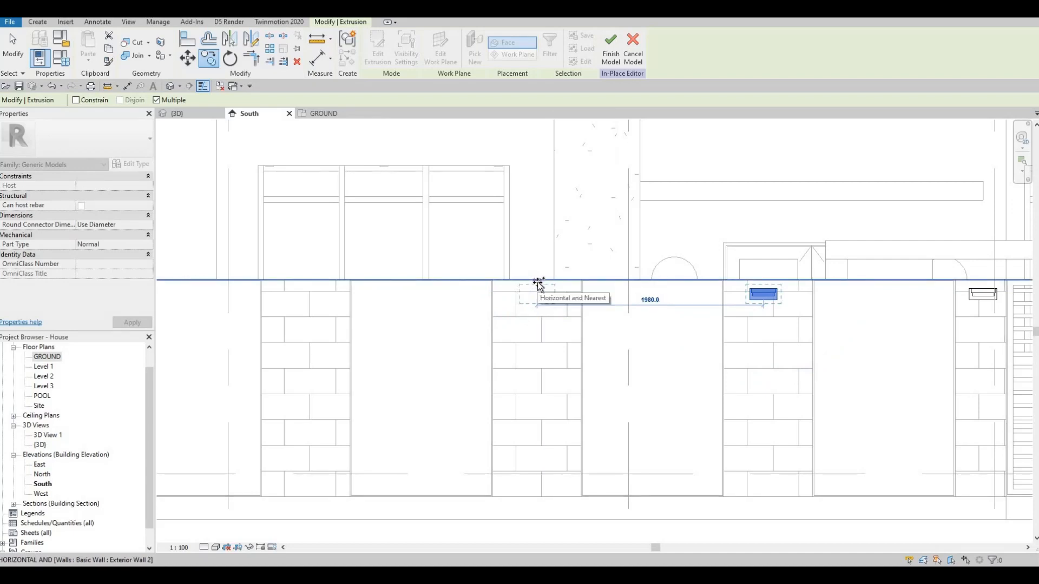
click(405, 289)
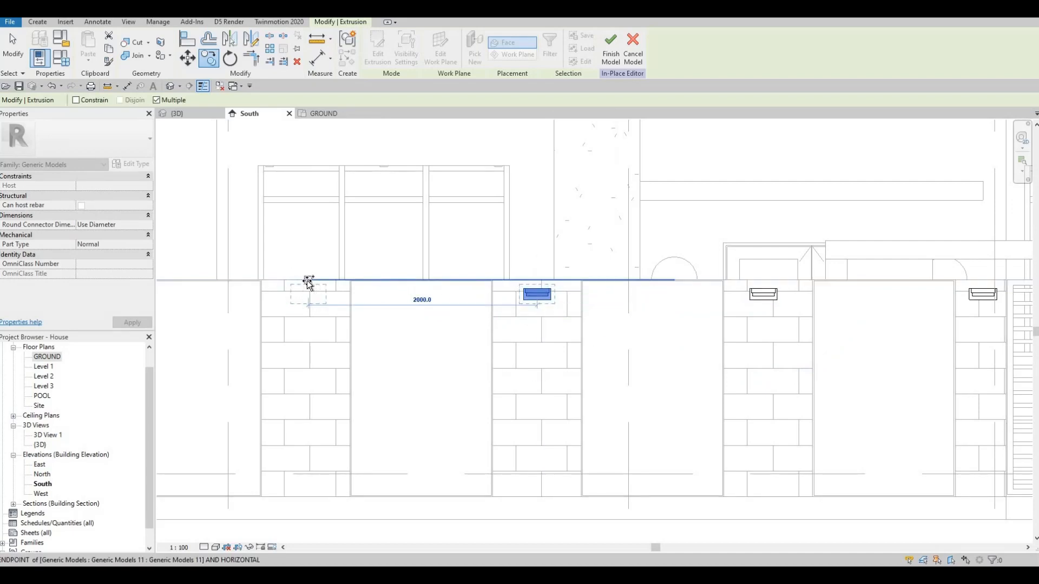
click(308, 284)
middle_drag(246, 297, 547, 297)
scroll(546, 296, down, 1)
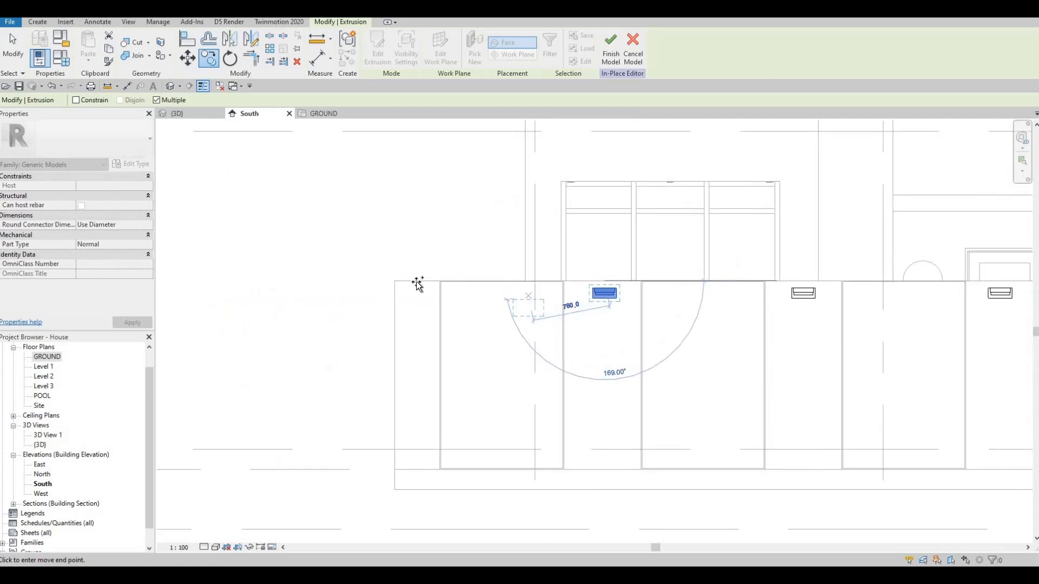
click(444, 273)
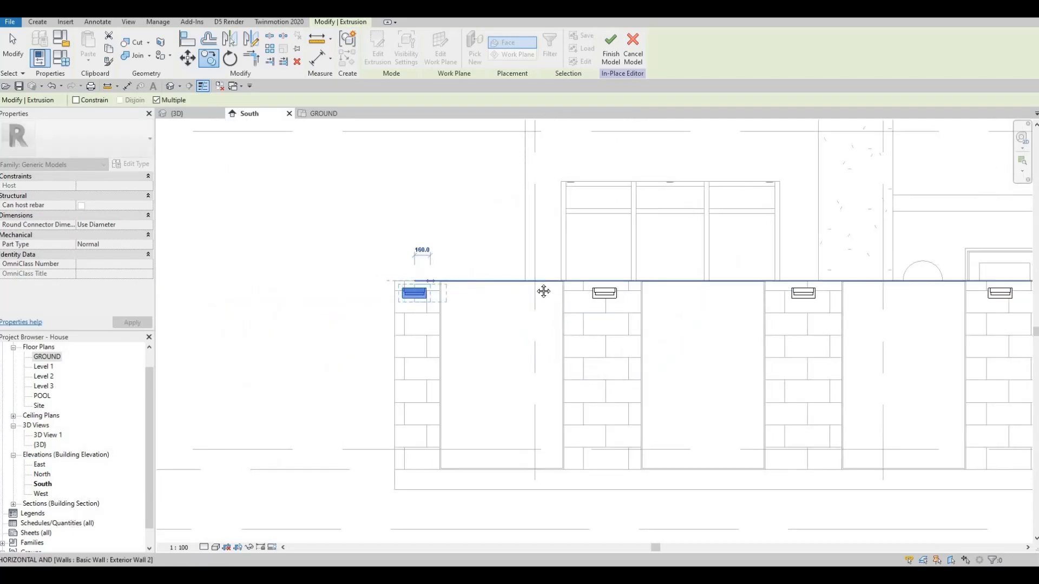
scroll(371, 297, down, 4)
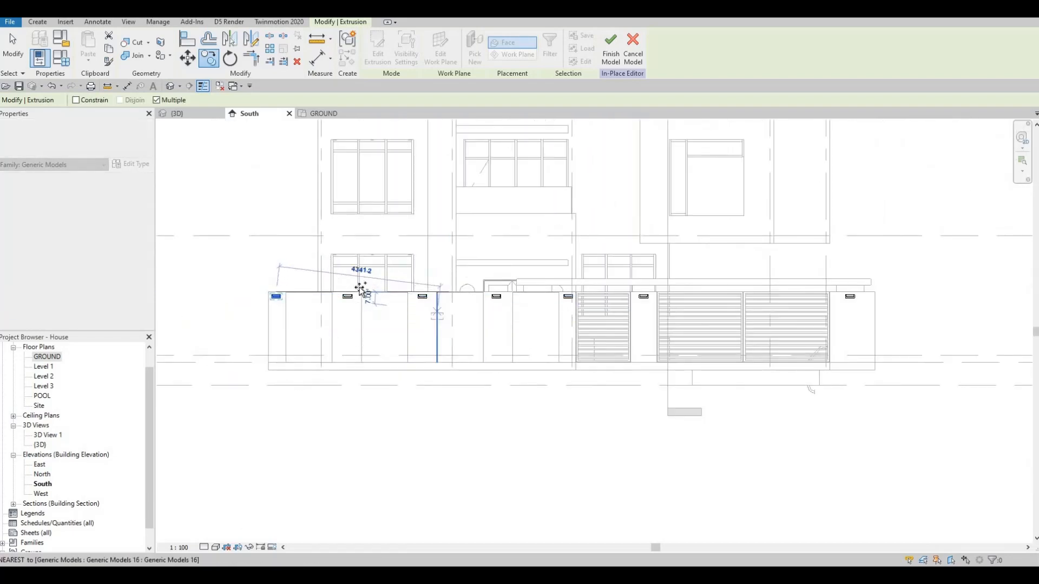
scroll(368, 281, up, 3)
key(Escape)
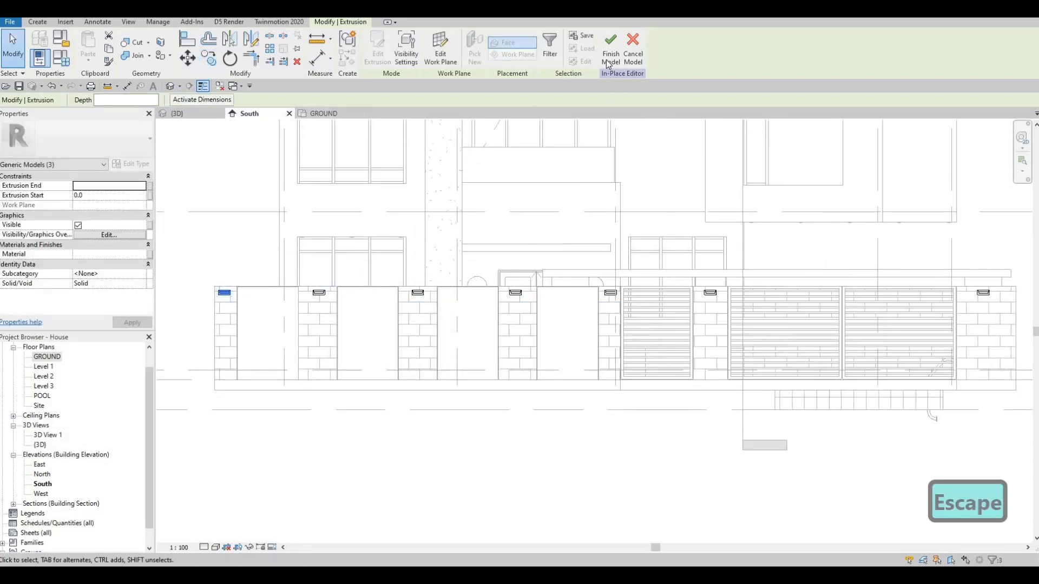
click(610, 54)
Step: Examine the copied plates along the front fence pillars in the 3D view
middle_drag(626, 233, 502, 226)
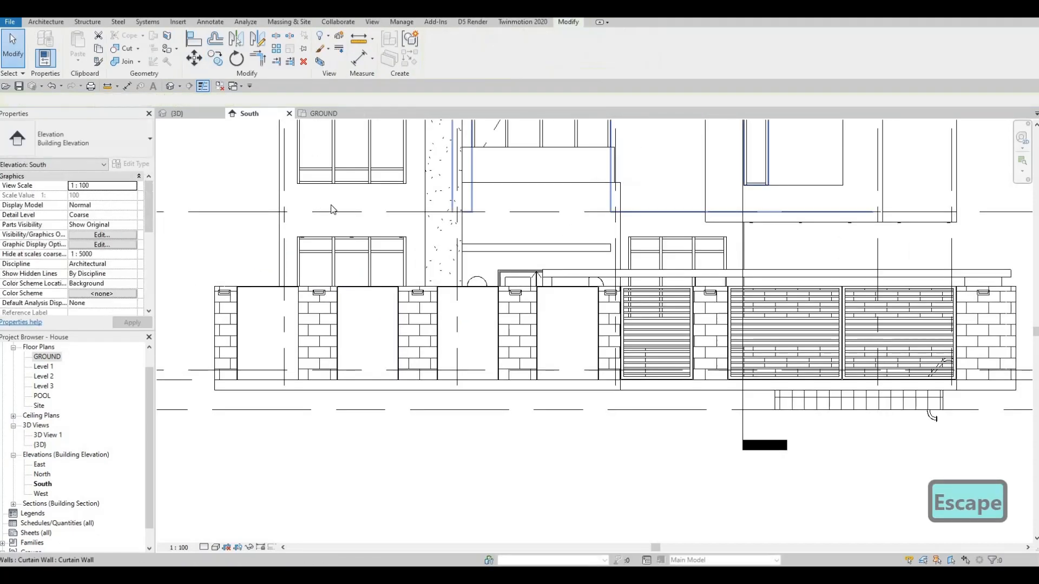
click(192, 115)
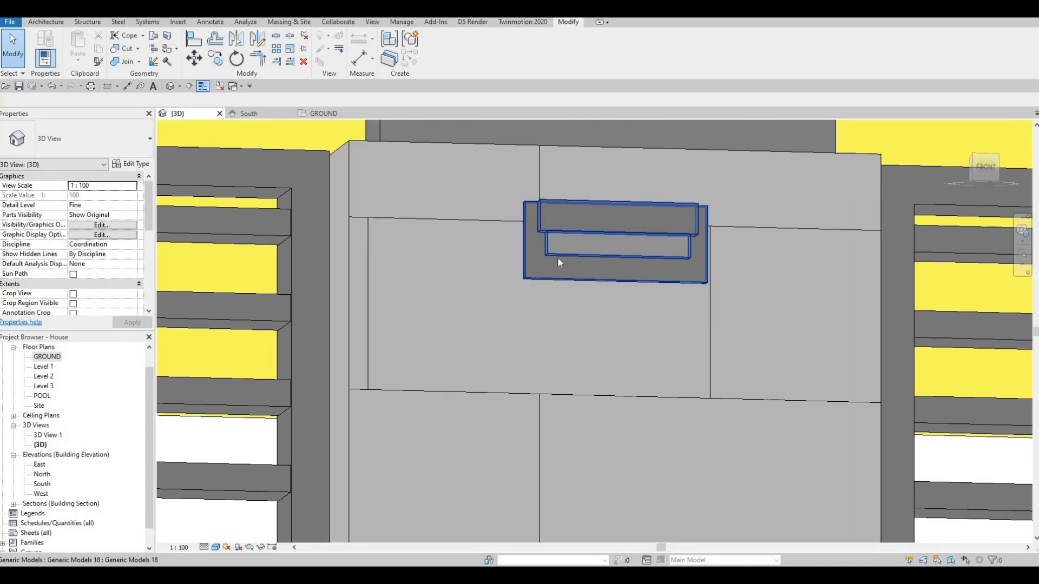
scroll(559, 259, down, 10)
shift+middle_drag(563, 301, 500, 336)
shift+middle_drag(643, 472, 587, 347)
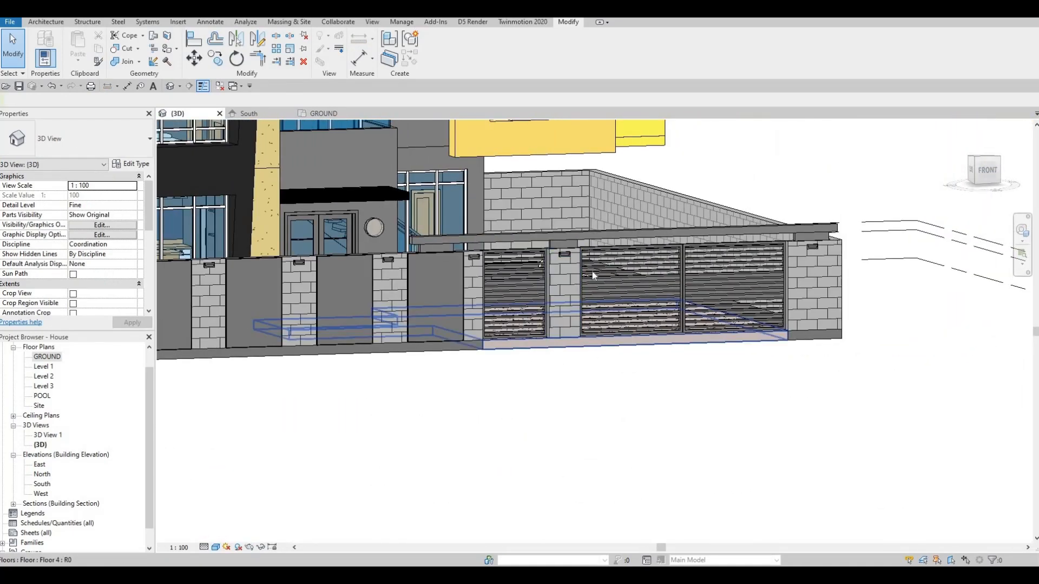
scroll(587, 276, up, 4)
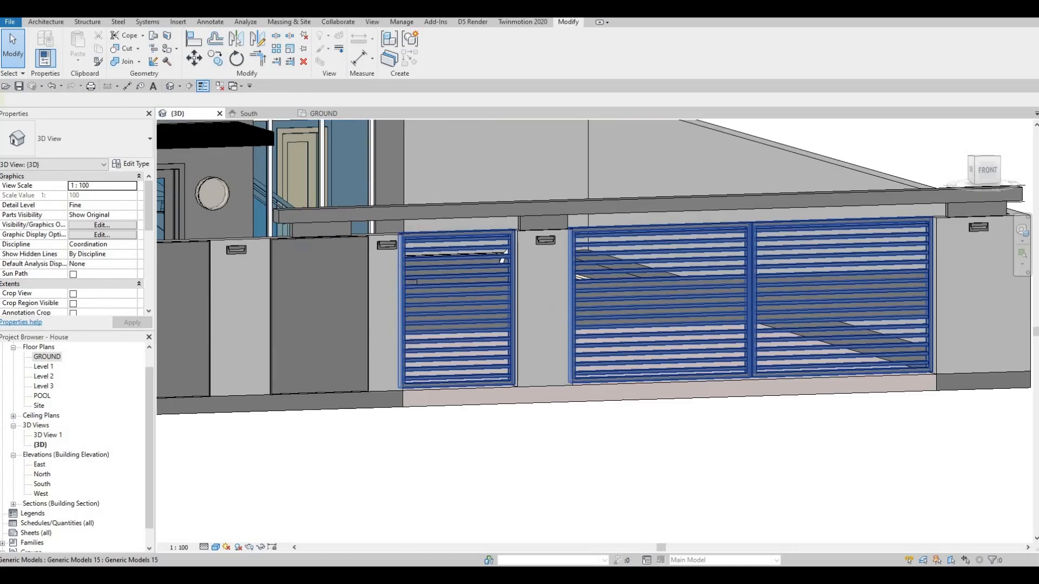
Step: In the South elevation, pick the gate pillar's face as work plane and place model text with the default wording on it
click(54, 24)
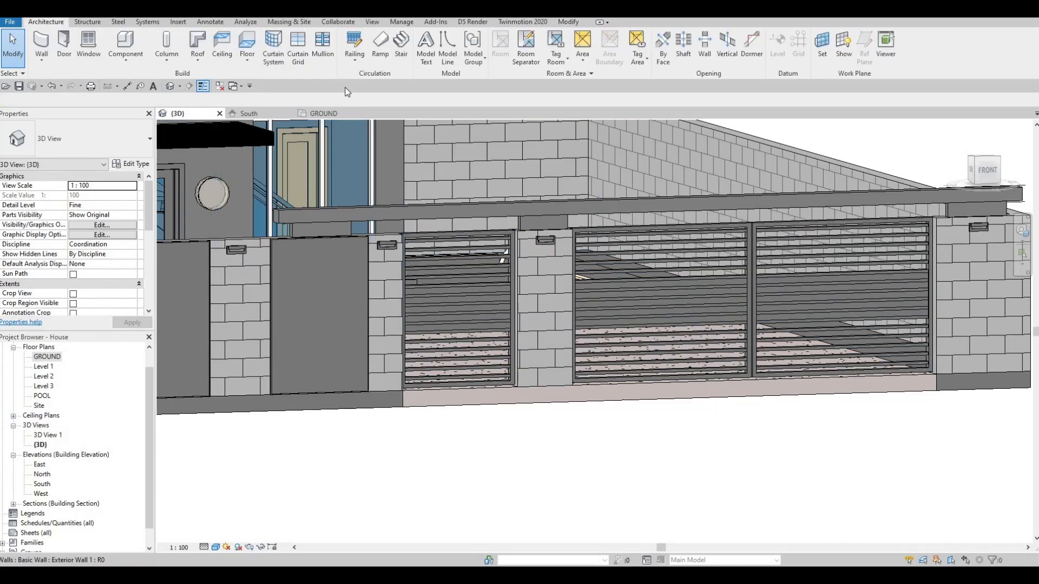
click(266, 116)
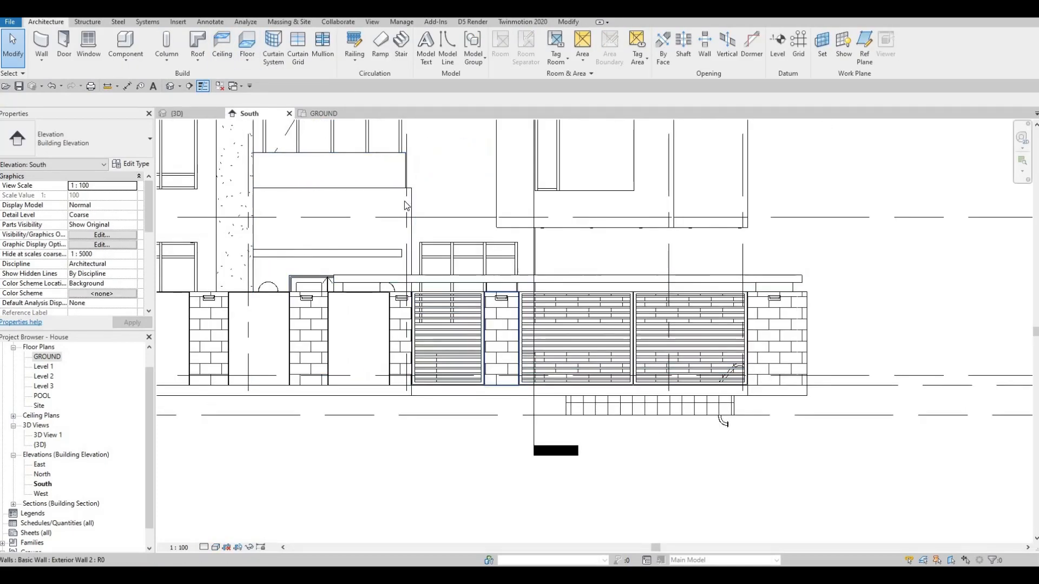
scroll(404, 200, up, 5)
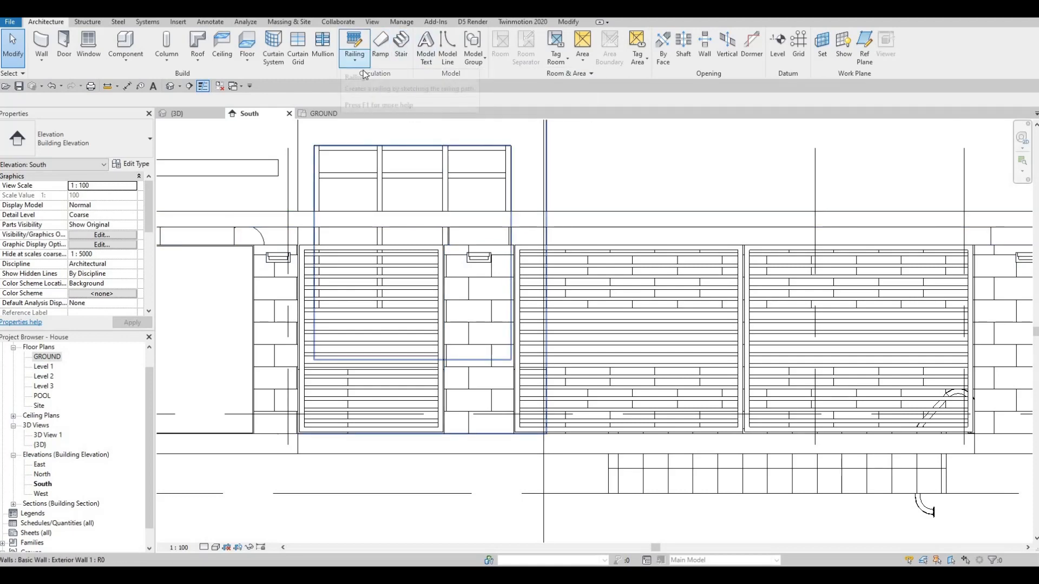
click(425, 54)
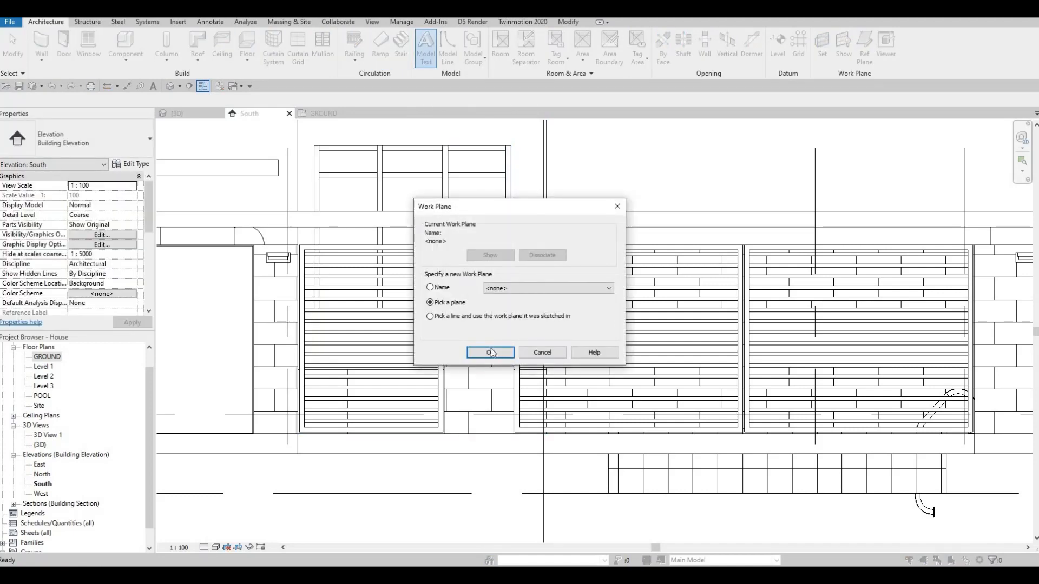
click(490, 352)
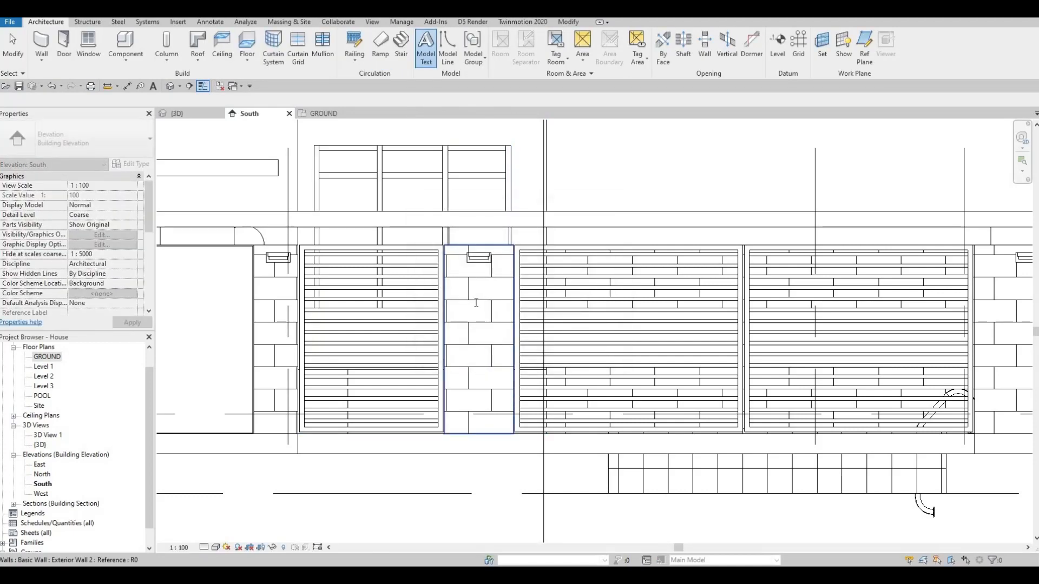
click(485, 310)
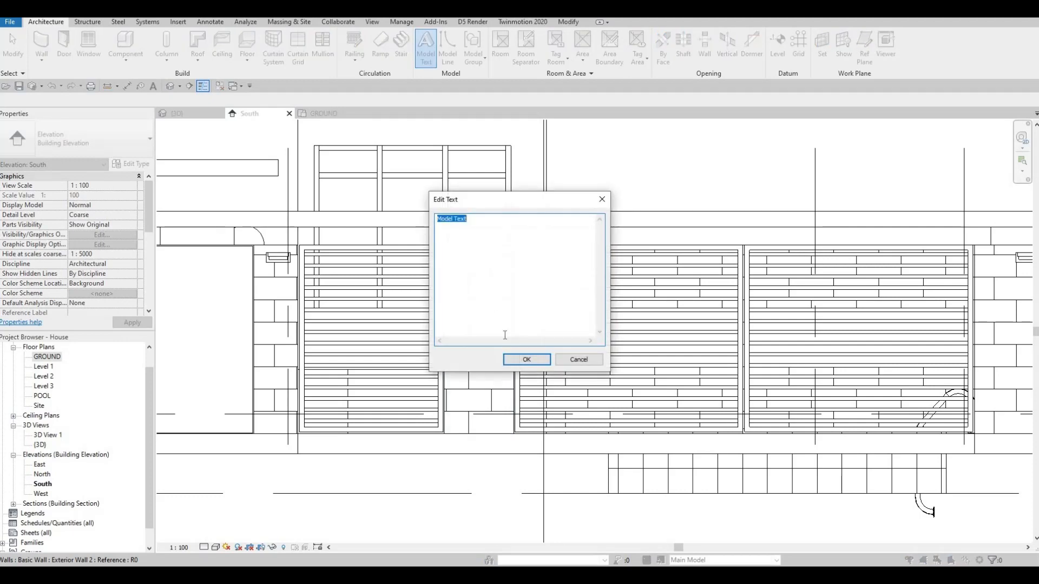
click(524, 360)
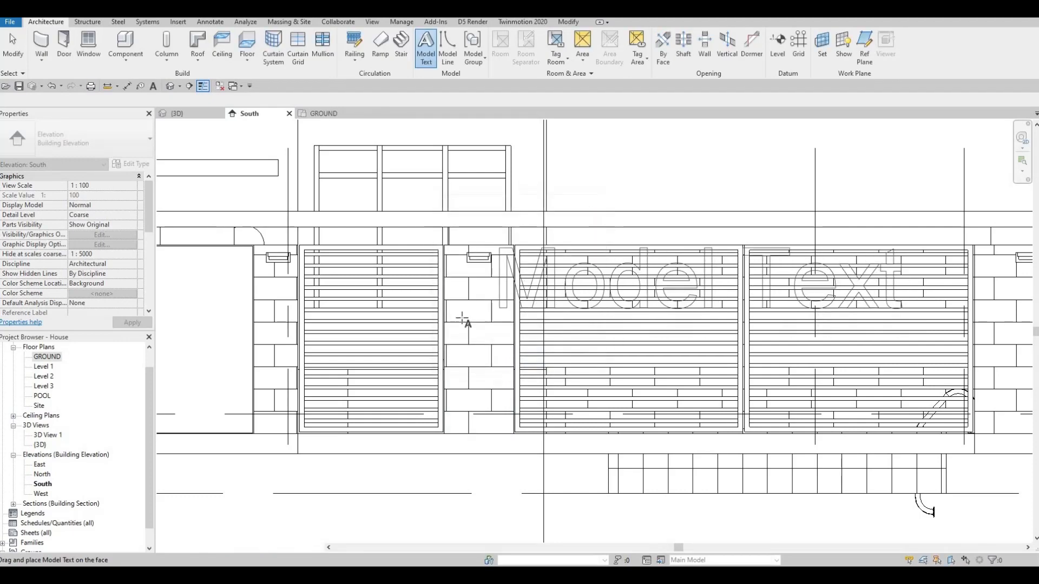
key(Escape)
key(Escape)
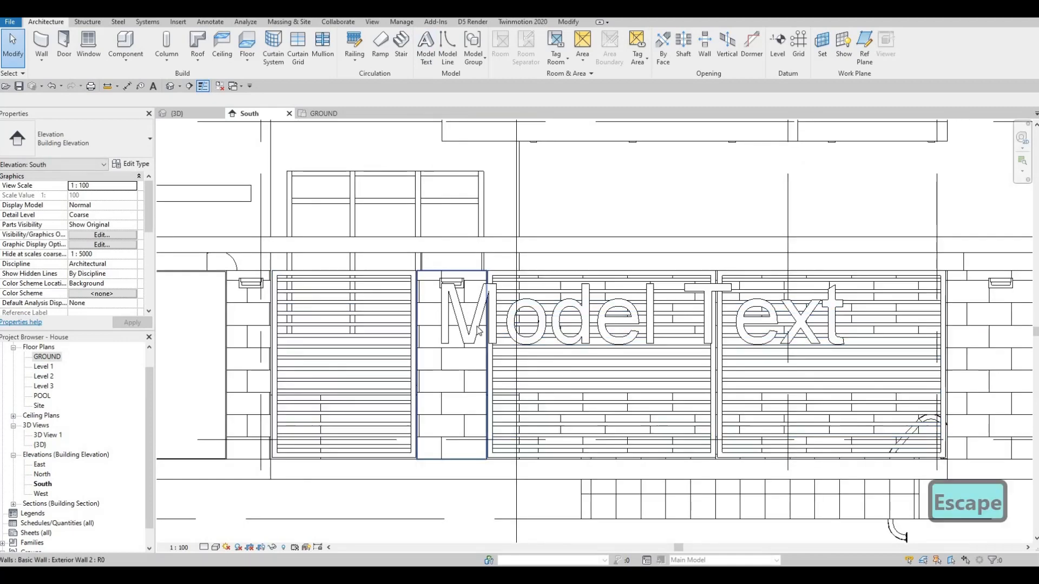
Step: Select the placed model text and duplicate its type under the name "house number"
click(469, 301)
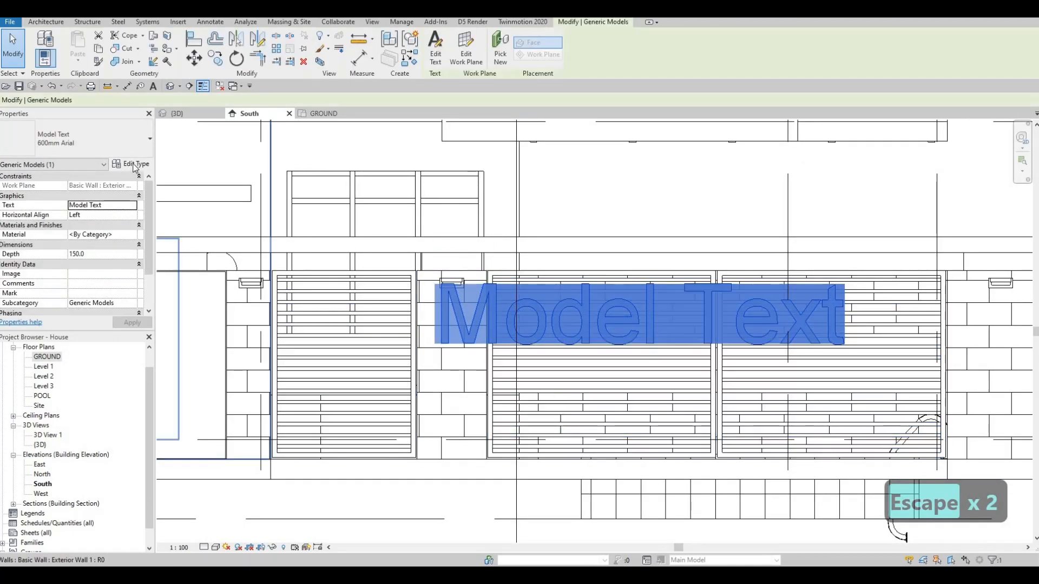
click(135, 164)
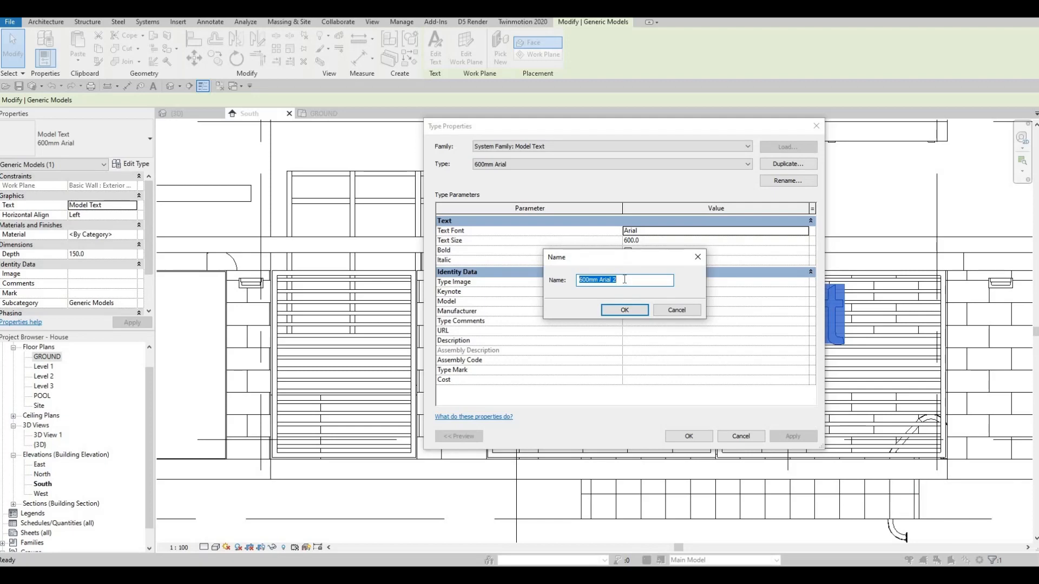
text(hou)
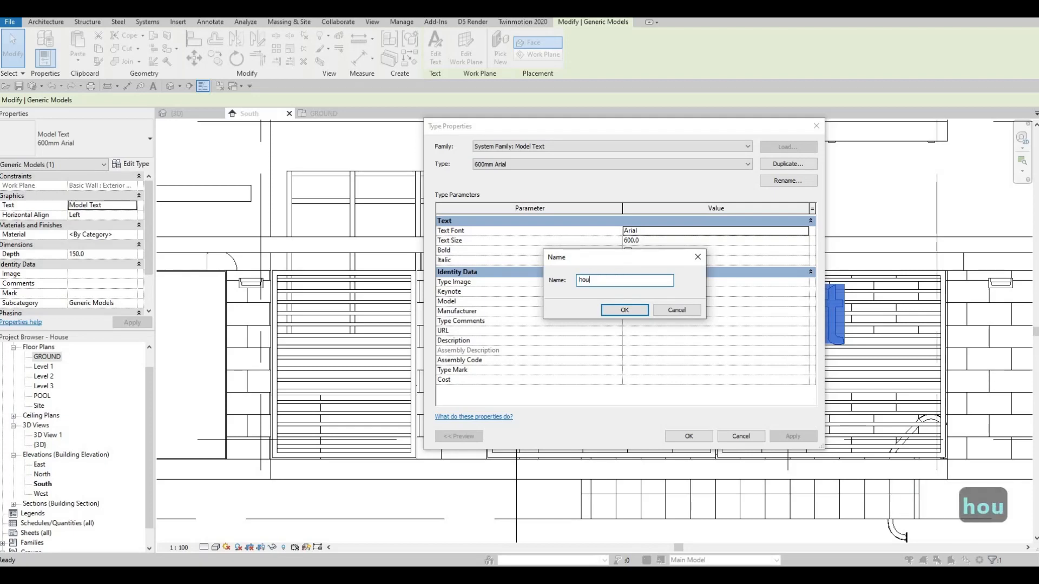
text(ase)
key(BackSpace)
key(BackSpace)
key(BackSpace)
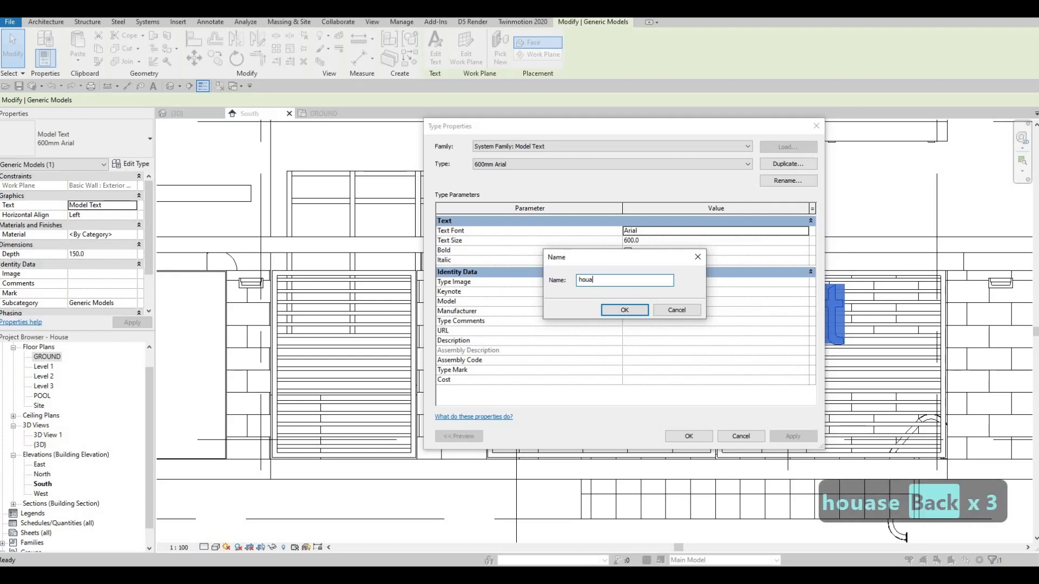
key(BackSpace)
text(h)
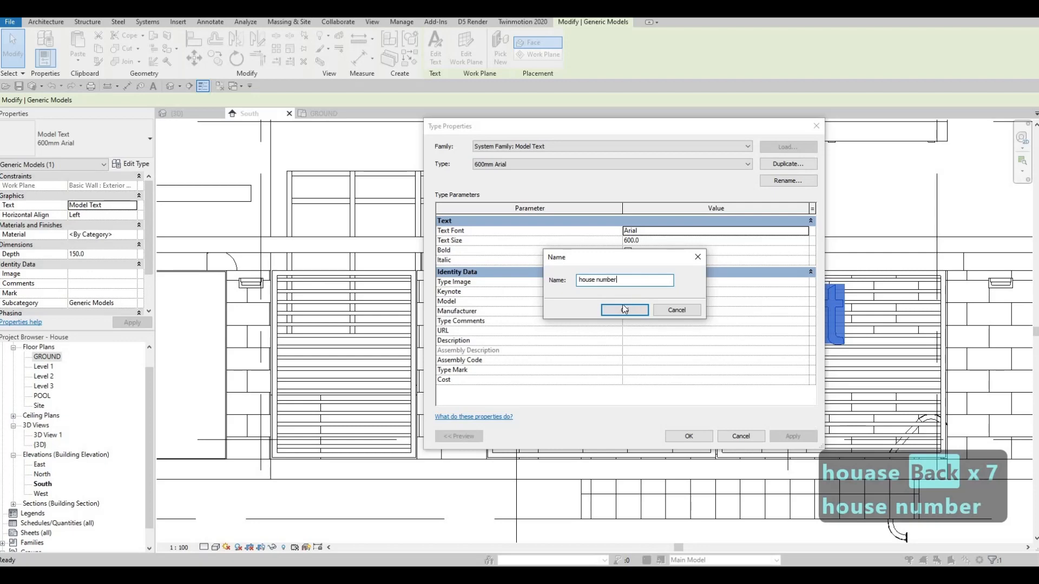
key(Return)
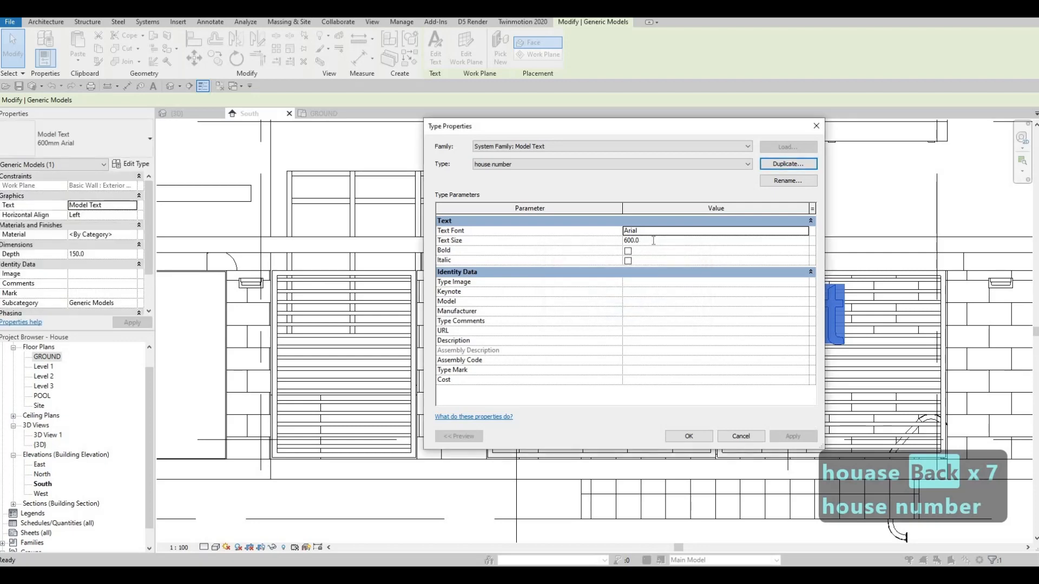
Step: Set the text size of the "house number" type to 150 mm
click(653, 240)
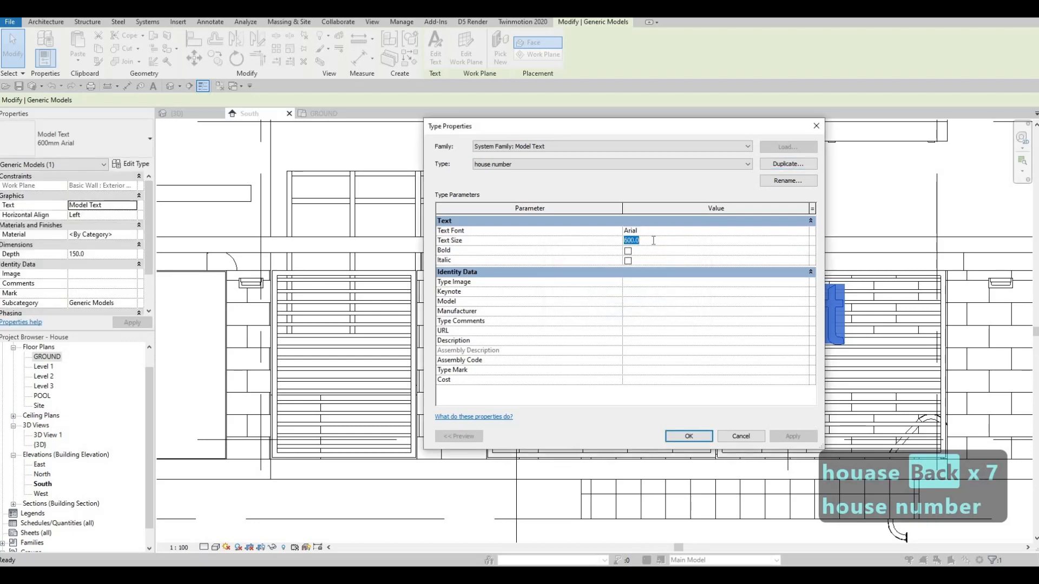
text(15)
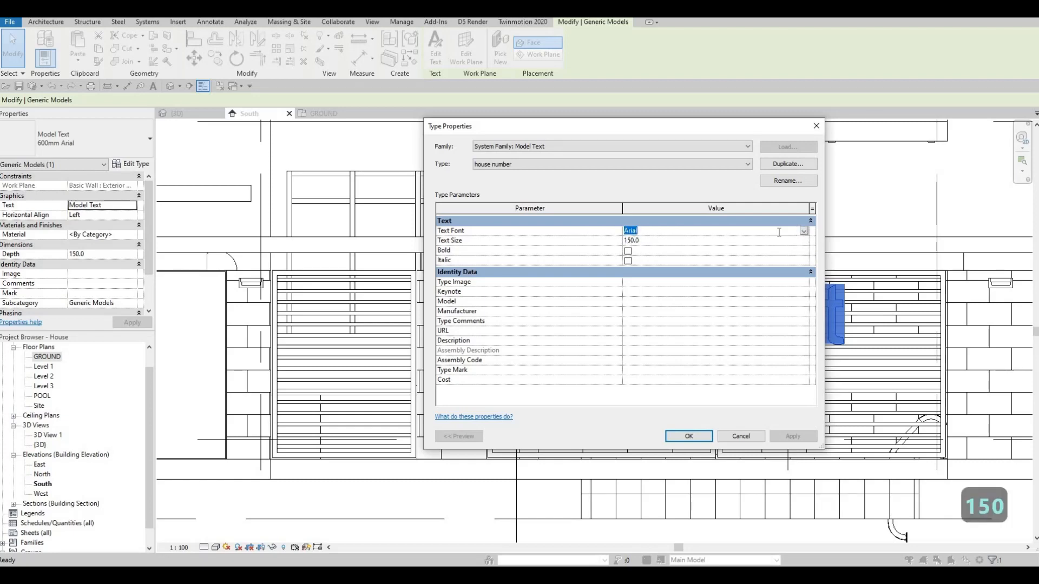
click(803, 231)
scroll(693, 259, down, 10)
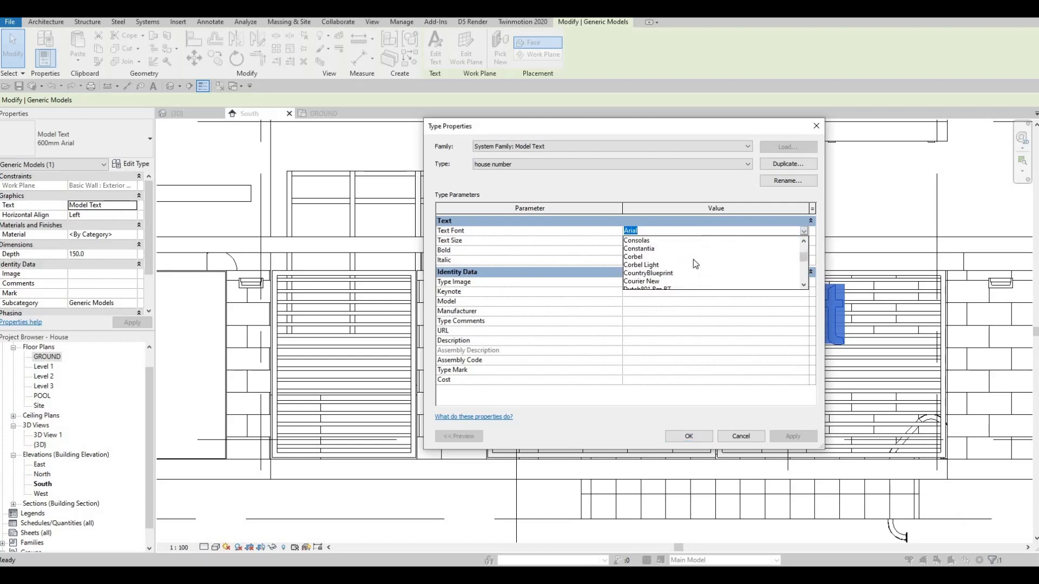
scroll(693, 258, down, 20)
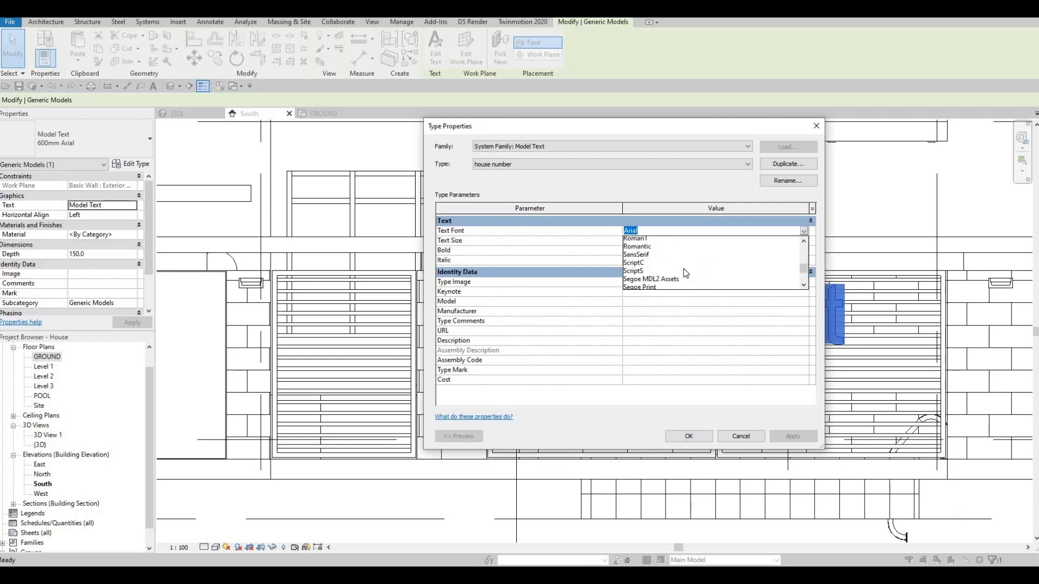
scroll(683, 268, down, 2)
key(Escape)
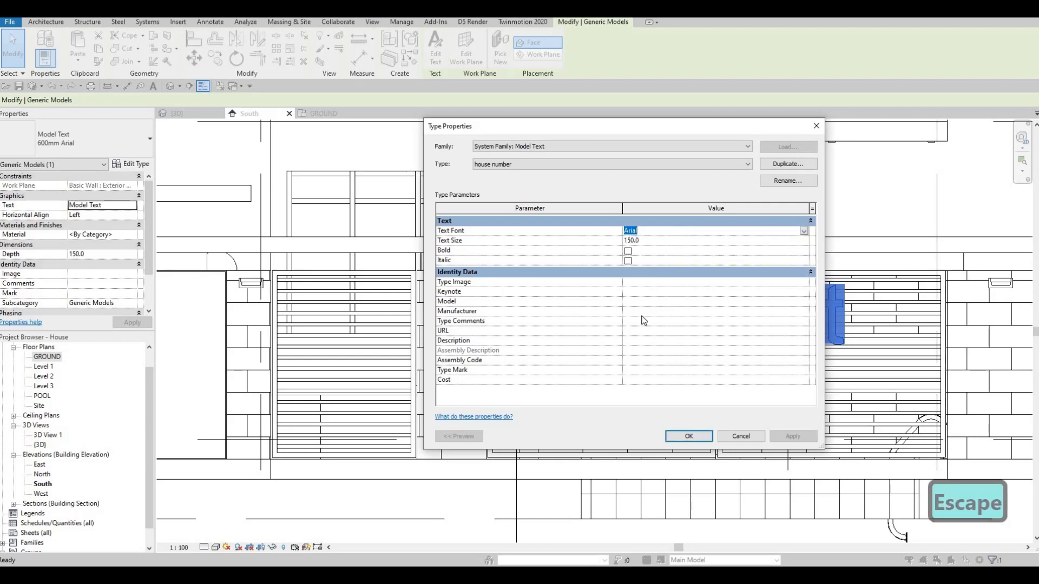
Step: Apply the type change, move the model text up beneath the gate pillar's light plate and change its wording to 07
click(688, 436)
scroll(470, 324, up, 3)
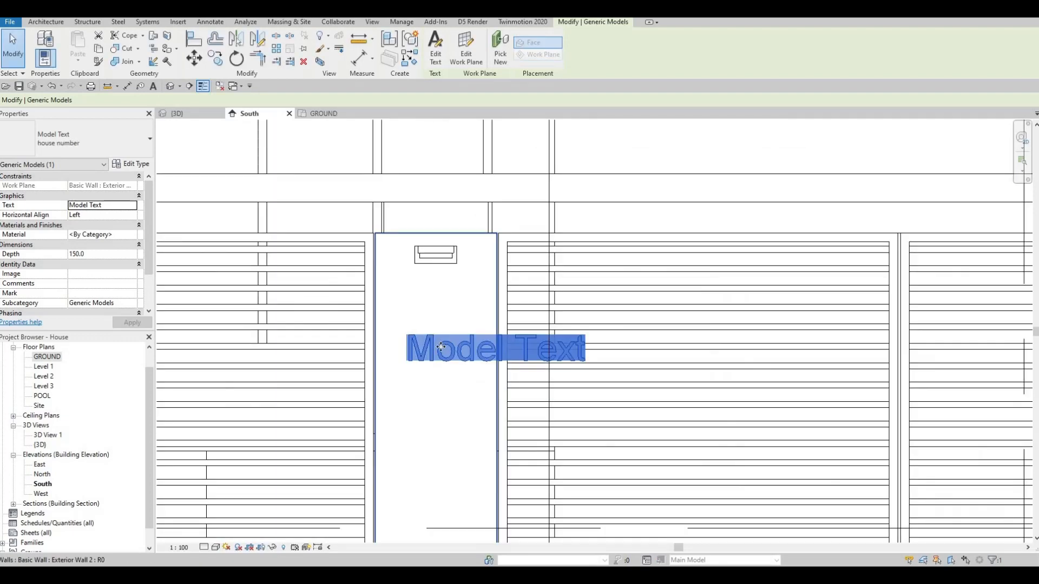
drag(452, 295, 457, 295)
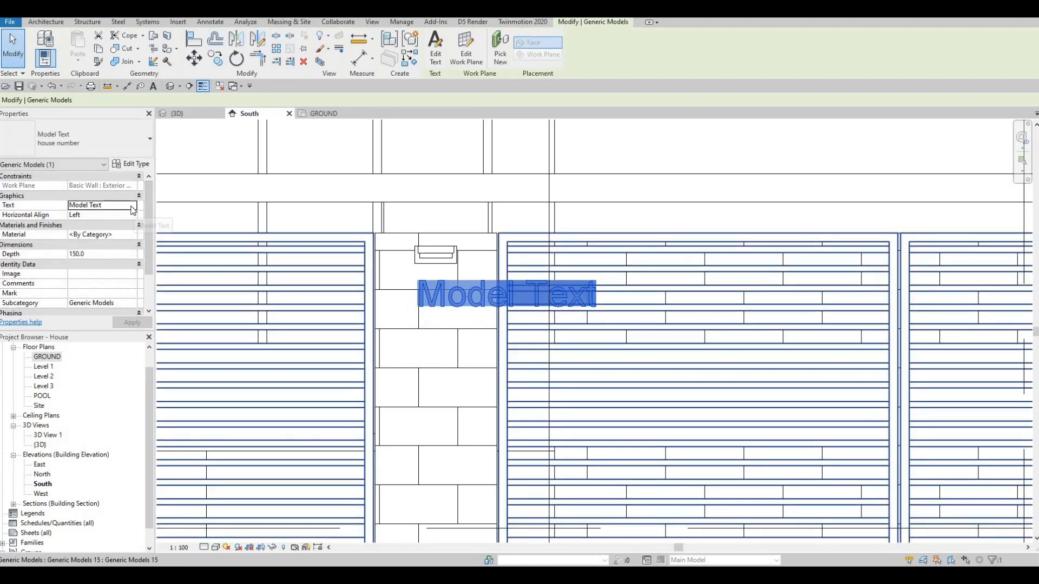
click(132, 206)
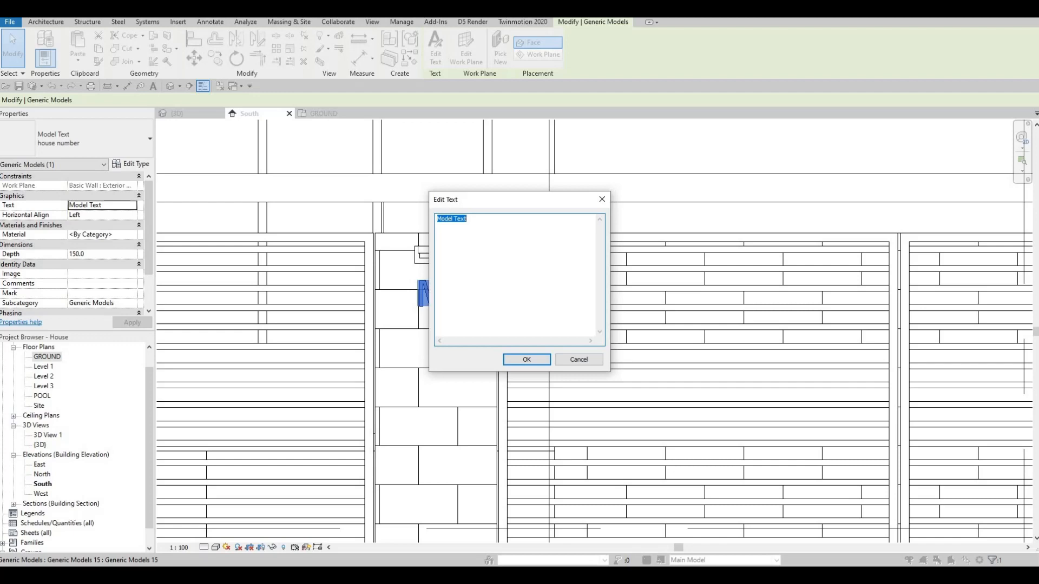
click(532, 361)
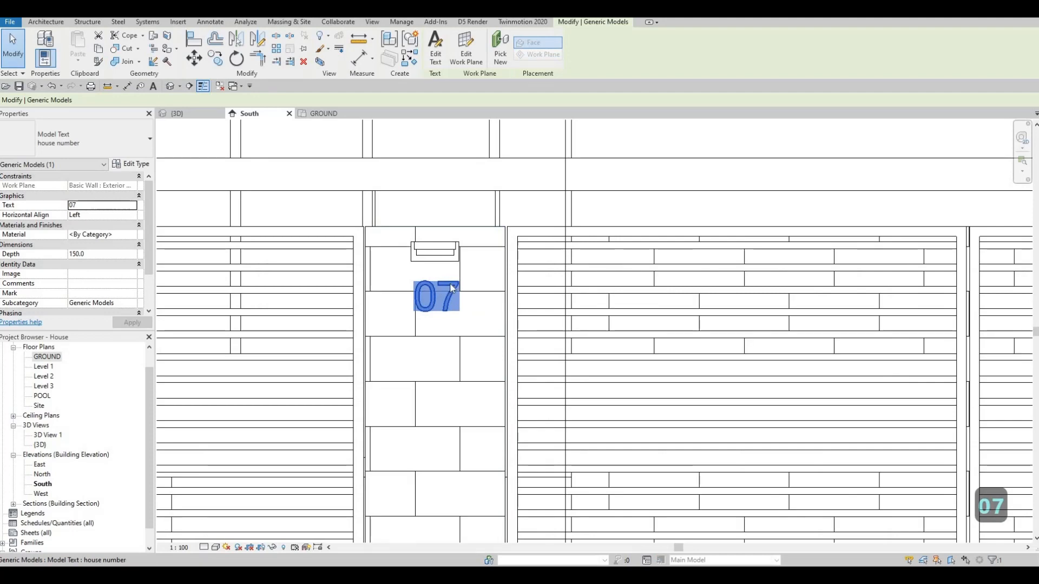
Step: Move the 07 text closer to the light plate and align it centrally beneath the plate
scroll(445, 293, up, 2)
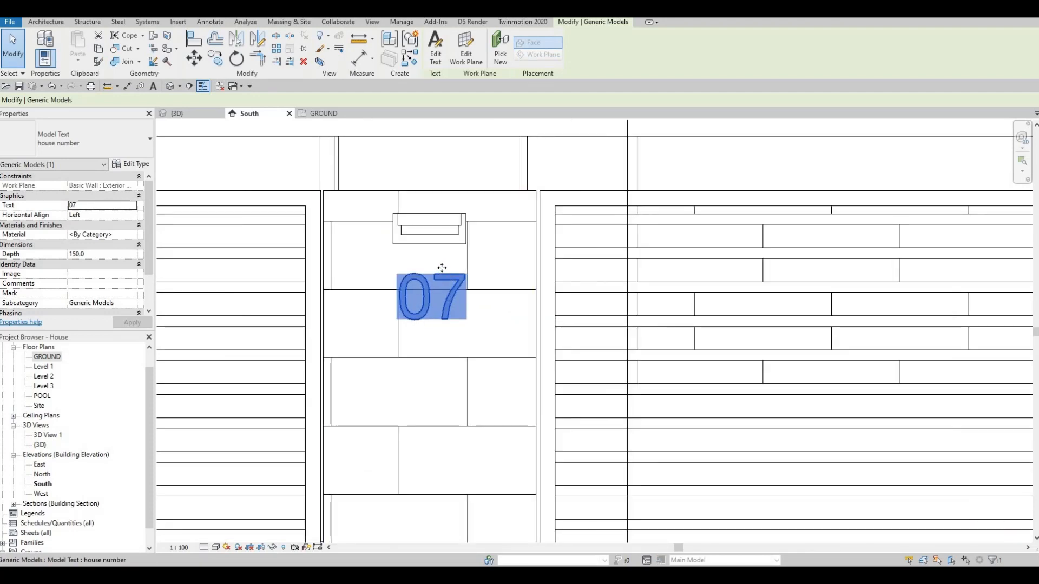
drag(447, 280, 441, 269)
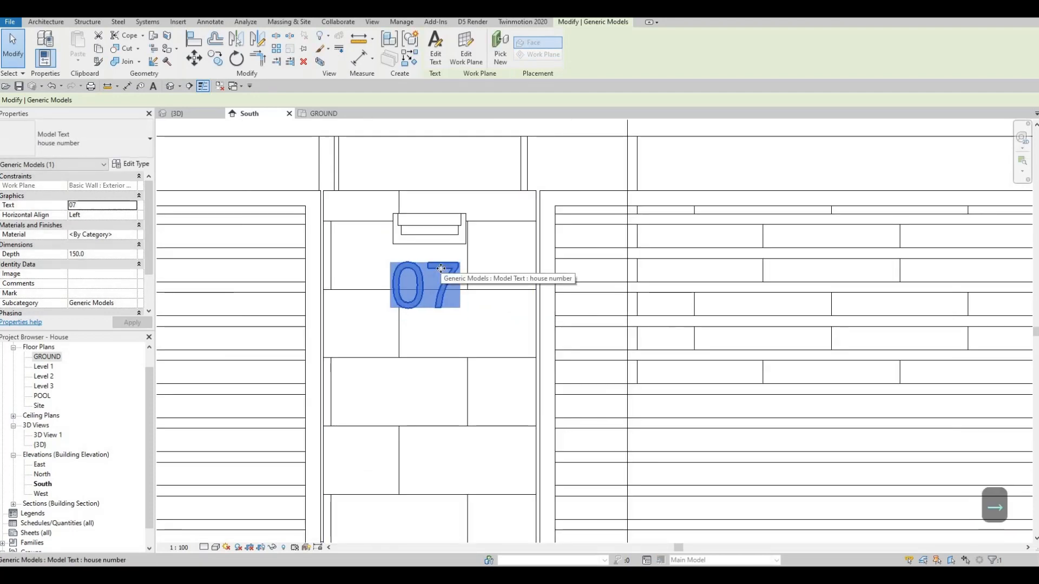
key(Left)
key(Right)
key(Right)
key(Right)
key(Right)
key(Down)
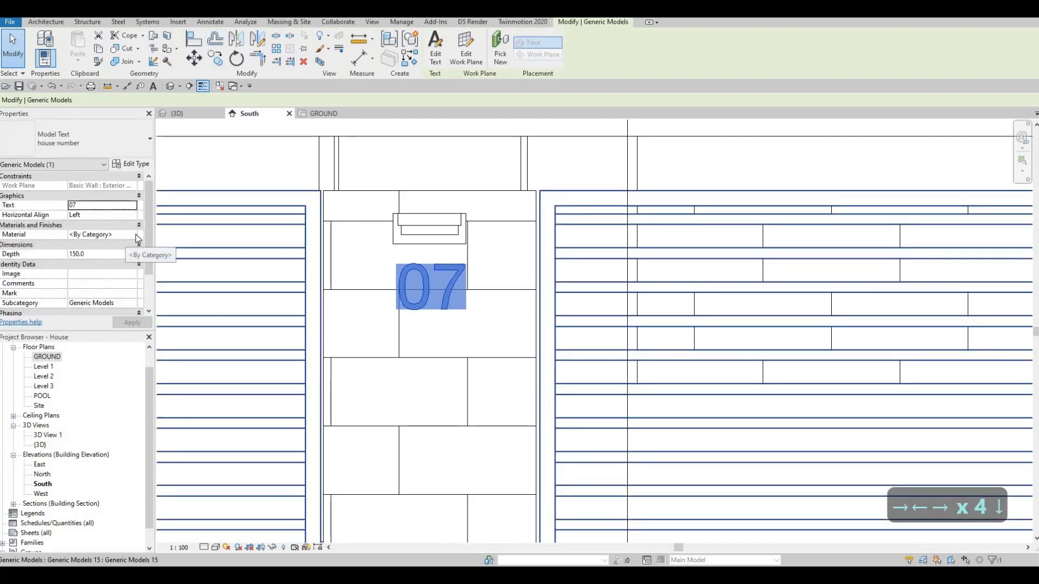
Step: Set the depth of the 07 model text to 50 mm
click(109, 254)
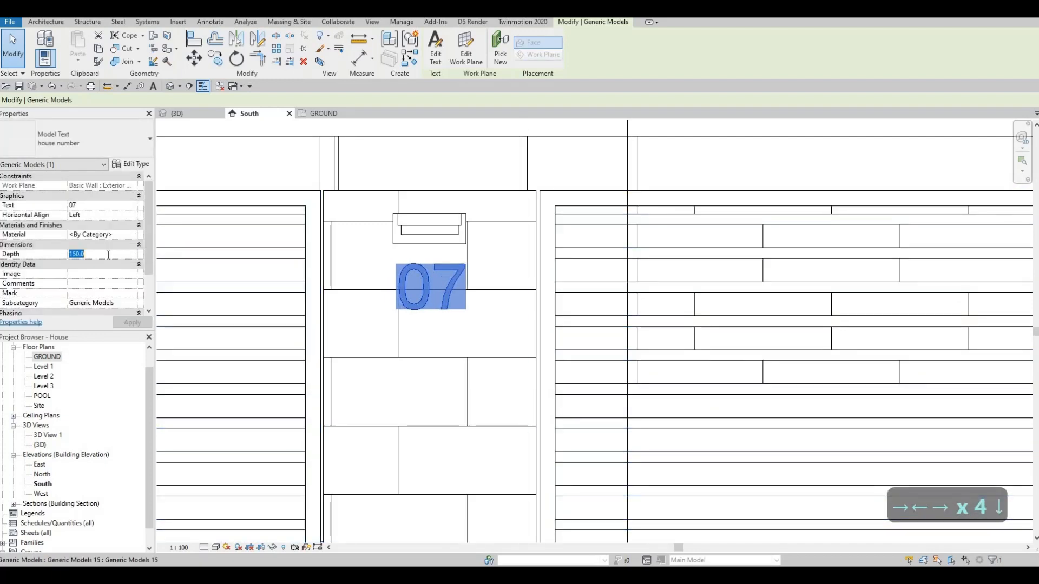
text(50)
key(Return)
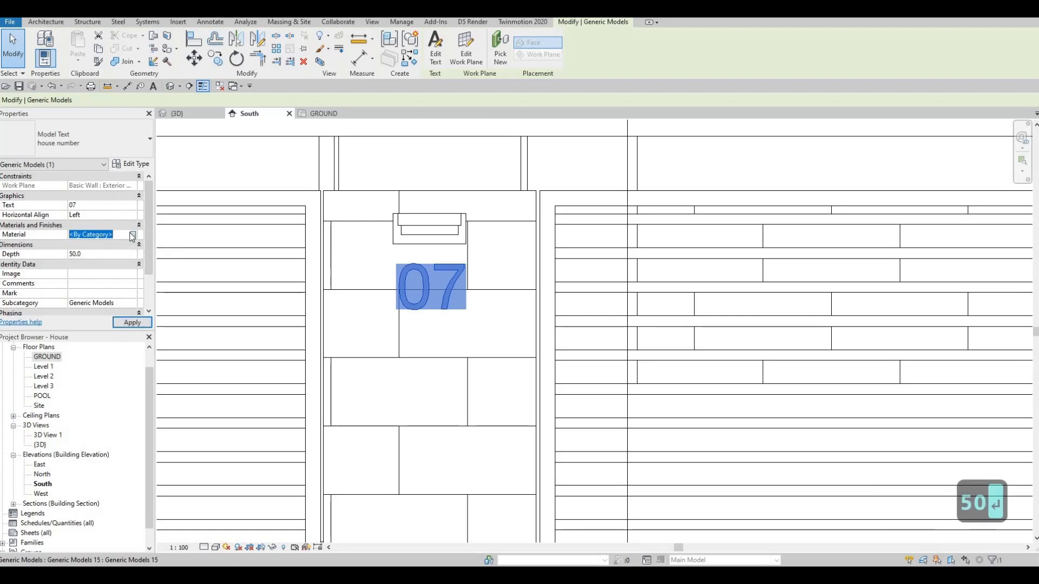
Step: Assign the Aluminum 7075 material from the AEC Metal library to the 07 model text
click(134, 234)
scroll(352, 226, down, 3)
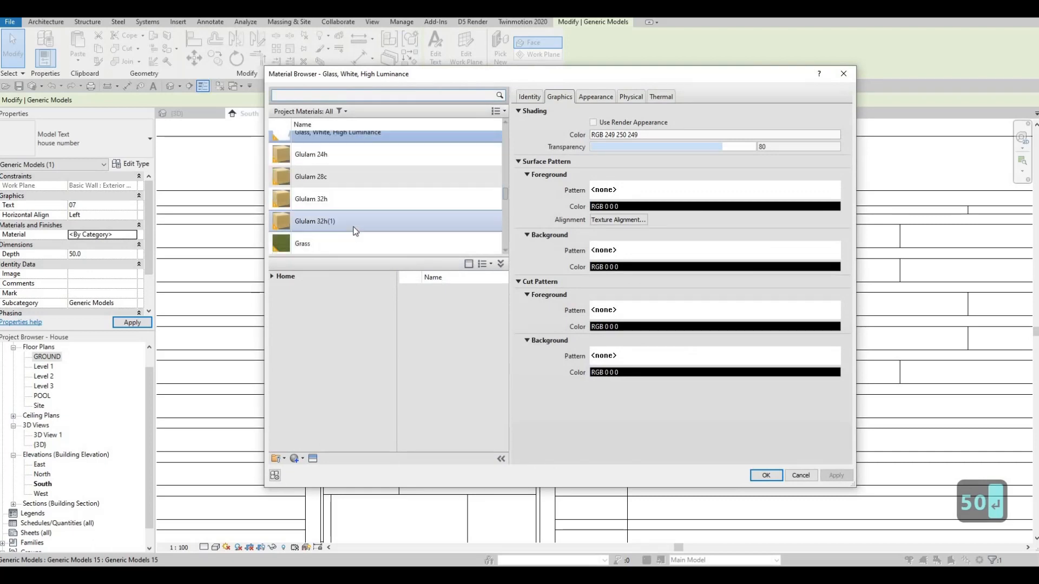
scroll(313, 235, down, 3)
click(277, 276)
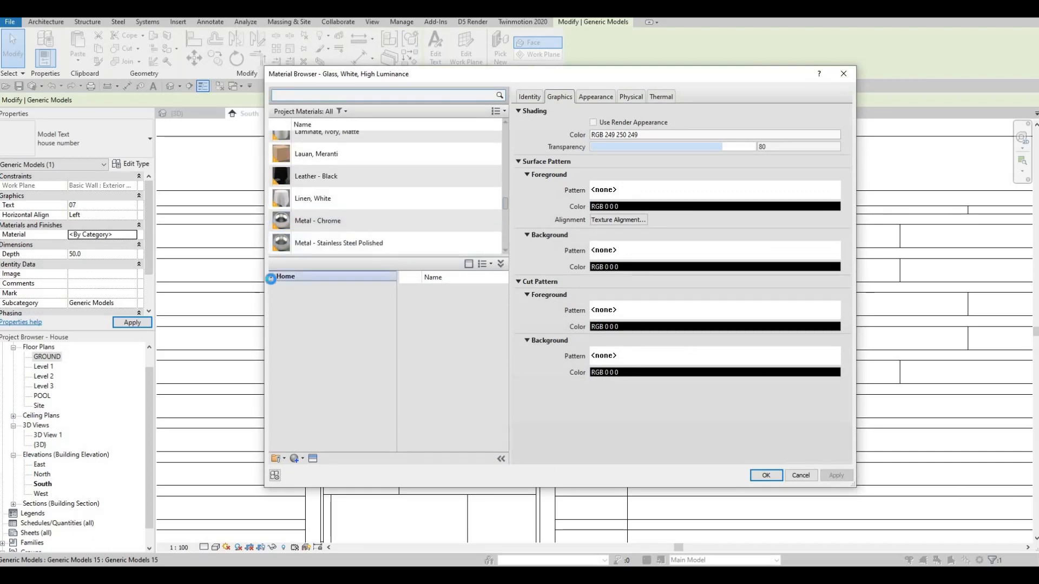
click(277, 296)
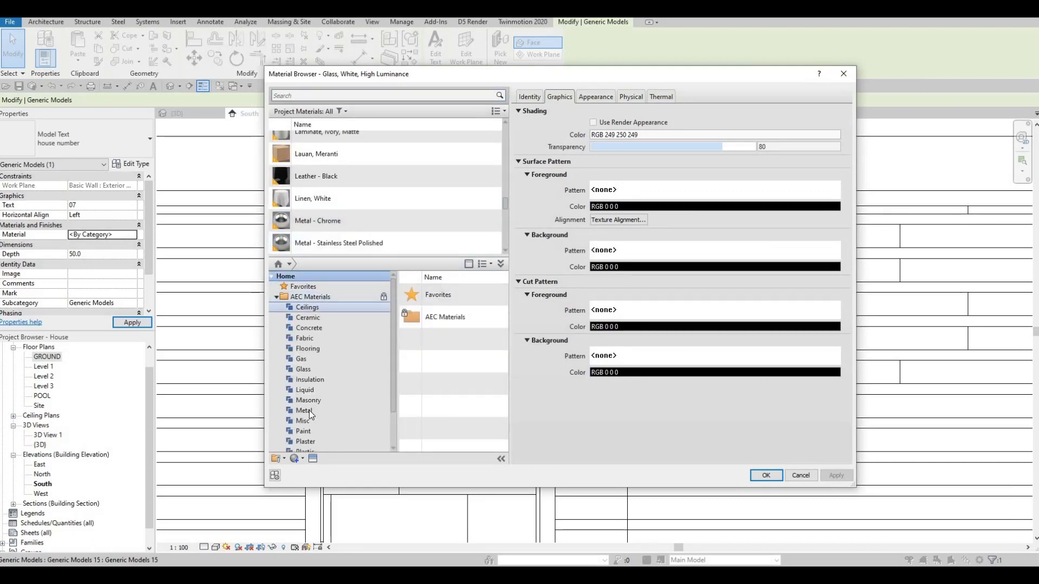
click(338, 411)
scroll(477, 406, down, 2)
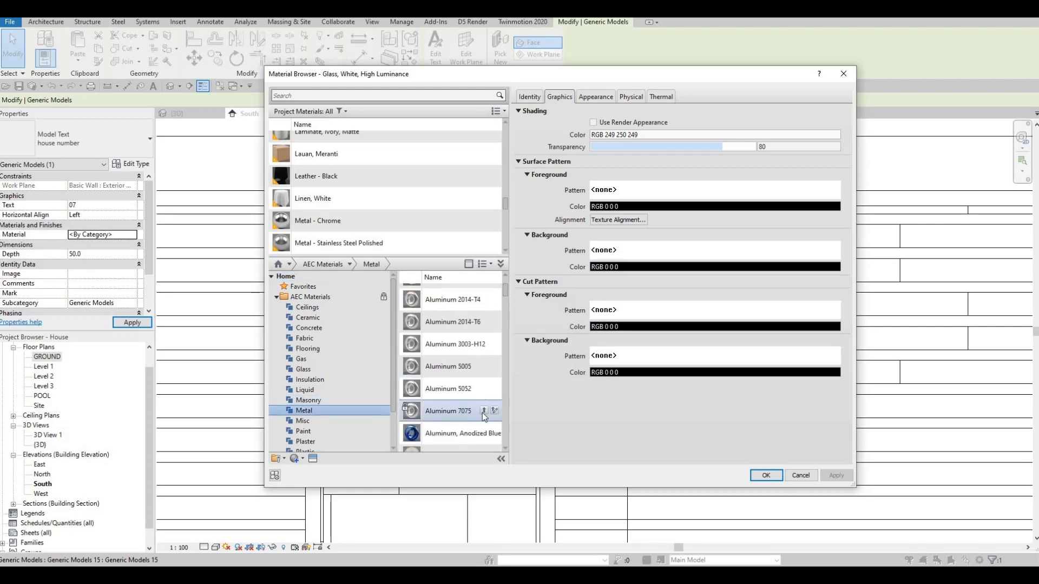
click(483, 411)
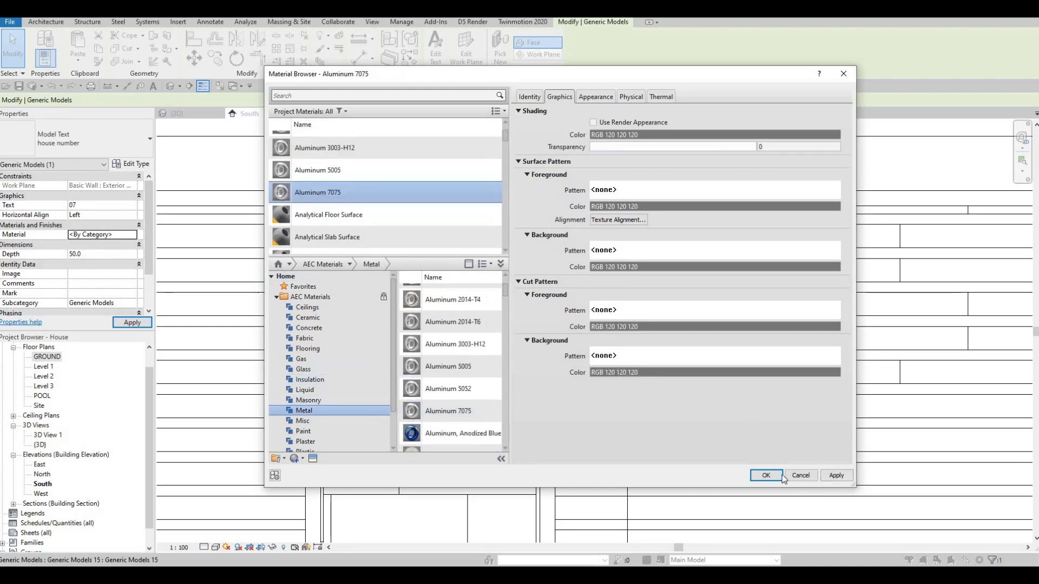
key(Return)
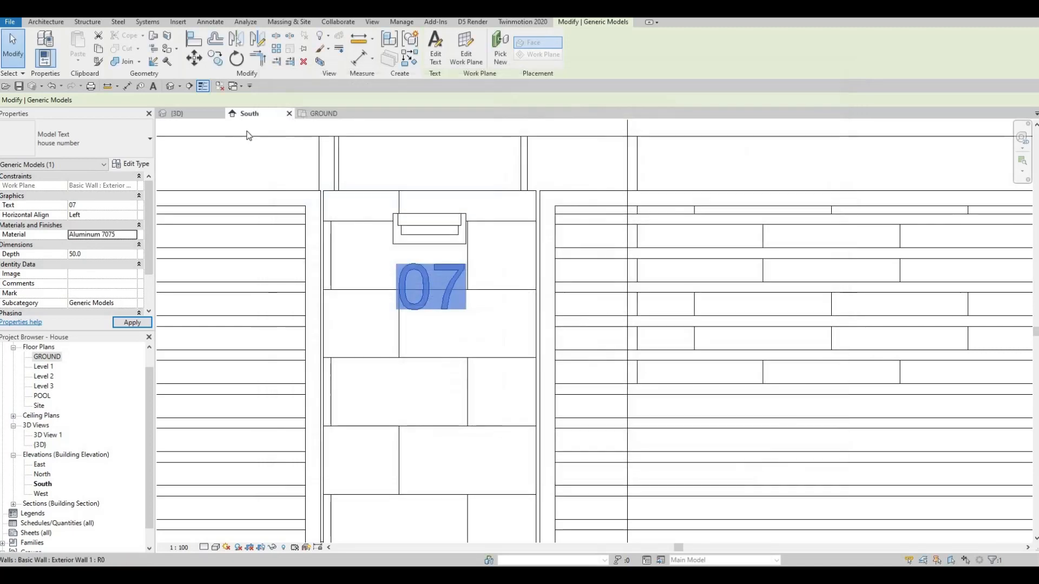
Step: In the 3D view, set the depth of the 07 model text on the gate pillar to 25 mm
click(186, 112)
scroll(462, 269, down, 1)
shift+middle_drag(559, 262, 503, 247)
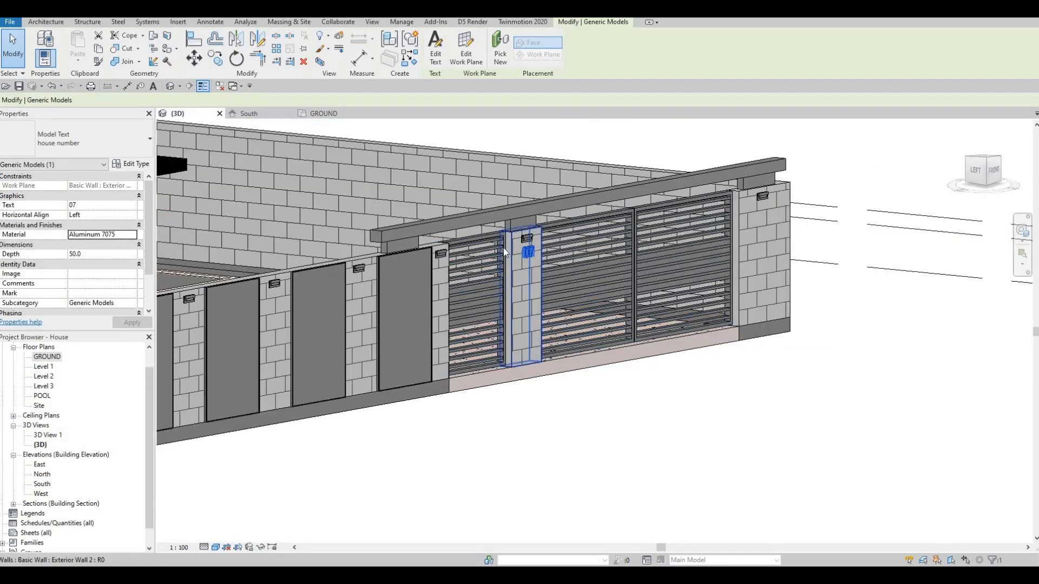
scroll(504, 248, up, 5)
key(Escape)
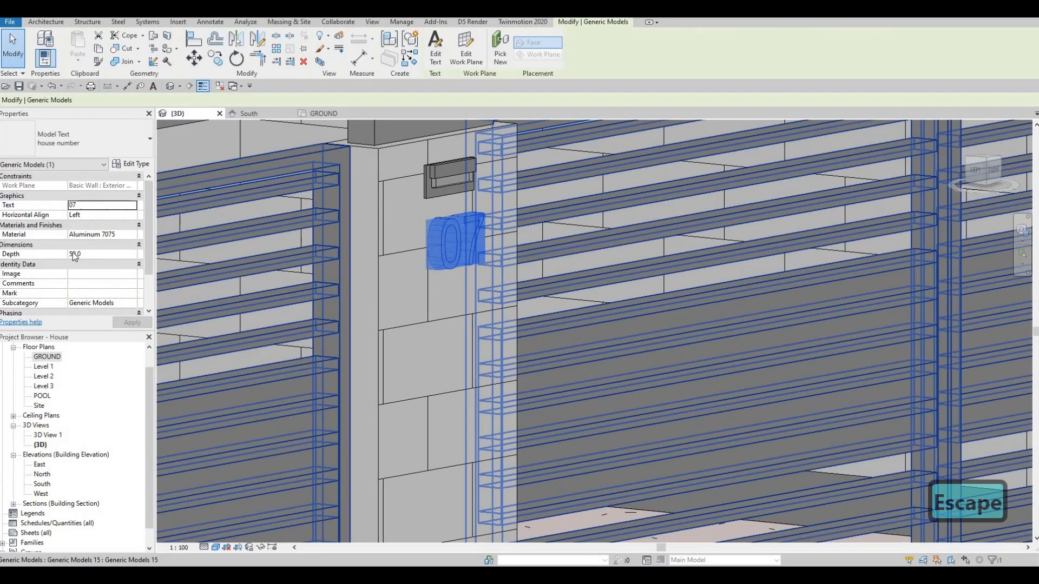
click(93, 253)
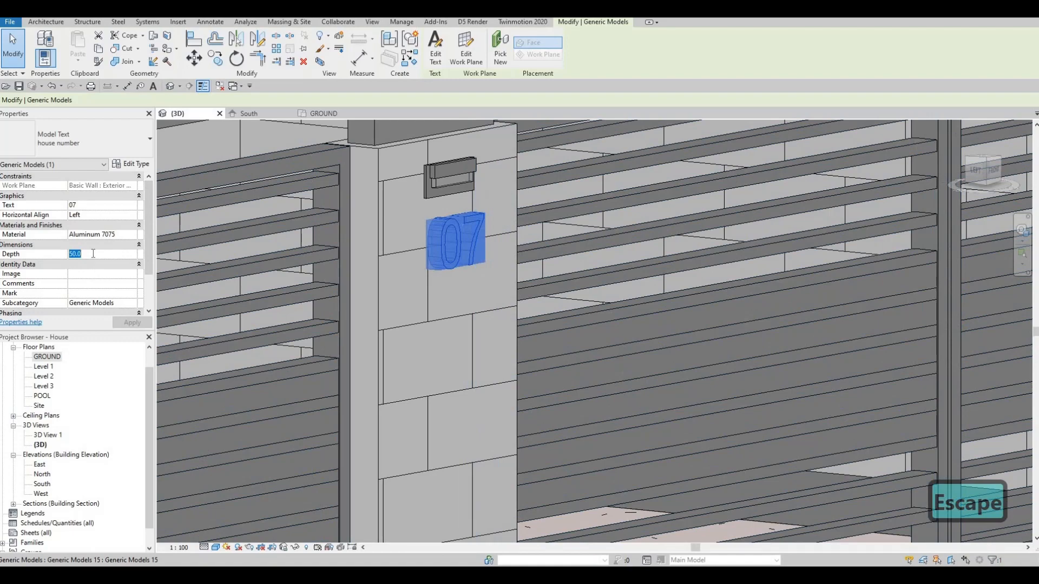
text(25)
click(131, 322)
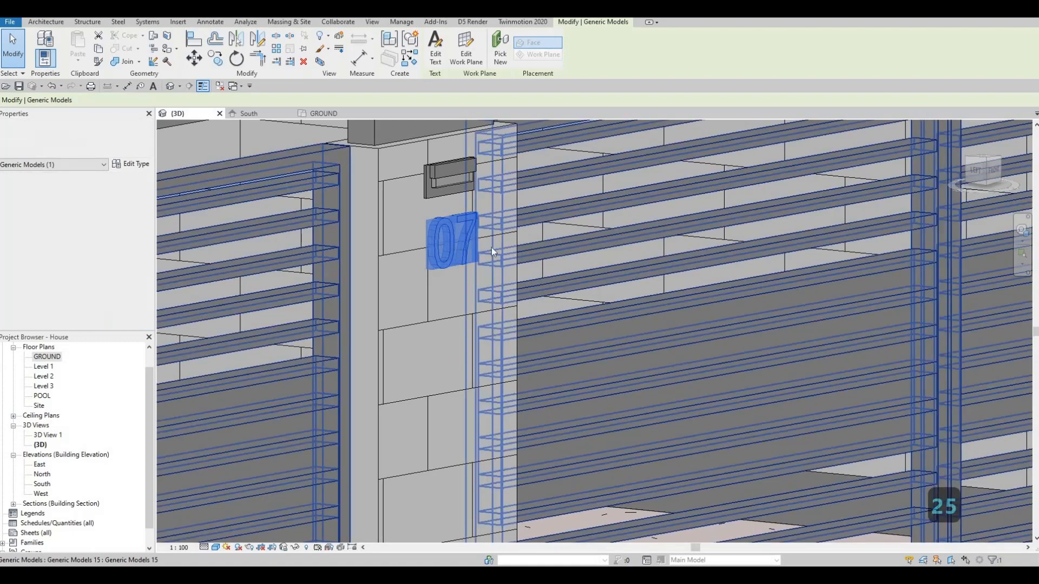
key(Escape)
key(Escape)
Step: Change the wording of the gate pillar's model text to 1107
scroll(449, 227, down, 7)
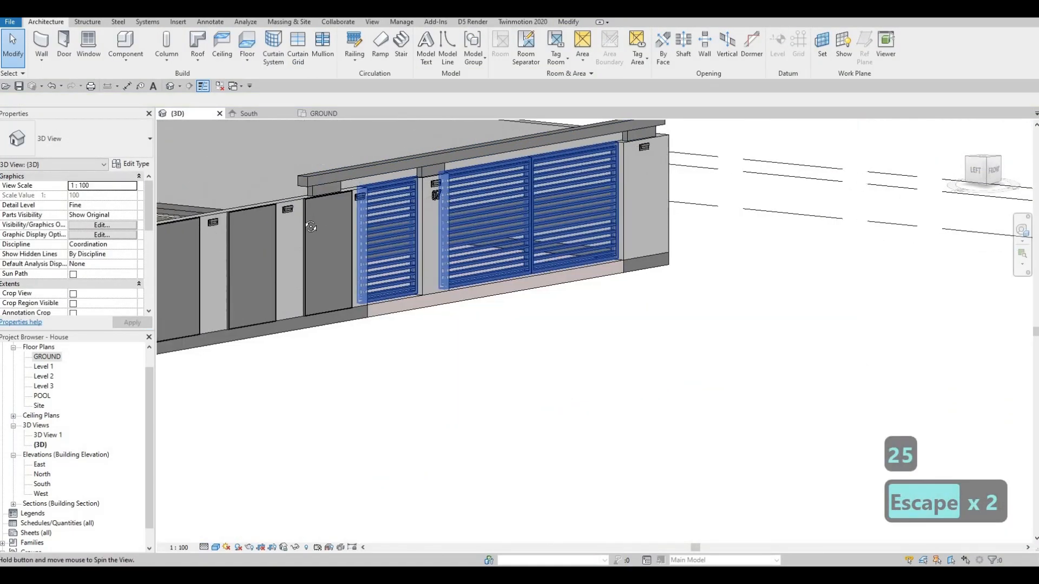
shift+middle_drag(460, 219, 302, 218)
shift+middle_drag(551, 222, 639, 190)
scroll(680, 199, up, 5)
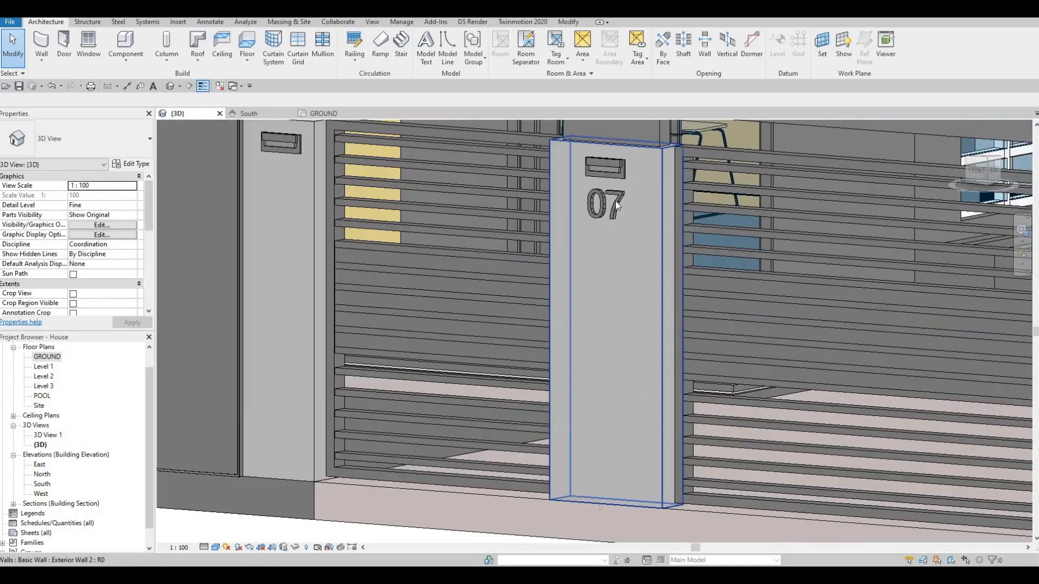
click(604, 205)
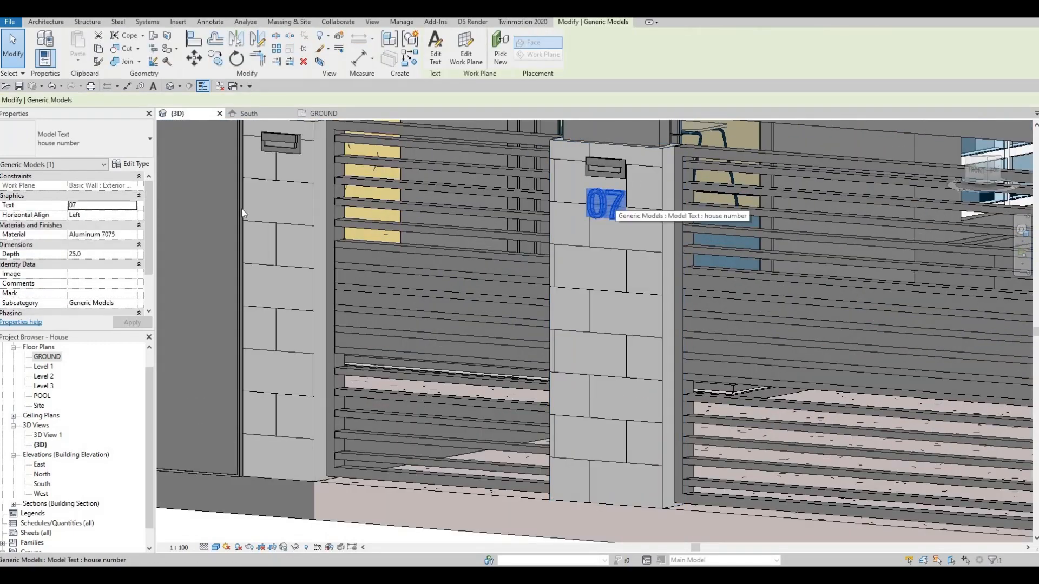
click(71, 205)
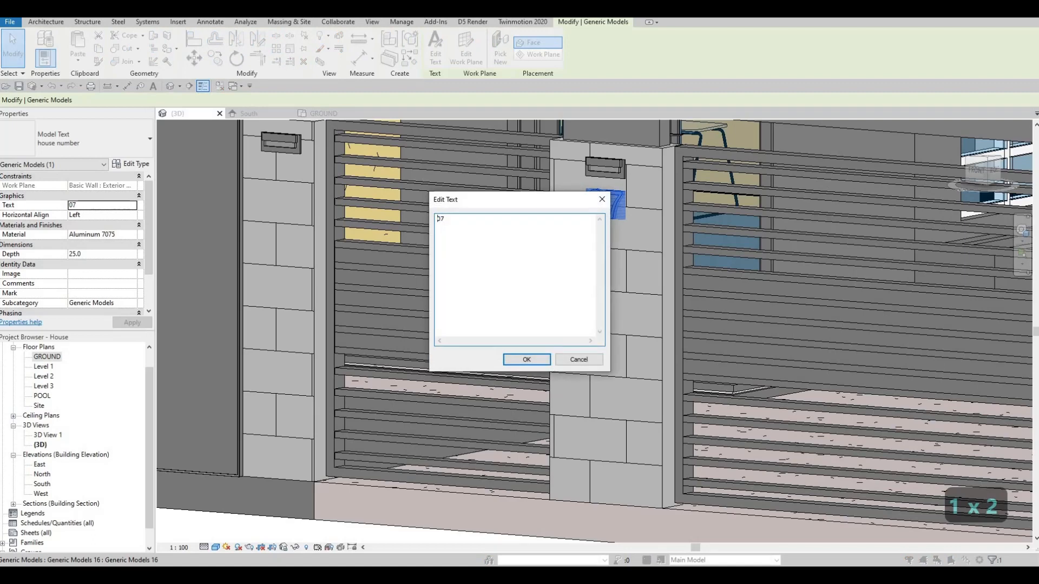
text(11)
click(526, 359)
key(Escape)
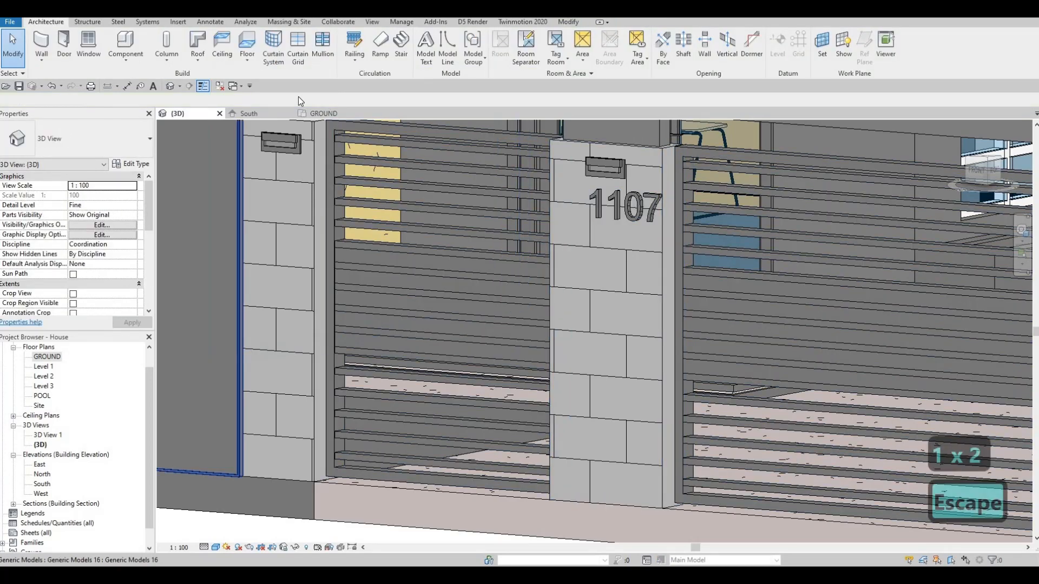
Step: In the South elevation, center the 1107 text on the gate pillar beneath the light plate and lower it slightly
click(274, 112)
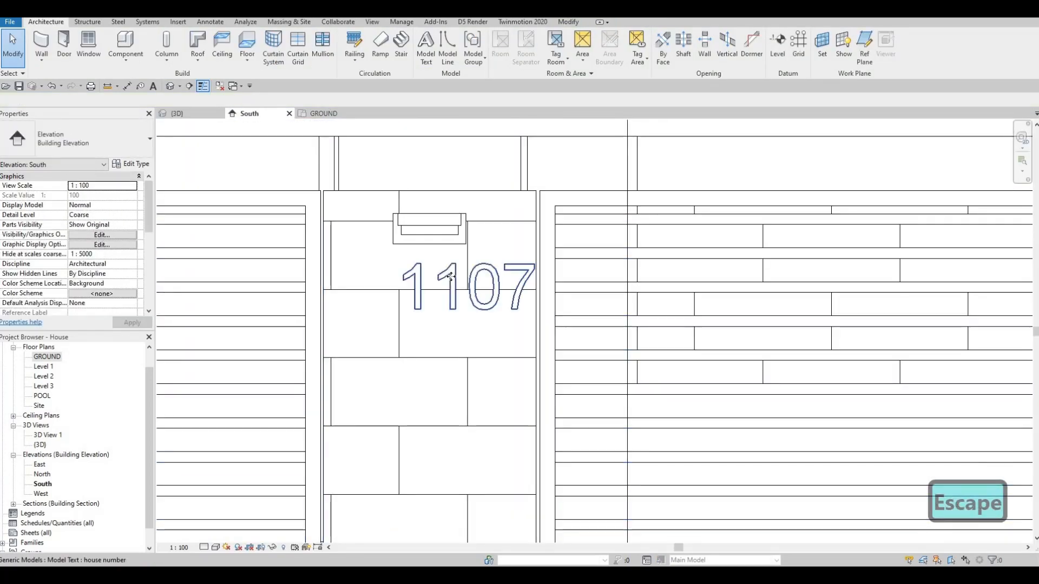
click(450, 276)
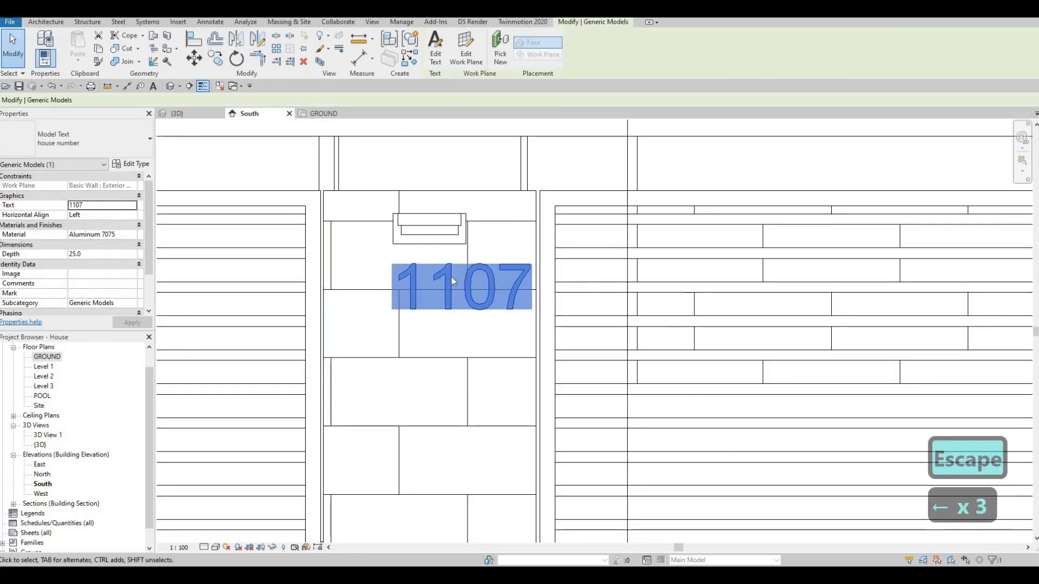
key(Left)
key(Left)
key(Left)
key(Left)
key(Left)
key(Left)
key(Left)
key(Left)
key(Left)
key(Left)
key(Left)
key(Left)
key(Left)
key(Left)
key(Left)
key(Left)
key(Left)
key(Left)
key(Left)
key(Left)
key(Left)
key(Left)
key(Left)
key(Left)
key(Left)
key(Left)
key(Right)
key(Right)
key(Right)
key(Right)
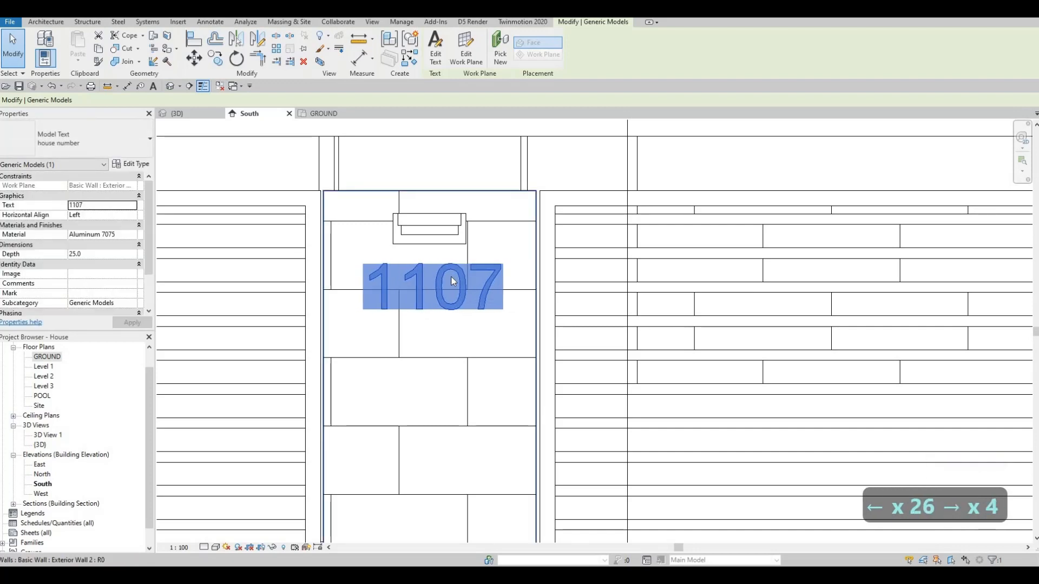
key(Down)
key(Down)
key(Down)
key(Escape)
key(Escape)
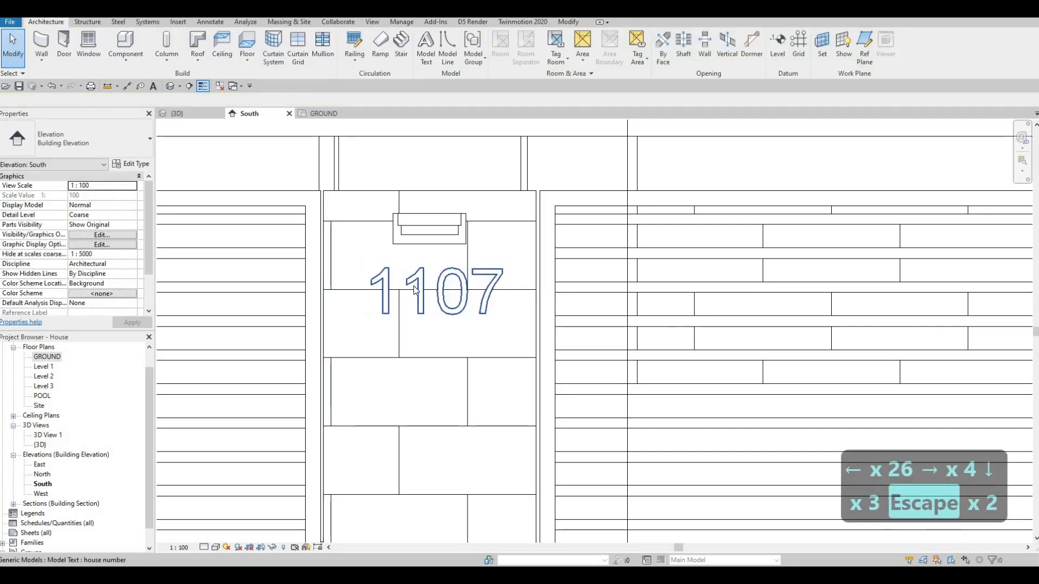
Step: Try a slight sideways nudge of the 1107 text on the gate pillar
scroll(432, 293, down, 2)
click(431, 288)
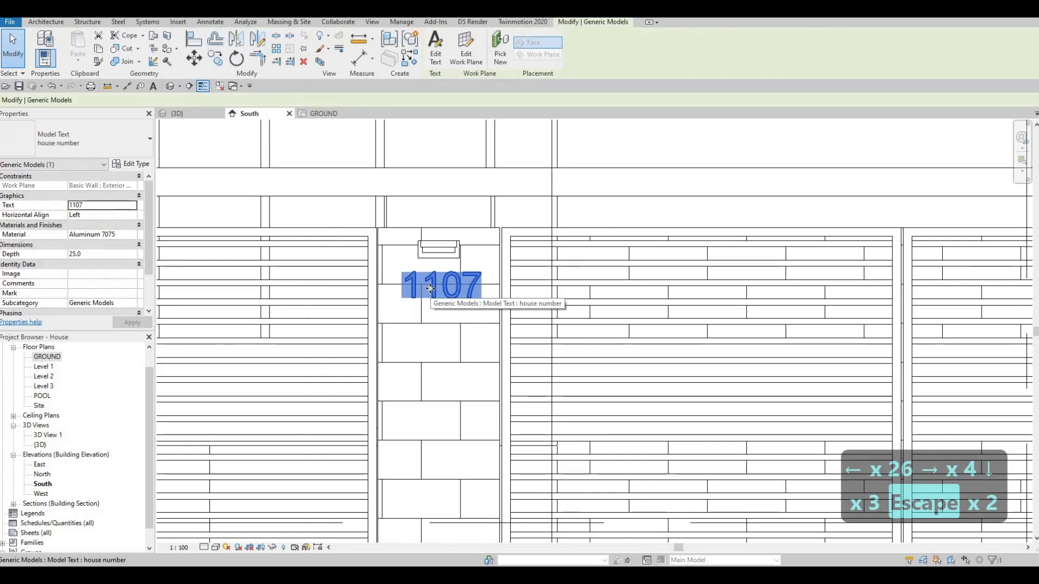
key(Left)
key(Right)
key(Escape)
key(Escape)
scroll(416, 268, down, 3)
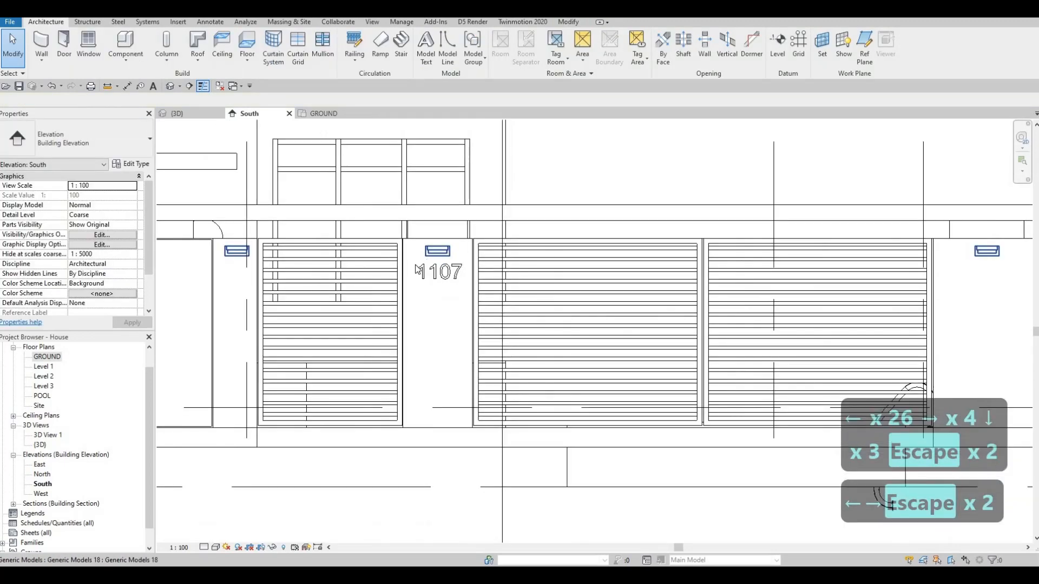
scroll(416, 269, up, 1)
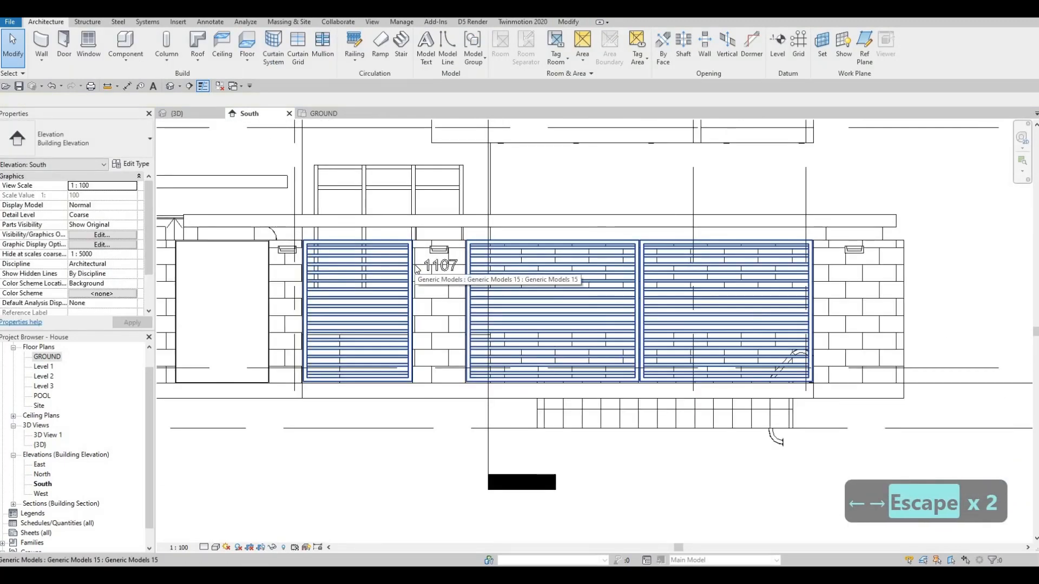
scroll(416, 269, down, 3)
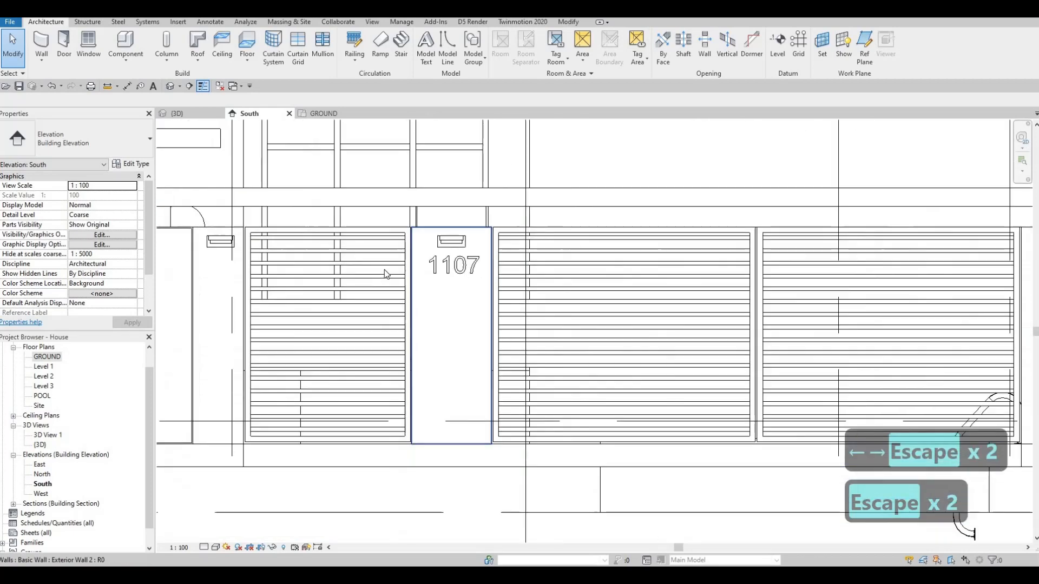
scroll(443, 272, down, 1)
middle_drag(442, 271, 589, 278)
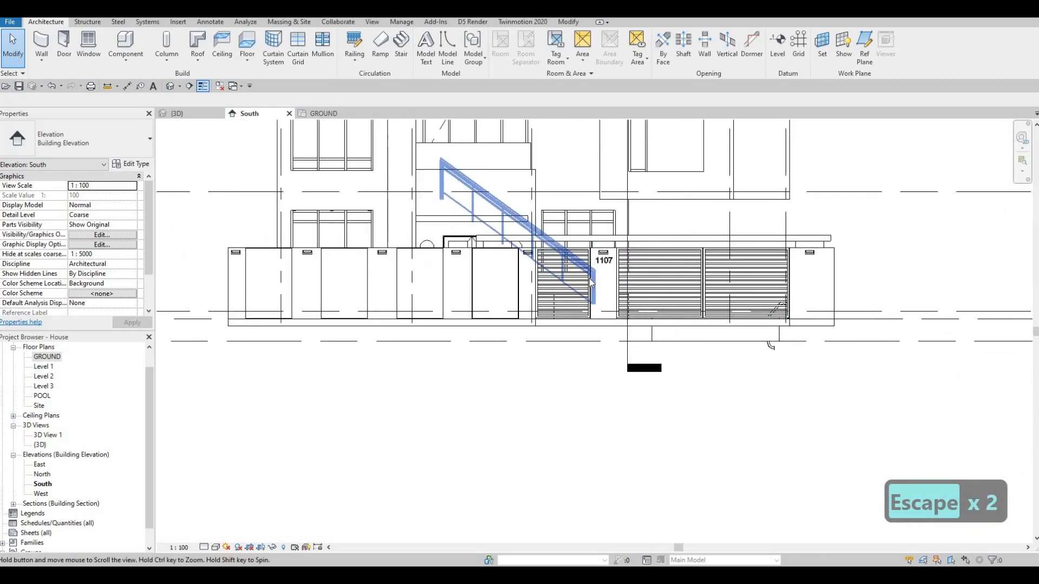
scroll(589, 278, down, 1)
middle_drag(502, 277, 532, 282)
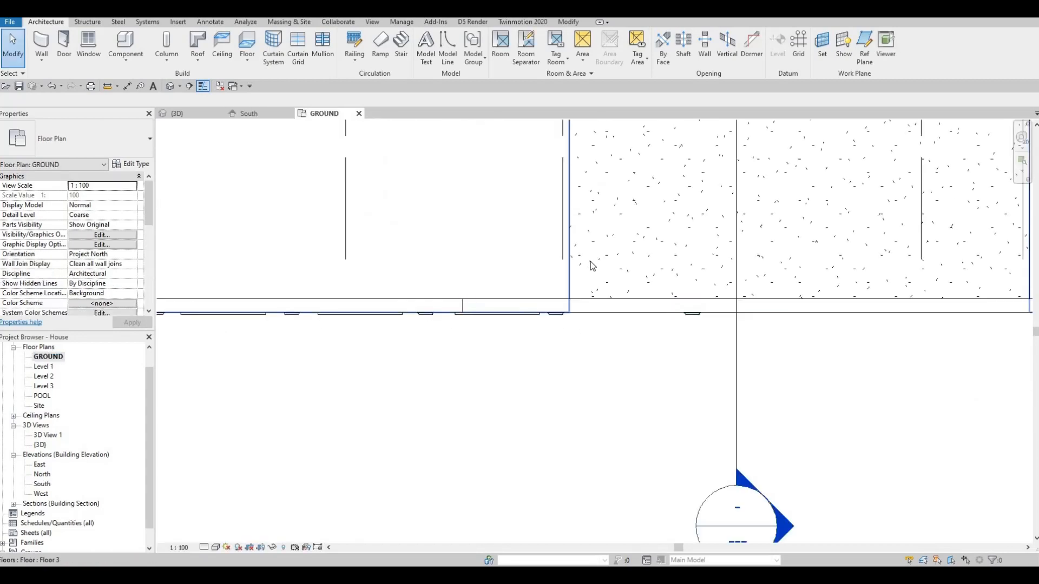
Step: In the GROUND plan, inspect the type structure of the existing yard floor that surrounds the house
scroll(590, 263, down, 4)
middle_drag(606, 221, 589, 250)
scroll(589, 251, down, 1)
scroll(589, 251, down, 3)
middle_drag(585, 167, 545, 195)
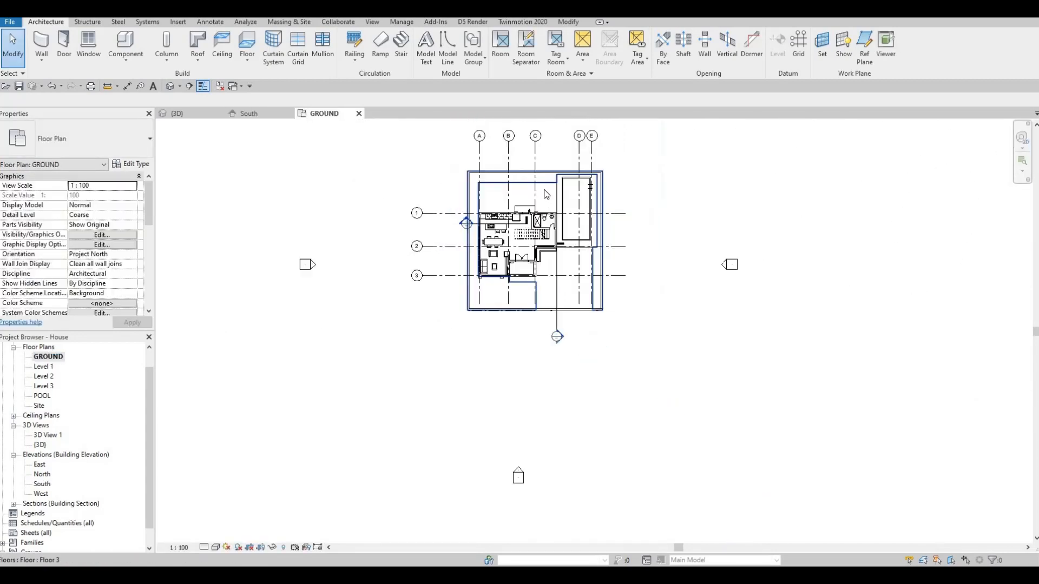
scroll(530, 180, up, 3)
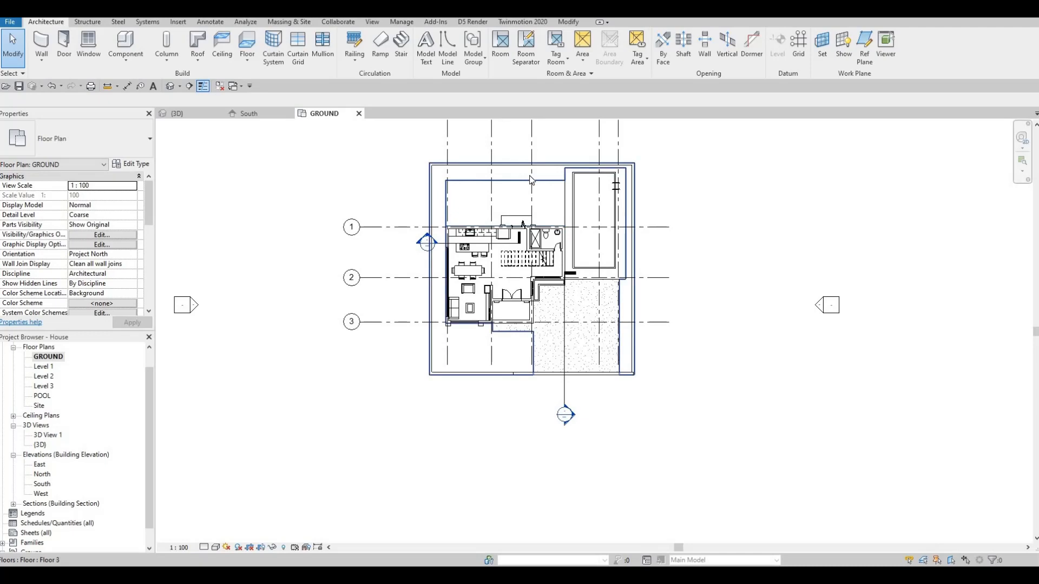
click(529, 180)
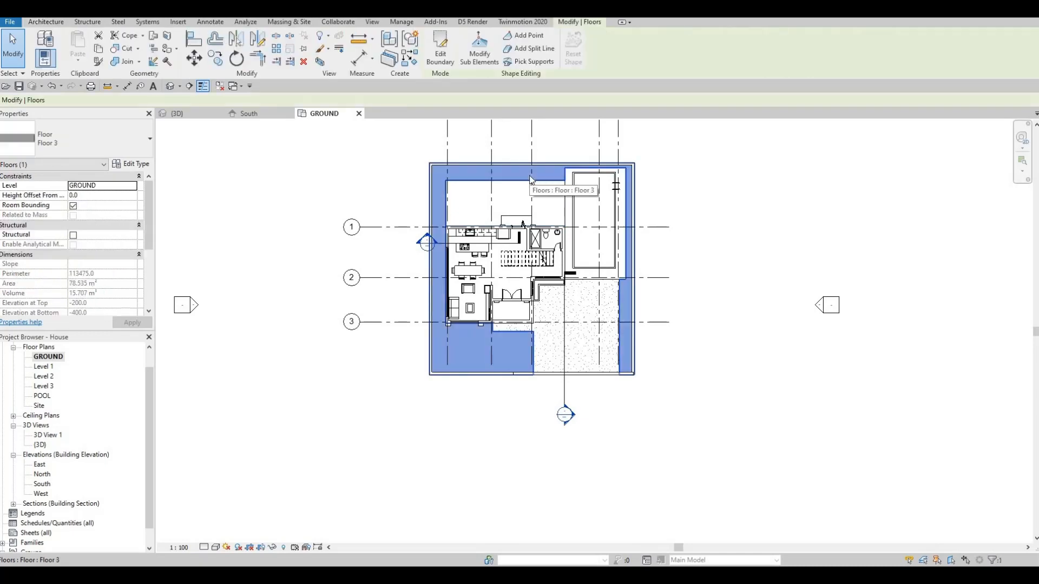
click(144, 167)
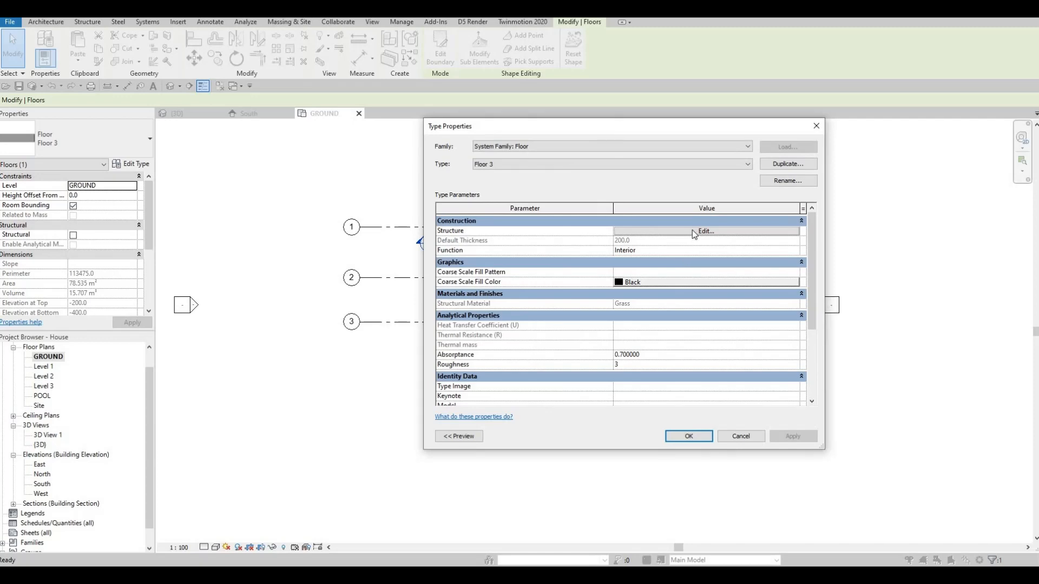
click(694, 231)
key(Escape)
key(Escape)
key(Escape)
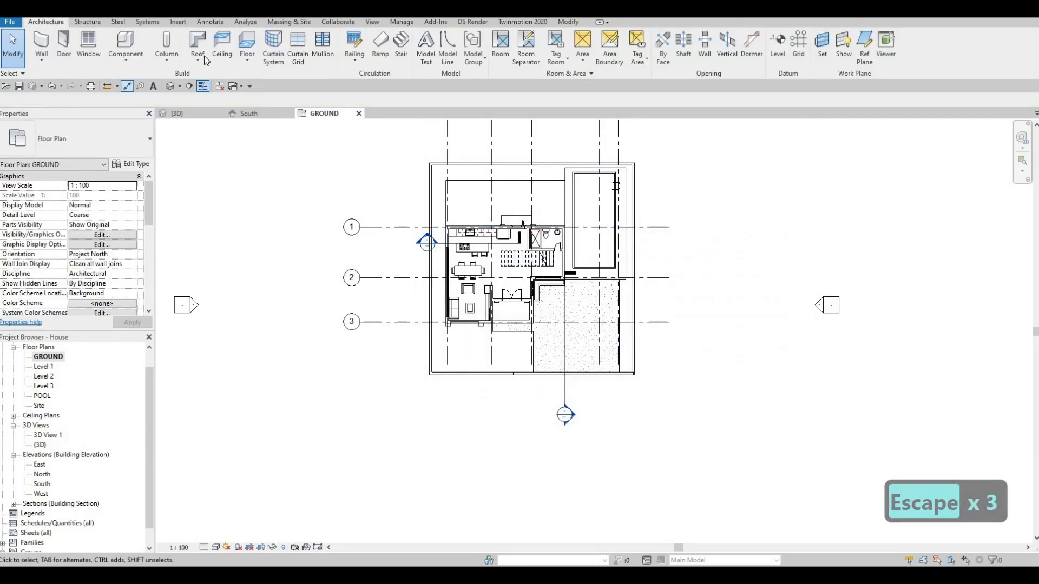
Step: Begin a Floor 3 floor on GROUND and sketch a rectangle about 17000 mm wide along the lot's west side
click(247, 44)
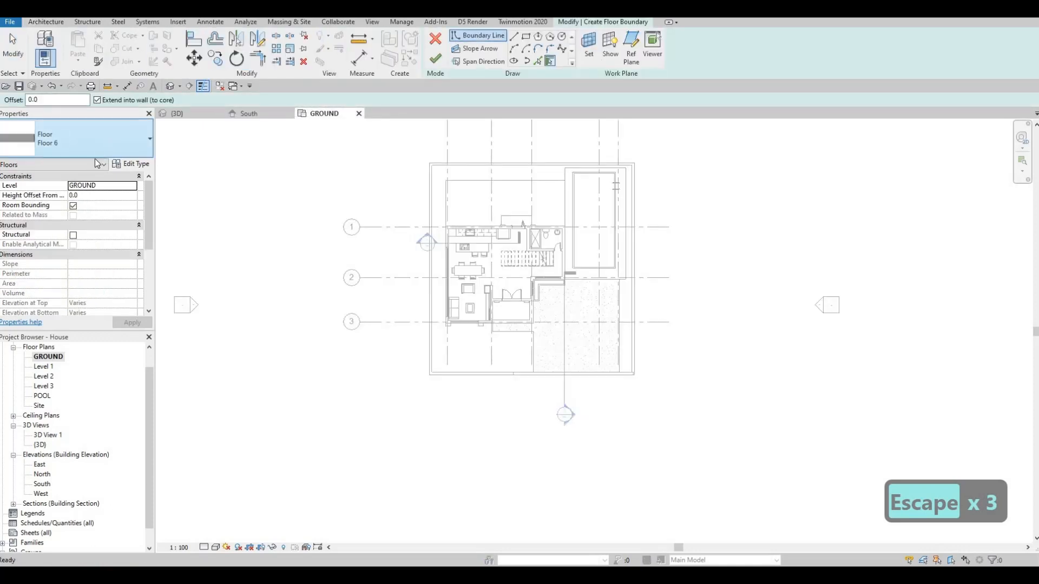
click(81, 139)
click(61, 256)
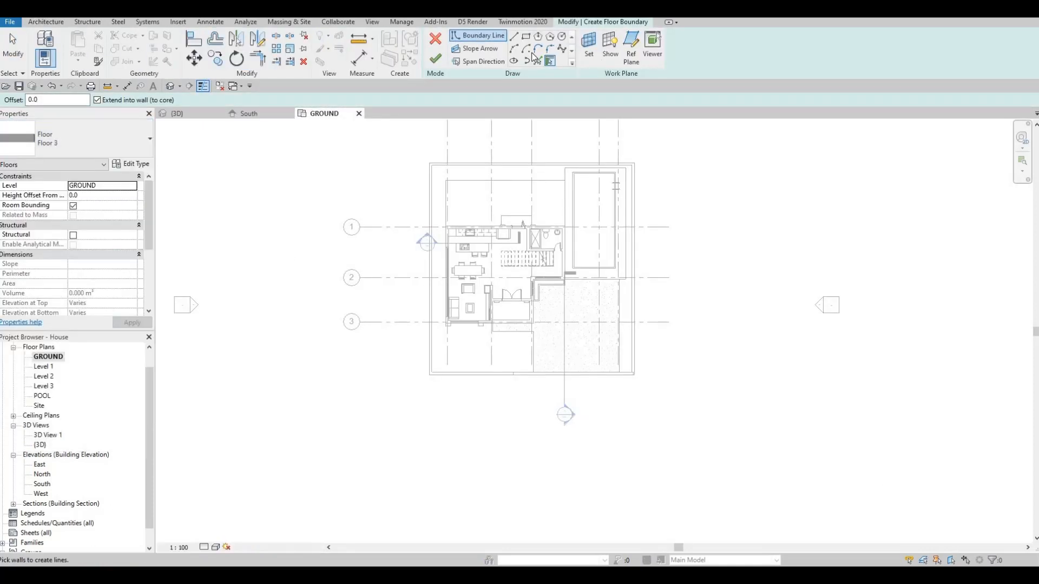
click(430, 374)
middle_drag(280, 241, 275, 297)
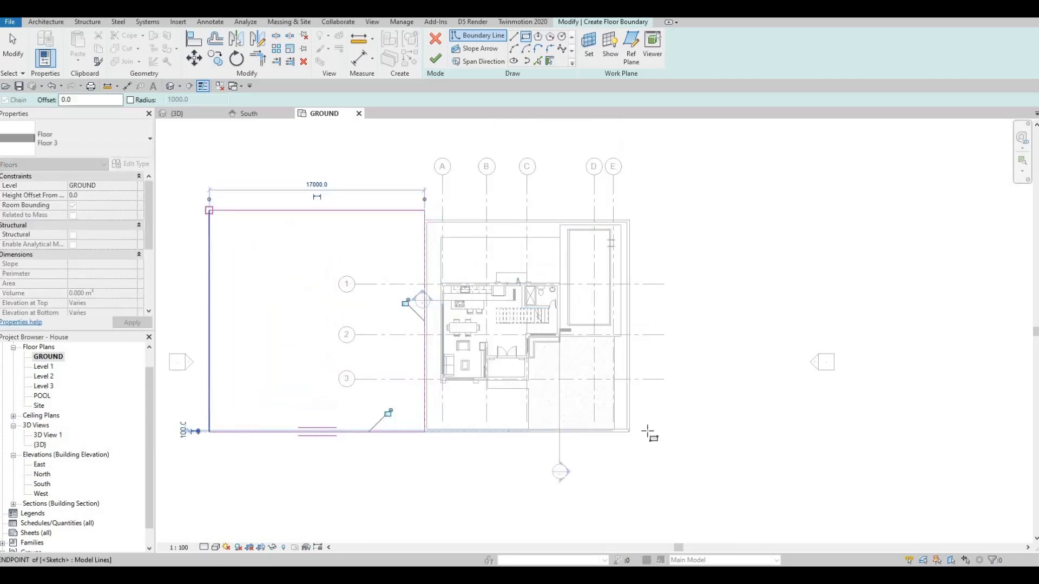
key(Escape)
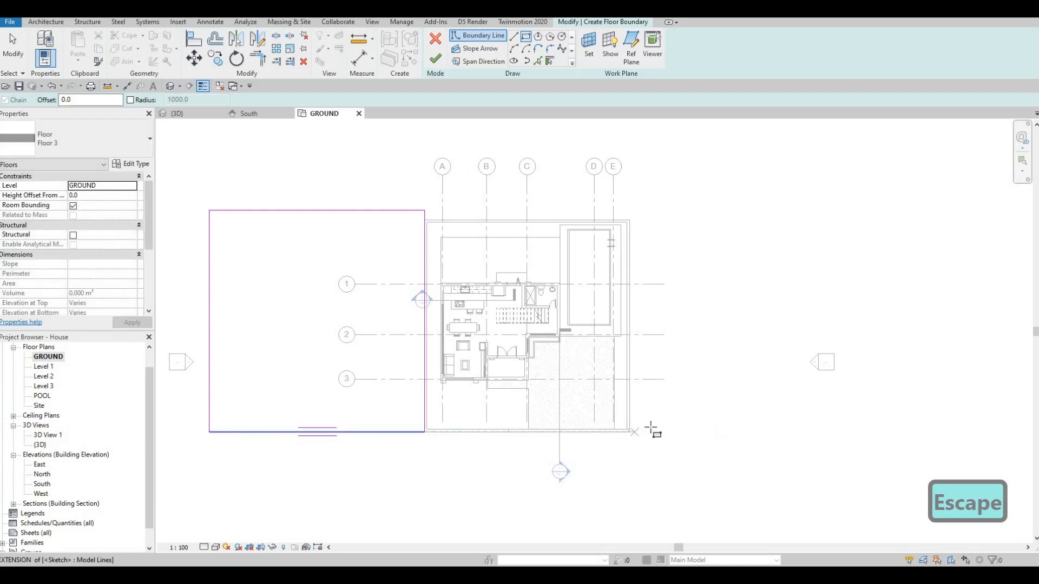
Step: Sketch a second boundary rectangle from the lot's southeast wall corner, extending east and past the rear wall
scroll(626, 433, up, 5)
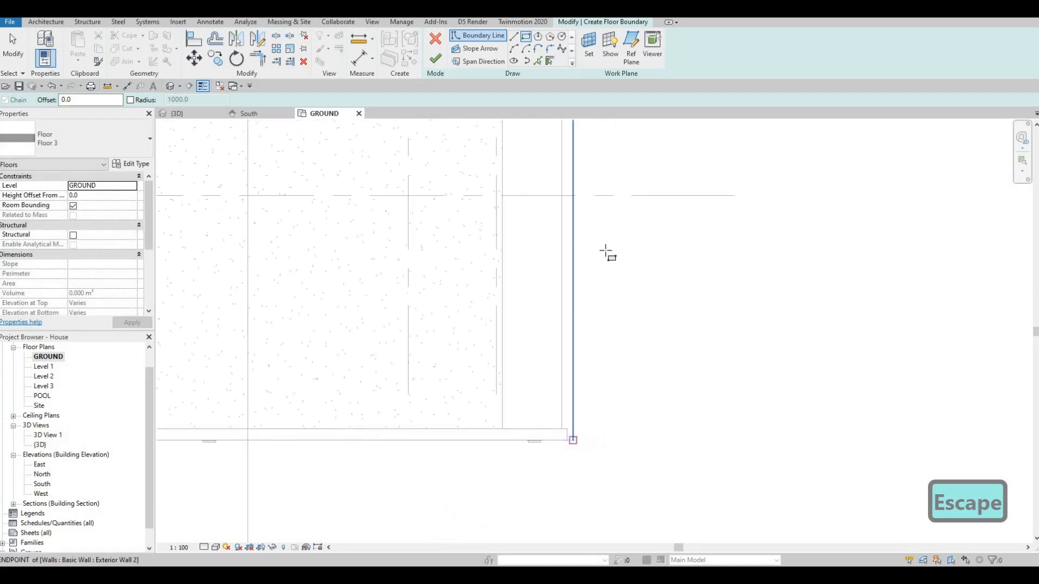
scroll(660, 239, down, 5)
scroll(650, 226, down, 4)
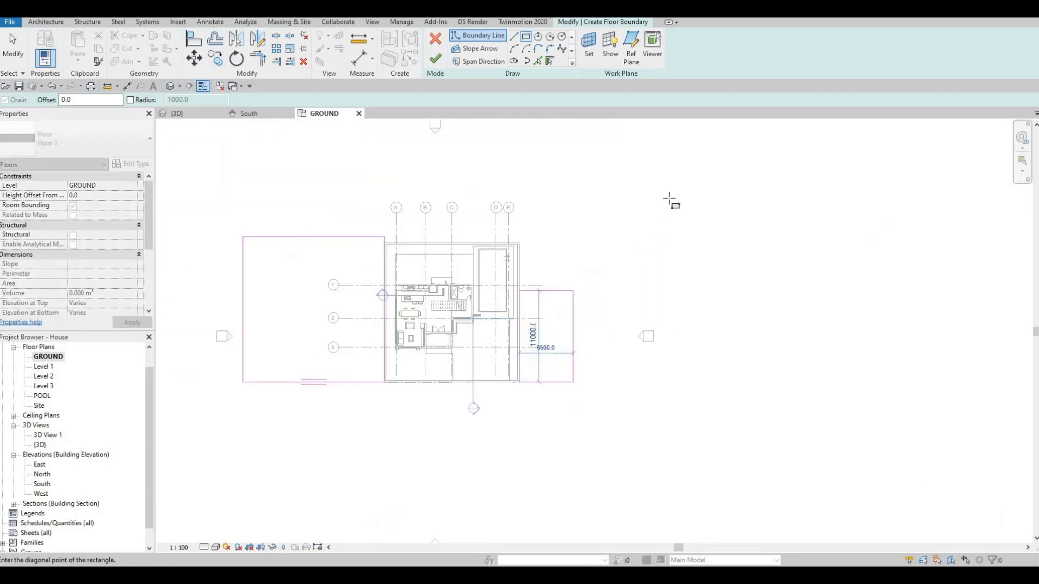
click(672, 189)
key(Escape)
middle_drag(494, 294, 555, 361)
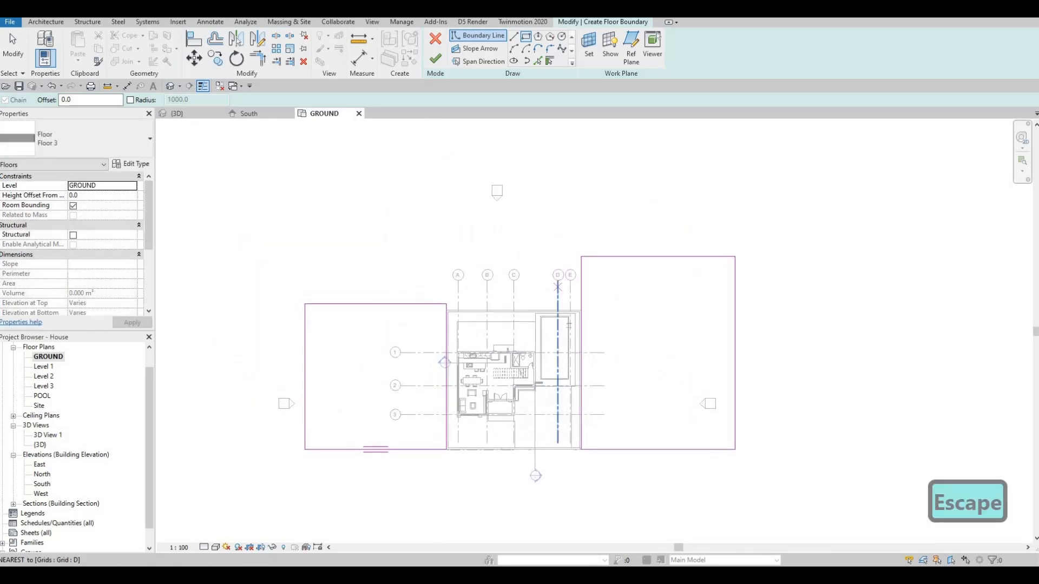
Step: Add a floor boundary line along the lot's rear wall by picking its outer edge
key(Escape)
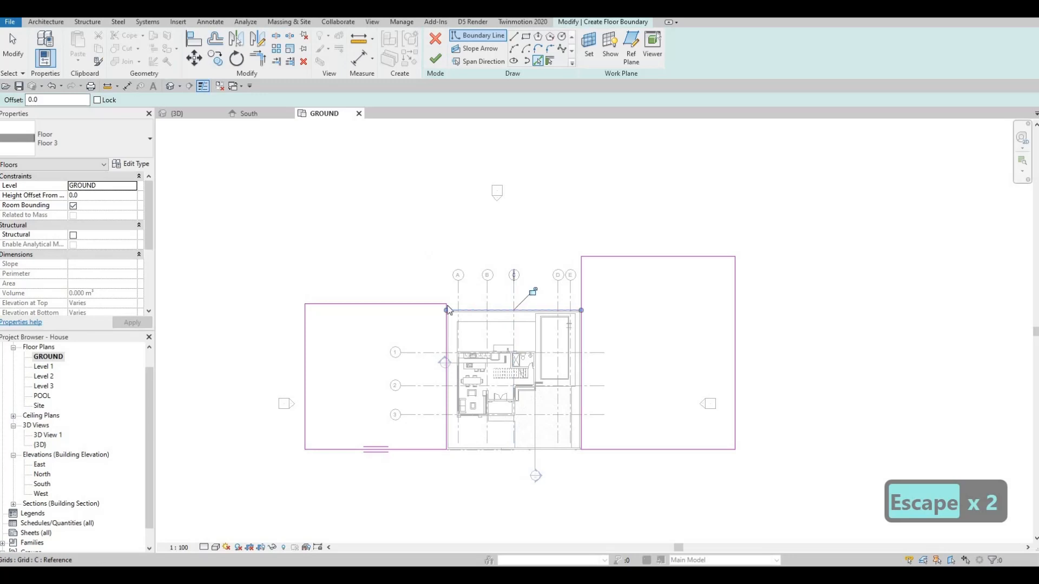
scroll(454, 336, down, 1)
key(Escape)
scroll(446, 304, up, 3)
scroll(463, 213, down, 5)
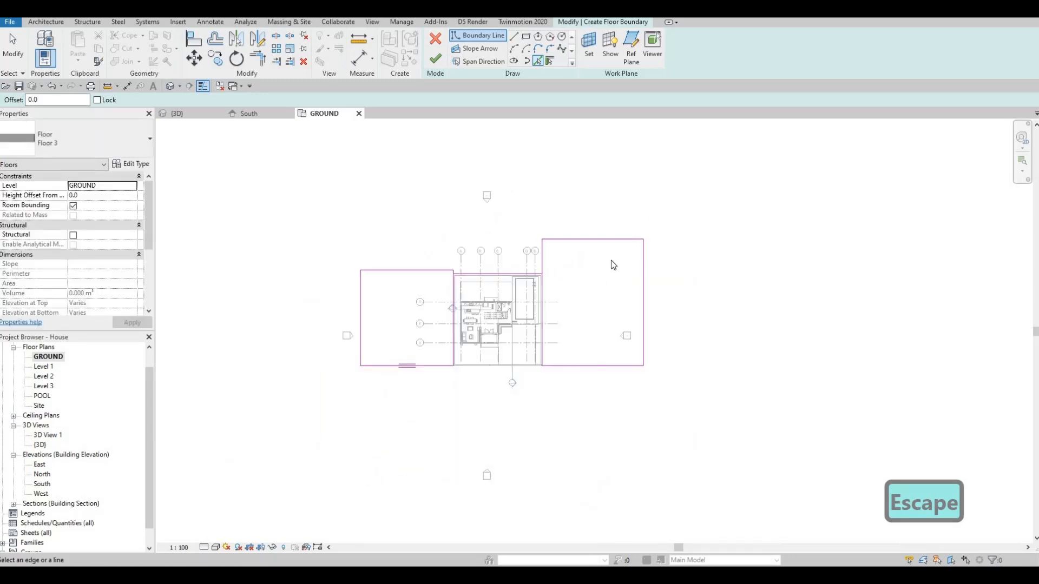
key(Escape)
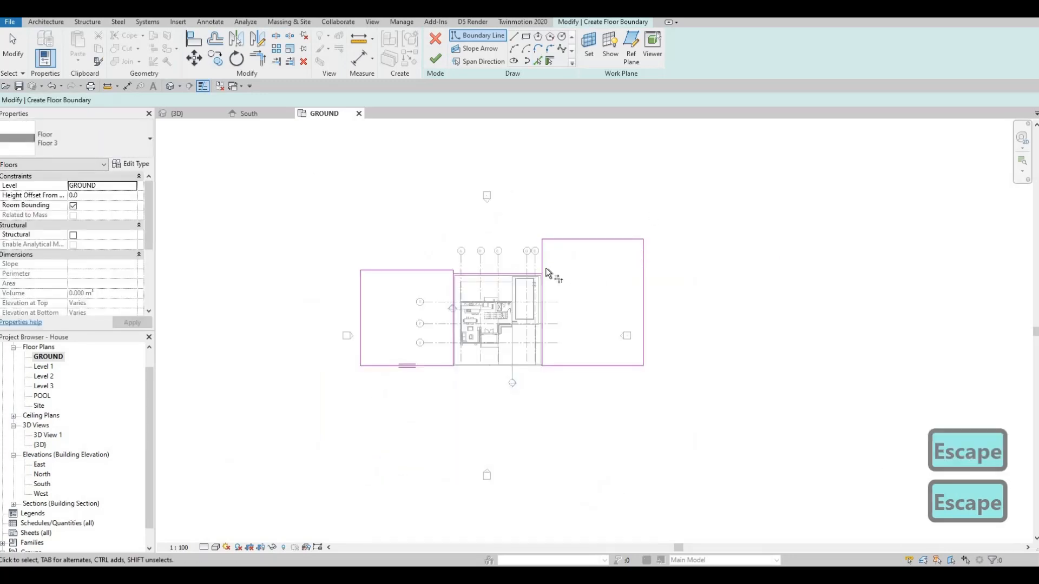
Step: Trim the rear wall's boundary line to a corner with the inner edges of the two side rectangles
key(t)
key(r)
scroll(541, 278, up, 2)
click(544, 287)
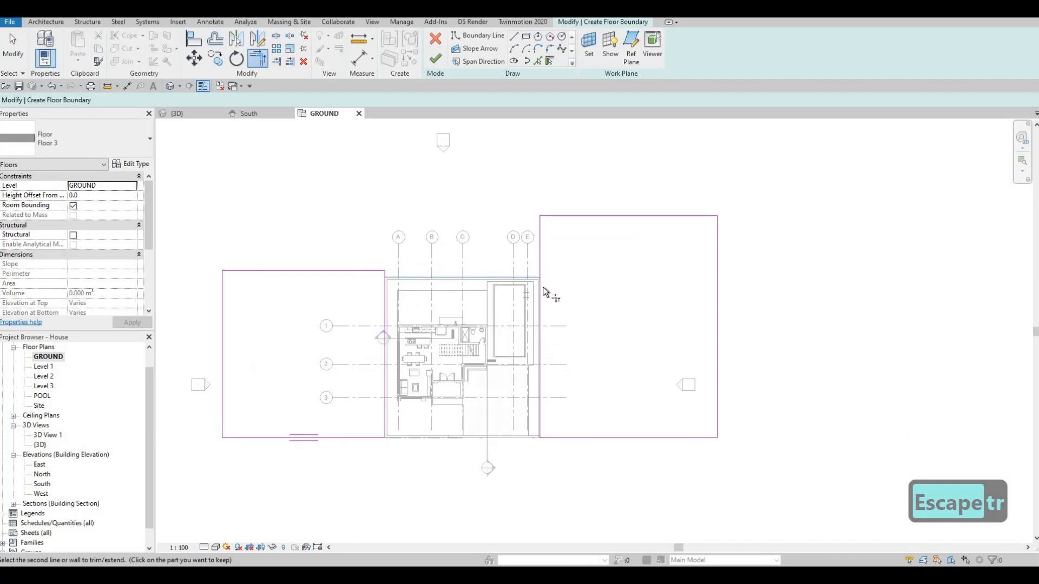
click(386, 289)
key(Escape)
key(Escape)
Step: Delete the west rectangle's rear line and trim the east rectangle's rear line to meet the far west edge
click(353, 271)
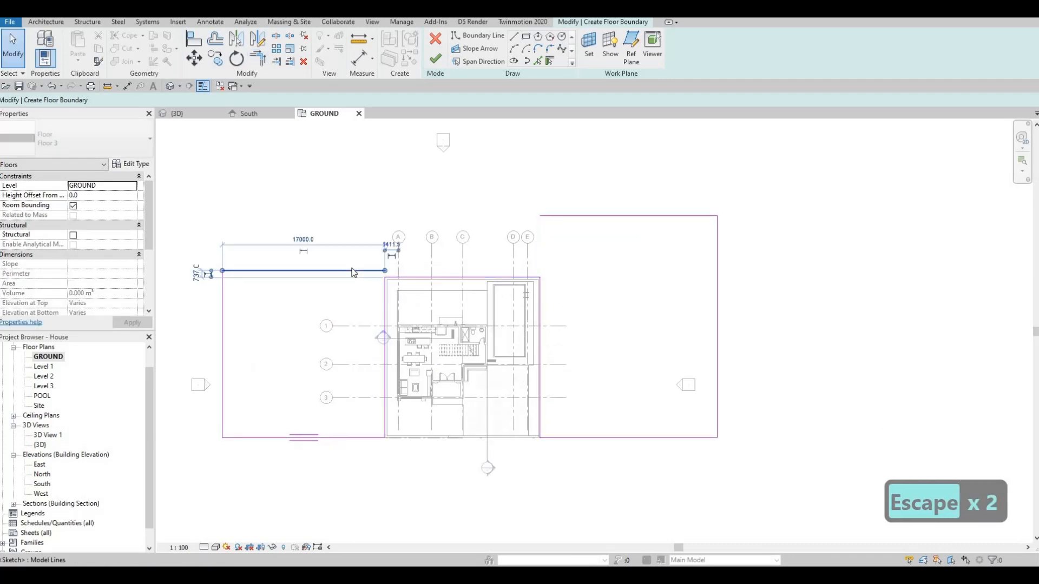
key(Delete)
key(t)
key(r)
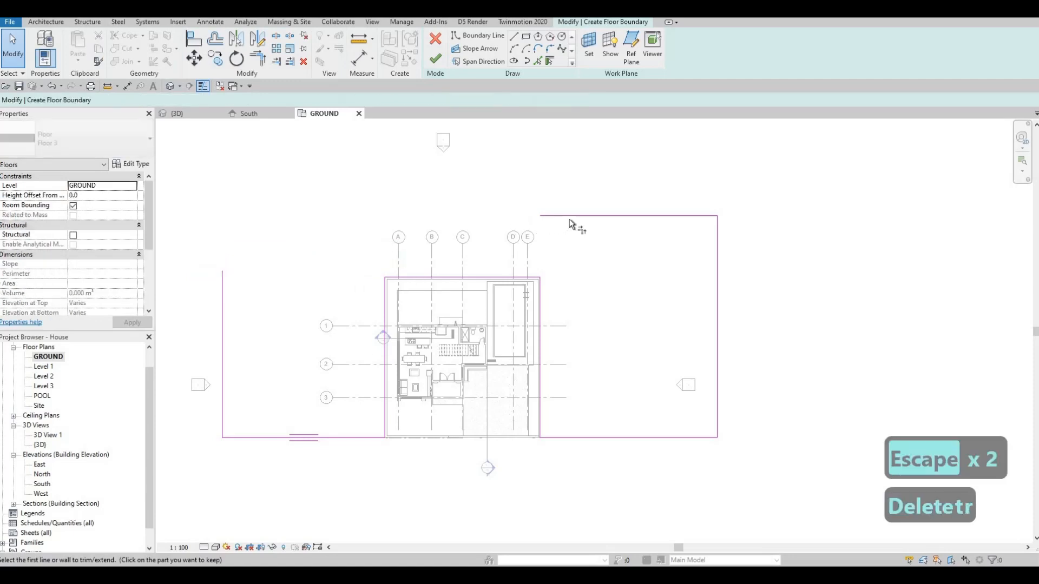
click(570, 217)
click(223, 311)
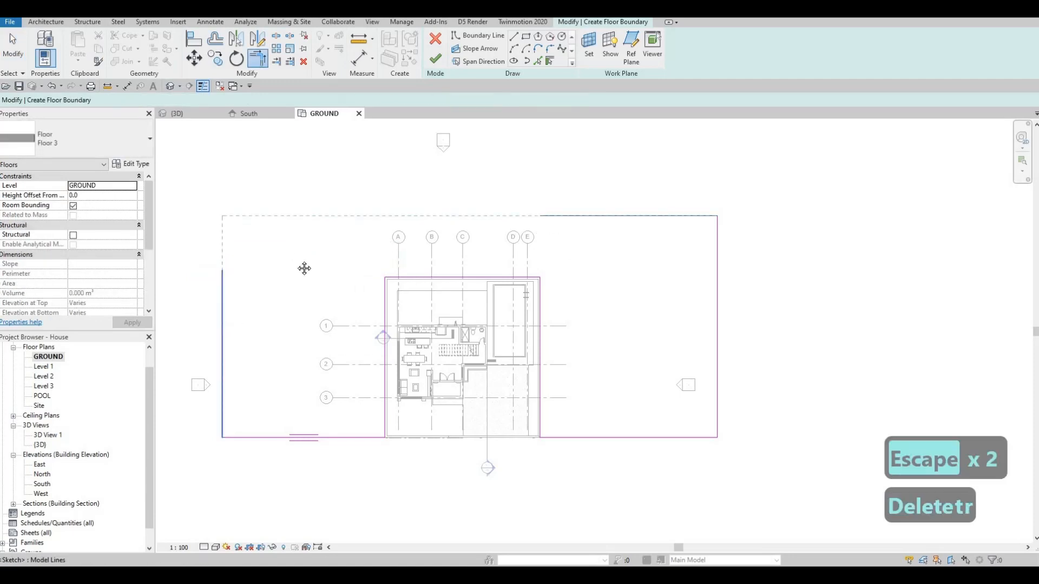
Step: Move the floor boundary's east edge outward to a 27000 mm offset, and move its west edge farther out
scroll(339, 292, down, 3)
key(Escape)
drag(334, 266, 332, 190)
click(565, 242)
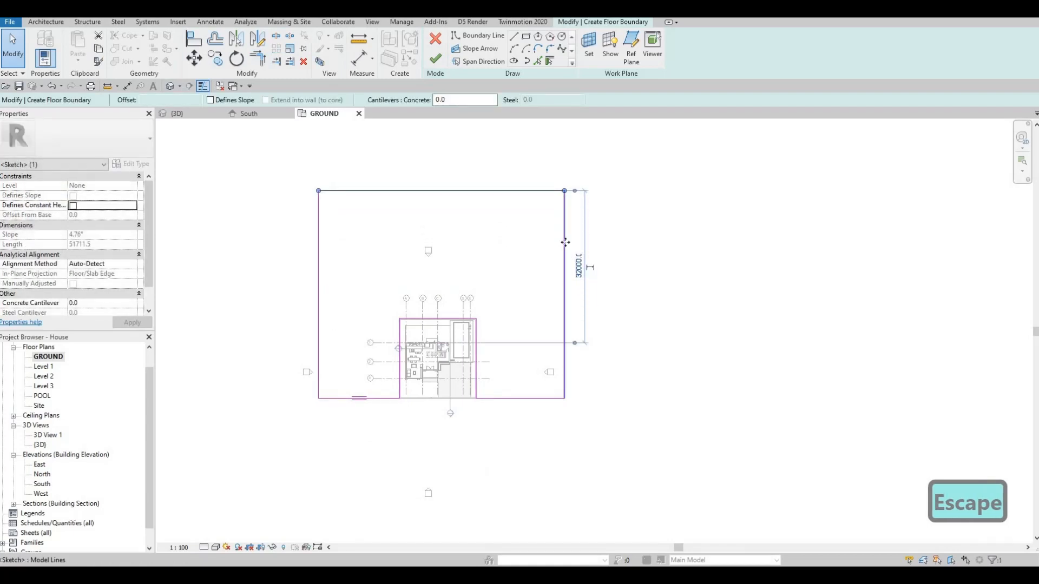
drag(600, 242, 597, 242)
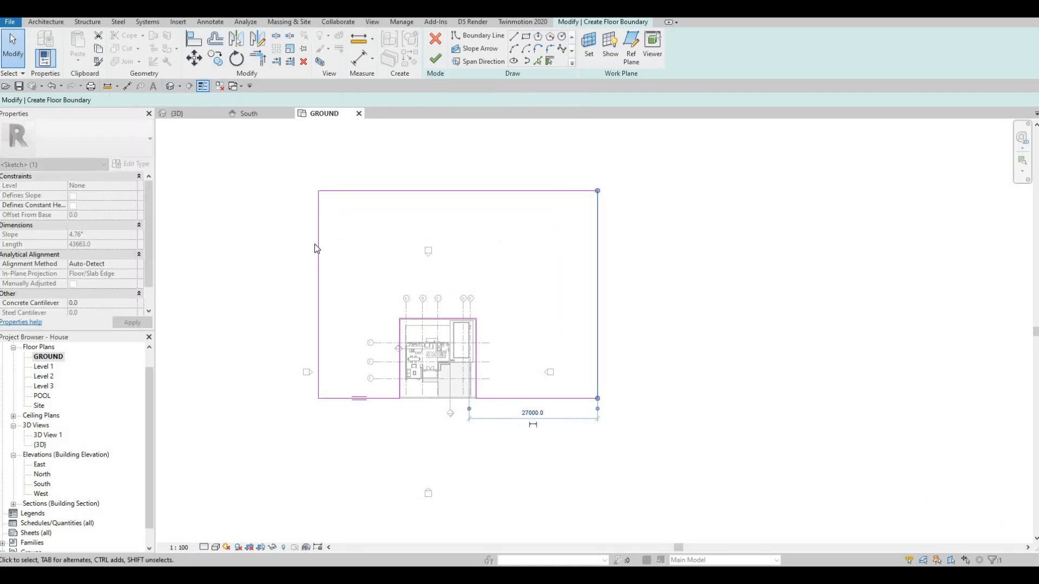
drag(317, 241, 239, 255)
key(Escape)
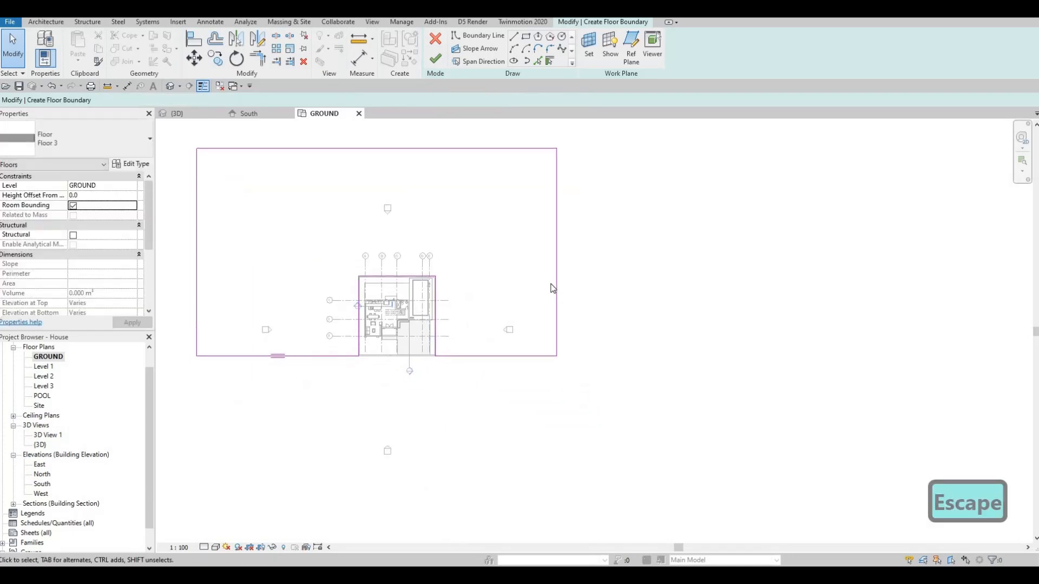
Step: Move the boundary's east edge to about 28470 mm from the lot and shift the rear edge farther back
click(545, 269)
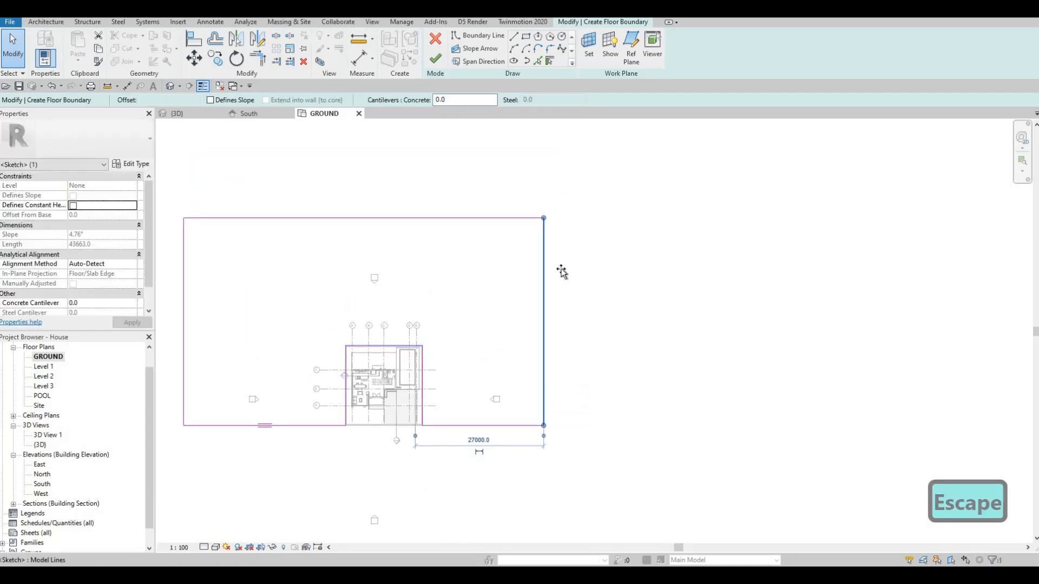
drag(564, 269, 558, 268)
click(427, 218)
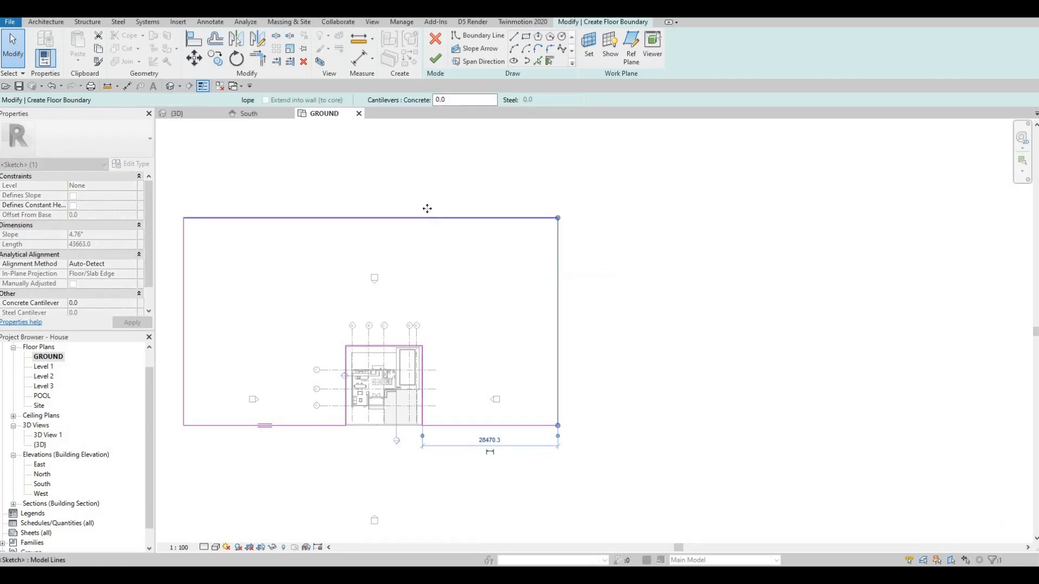
drag(427, 203, 427, 202)
key(Escape)
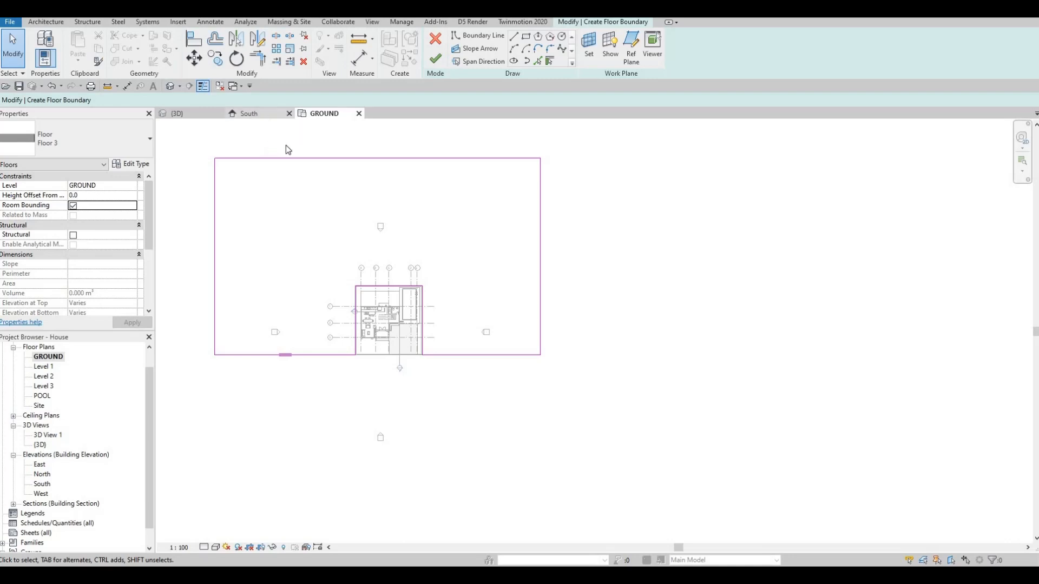
Step: Widen the floor boundary to offsets of 33000 mm on the east side and 36000 mm on the west side
middle_drag(538, 221, 531, 235)
click(533, 232)
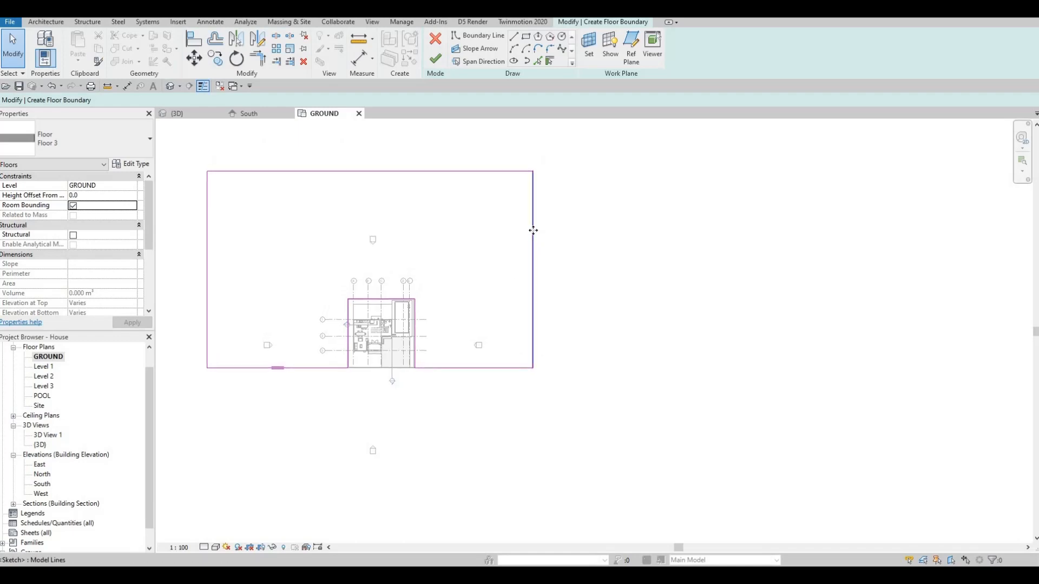
drag(547, 231, 558, 231)
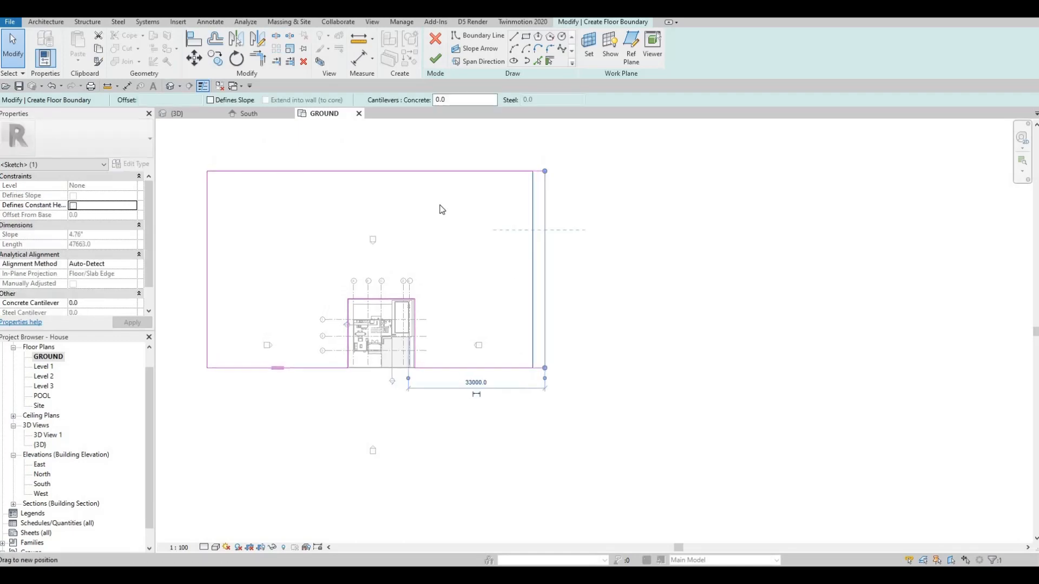
click(207, 201)
drag(207, 200, 190, 198)
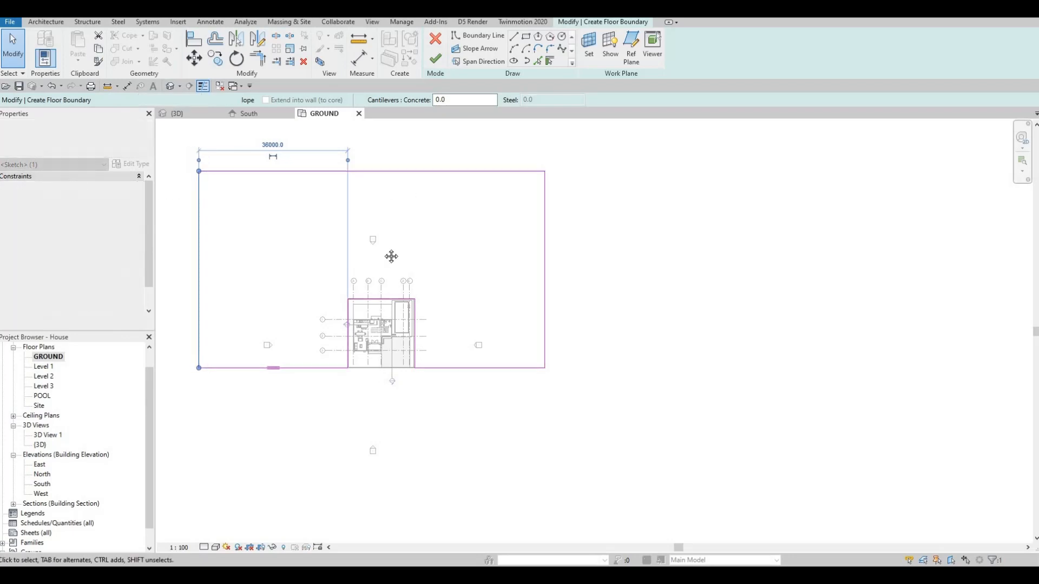
middle_drag(390, 255, 333, 224)
key(Escape)
Step: Check the floor's level in the South elevation, finish the boundary sketch, and view the fence in 3D
click(249, 113)
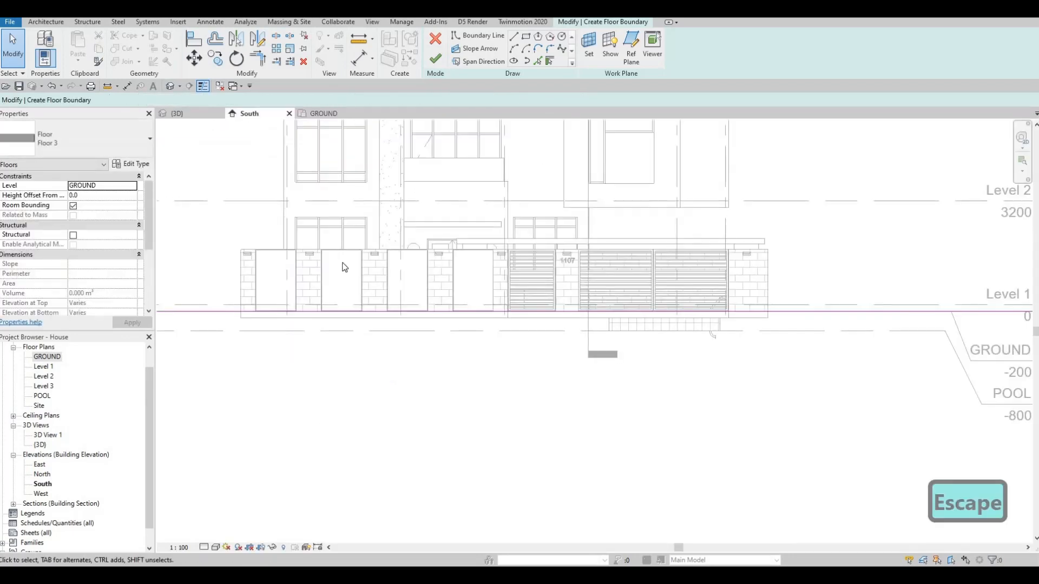
scroll(314, 223, down, 3)
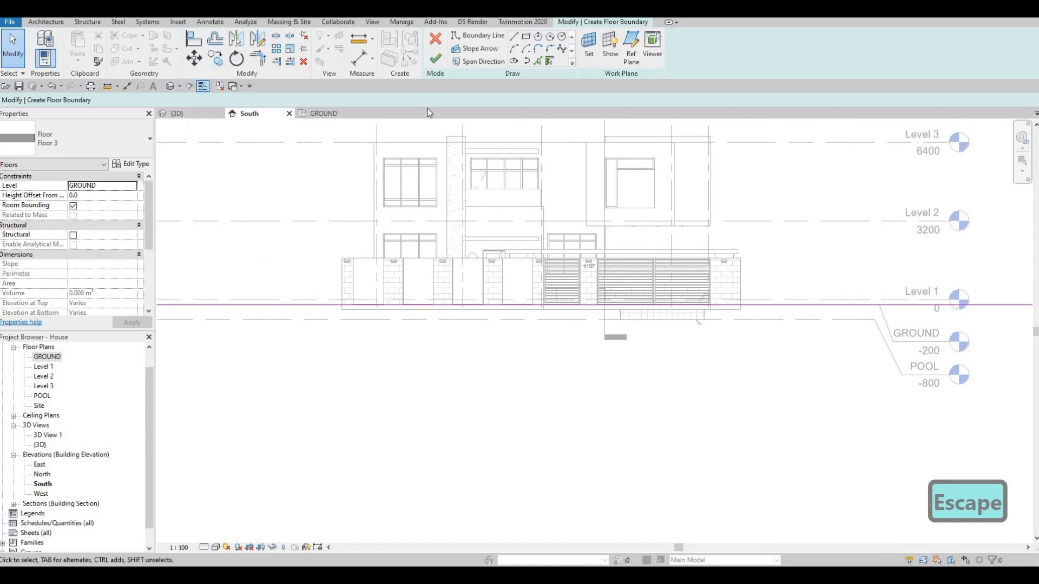
click(435, 58)
scroll(586, 299, up, 6)
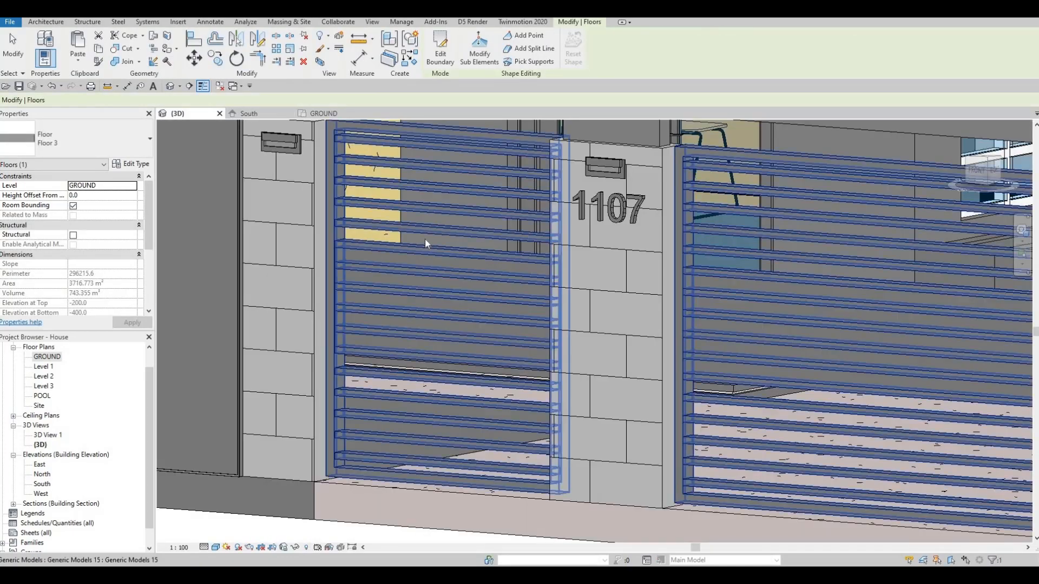
Step: Start a new floor on the GROUND plan and duplicate its Floor 3 type as Floor 7
scroll(424, 238, down, 8)
shift+middle_drag(459, 310, 371, 332)
key(Escape)
scroll(472, 291, down, 6)
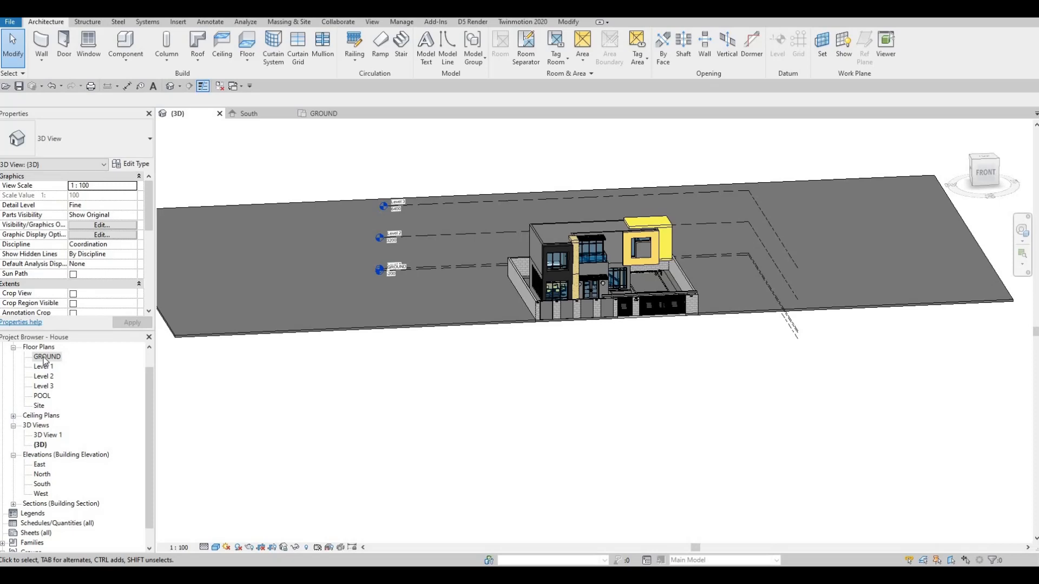
middle_drag(483, 256, 601, 201)
scroll(602, 201, down, 1)
click(236, 59)
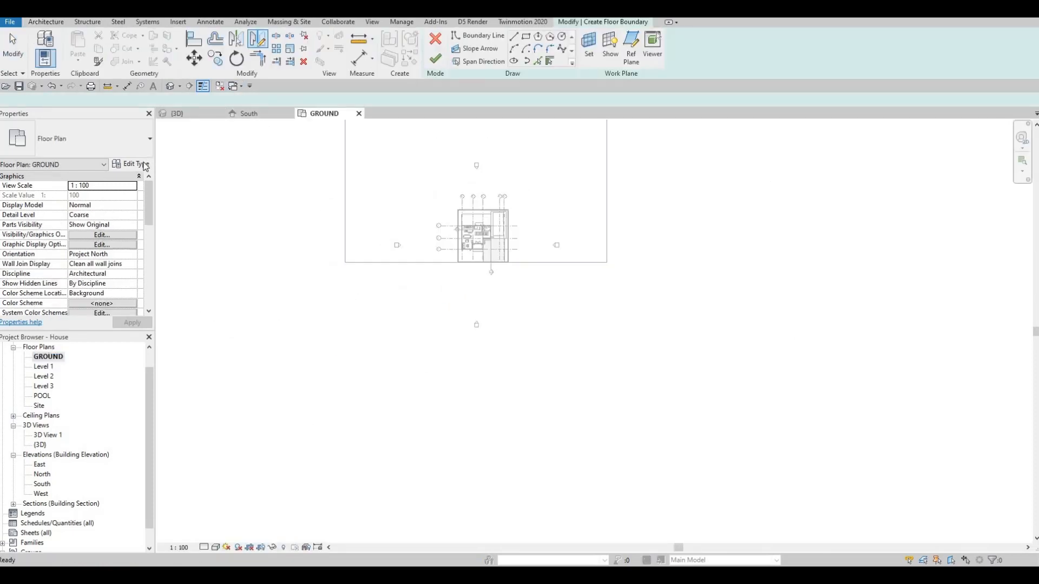
click(131, 164)
click(784, 165)
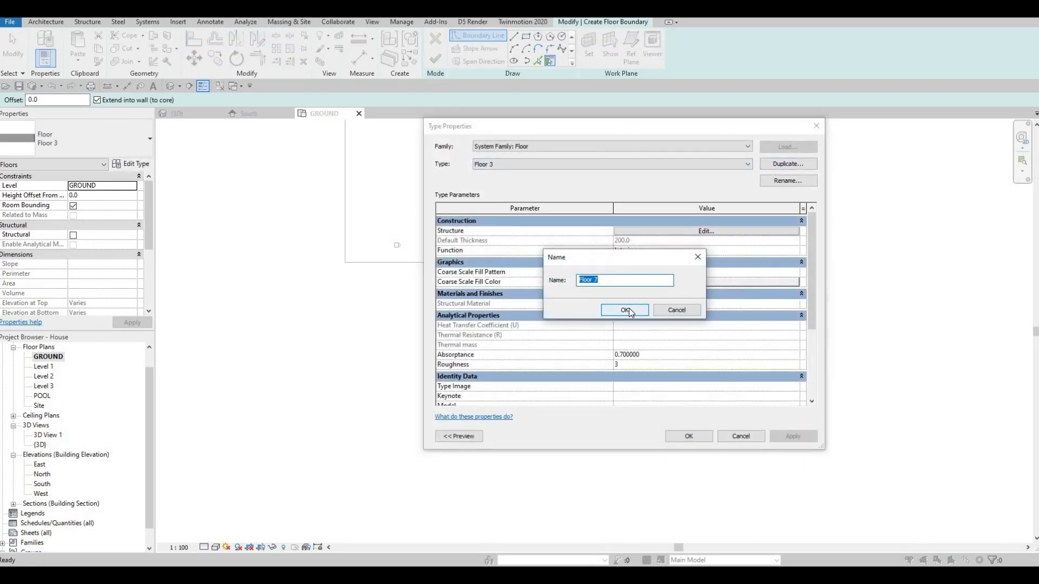
key(Return)
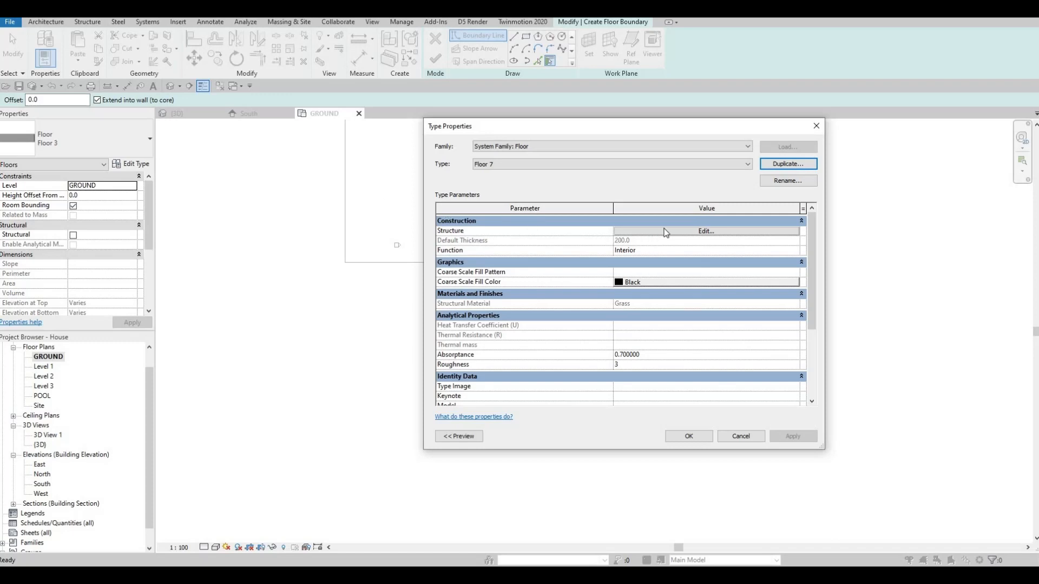
Step: Set the Floor 7 structure layer's material to Concrete, C60/75 from the AEC Materials concrete library and accept the type
click(617, 231)
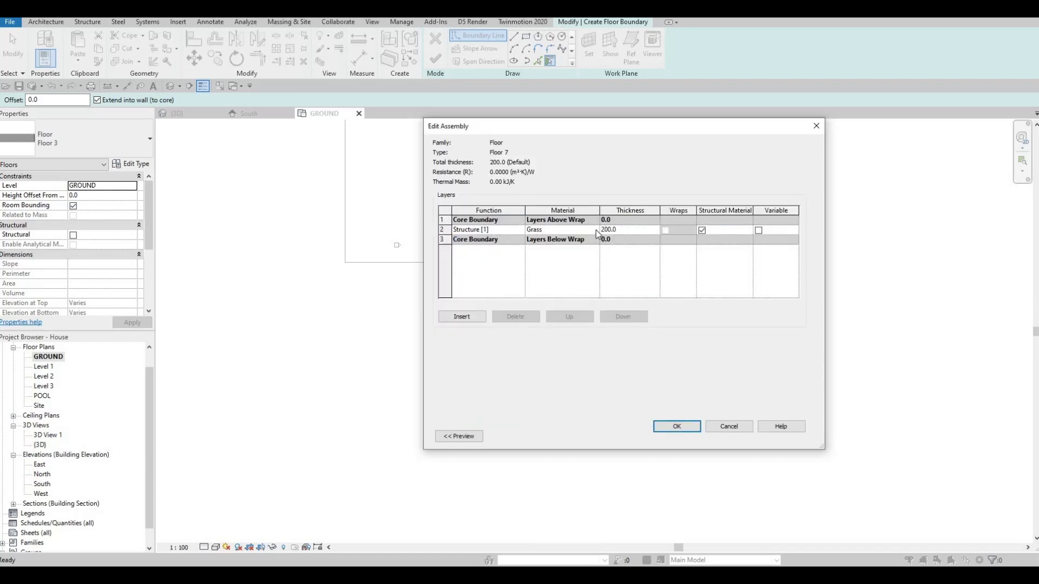
click(595, 230)
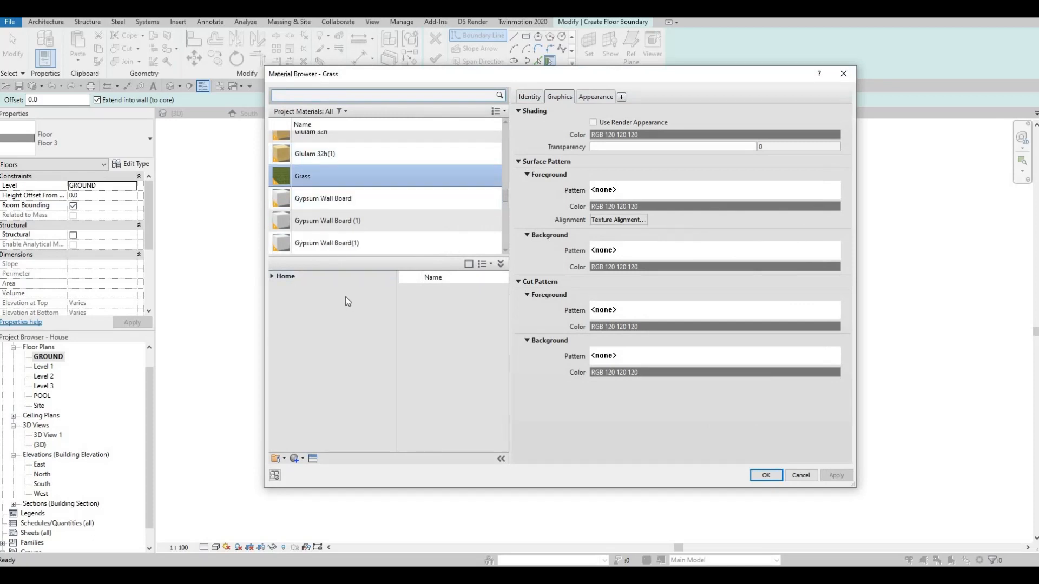
click(272, 276)
click(278, 297)
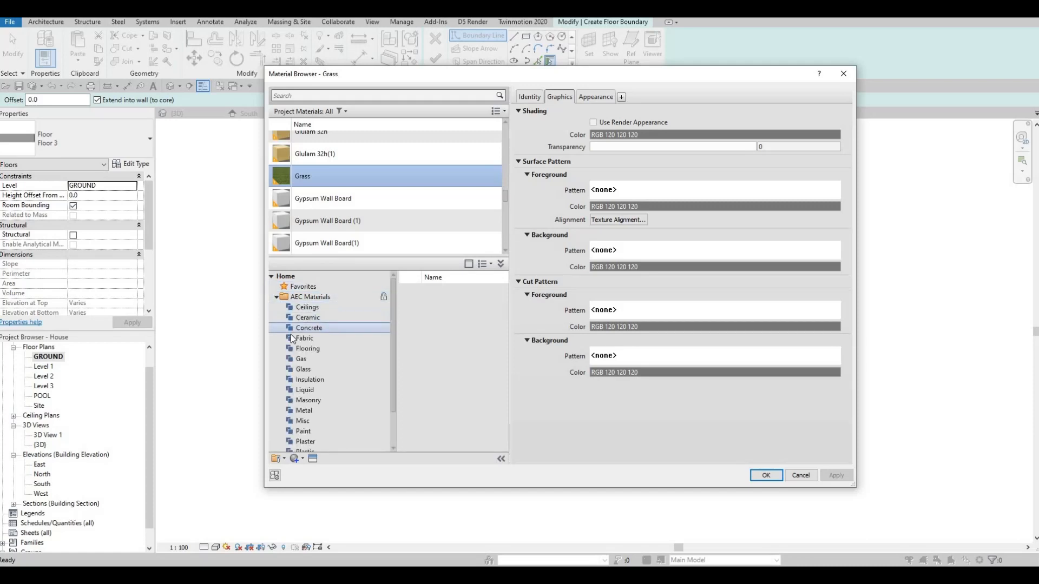
scroll(291, 335, down, 2)
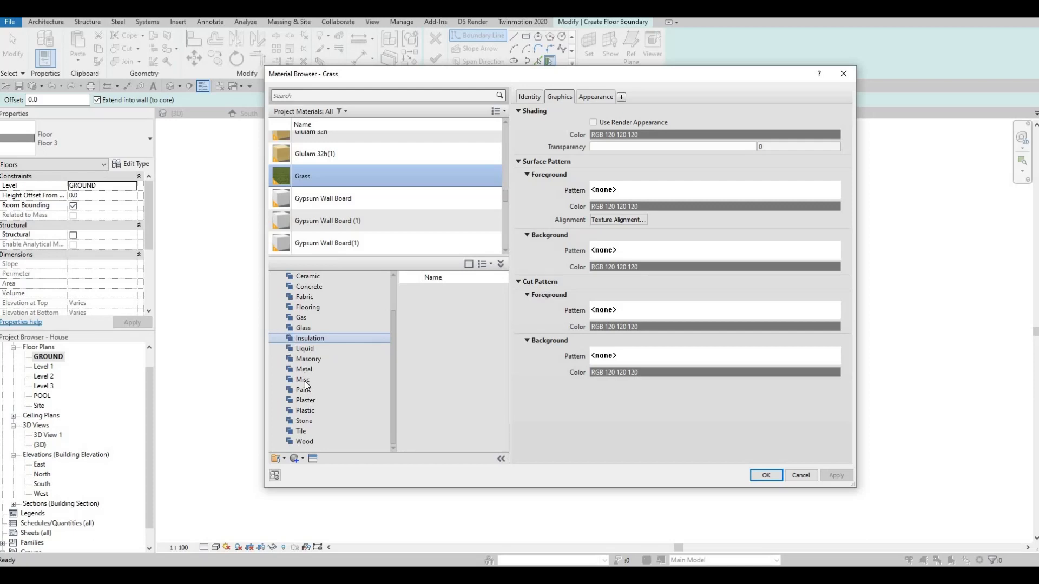
key(Down)
key(Down)
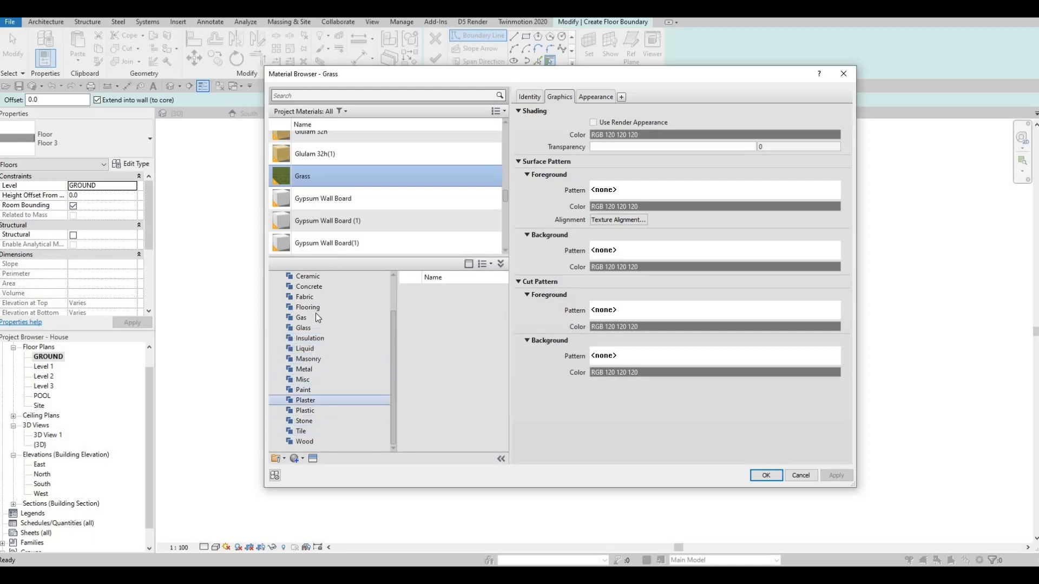
click(312, 287)
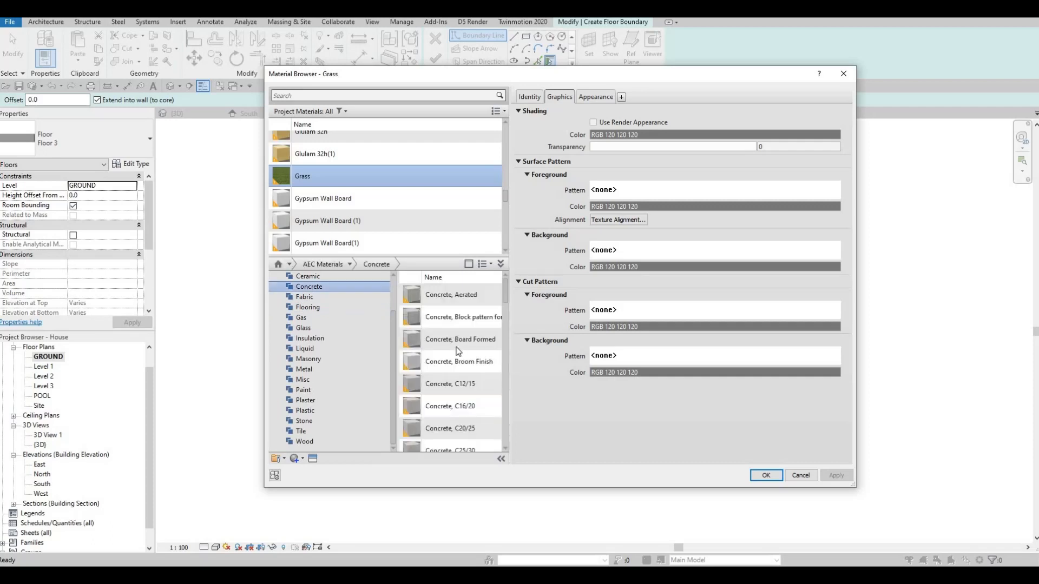
mouse_move(488, 362)
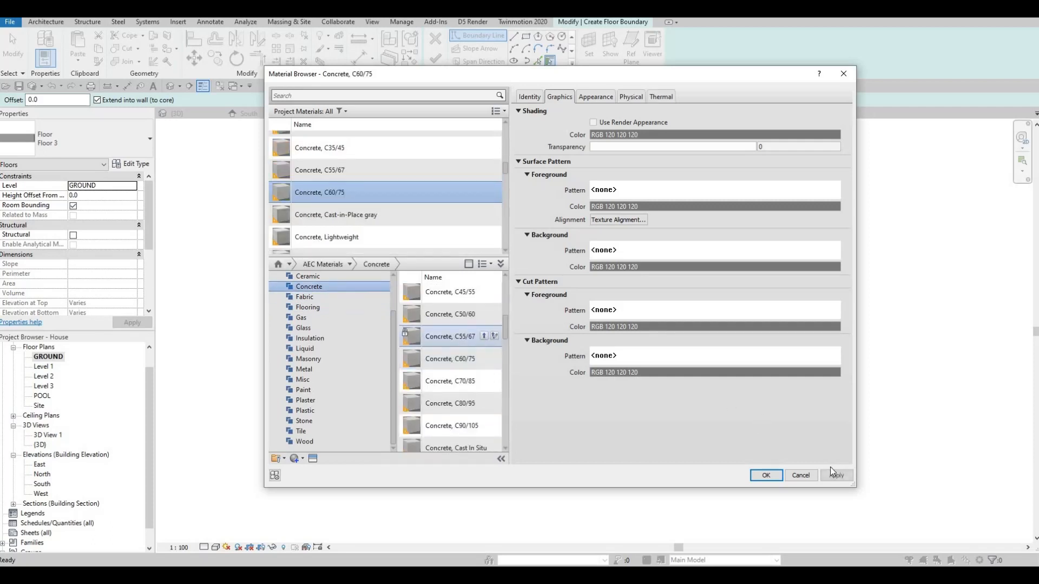
key(Return)
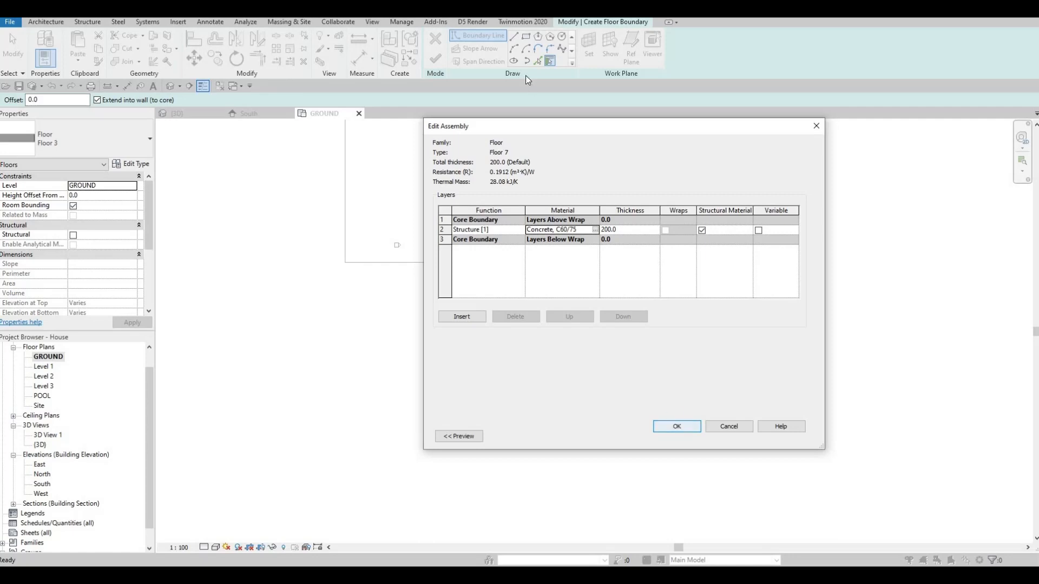
click(677, 427)
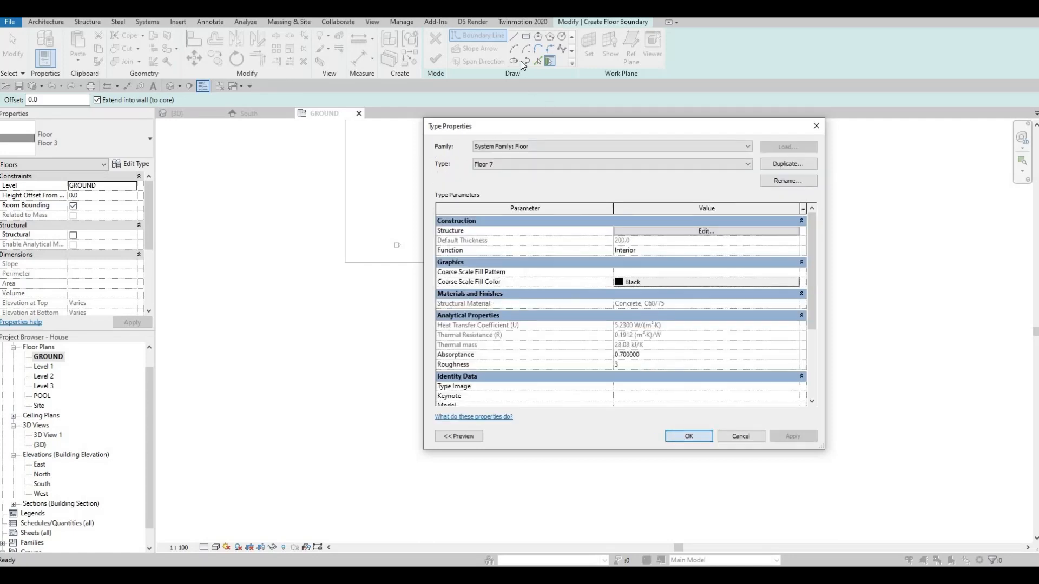
key(Return)
Step: Sketch a rectangular boundary along the grass floor's front edge, about 85000 mm wide and 23000 mm deep
key(l)
key(i)
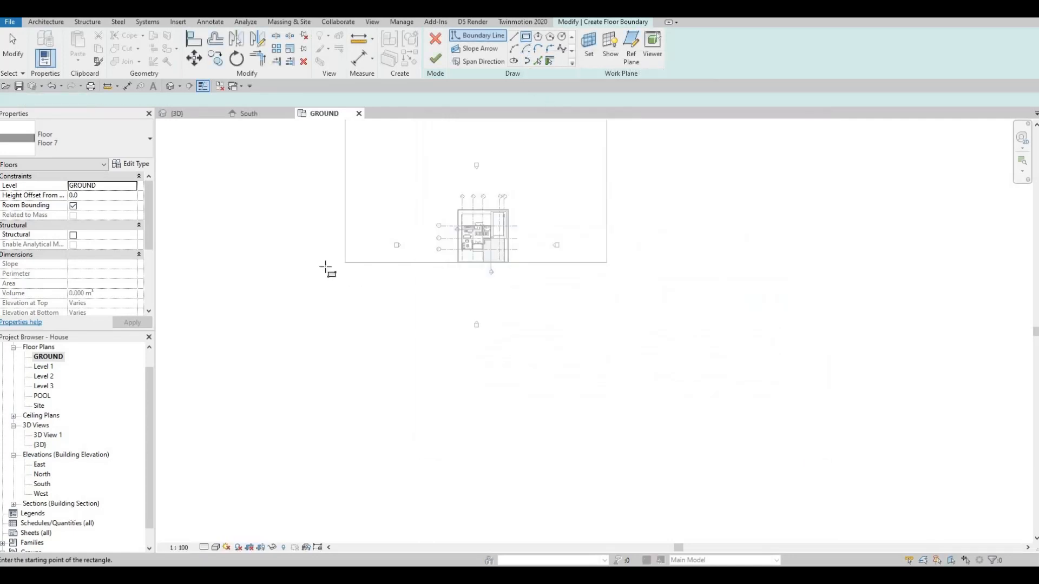
scroll(321, 267, up, 1)
click(669, 368)
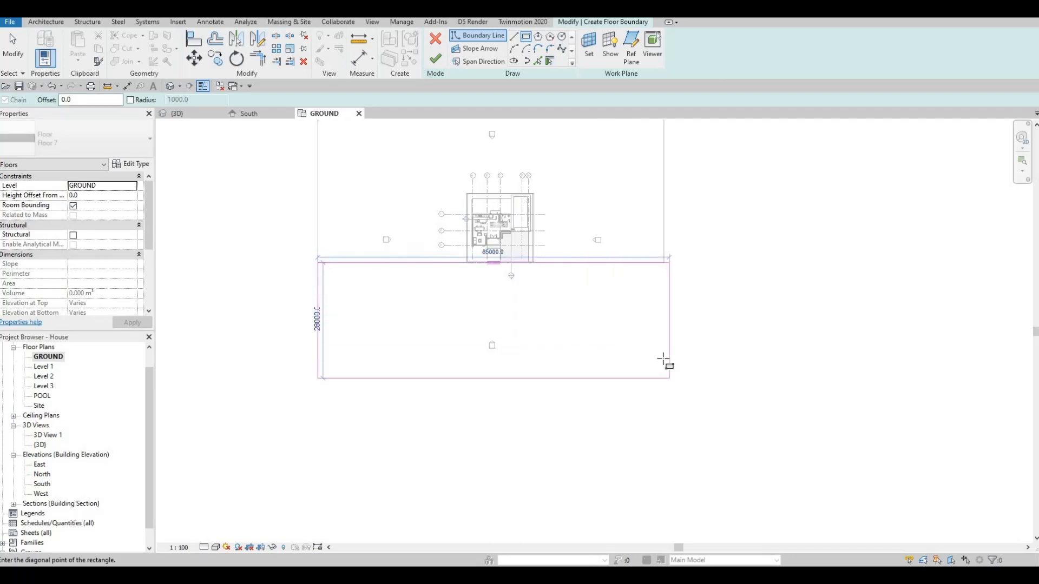
click(663, 297)
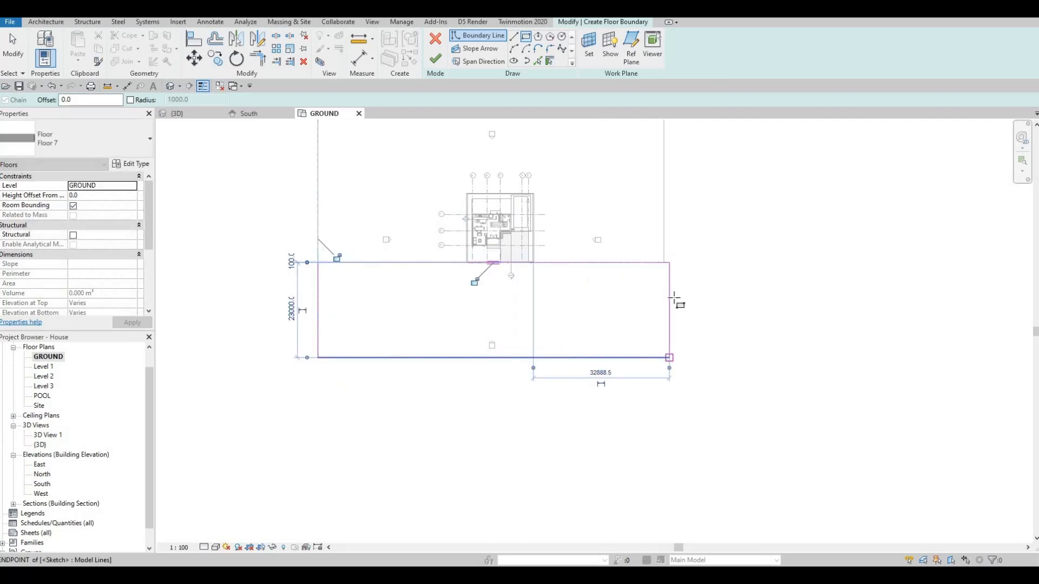
scroll(675, 297, up, 2)
key(Escape)
key(Escape)
Step: Move the new boundary's east edge in and align it with the grass floor's east edge
click(678, 292)
scroll(679, 289, up, 3)
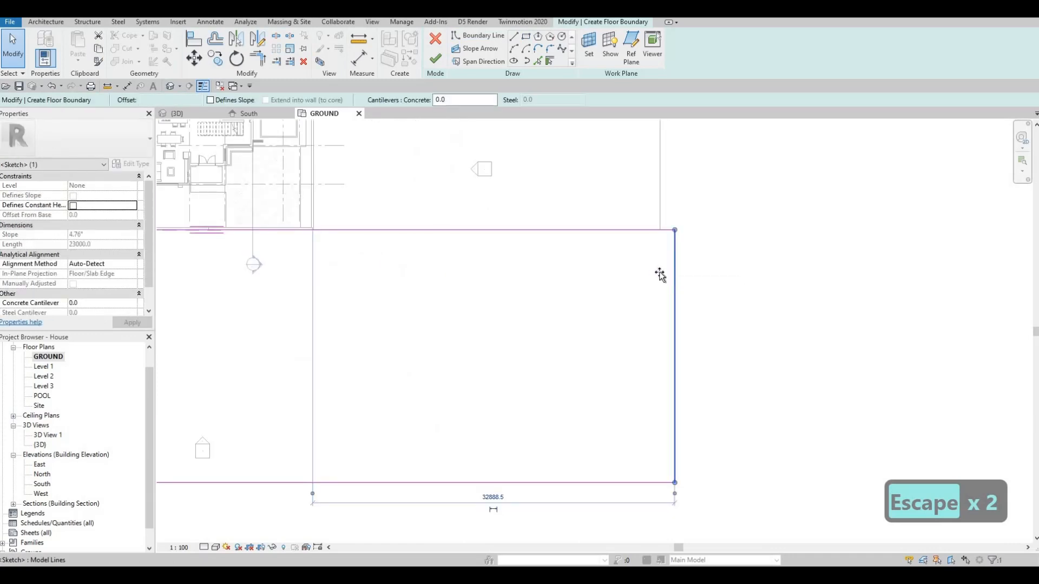
drag(659, 274, 658, 274)
key(Escape)
key(Escape)
key(a)
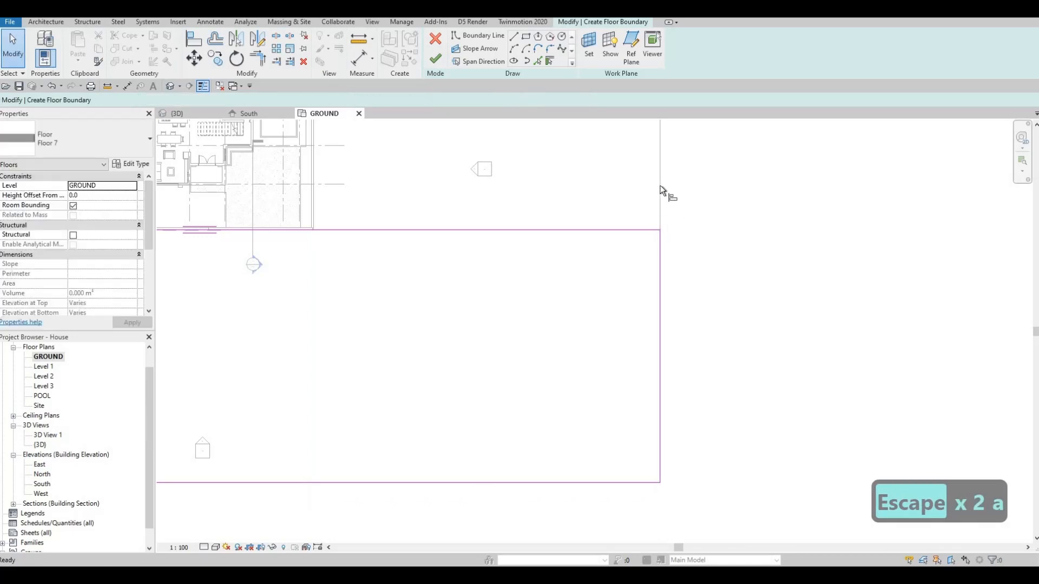
key(l)
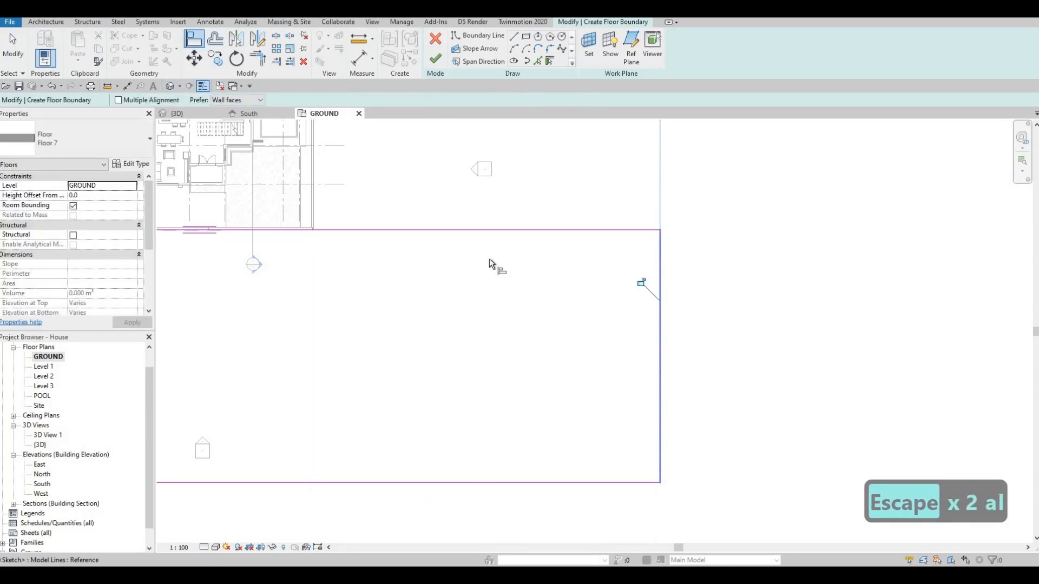
Step: Align the new boundary's west edge with the grass floor's west edge
scroll(489, 259, down, 3)
middle_drag(489, 260, 584, 253)
scroll(287, 198, up, 2)
middle_drag(426, 254, 319, 213)
middle_drag(230, 184, 365, 211)
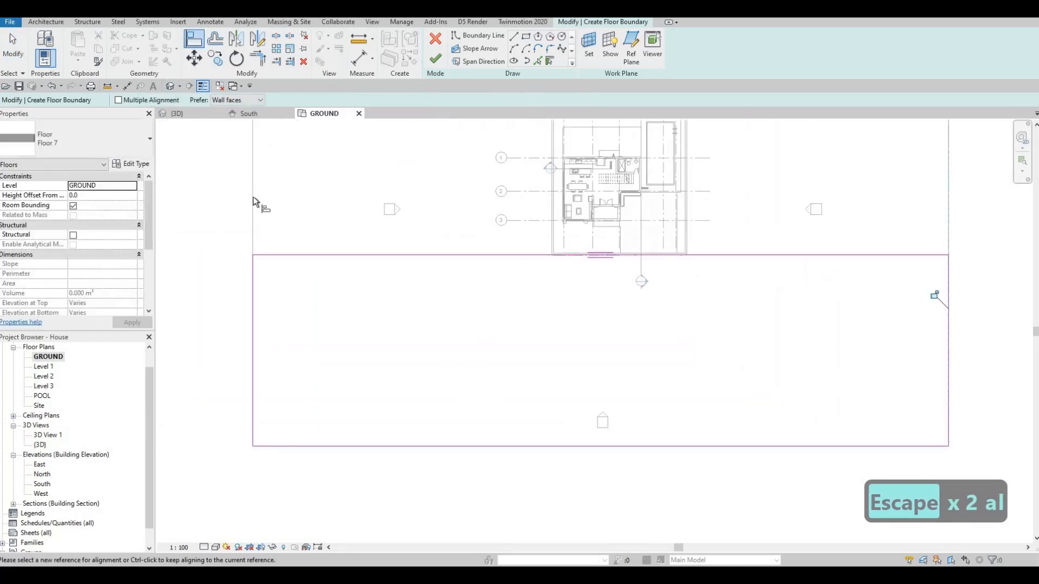
click(253, 198)
click(251, 270)
scroll(266, 263, down, 2)
mouse_move(266, 262)
middle_down()
mouse_move(376, 301)
mouse_move(407, 365)
middle_up()
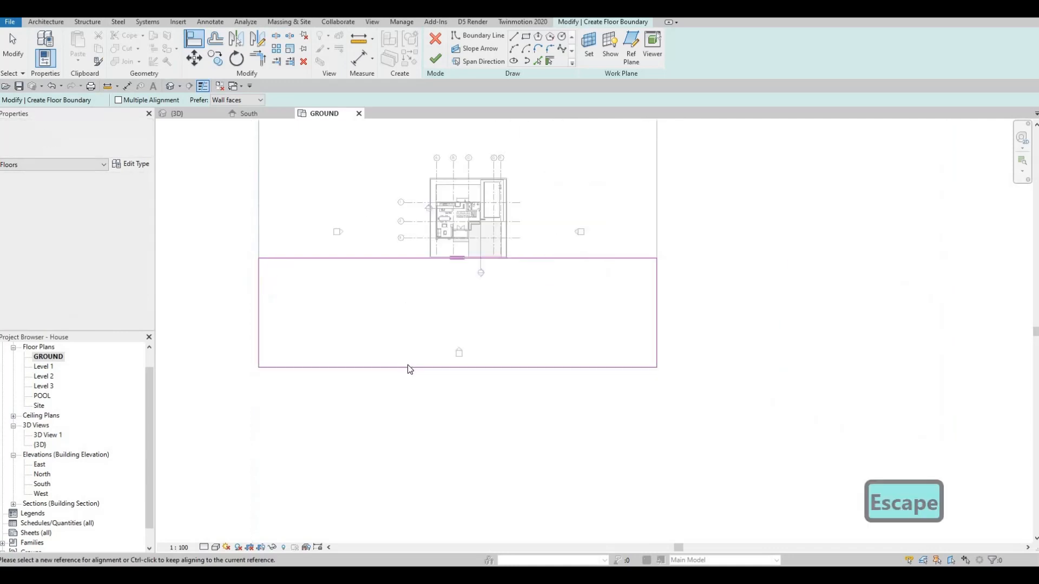
key(Escape)
Step: Move the boundary's front edge closer to the lot and finish the Floor 7 sketch
click(408, 367)
drag(409, 368, 397, 333)
key(Escape)
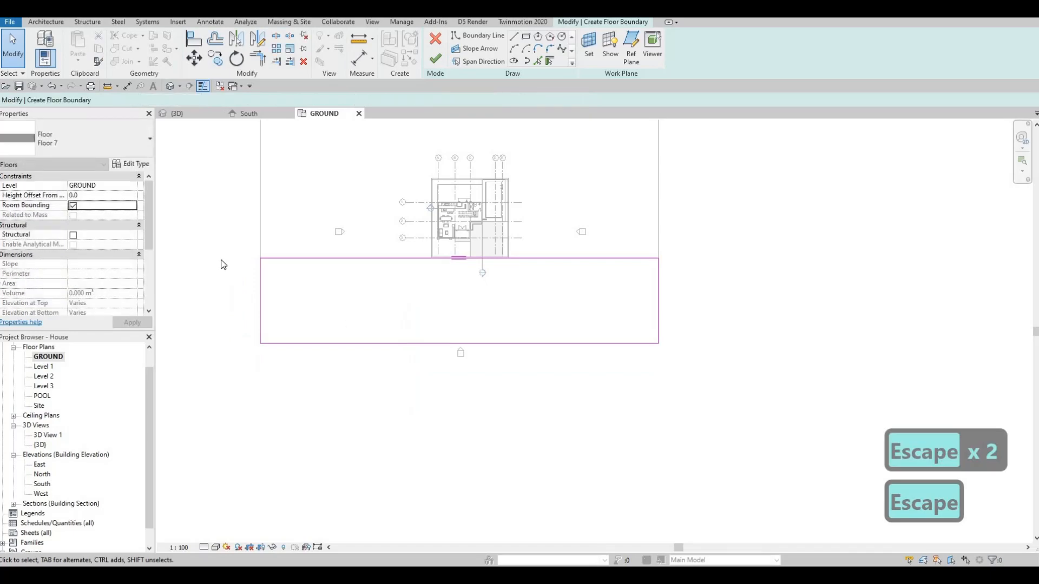
click(437, 61)
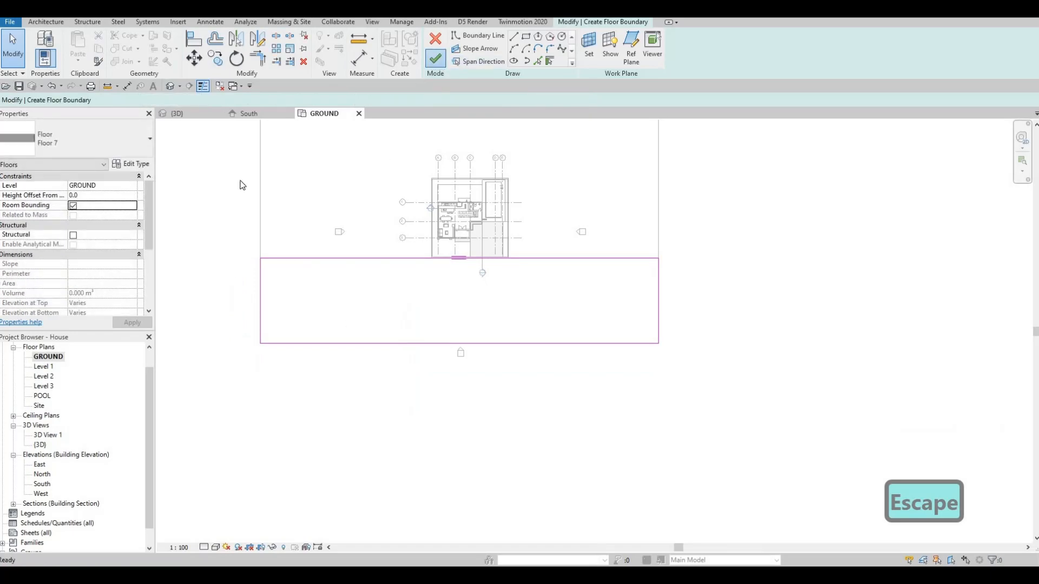
Step: Inspect in 3D how the new concrete floor meets the front fence and the grass floor
key(ctrl+Tab)
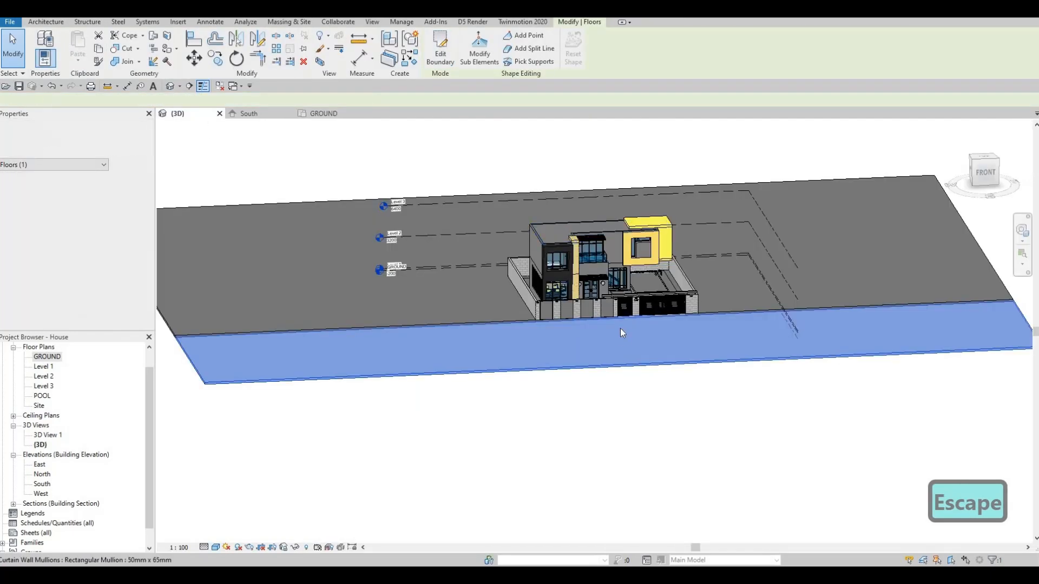
scroll(627, 330, up, 6)
key(Escape)
scroll(579, 303, up, 5)
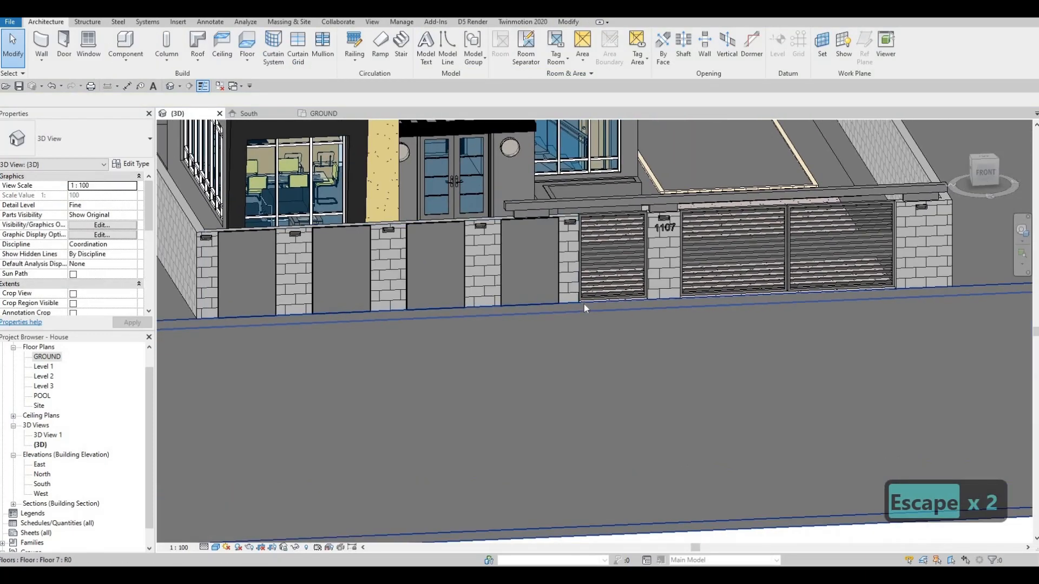
scroll(608, 309, down, 6)
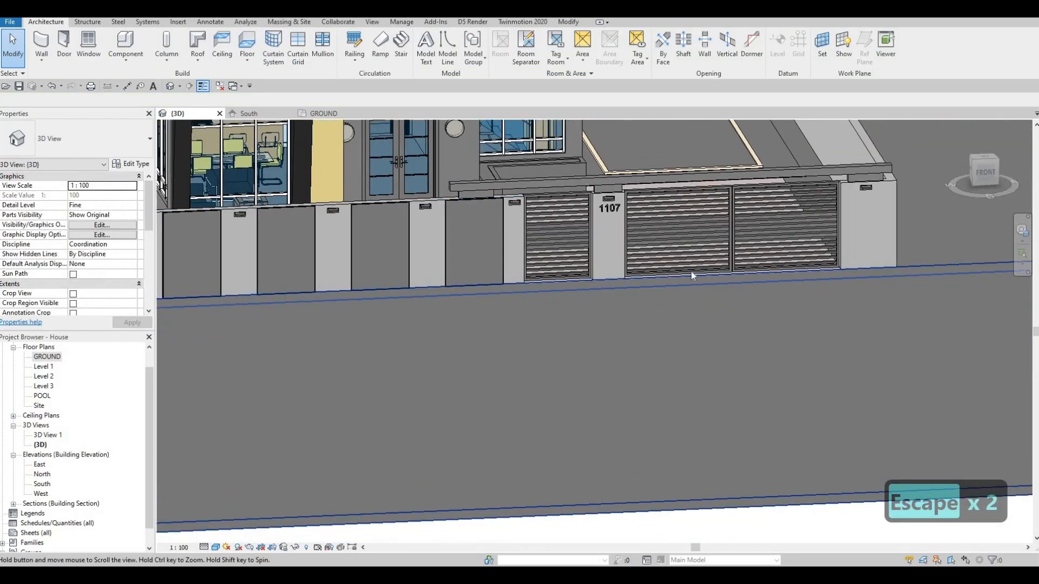
scroll(679, 262, down, 6)
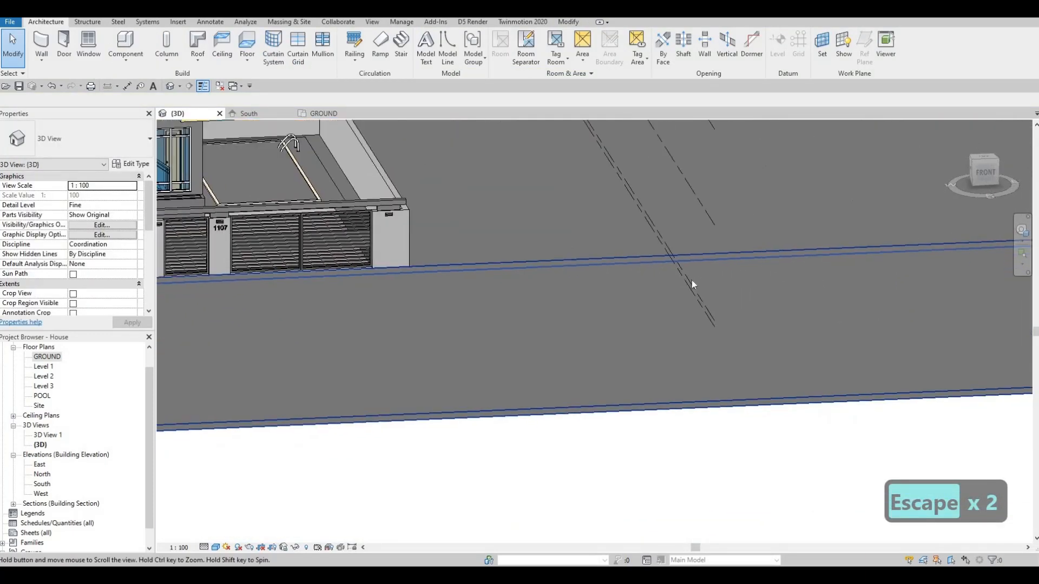
key(Escape)
scroll(583, 307, down, 4)
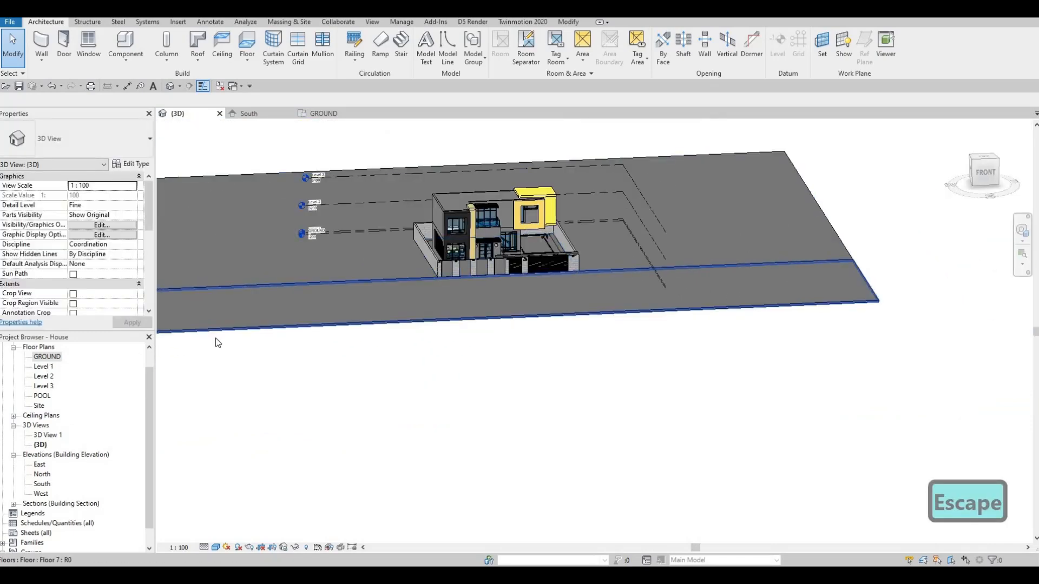
Step: Create another floor like the grass floor on the GROUND plan, sketching a rectangle about 84000 mm wide along the concrete floor's front edge
double_click(47, 356)
middle_drag(261, 248, 240, 295)
scroll(240, 295, down, 1)
key(Escape)
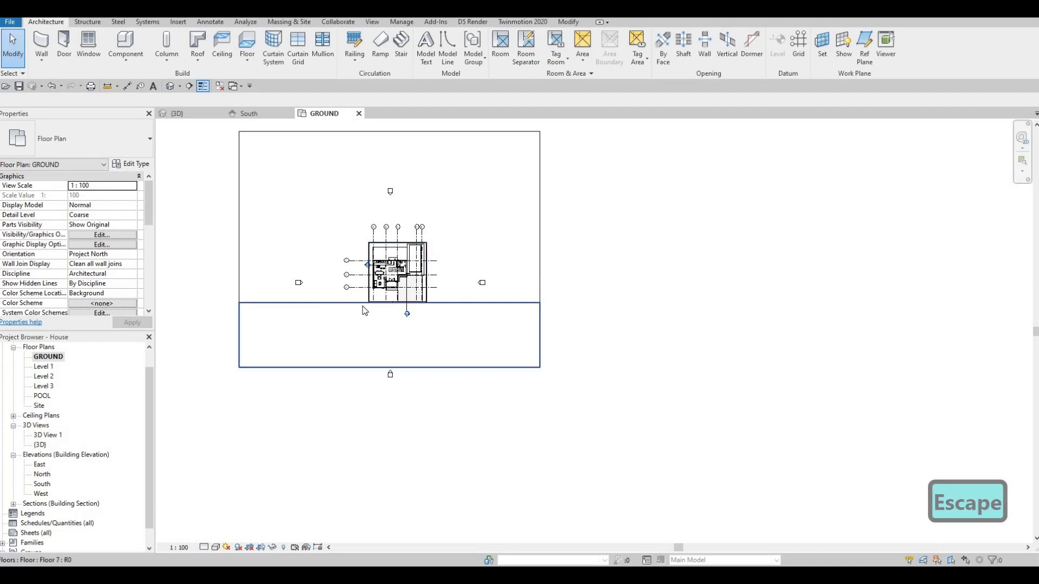
click(239, 233)
key(c)
key(s)
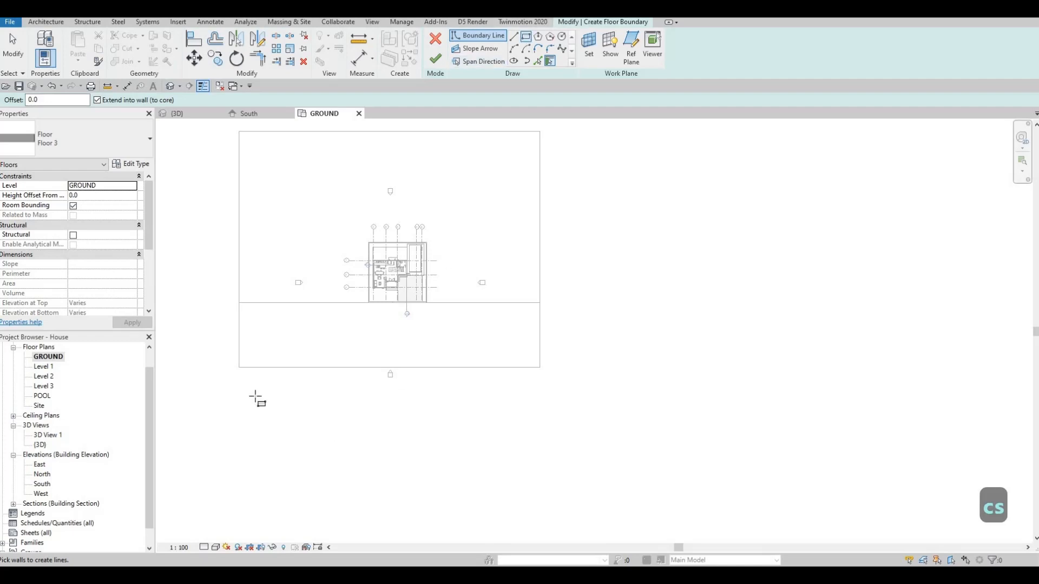
click(238, 368)
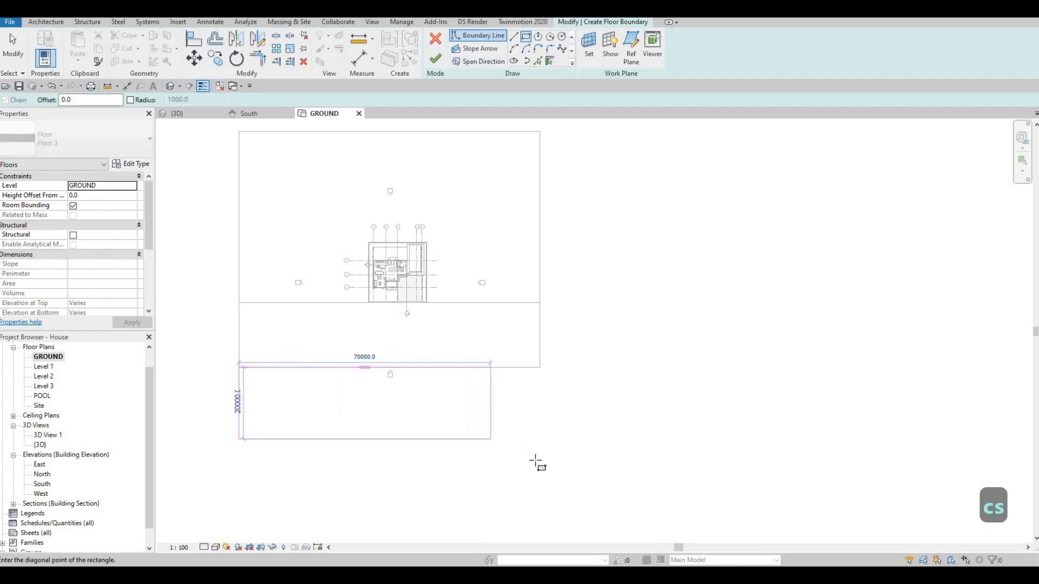
click(540, 432)
key(Escape)
key(Escape)
key(Escape)
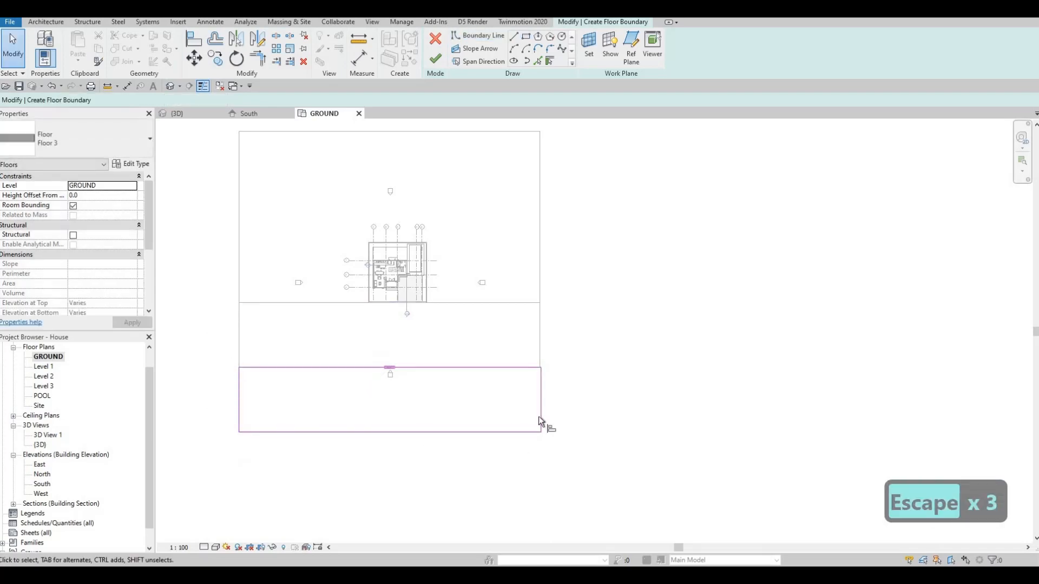
Step: Align the second grass floor boundary's east edge with the east edge of the floors behind it
key(a)
key(l)
click(539, 384)
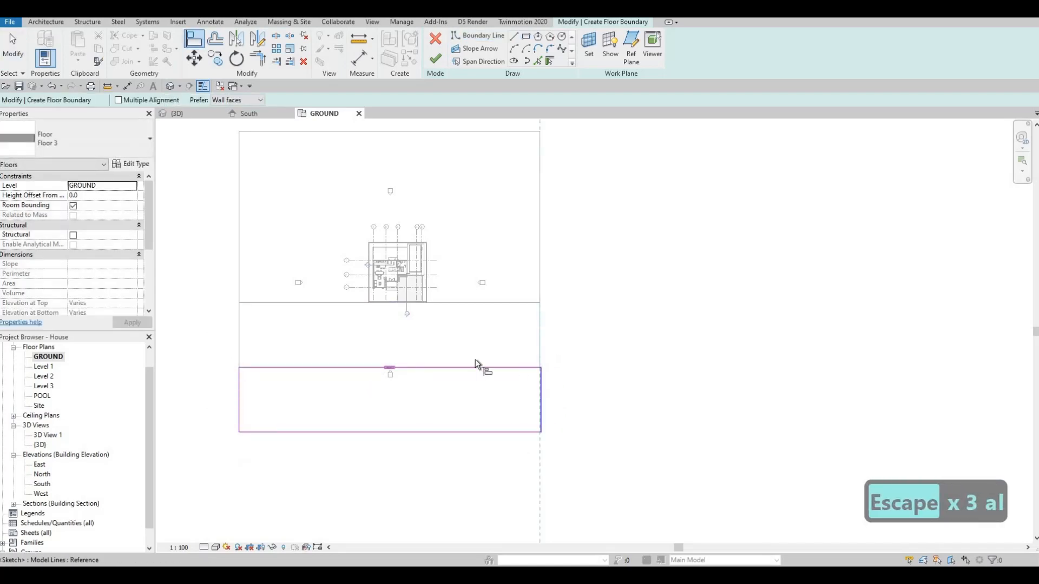
click(540, 400)
key(Escape)
key(Escape)
key(Escape)
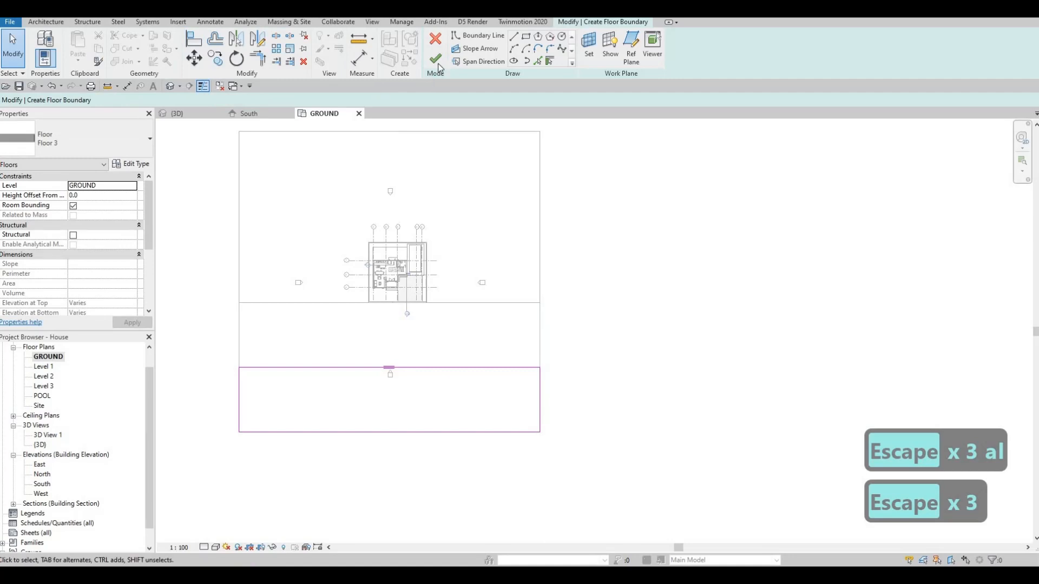
Step: Finish the second grass floor's boundary and check the floors in the South elevation
click(252, 114)
scroll(422, 242, down, 1)
scroll(460, 238, up, 3)
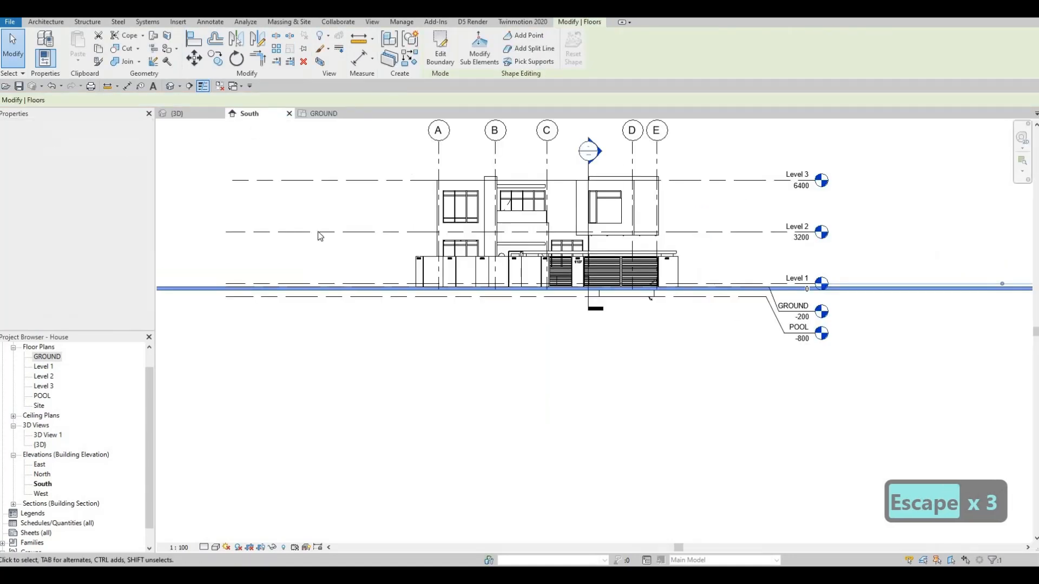
Step: Inspect in 3D how the street floor sits between the two grass floors in front of the house
click(177, 114)
shift+middle_drag(400, 282, 602, 274)
key(Escape)
mouse_move(546, 299)
shift+middle_down()
mouse_move(580, 287)
mouse_move(549, 292)
shift+middle_up()
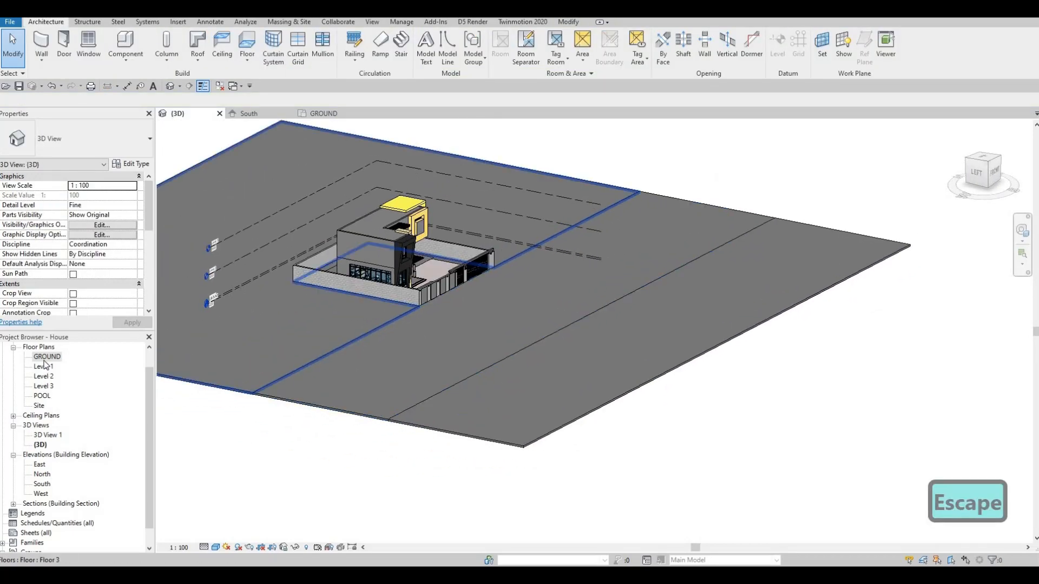
Step: Start another floor like the concrete street floor on the GROUND plan and duplicate its type as Floor 8
double_click(47, 357)
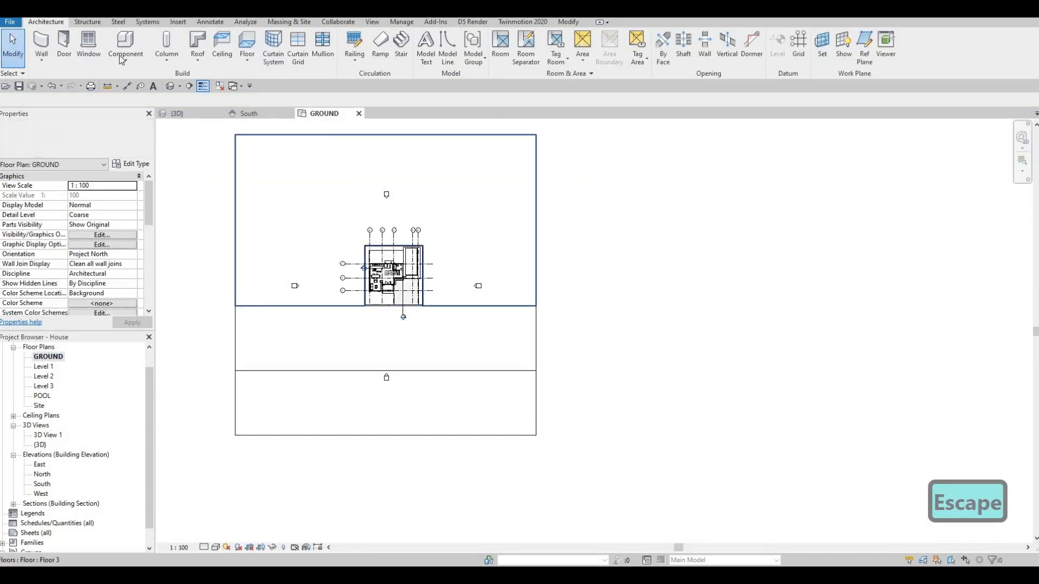
click(291, 356)
key(c)
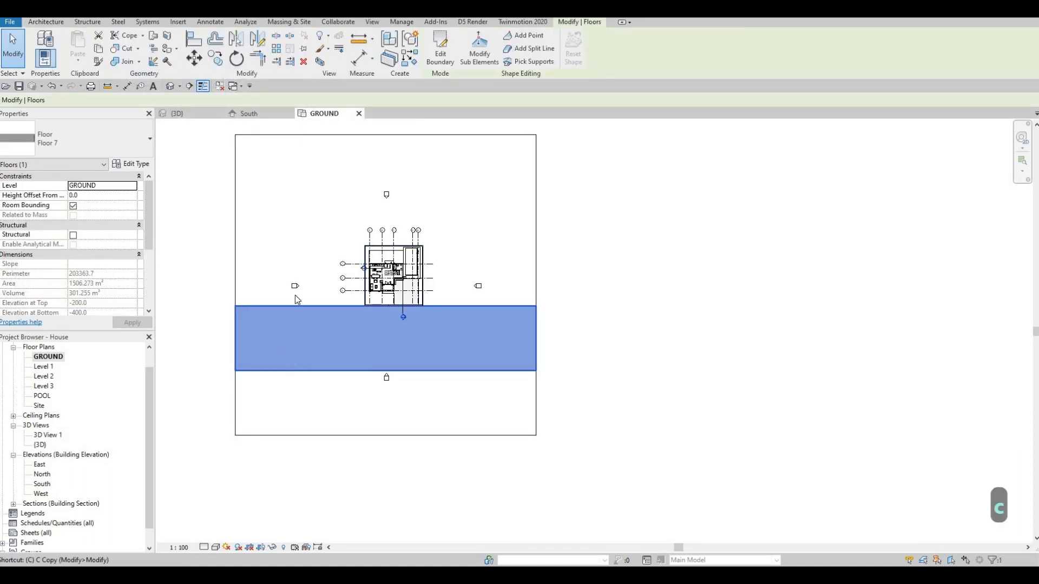
key(s)
click(131, 163)
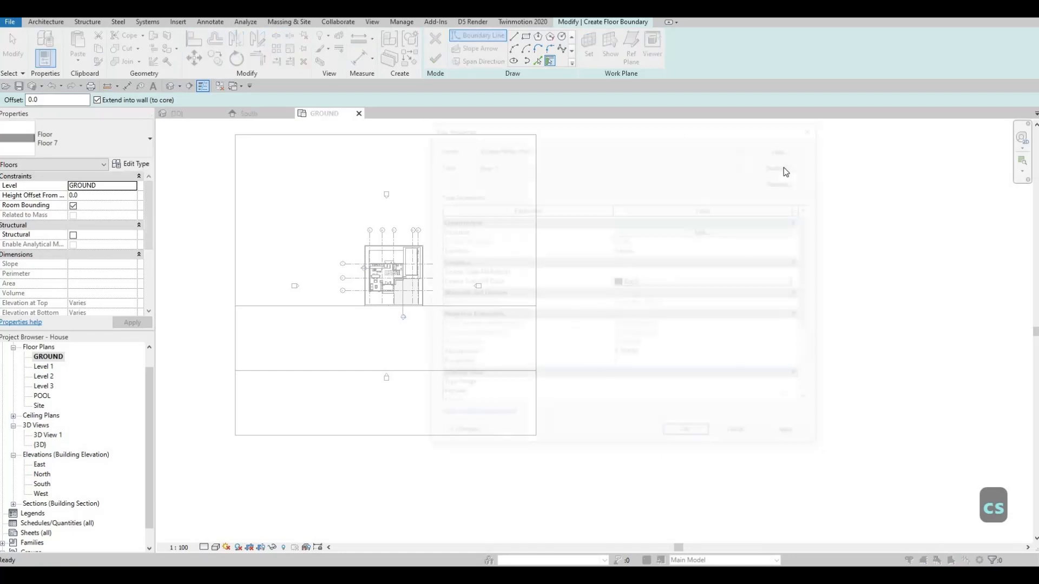
key(Return)
Step: Set the Floor 8 structure layer's material to Concrete, C40/50 from the AEC concrete materials
click(666, 231)
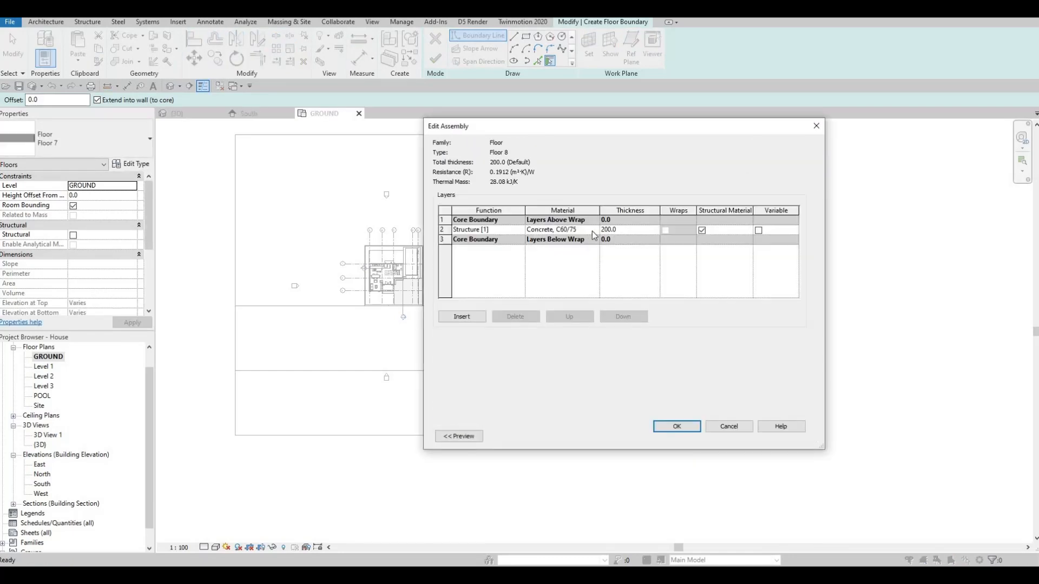
click(593, 229)
click(594, 229)
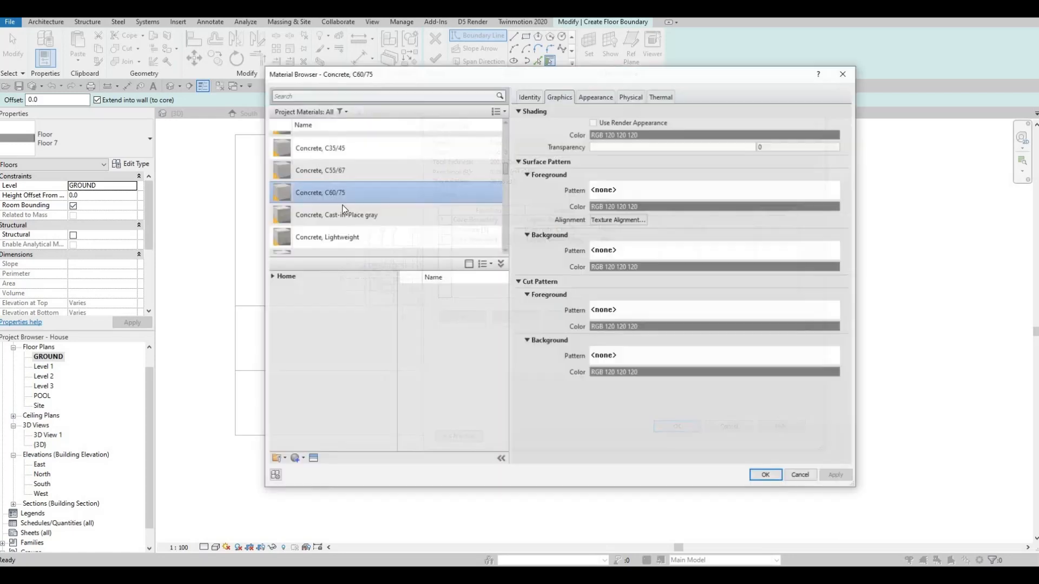
click(275, 277)
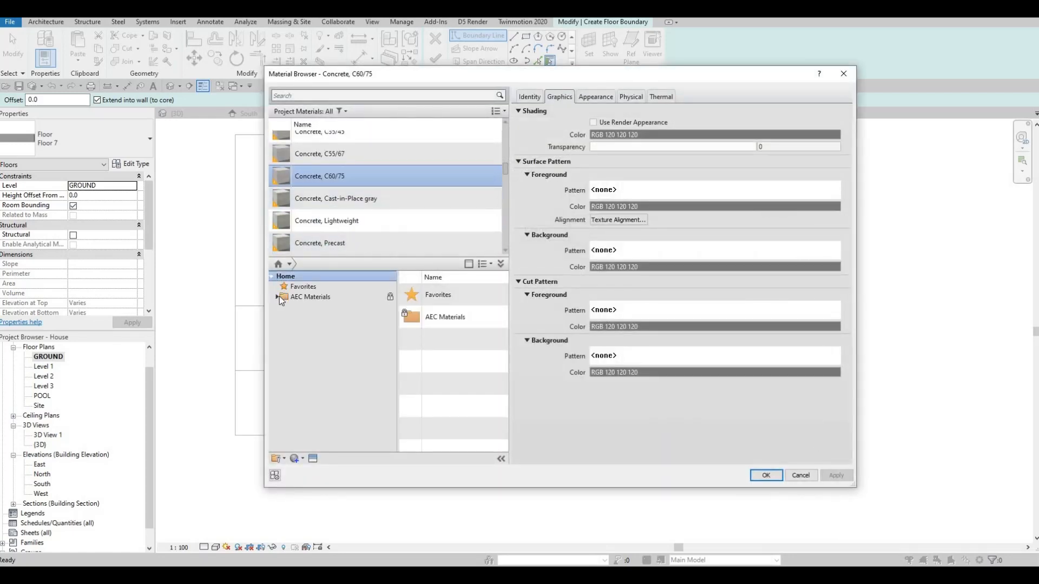
click(279, 297)
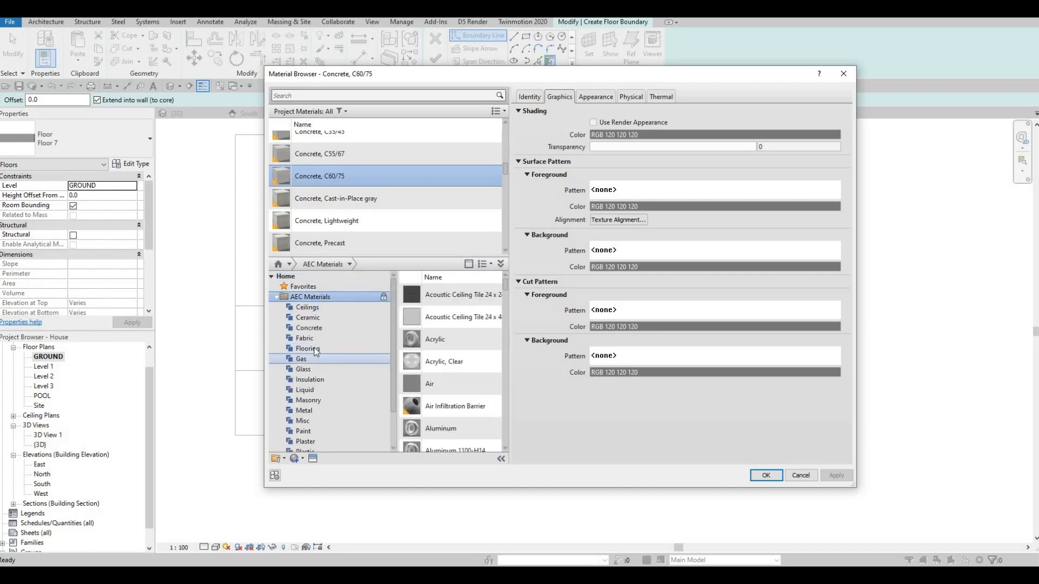
click(314, 328)
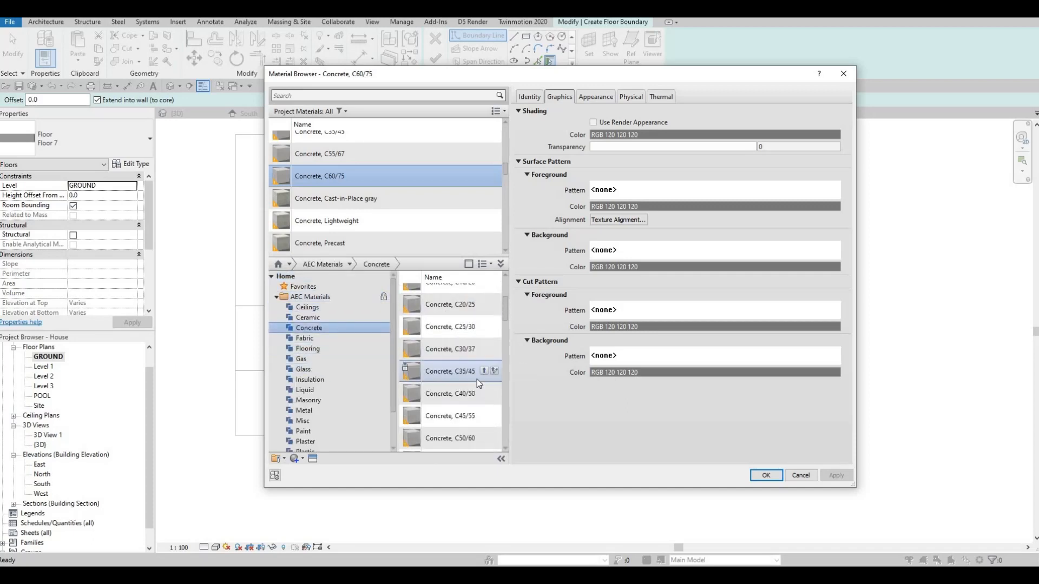
click(484, 393)
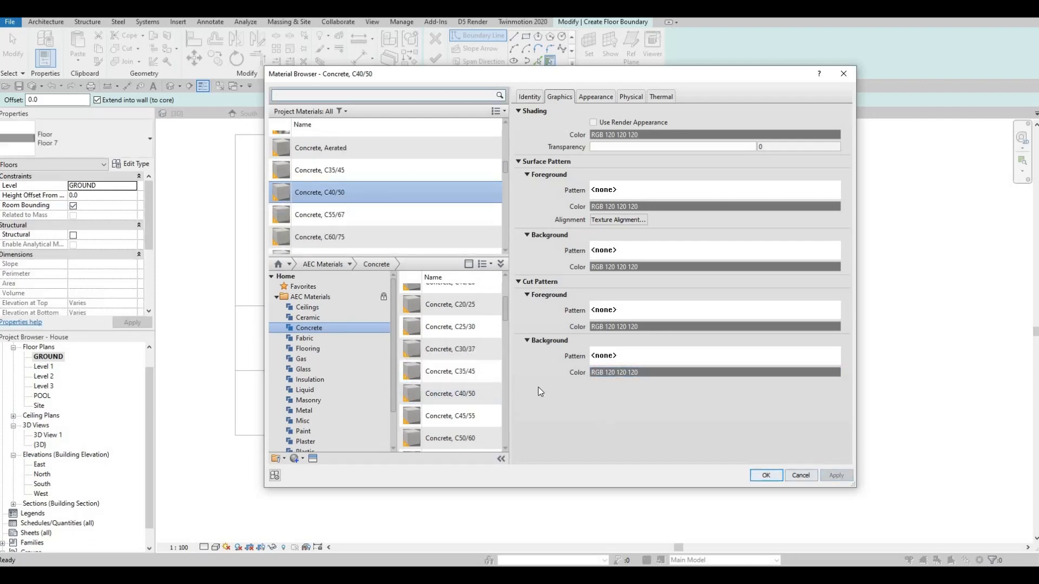
key(Return)
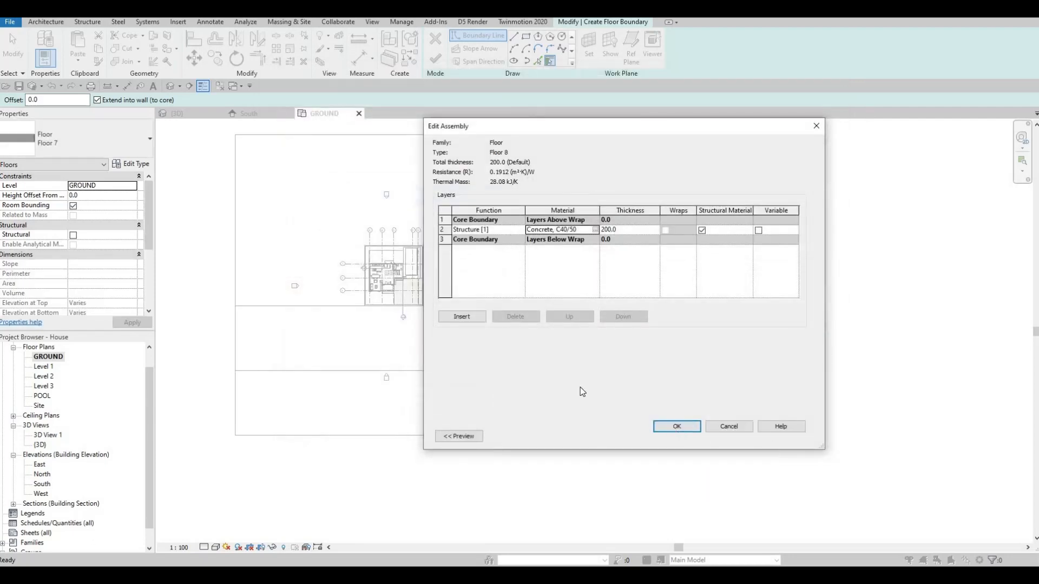
click(676, 426)
click(683, 436)
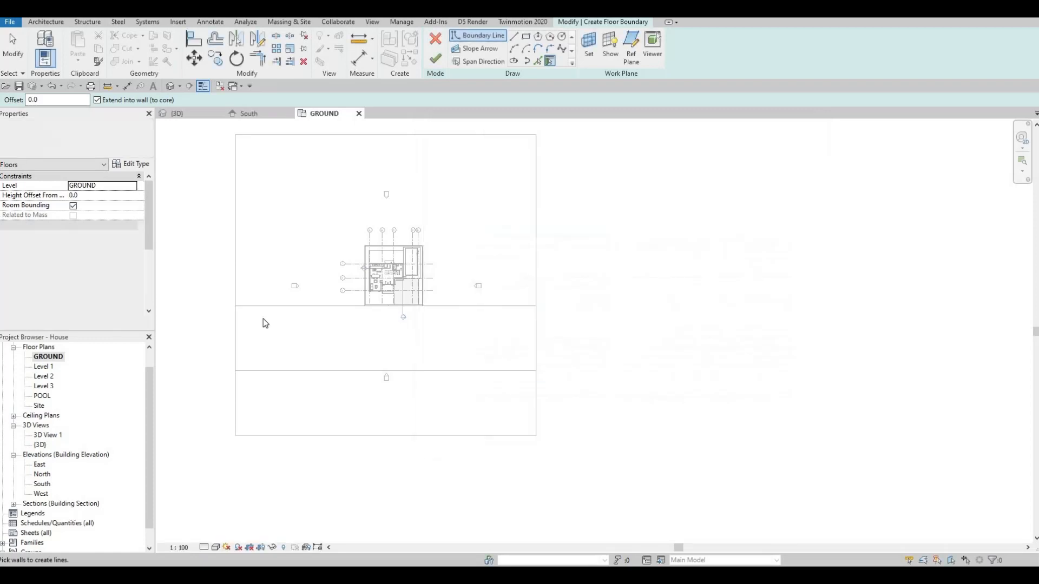
click(526, 36)
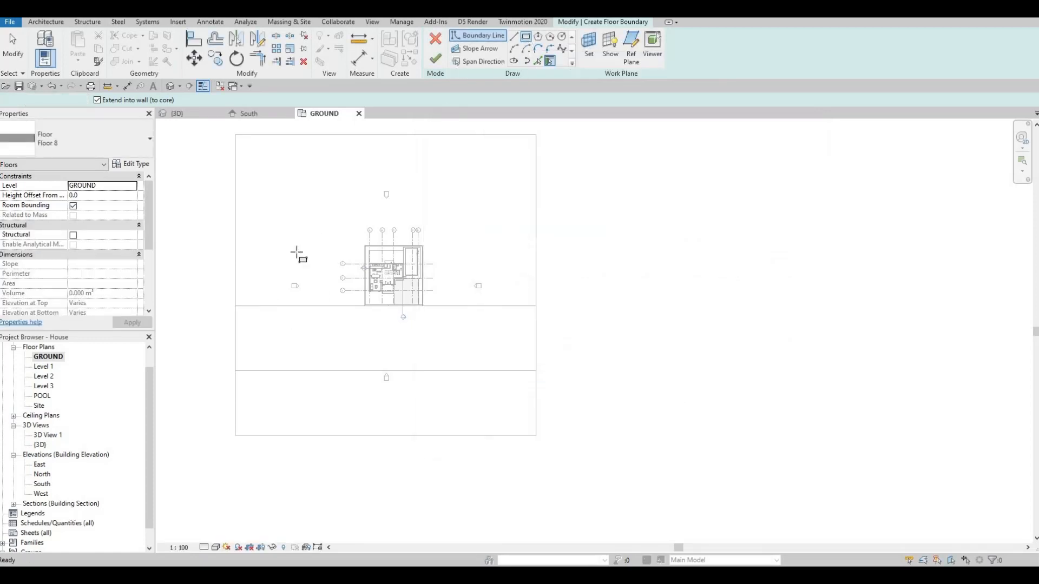
scroll(222, 367, up, 3)
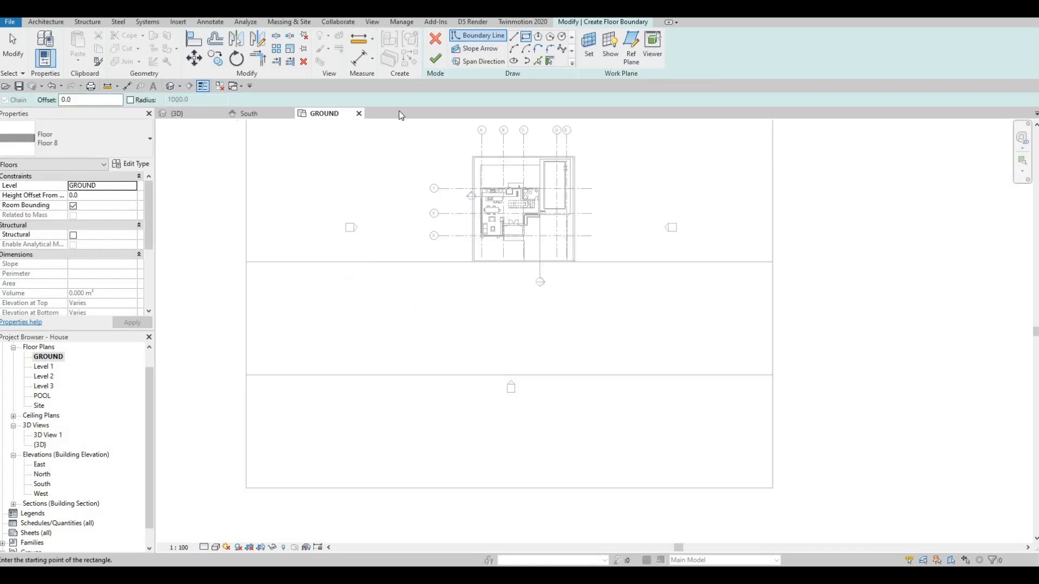
key(Escape)
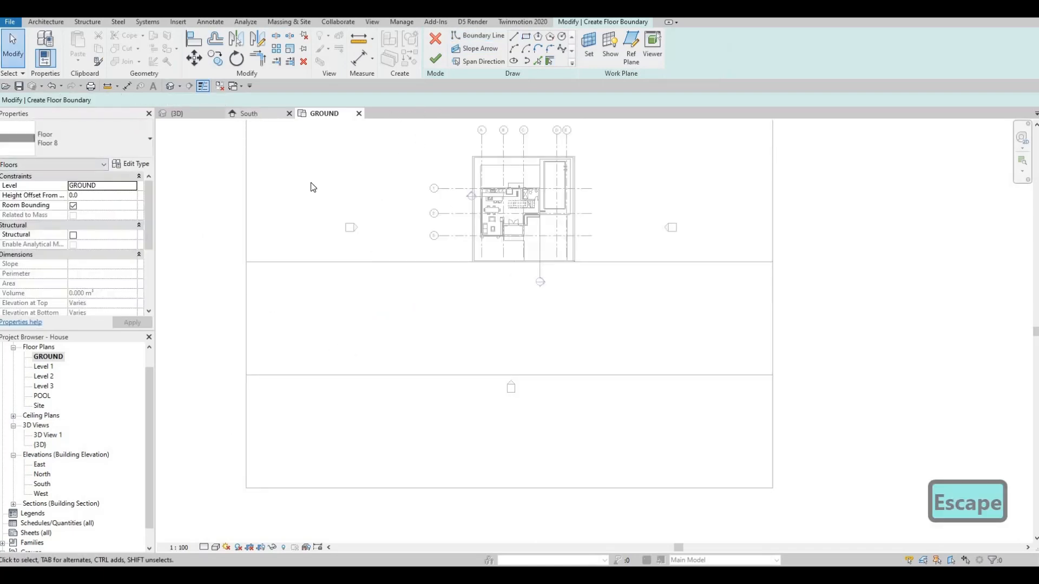
Step: Set the thickness of Floor 8's structure layer to 100
click(144, 164)
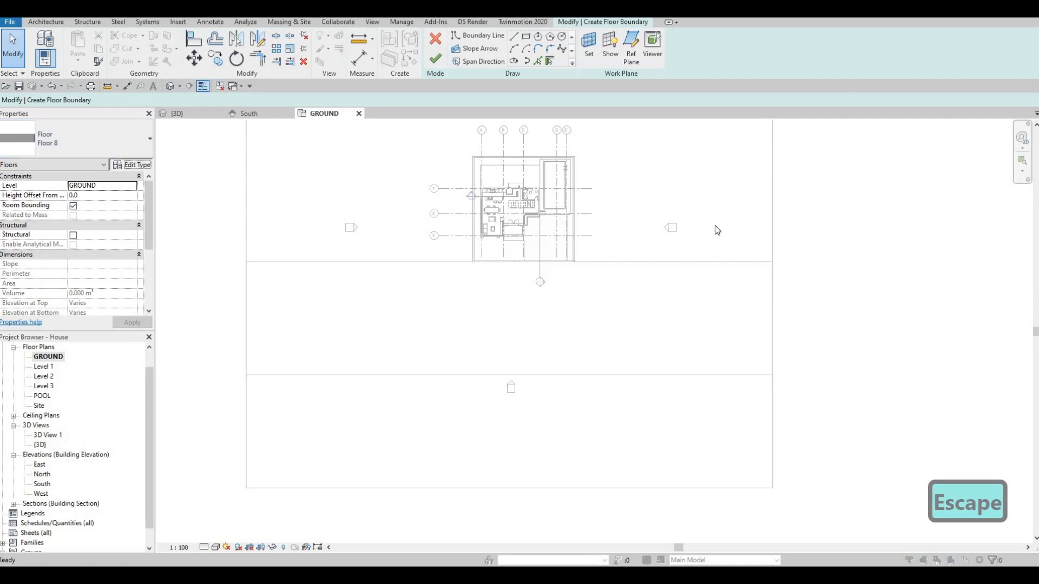
click(624, 230)
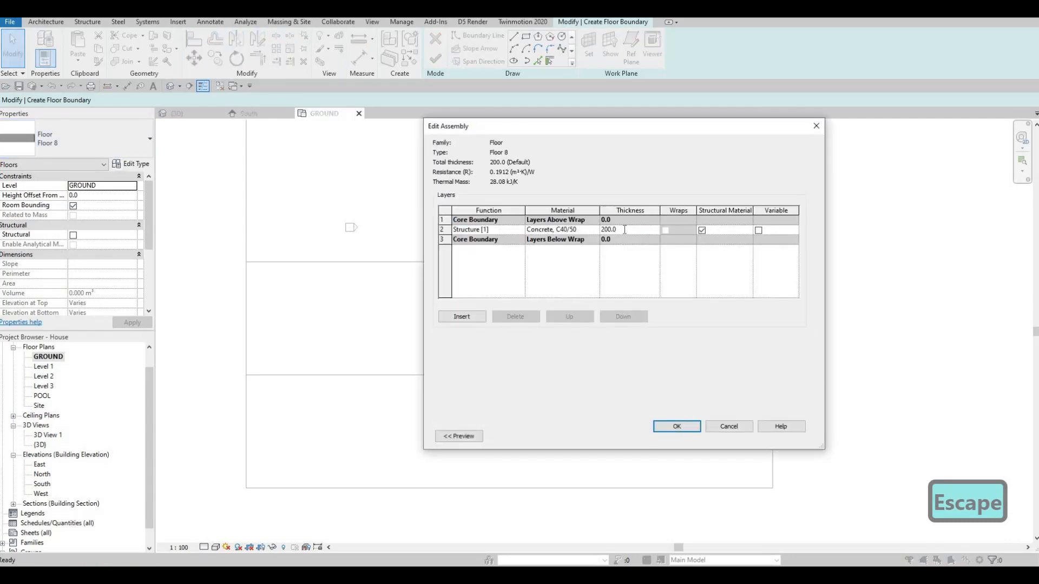
click(624, 229)
text(100)
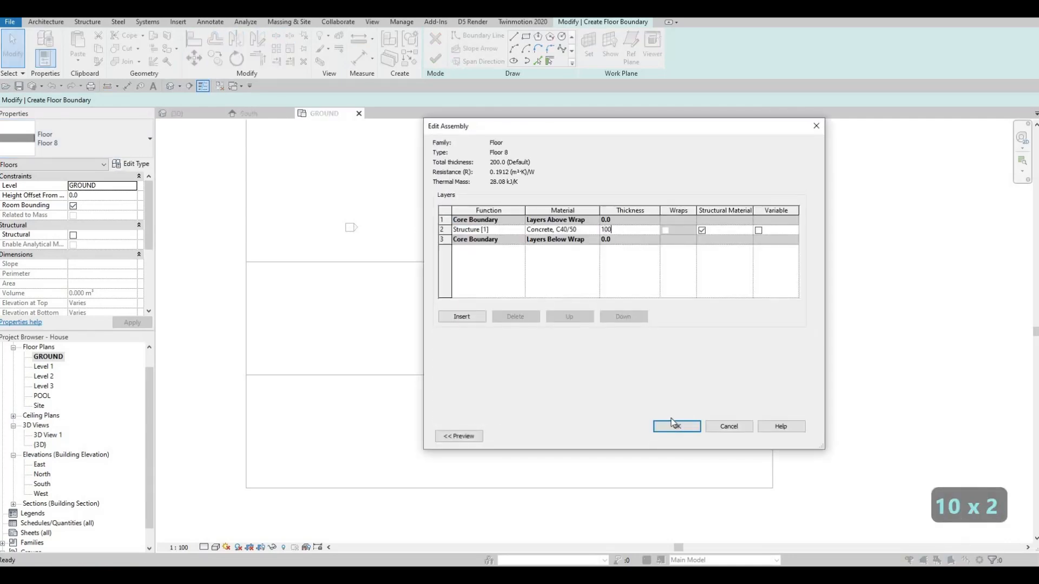
click(678, 427)
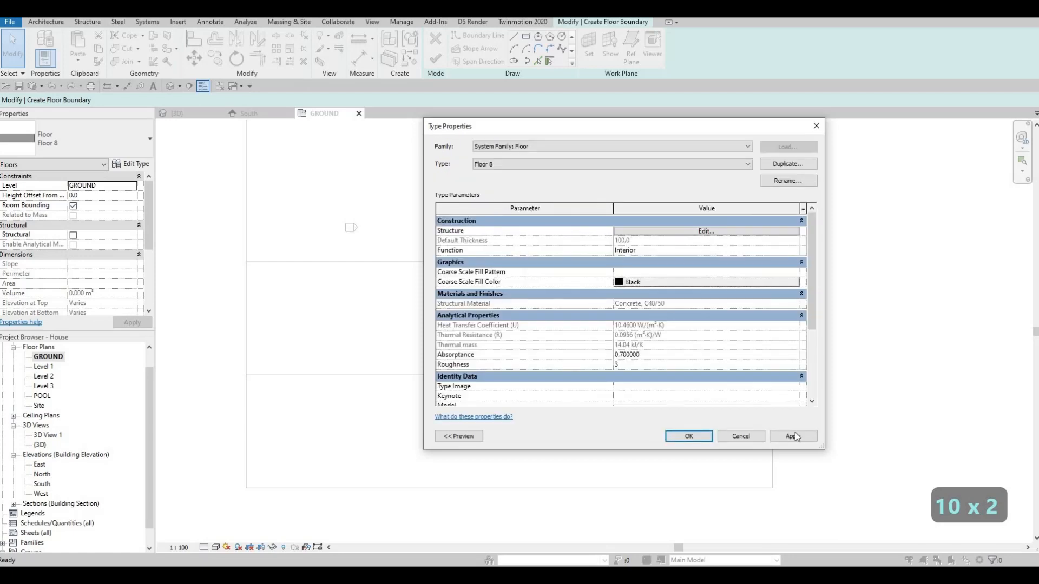
Step: Sketch a rectangular Floor 8 boundary about 83,680 mm long and 2,560 mm wide along the street floor's far edge from the house
click(525, 36)
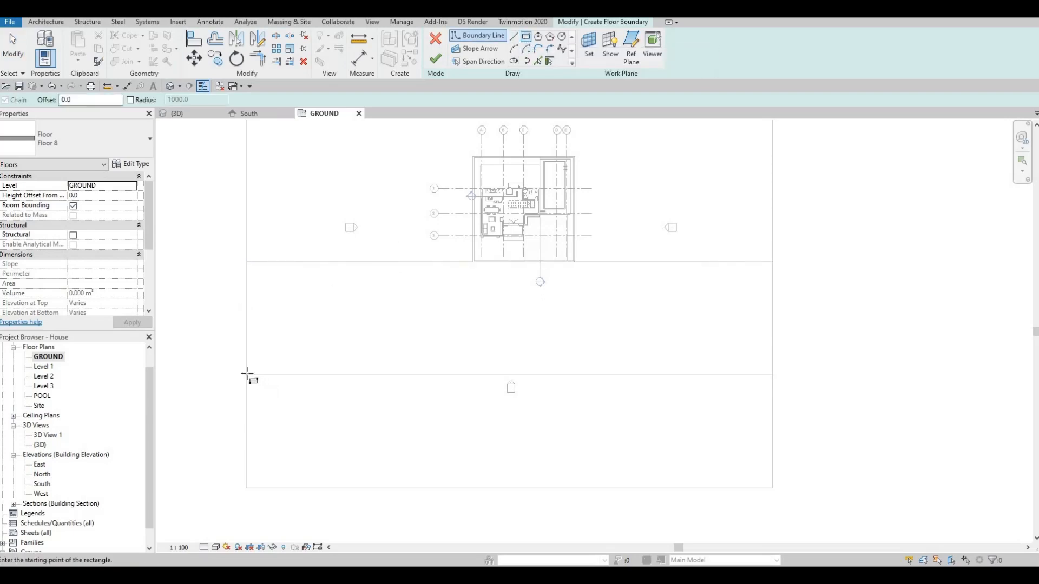
click(327, 364)
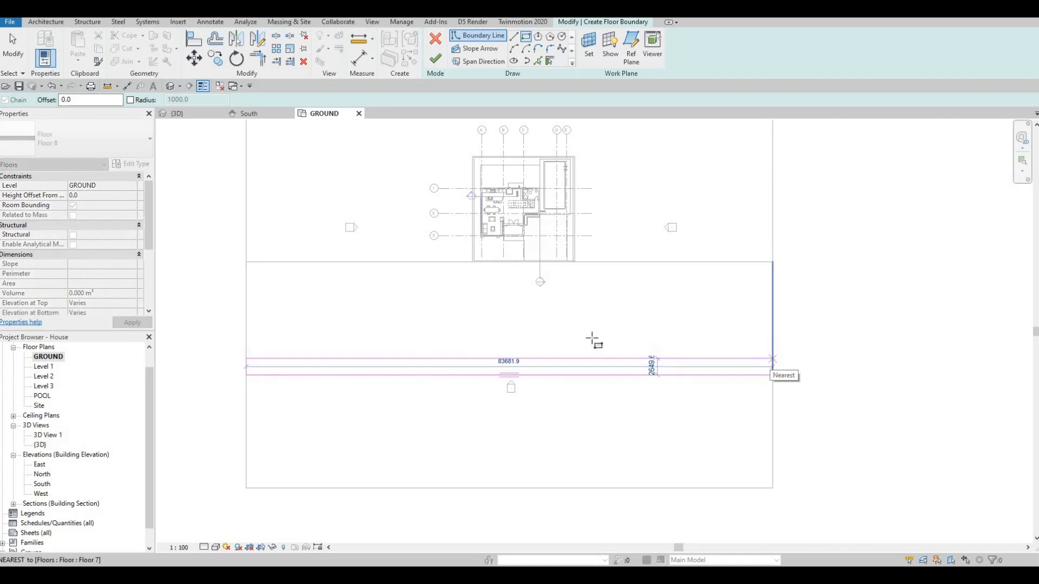
click(772, 358)
key(Escape)
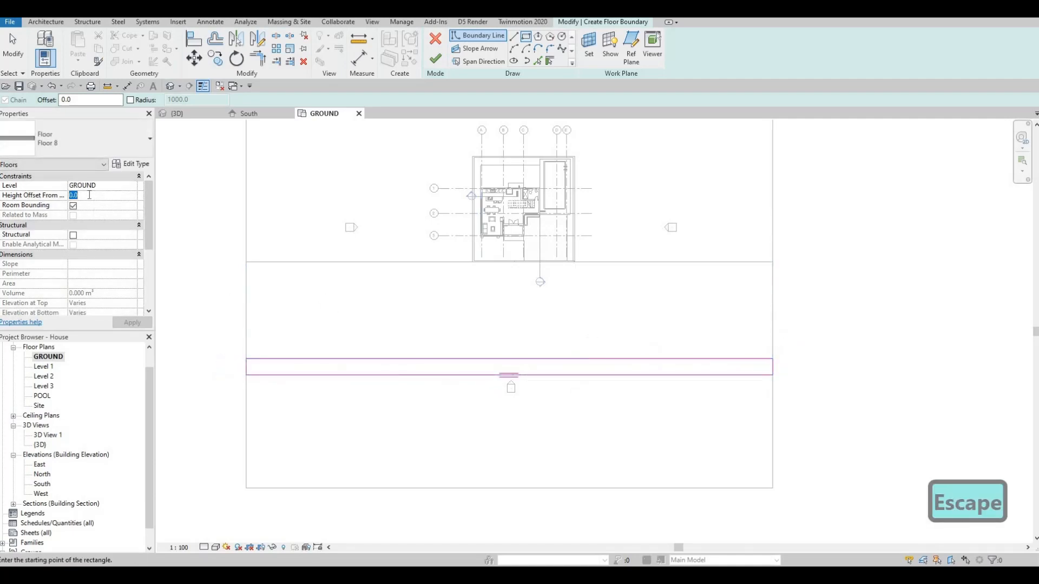
Step: Set the Floor 8 strip's height offset from the level to 100
text(1)
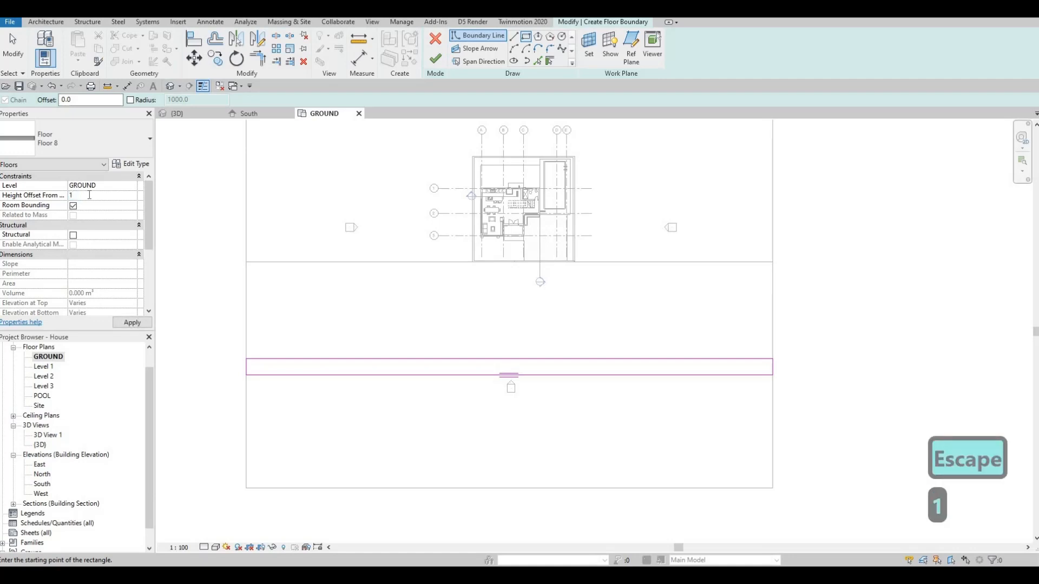
text(00)
click(130, 323)
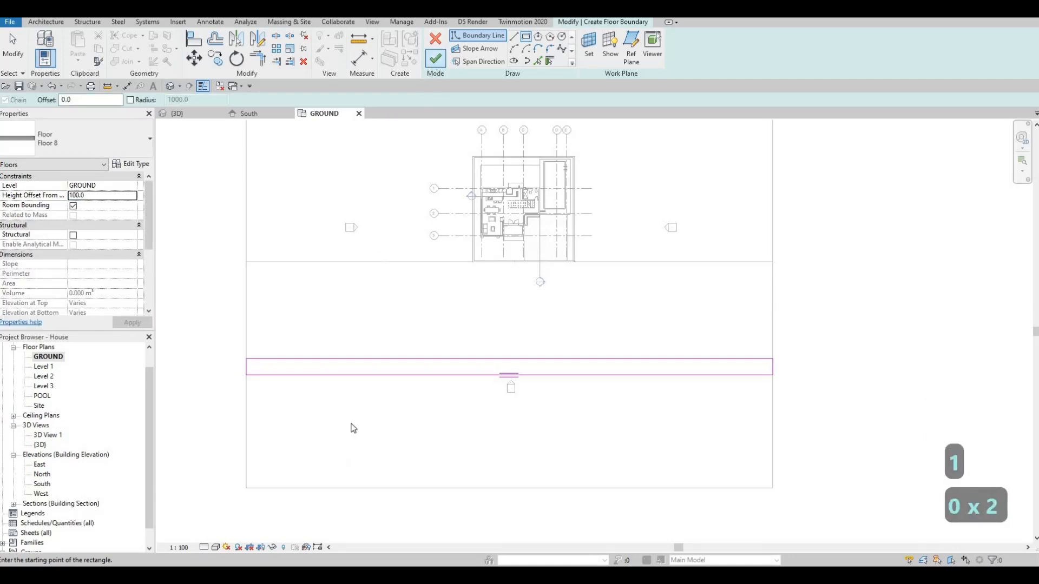
key(Escape)
Step: Set the strip's width to 2500 mm and finish the floor boundary
click(327, 359)
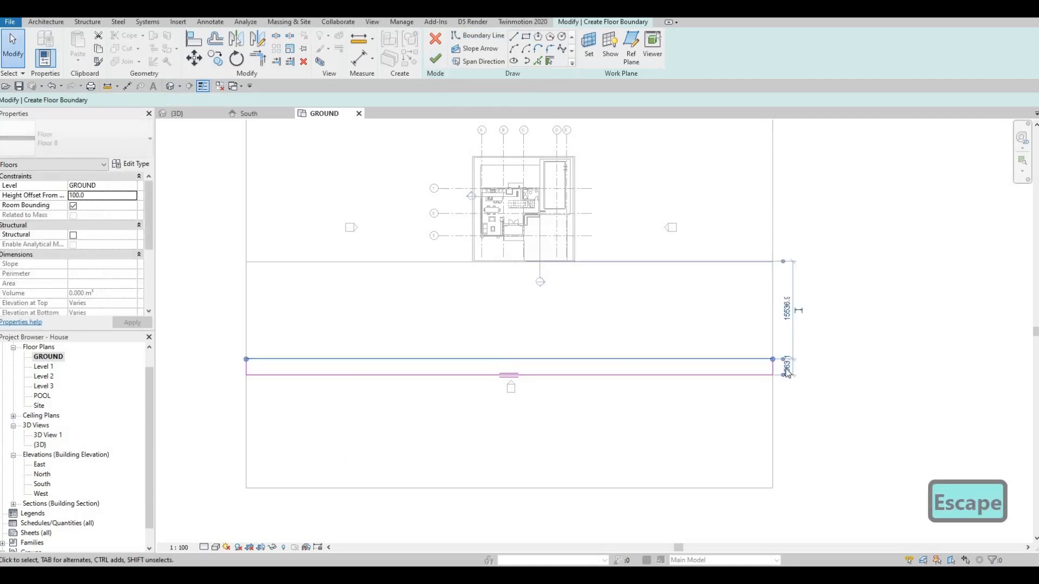
scroll(787, 372, up, 3)
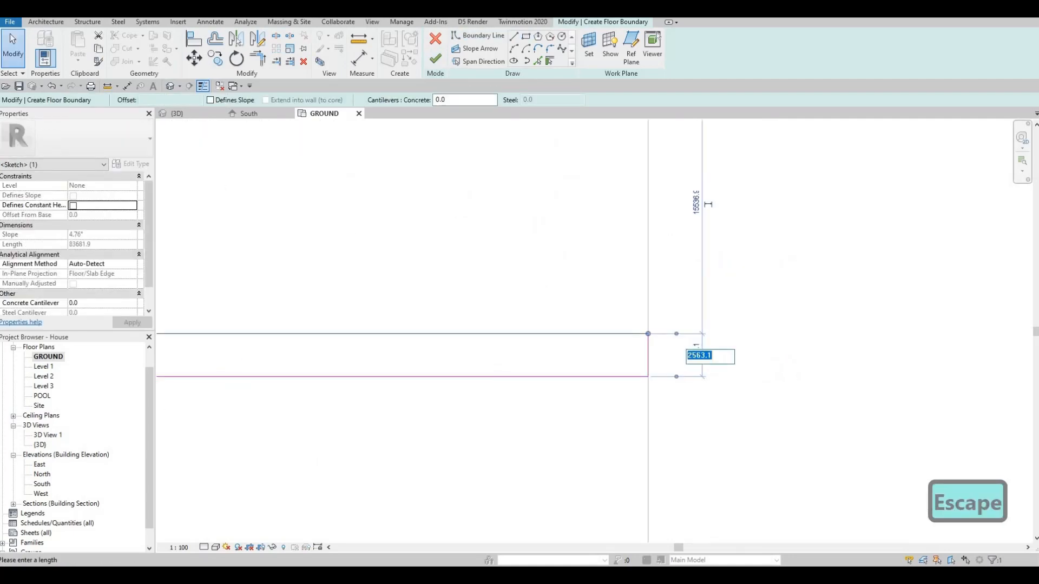
text(2500)
key(Return)
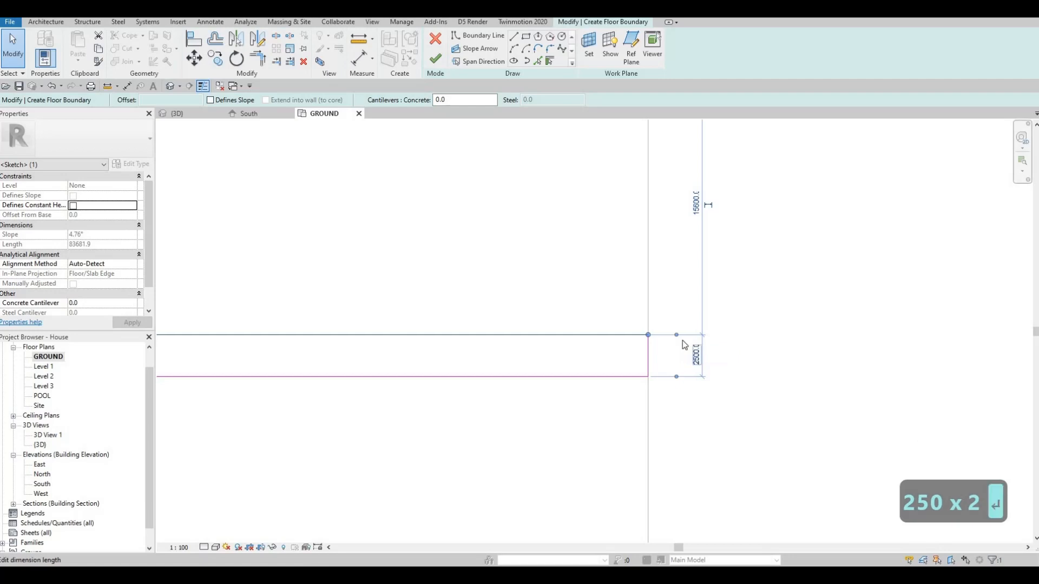
key(Escape)
scroll(563, 278, down, 4)
click(433, 60)
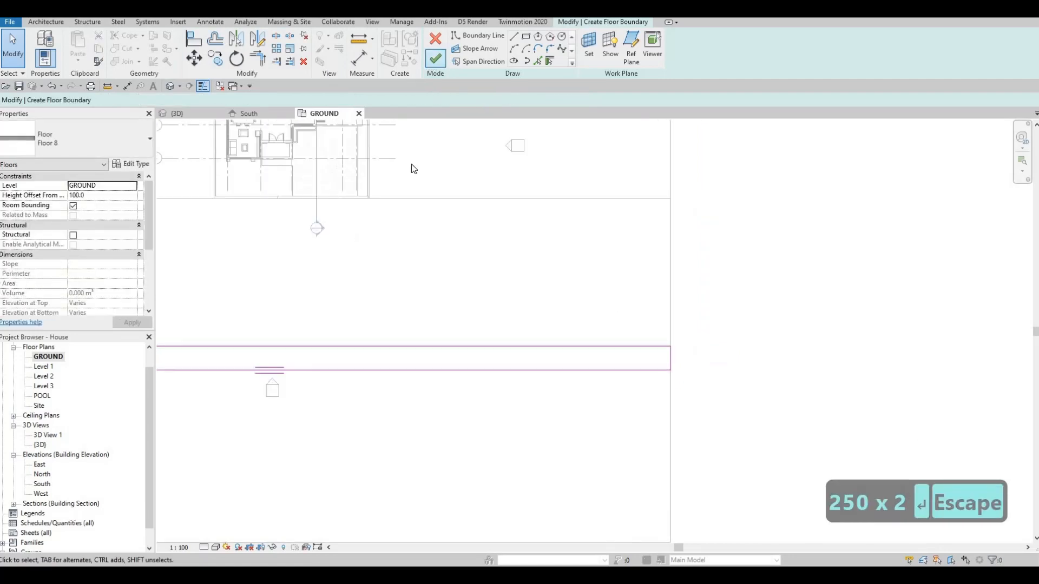
Step: Inspect in 3D how the new concrete strip sits on the edge of the street floor
click(169, 86)
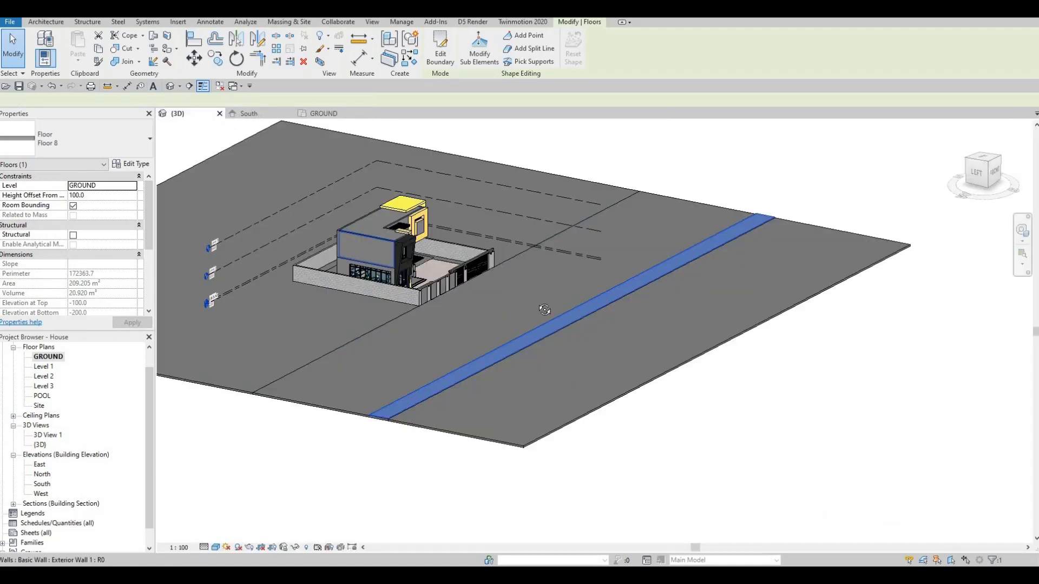
shift+middle_drag(589, 392, 645, 386)
scroll(620, 374, up, 9)
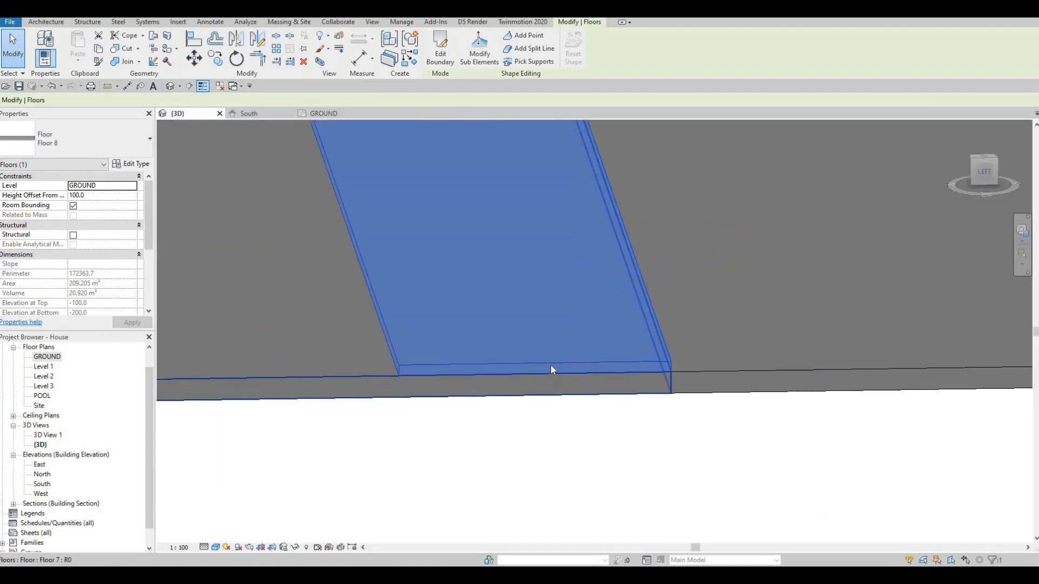
key(Escape)
scroll(554, 350, down, 3)
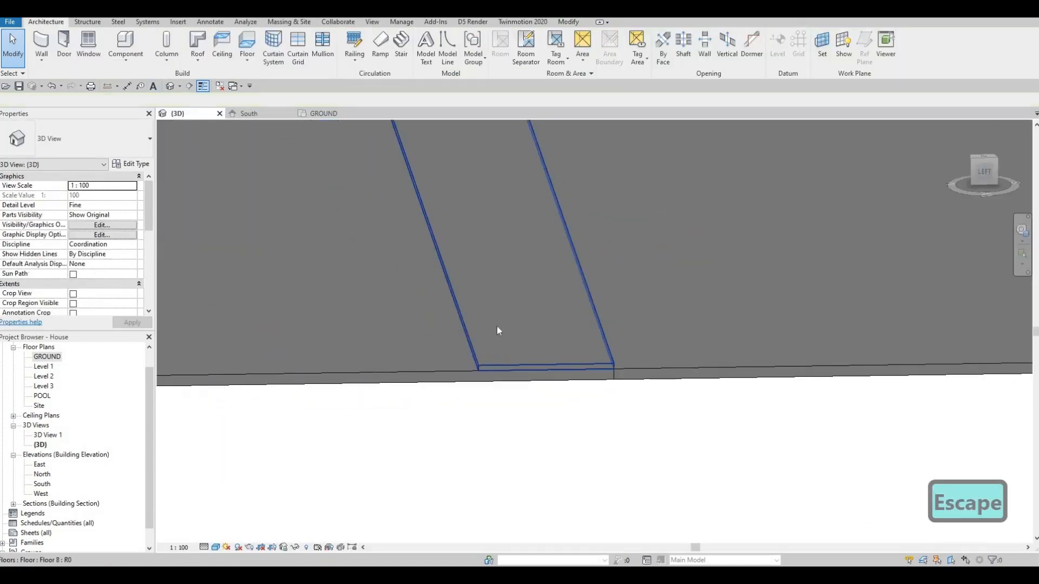
Step: Start another floor similar to the Floor 8 strip on the GROUND plan
double_click(47, 357)
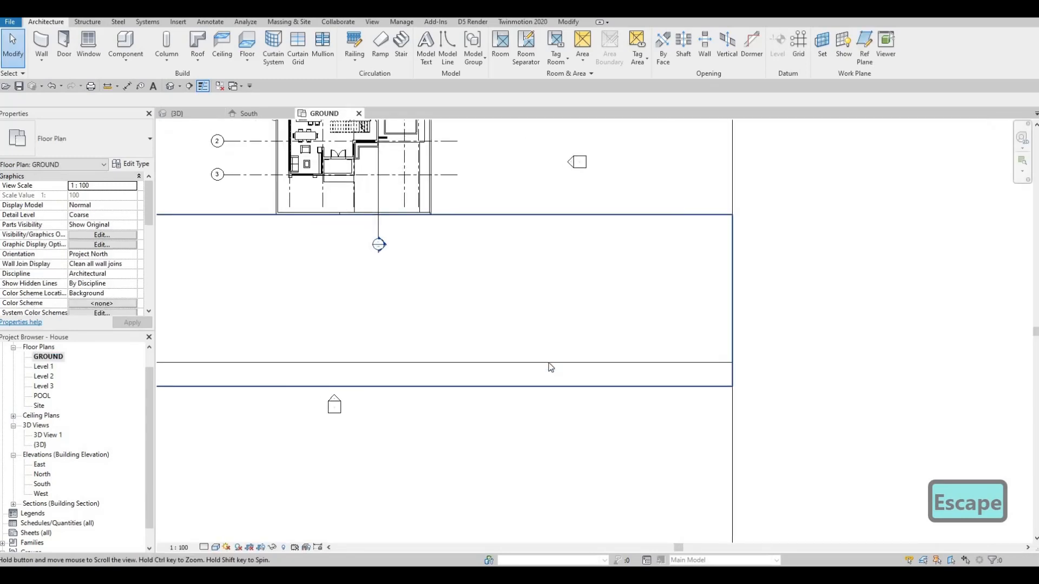
key(Escape)
click(545, 363)
middle_drag(295, 289, 400, 287)
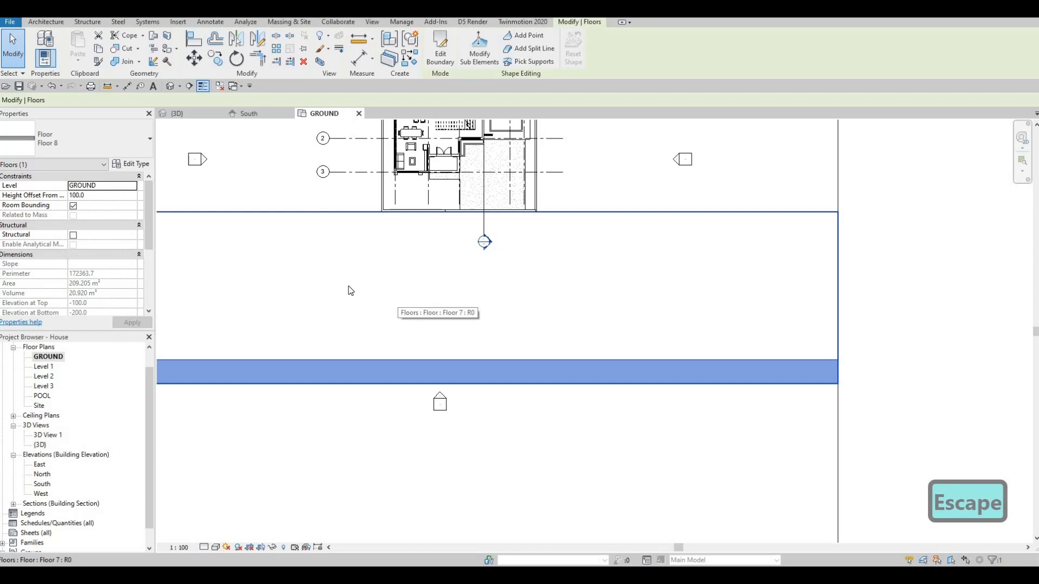
key(c)
key(s)
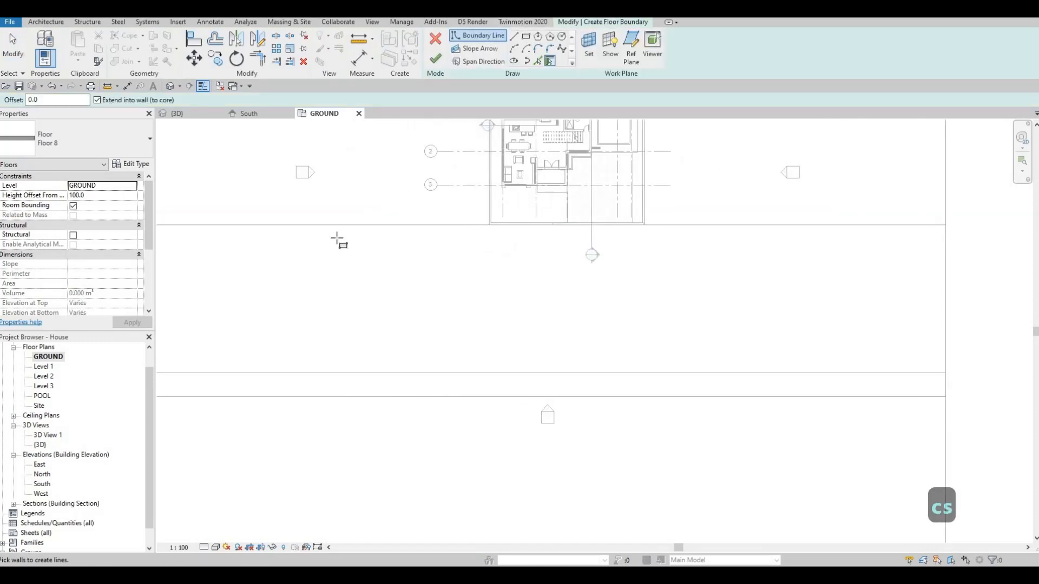
Step: Sketch a rectangle about 44.2 m long and 1.1 m wide along the street's house-side edge, ending at the driveway
middle_drag(267, 228, 436, 233)
click(315, 231)
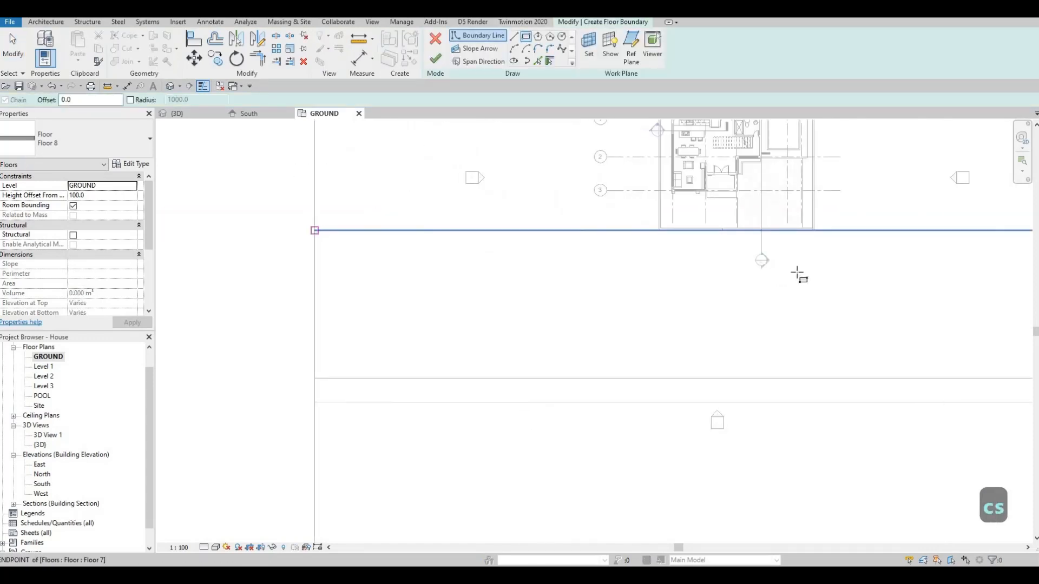
scroll(703, 249, up, 5)
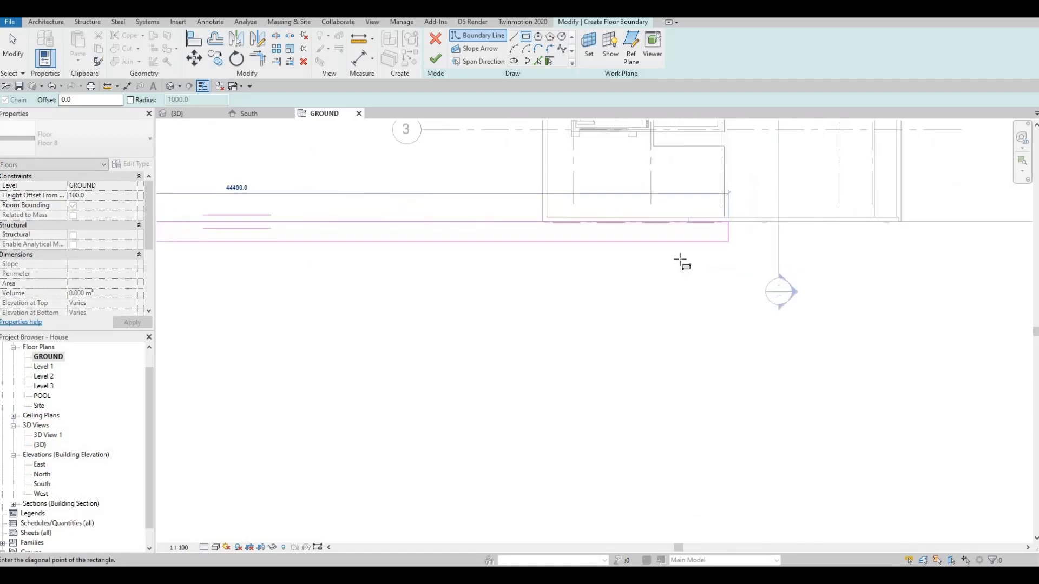
scroll(595, 265, up, 2)
click(578, 263)
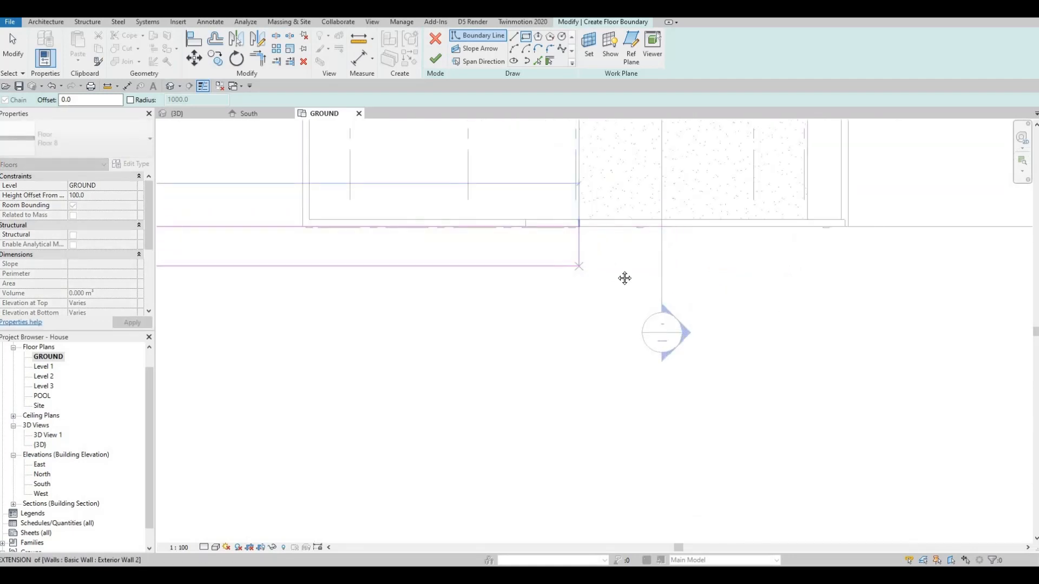
key(Escape)
key(Escape)
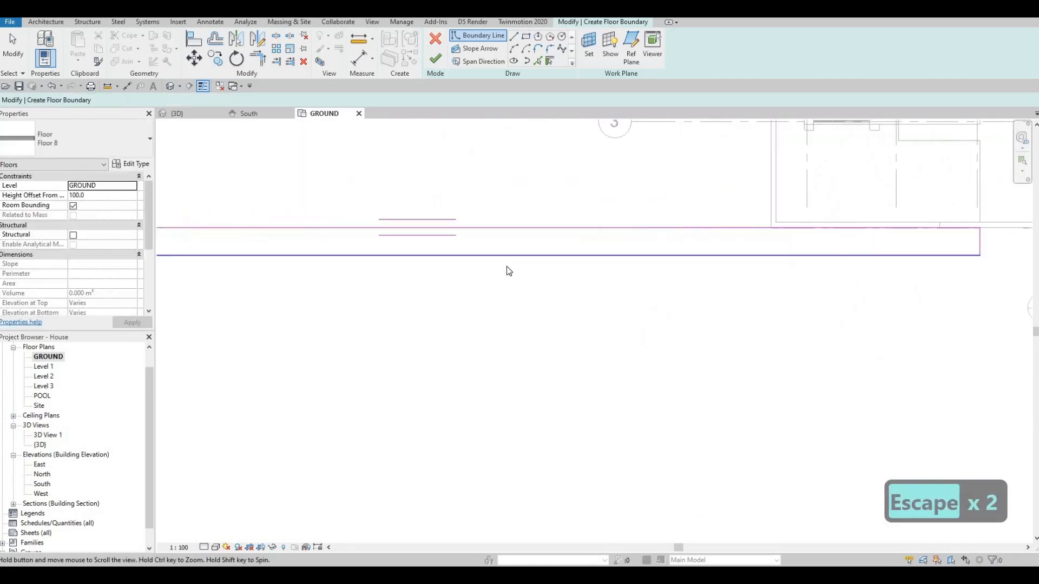
Step: Set the width of the house-side strip to 2500 mm
click(634, 264)
scroll(503, 261, down, 5)
scroll(459, 261, up, 3)
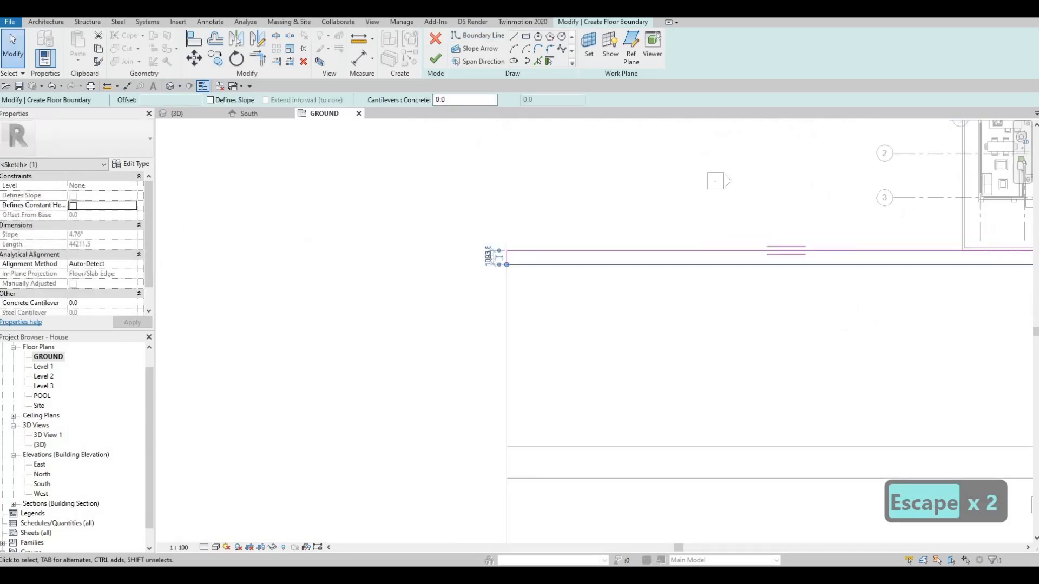
click(495, 244)
text(2500)
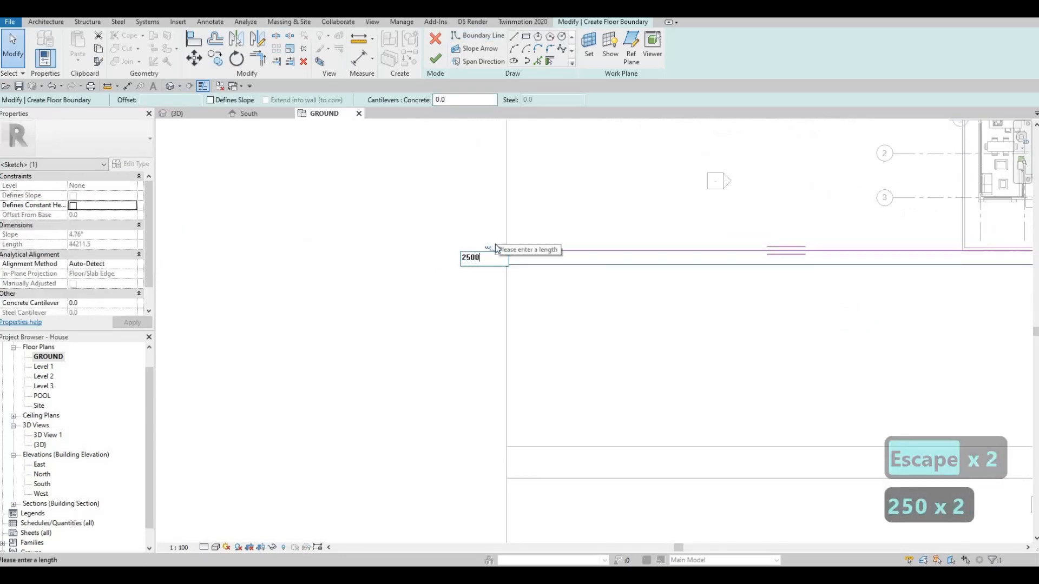
key(Return)
key(Escape)
Step: Fillet the strip's outer corner near the driveway with a radius of about 1700 mm
scroll(657, 250, down, 1)
middle_drag(681, 259, 452, 225)
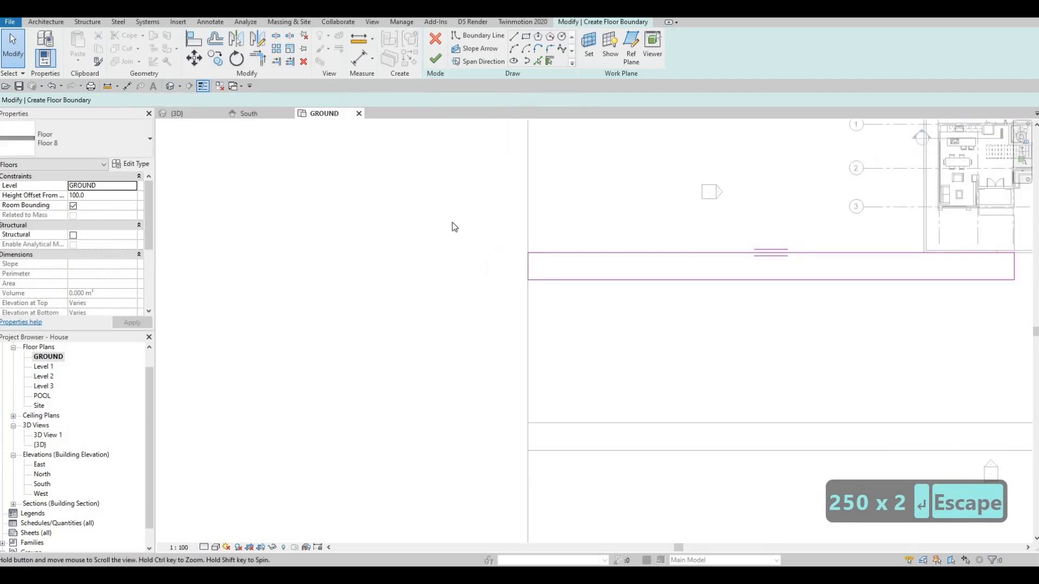
middle_drag(723, 200, 483, 167)
scroll(536, 164, up, 3)
scroll(536, 212, up, 1)
middle_drag(531, 218, 556, 253)
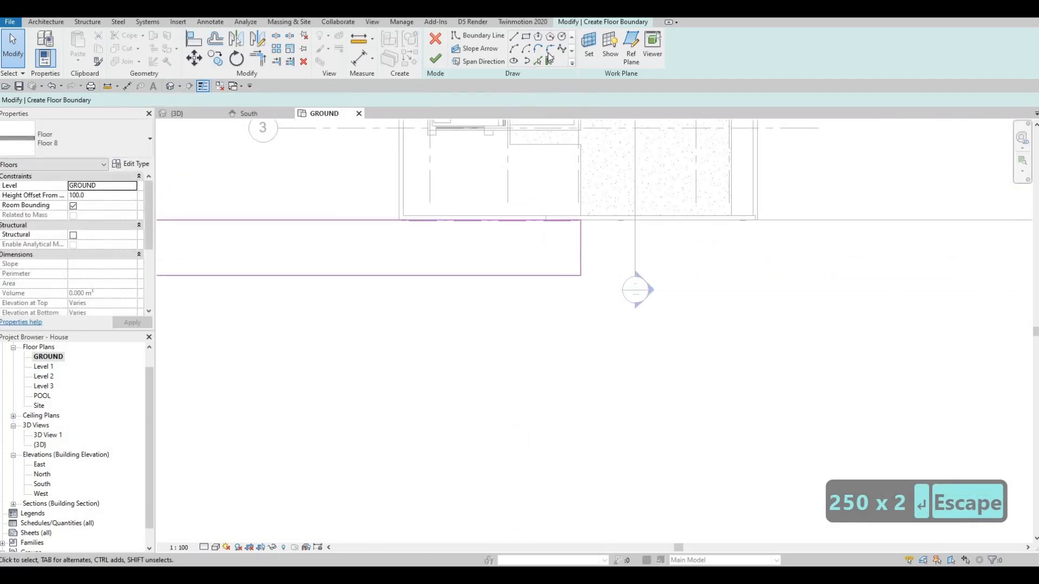
click(549, 49)
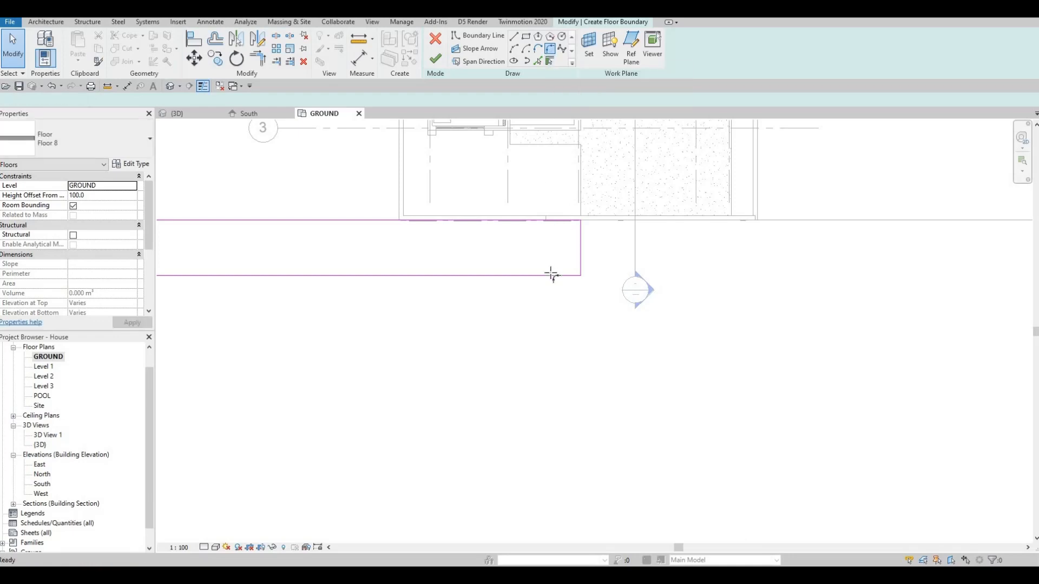
click(579, 263)
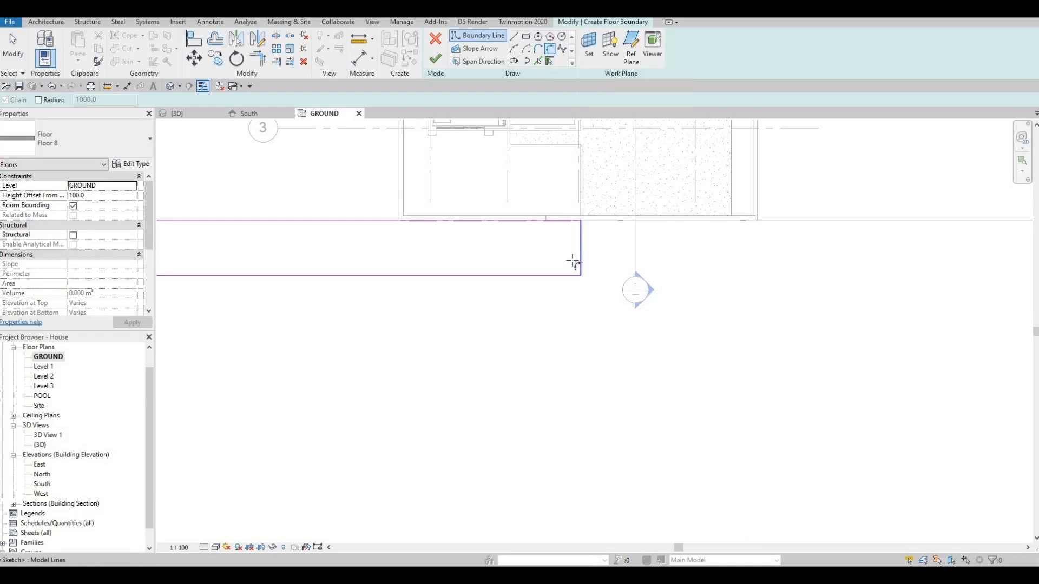
click(572, 265)
click(568, 246)
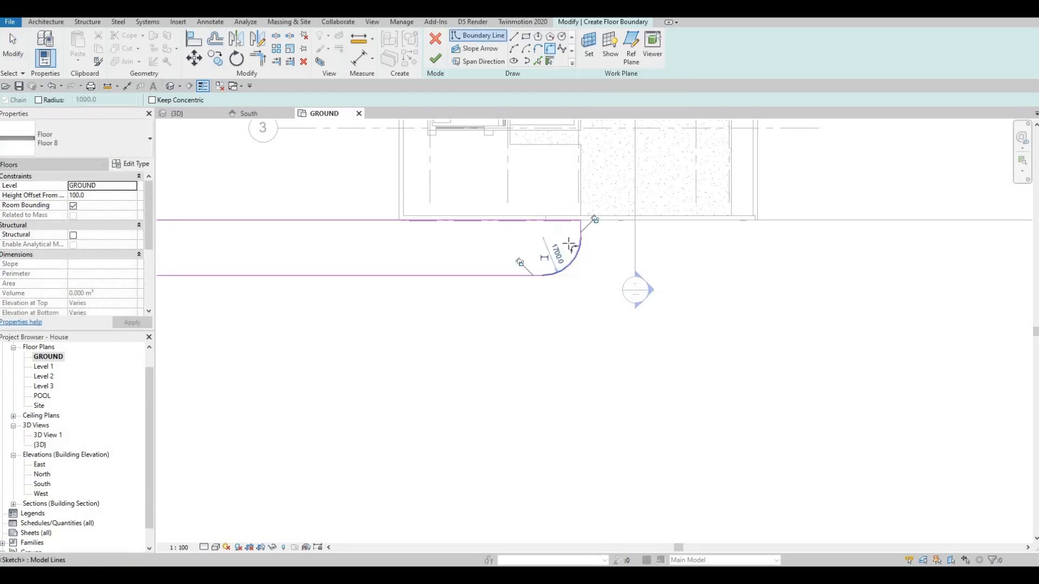
key(Escape)
scroll(586, 225, up, 3)
key(Escape)
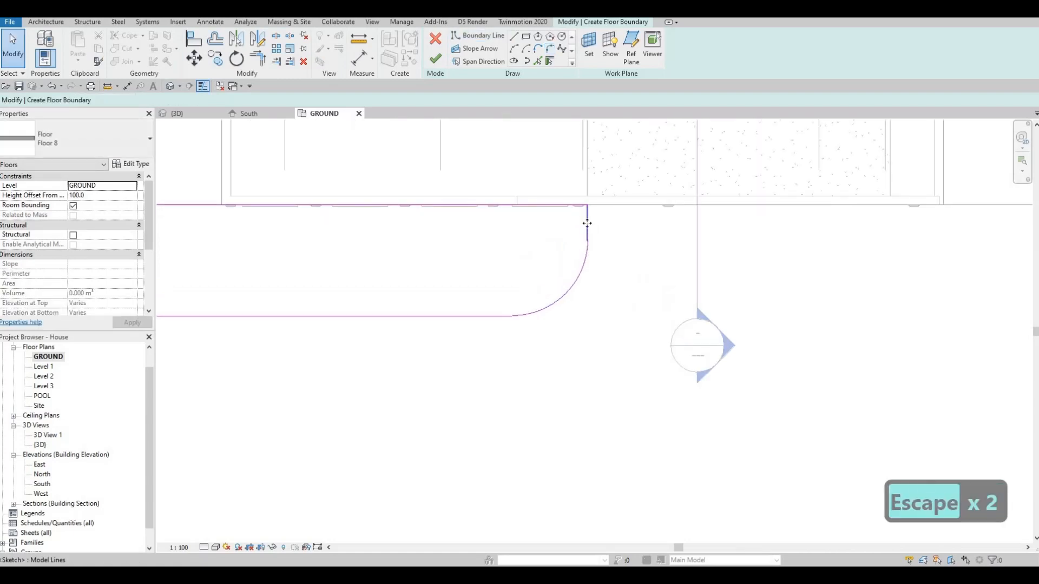
Step: Nudge the strip's short end line away from the driveway to about 8100 mm from the fence's far side
click(587, 223)
key(Left)
key(Left)
key(Left)
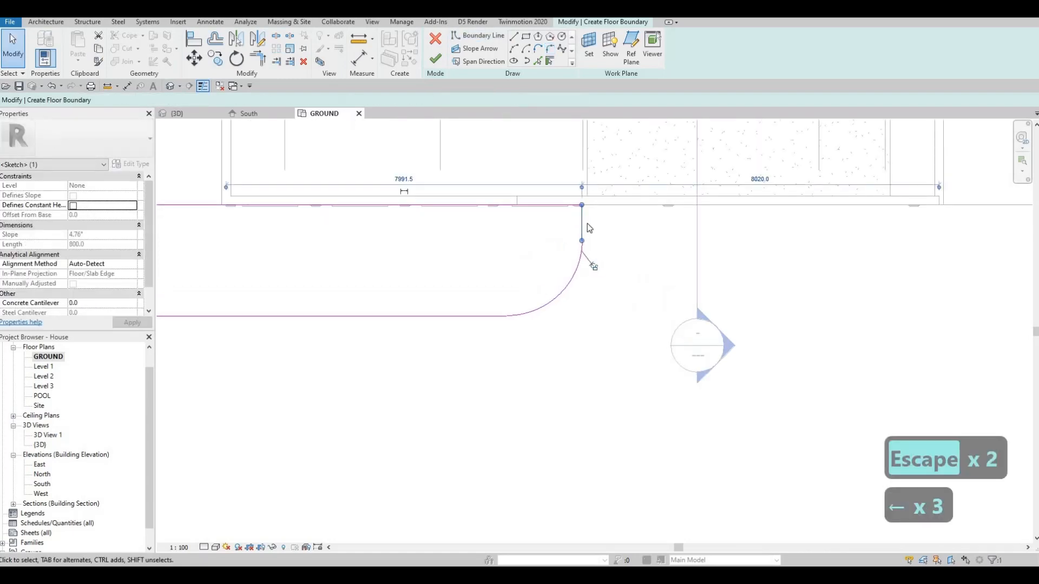
key(Left)
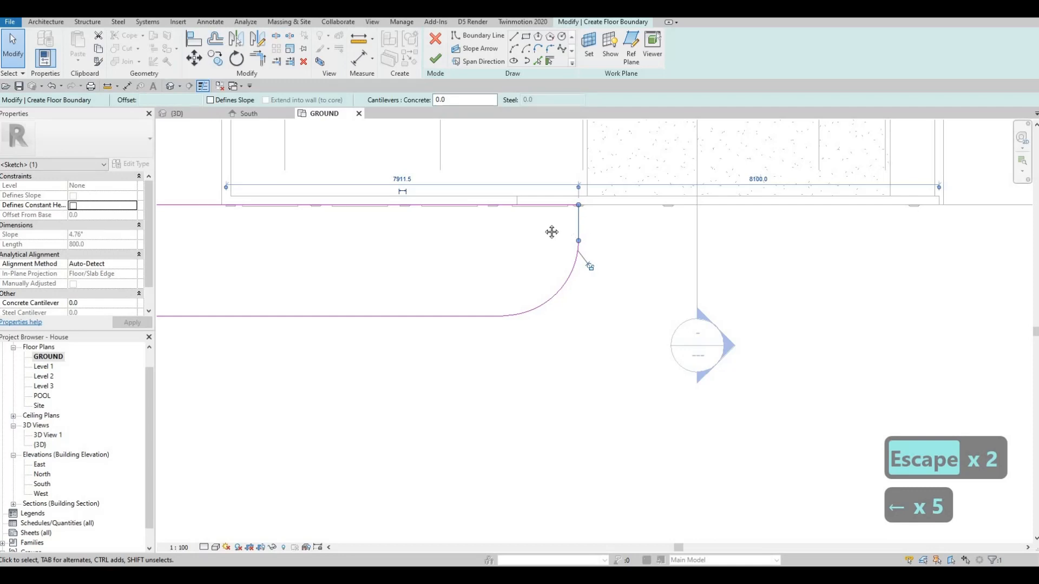
Step: Mirror a copy of the strip's whole boundary to the driveway's other side, about a drawn vertical axis in front of the gate
scroll(592, 217, down, 3)
middle_drag(614, 217, 565, 226)
scroll(577, 227, up, 4)
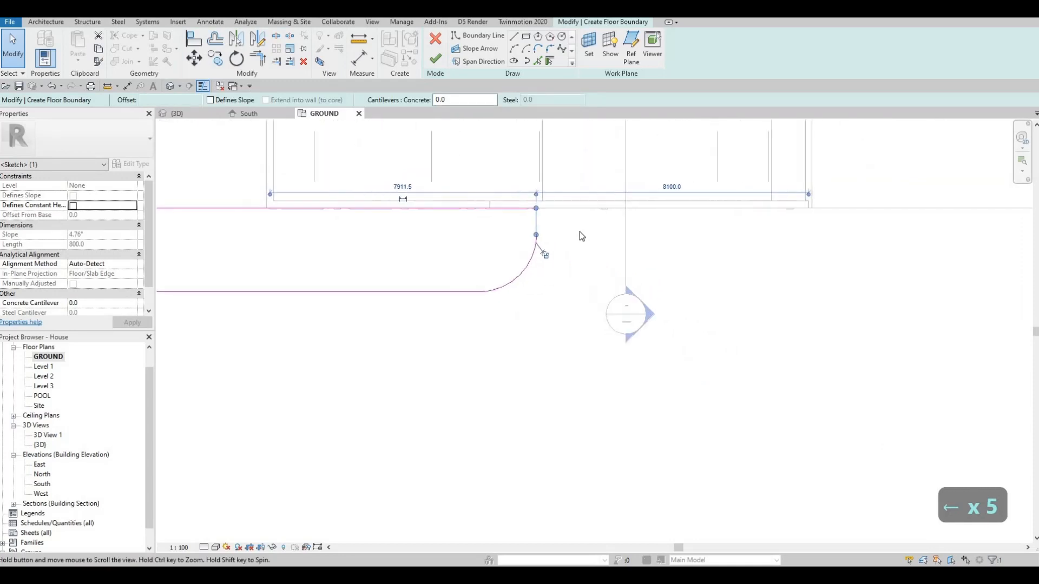
scroll(525, 207, up, 3)
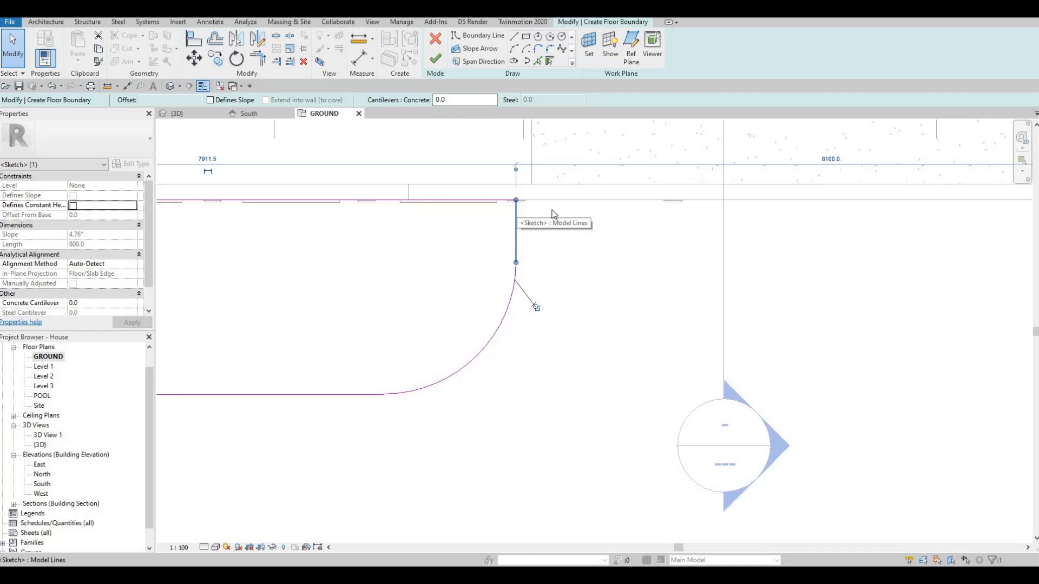
scroll(514, 211, down, 3)
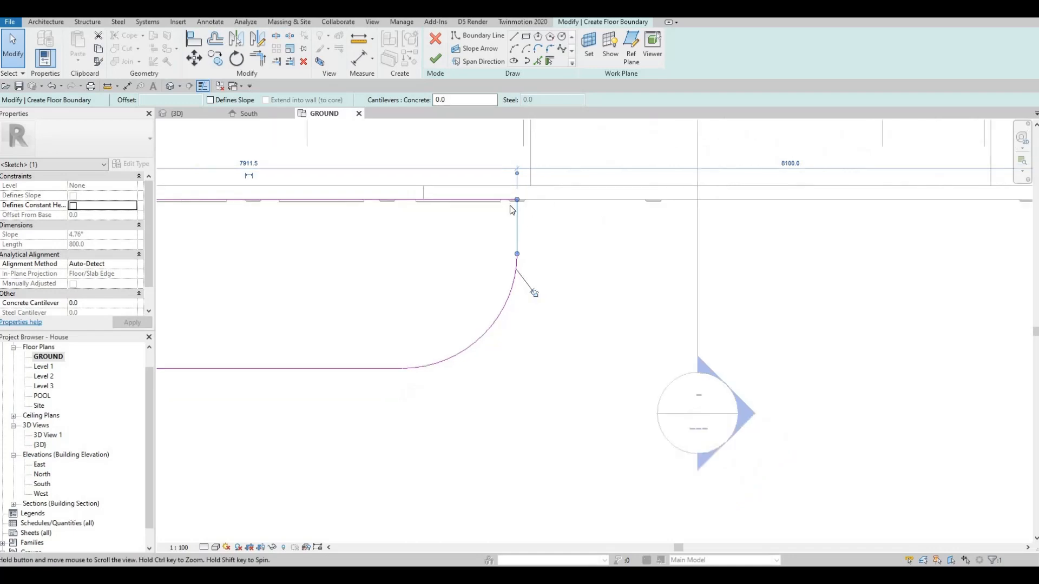
middle_drag(541, 251, 531, 208)
scroll(515, 217, down, 4)
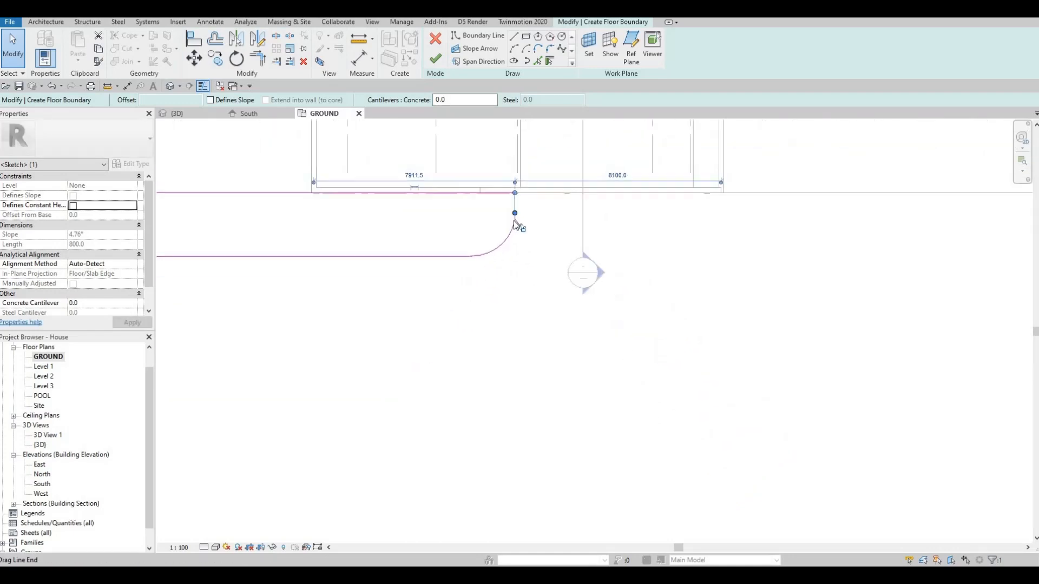
scroll(513, 220, up, 2)
scroll(514, 219, up, 1)
key(Tab)
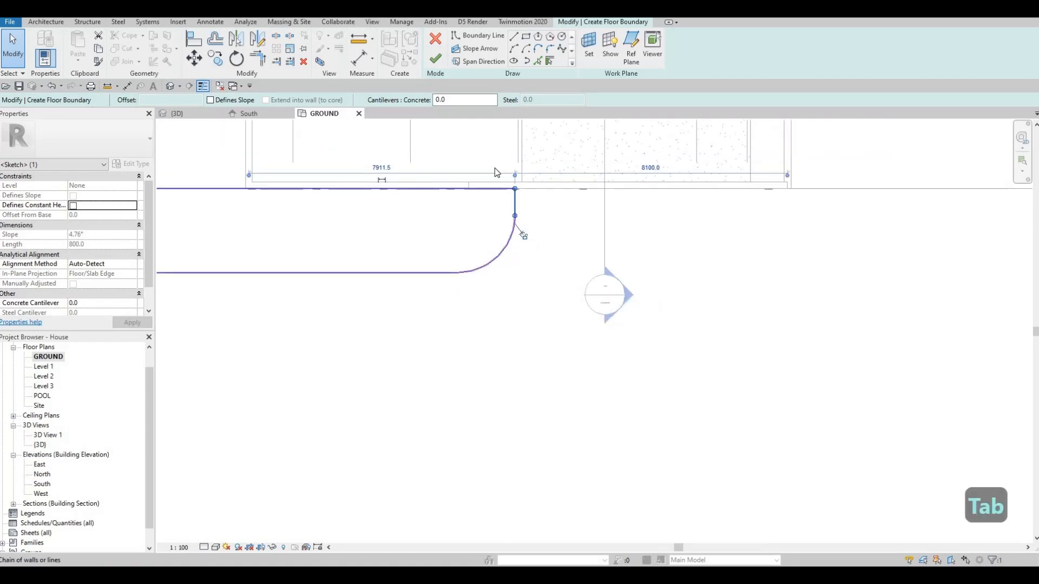
click(523, 235)
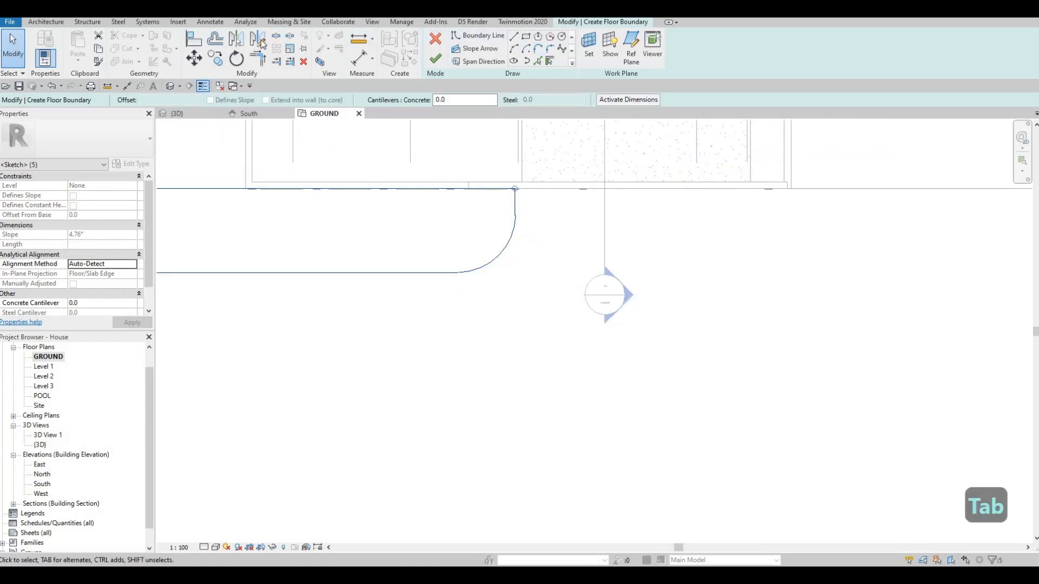
key(d)
key(m)
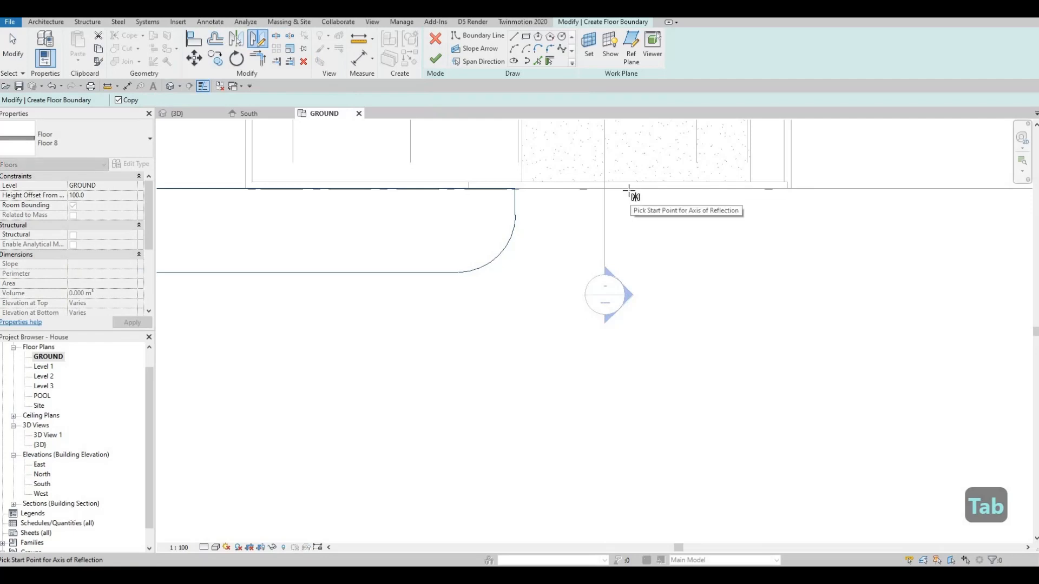
click(626, 191)
click(655, 243)
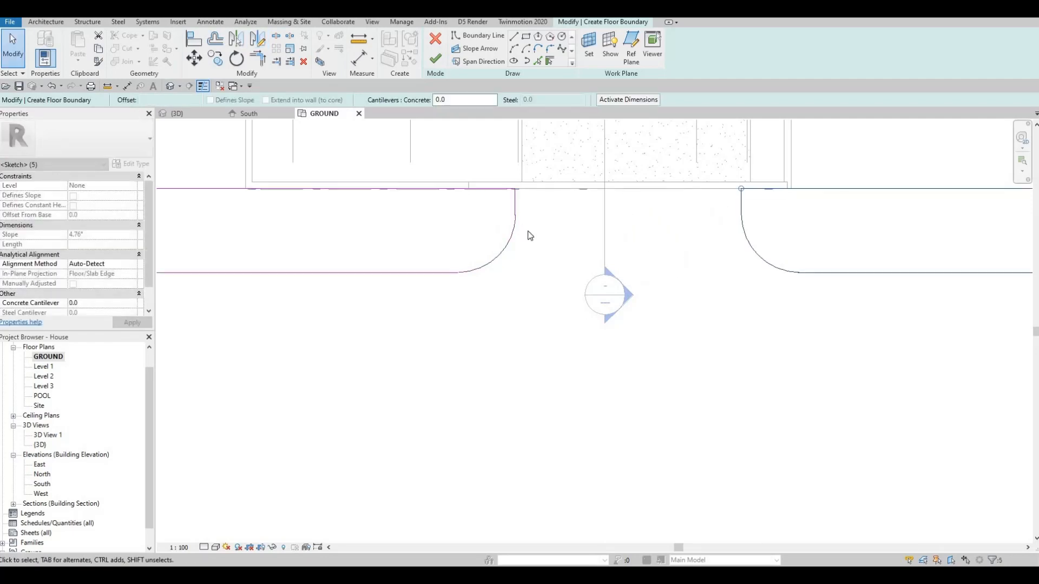
Step: Nudge the mirrored strip boundary away from the driveway until its short end sits near the fence's far corner
scroll(528, 231, down, 2)
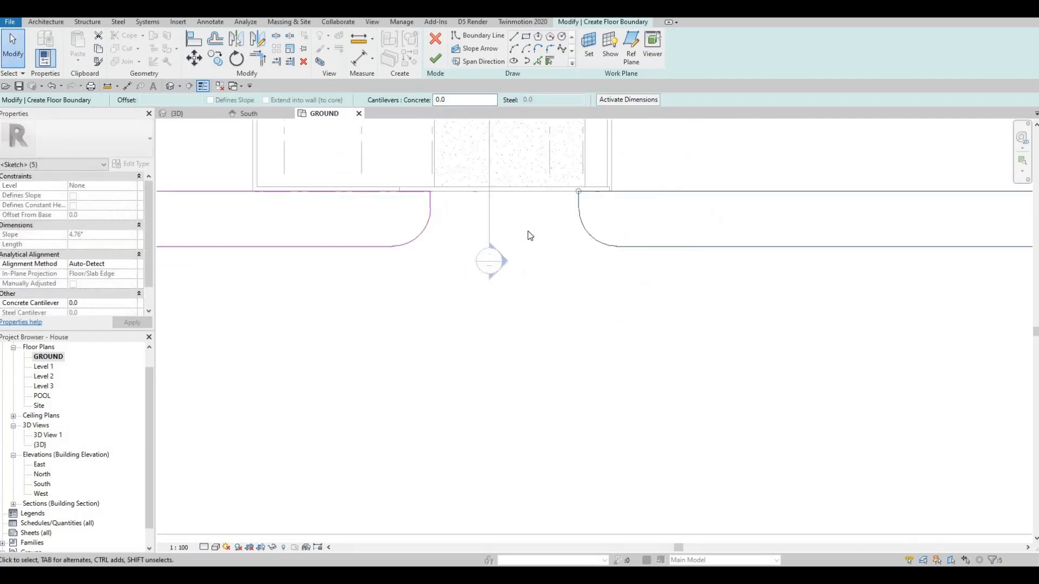
key(Right)
key(Right)
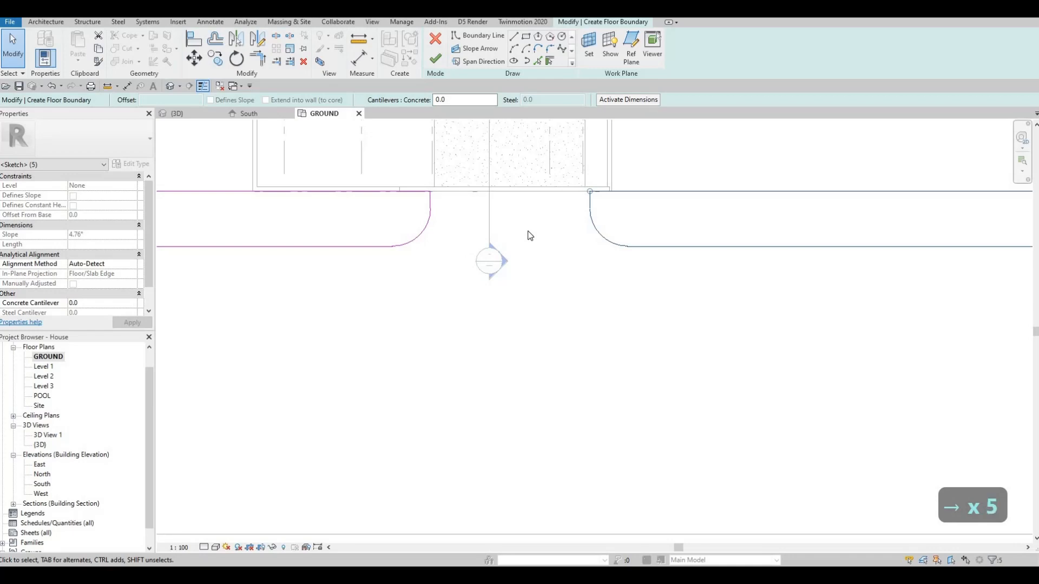
key(Right)
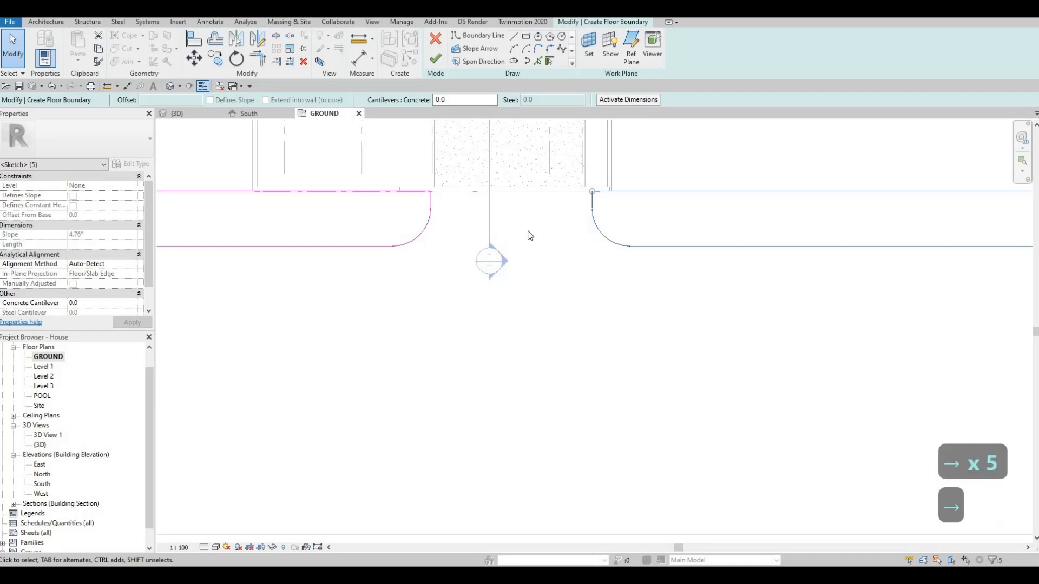
key(Left)
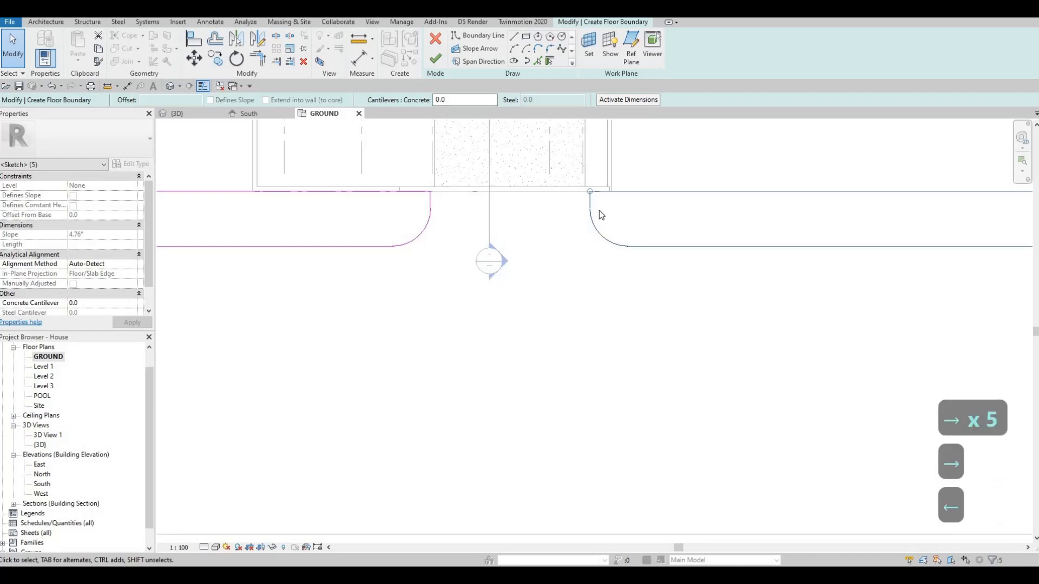
scroll(505, 252, up, 2)
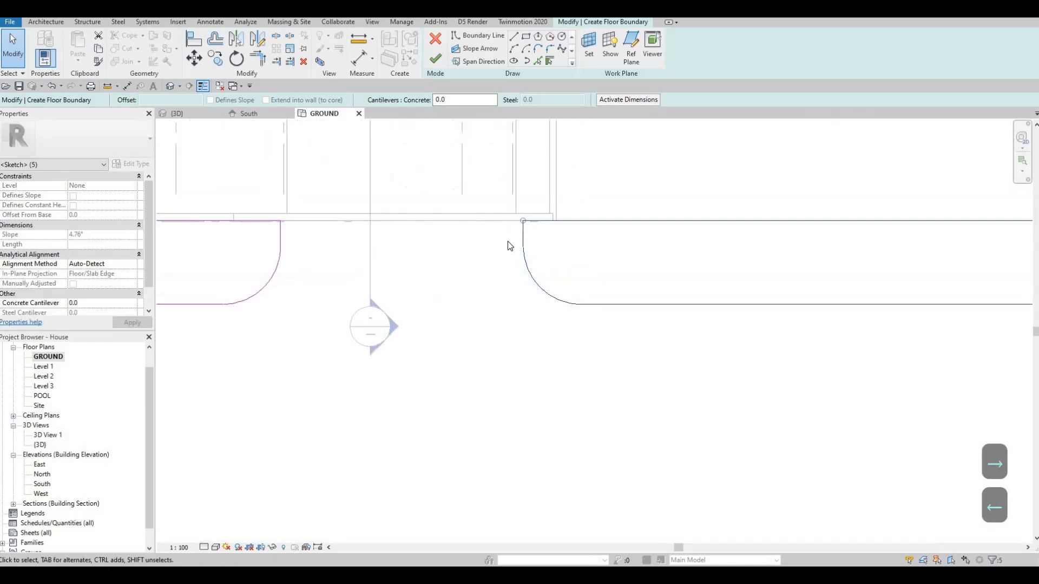
middle_drag(589, 238, 565, 221)
Step: Move the mirrored strip's far end line back to just short of the street floor's end edge
scroll(553, 257, down, 3)
middle_drag(571, 261, 468, 268)
middle_drag(680, 263, 670, 264)
scroll(670, 265, down, 3)
key(Escape)
scroll(730, 253, up, 5)
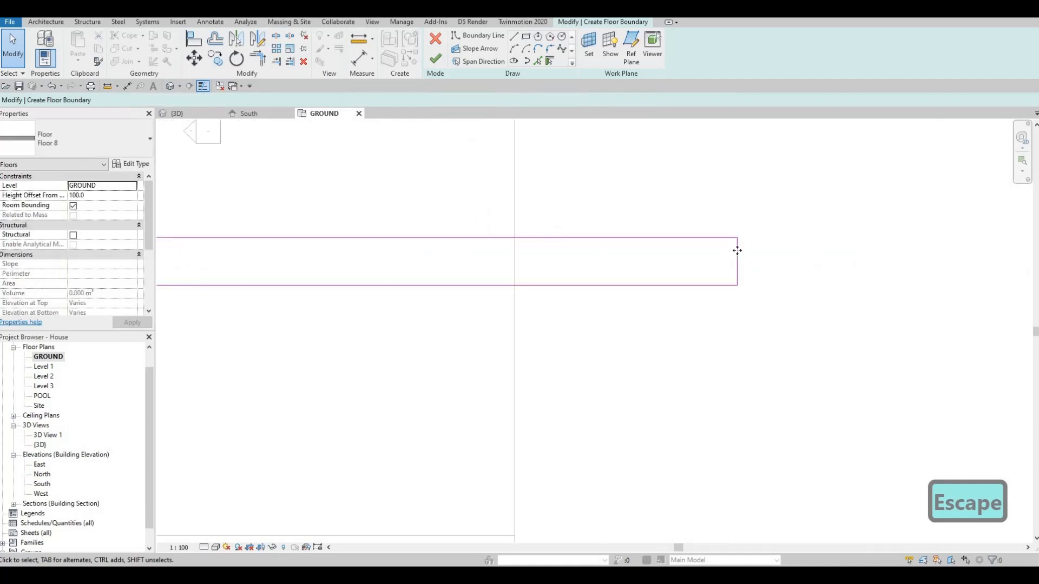
drag(736, 250, 505, 252)
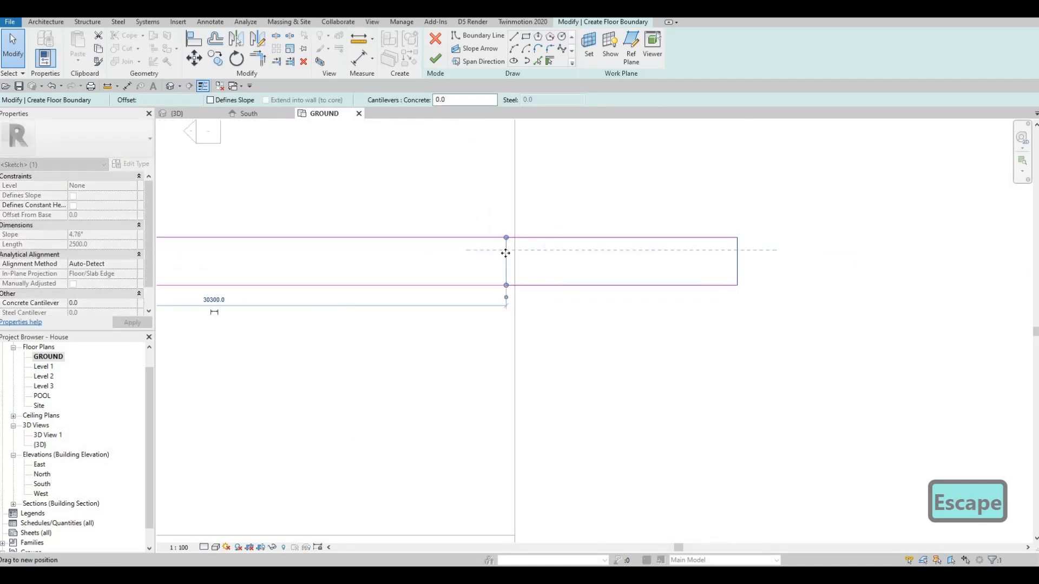
Step: Align the mirrored strip's far end line with the end edge of the street floor
key(Escape)
key(a)
key(l)
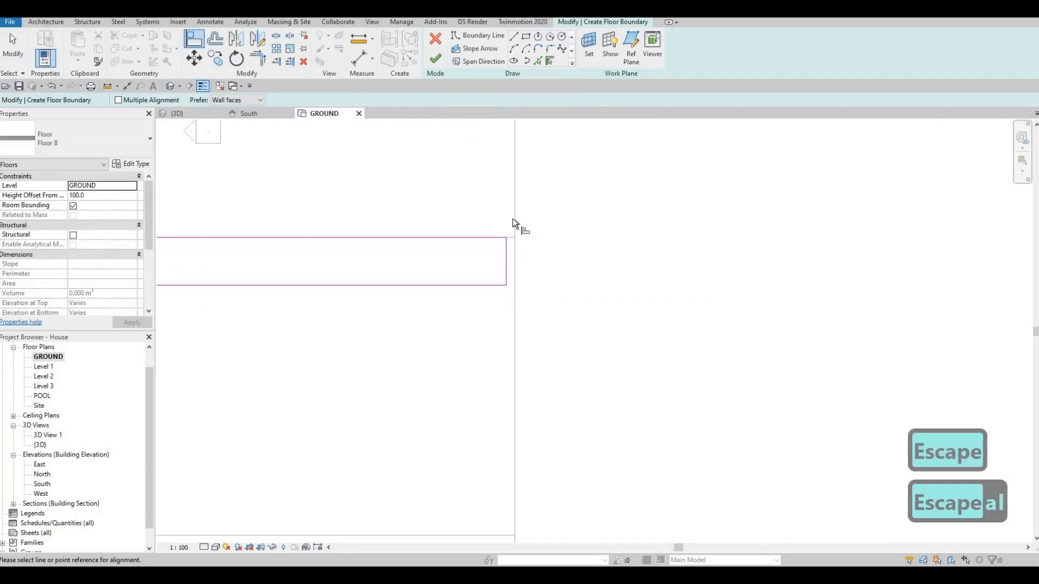
click(515, 216)
click(506, 237)
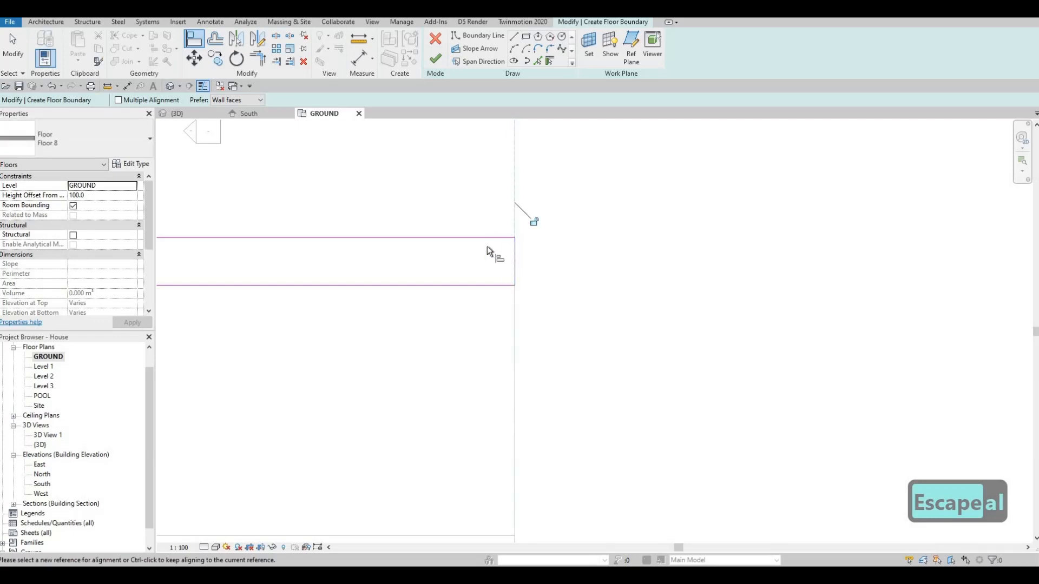
Step: Finish the floor boundary sketch containing the two house-side strips
scroll(505, 234, down, 1)
key(Escape)
scroll(595, 246, down, 2)
middle_drag(625, 250, 703, 254)
scroll(469, 265, up, 1)
mouse_move(470, 265)
middle_down()
mouse_move(779, 263)
mouse_move(676, 261)
middle_up()
scroll(779, 263, down, 2)
key(Escape)
click(434, 59)
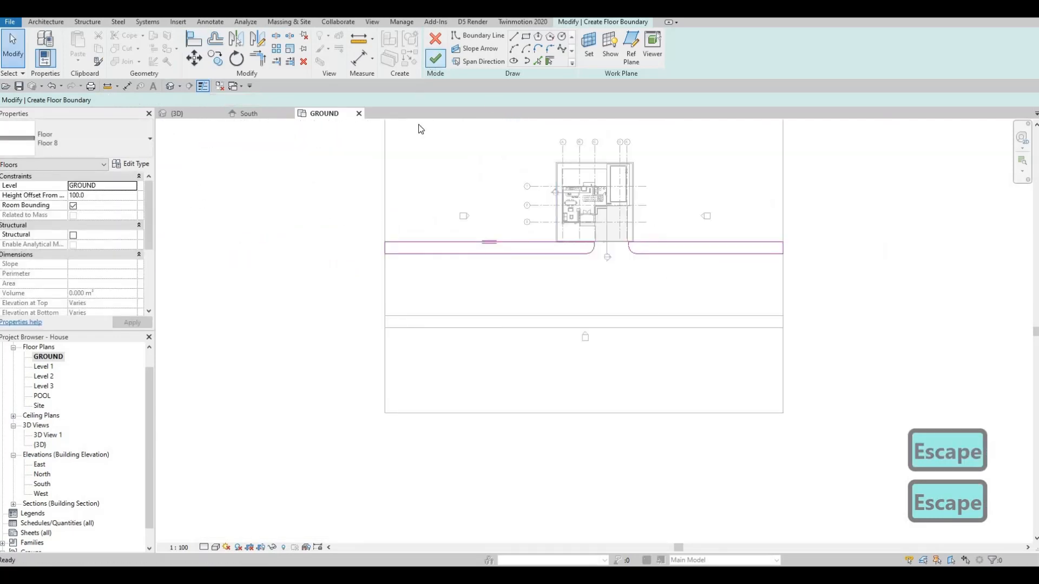
Step: Switch to the 3D view and inspect the rounded strips from the front of the house
click(174, 112)
scroll(460, 216, down, 4)
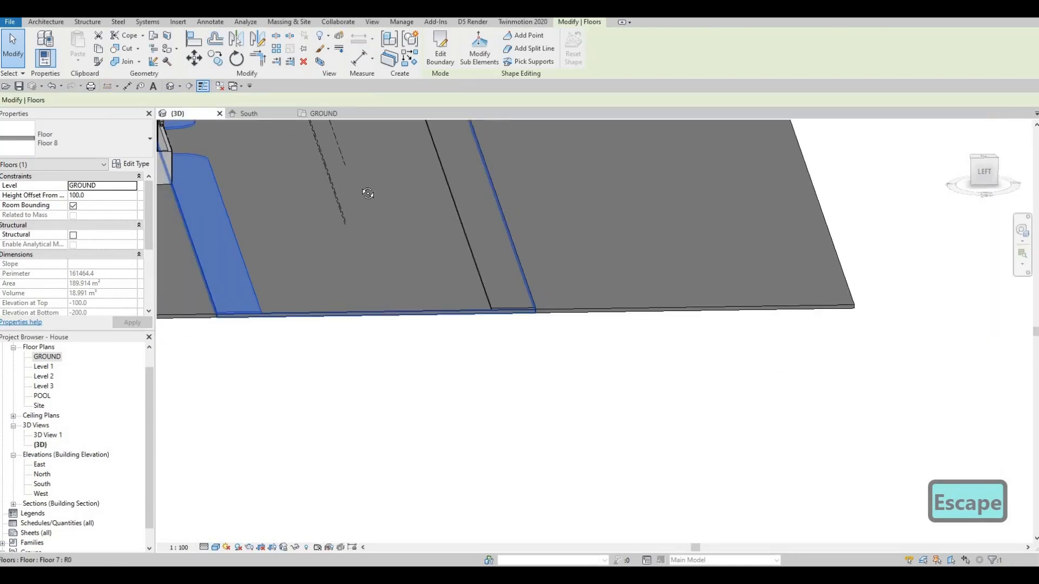
shift+middle_drag(348, 188, 494, 267)
key(Escape)
shift+middle_drag(597, 305, 514, 212)
scroll(454, 264, up, 5)
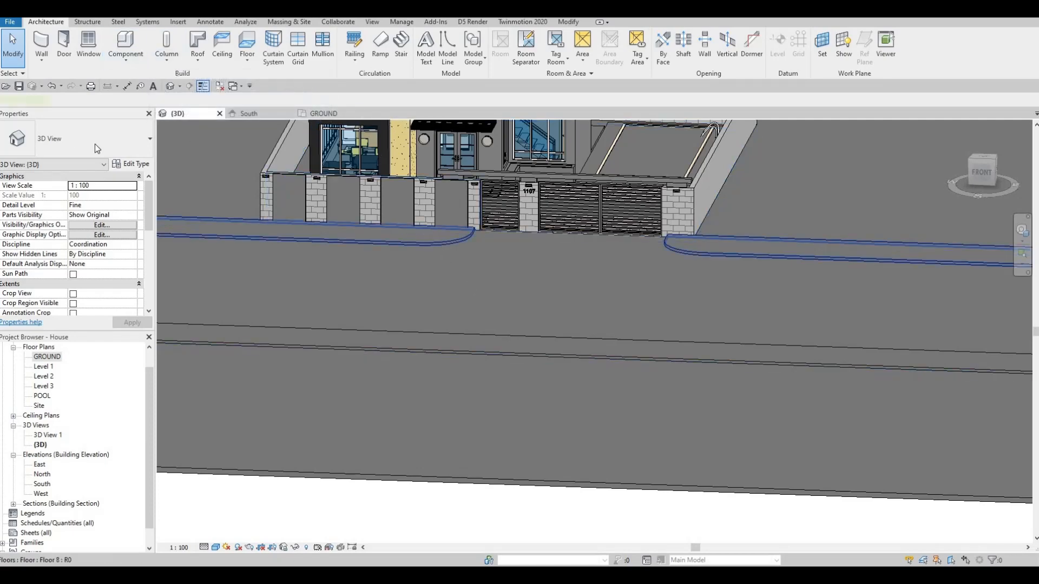
Step: Copy the structure layer's material name, Concrete, C40/50, from the strips' floor type and leave its settings
click(134, 164)
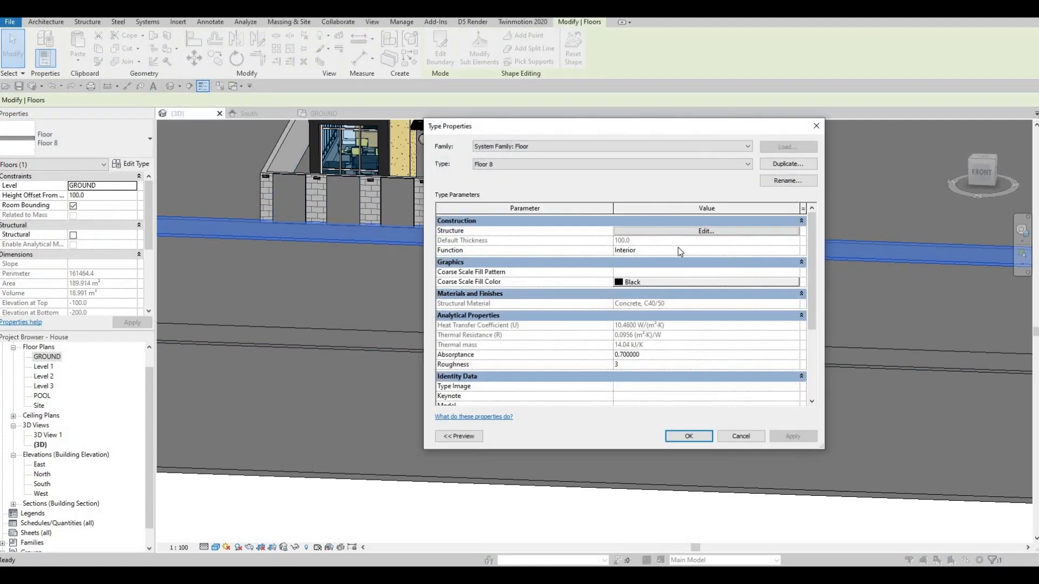
click(622, 231)
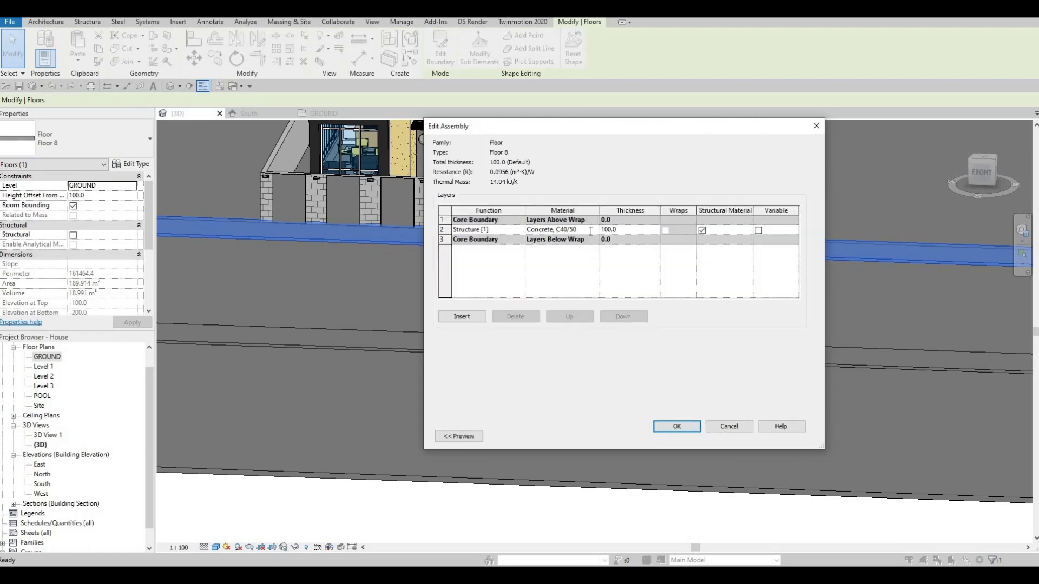
click(590, 230)
key(ctrl+c)
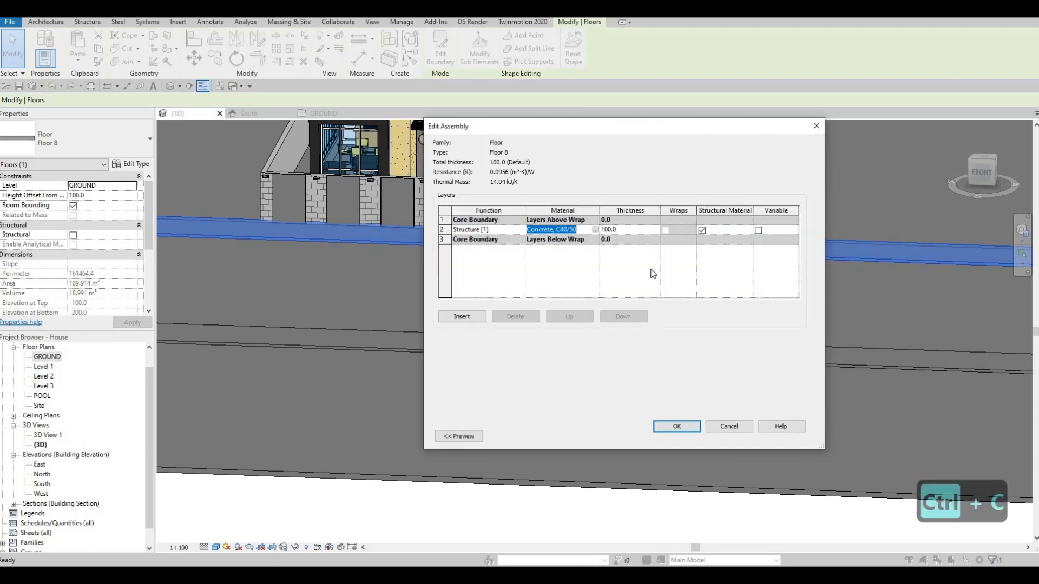
key(Escape)
key(Escape)
key(Escape)
key(Escape)
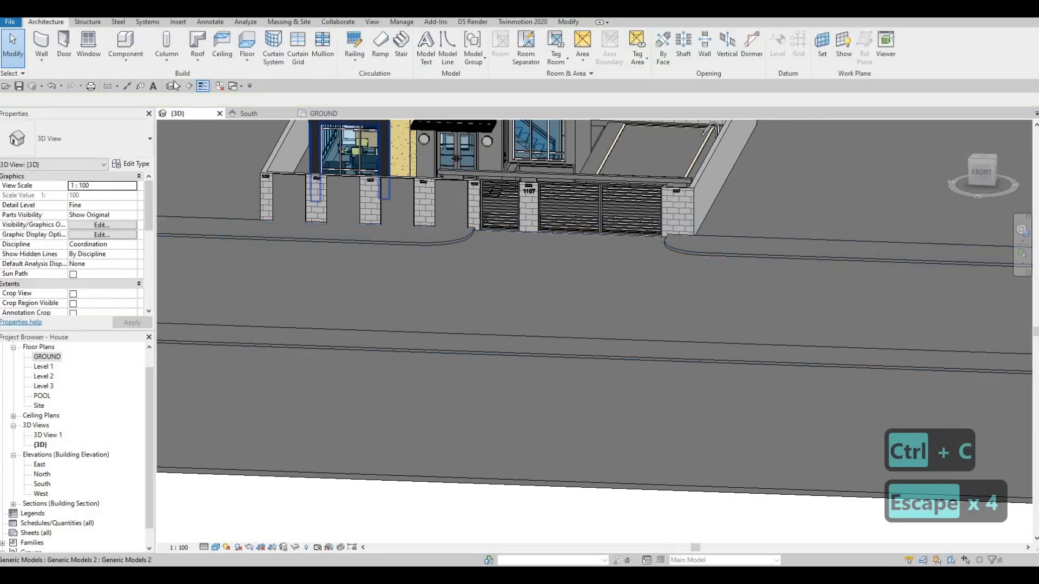
Step: Start an in-place model in the Generic Models category with the suggested name
click(126, 61)
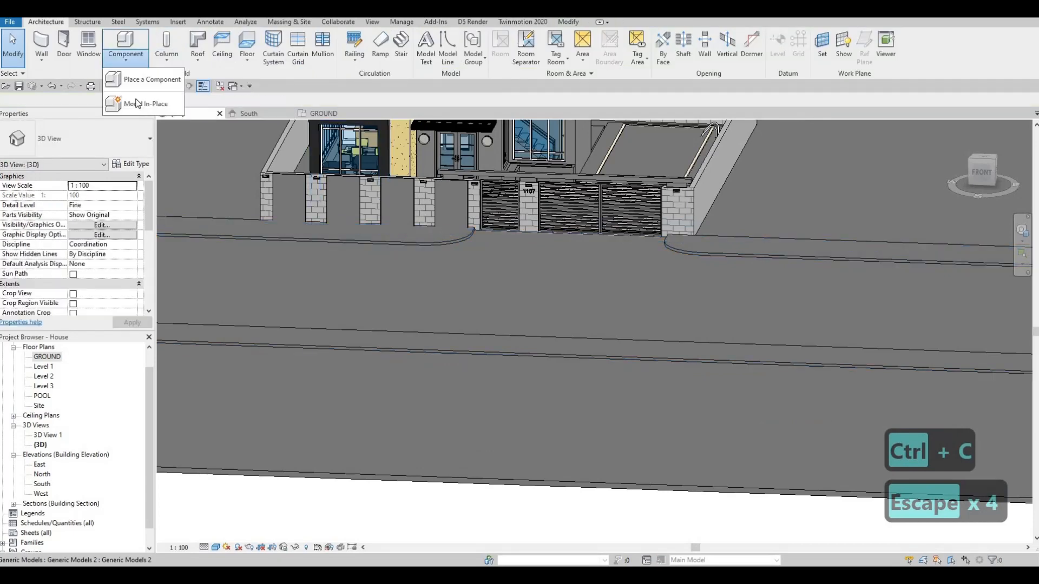
click(138, 103)
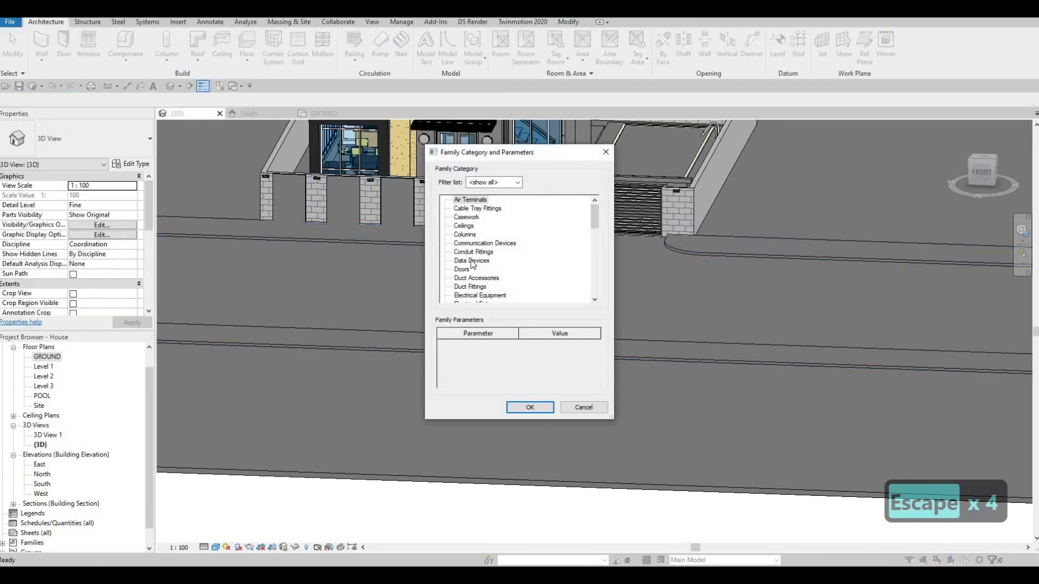
scroll(472, 264, down, 4)
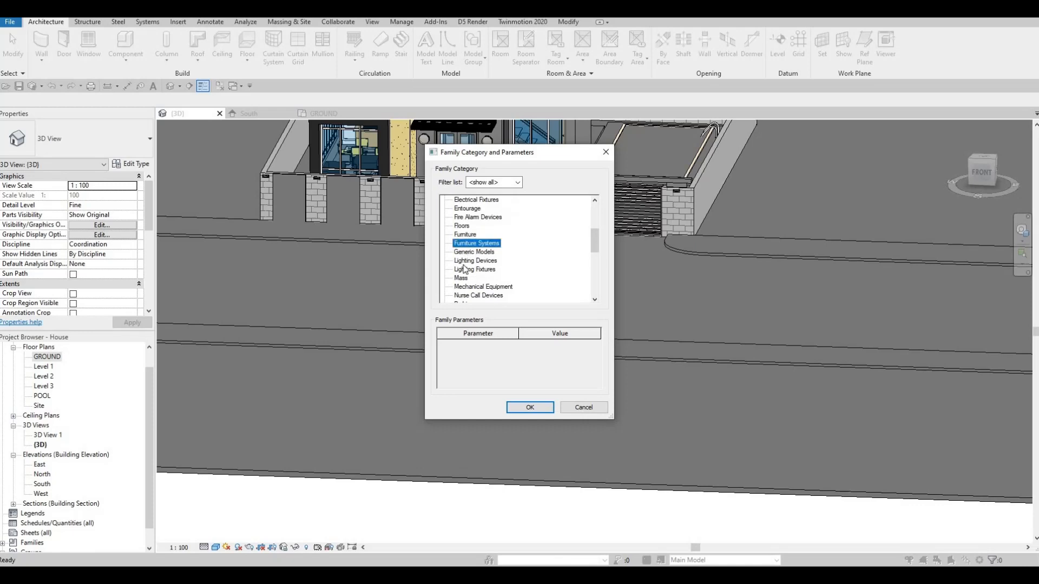
click(466, 253)
click(523, 410)
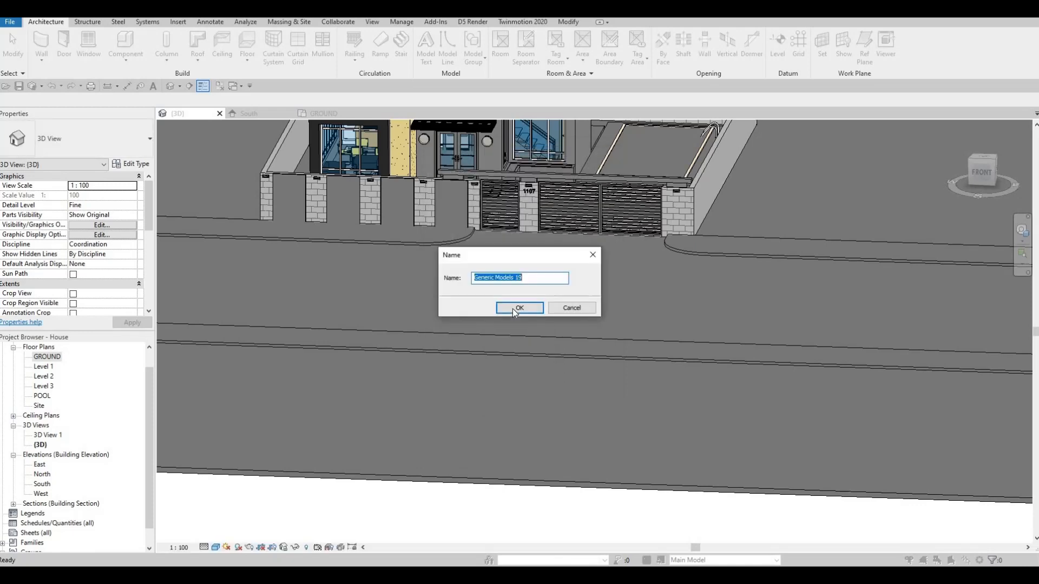
click(512, 309)
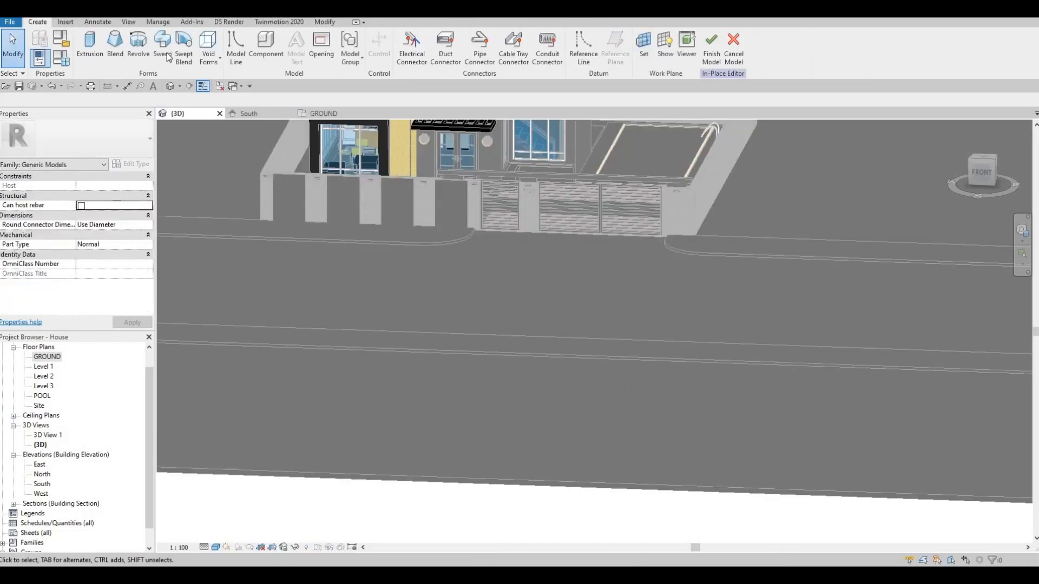
Step: Start a sweep and define its path by picking the upper curved and straight edges of the strip beside the gate's house-number side
click(163, 52)
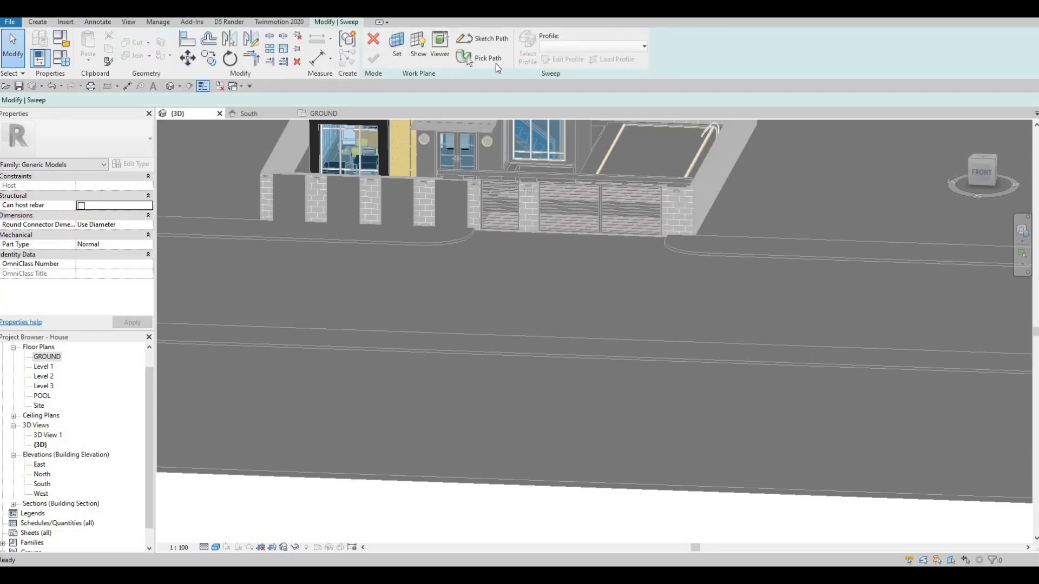
click(493, 62)
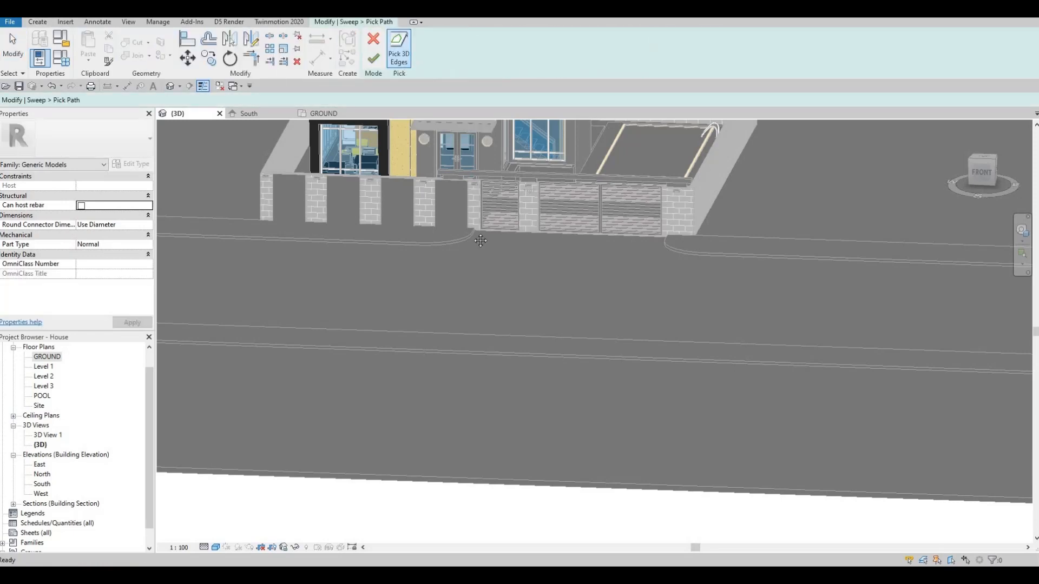
scroll(583, 246, up, 5)
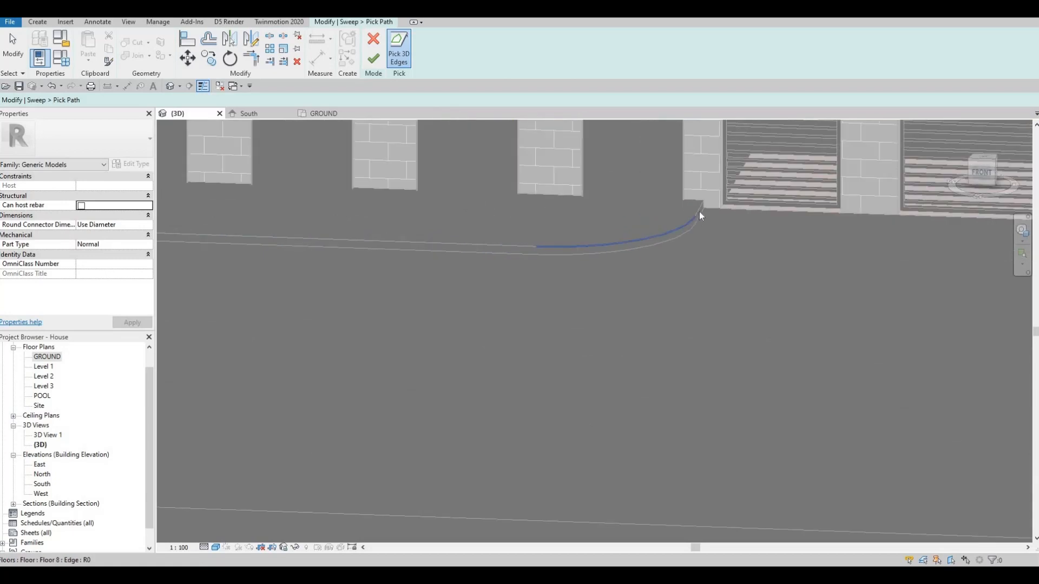
click(699, 211)
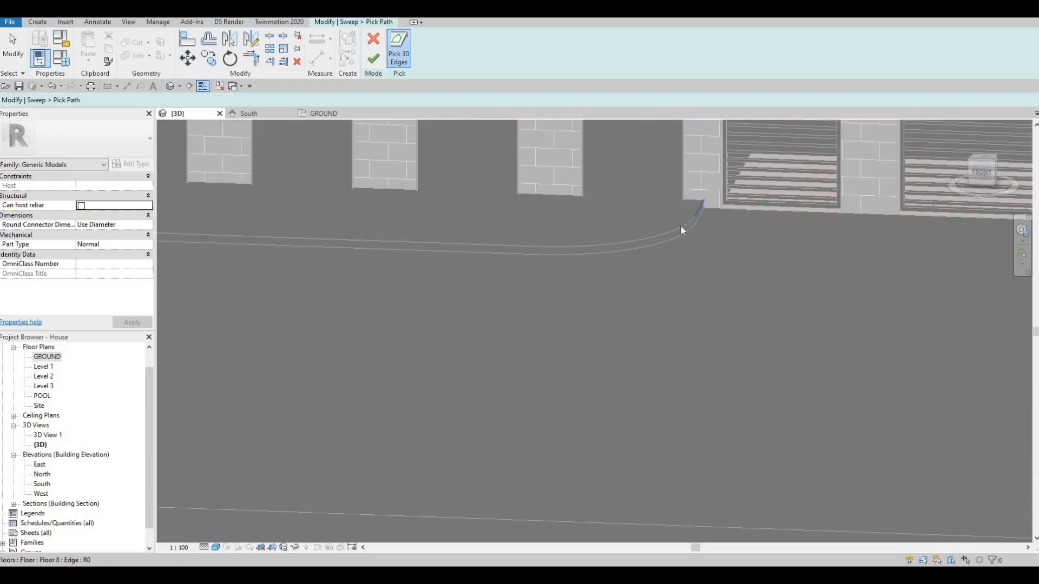
click(514, 248)
scroll(543, 270, down, 2)
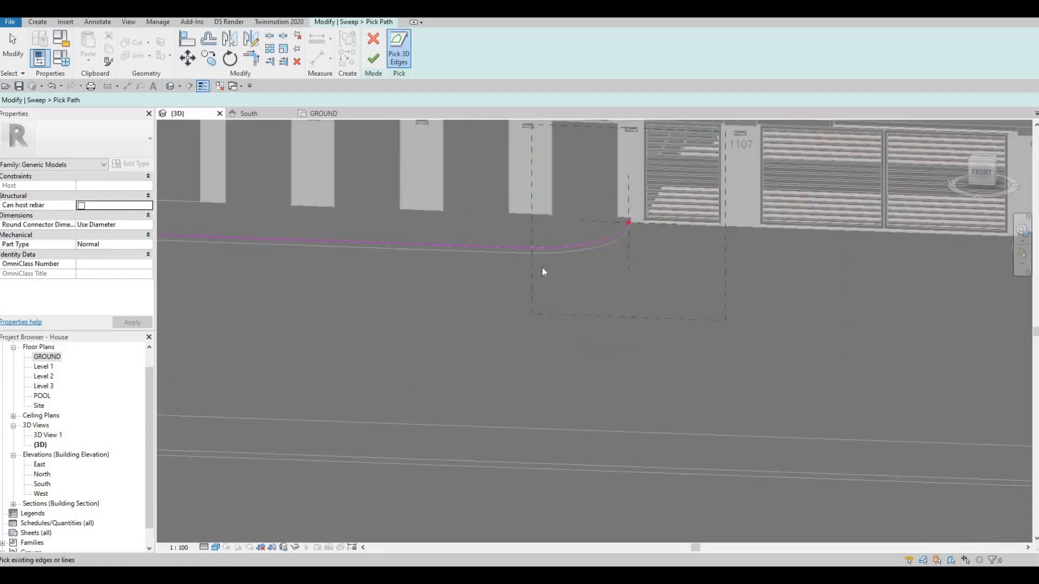
scroll(544, 271, down, 5)
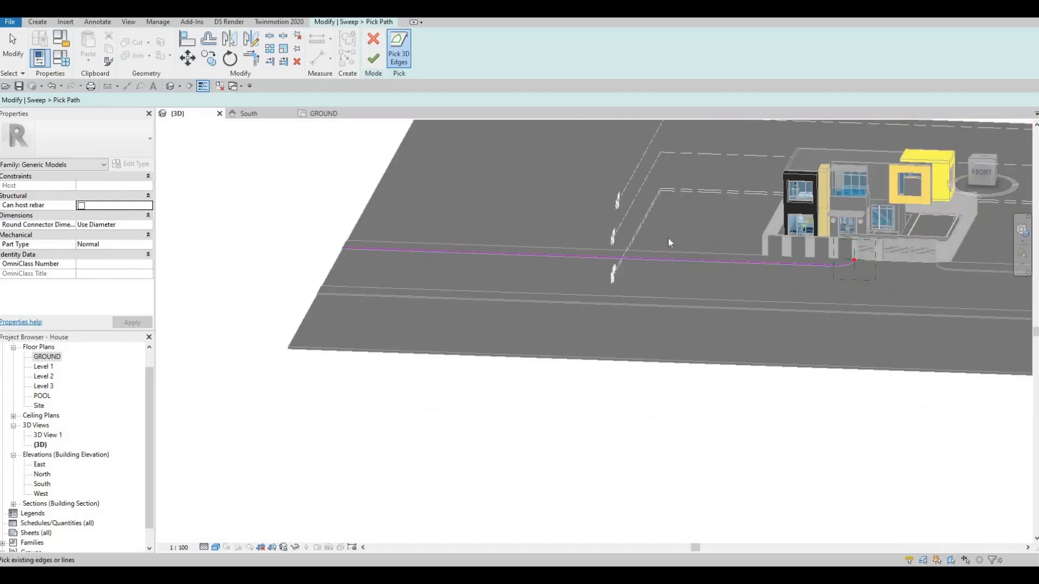
scroll(617, 233, up, 8)
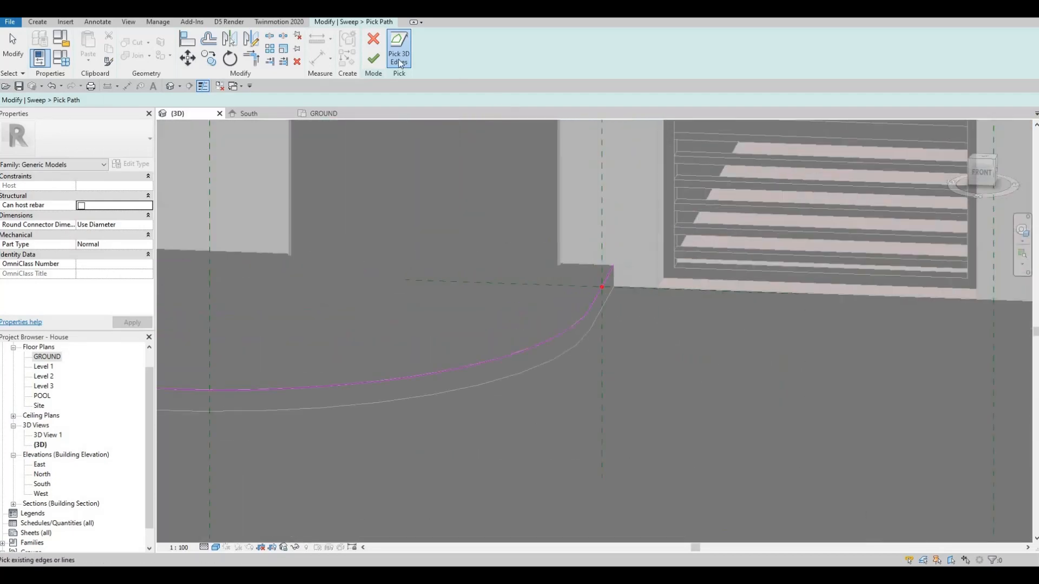
click(374, 58)
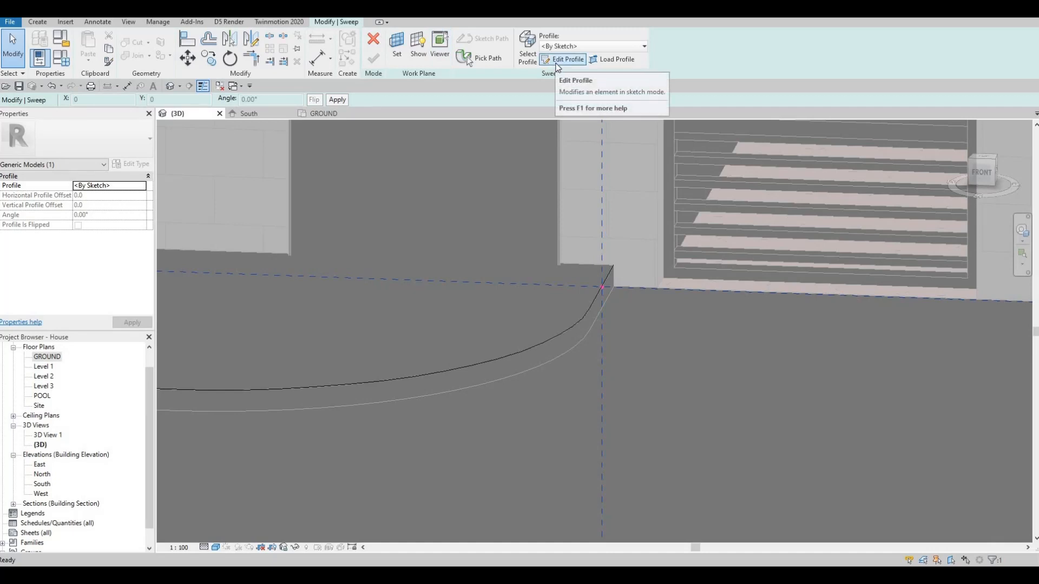
Step: Sketch a rectangular sweep profile about 78 mm wide and 100 mm high, starting at the path's reference point against the strip's edge
click(563, 59)
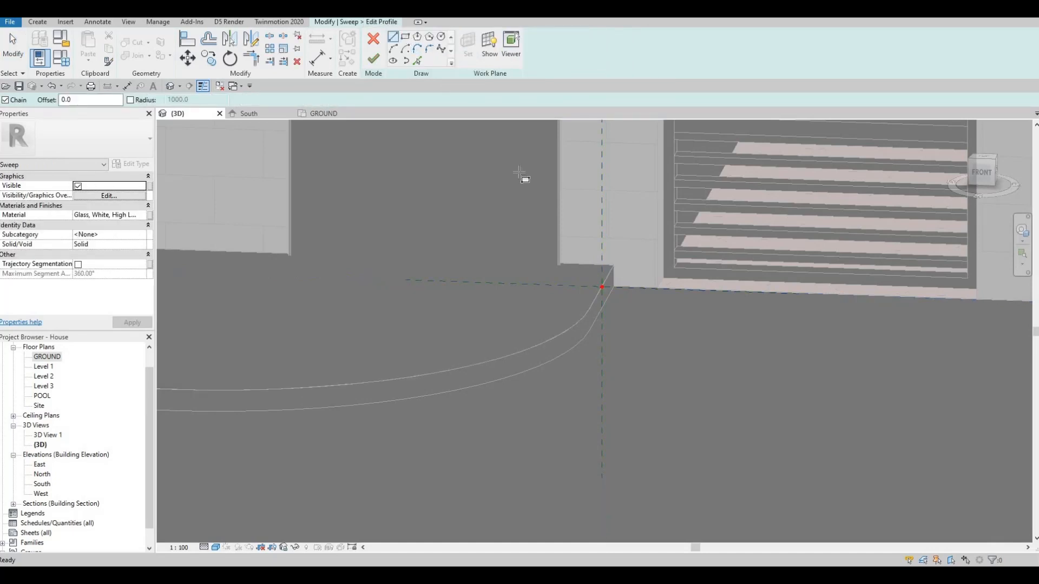
scroll(650, 328, up, 2)
click(638, 312)
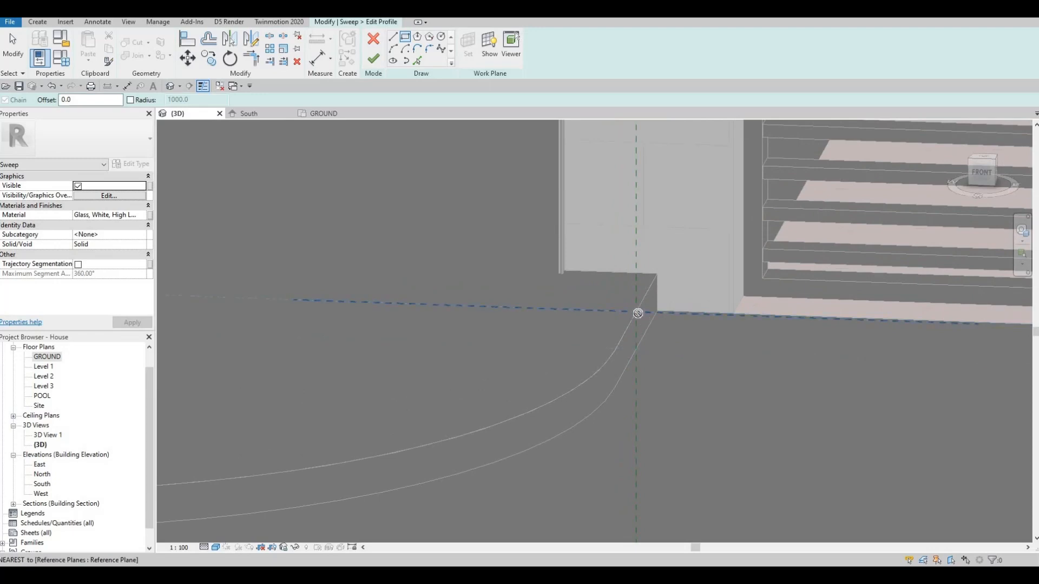
click(655, 360)
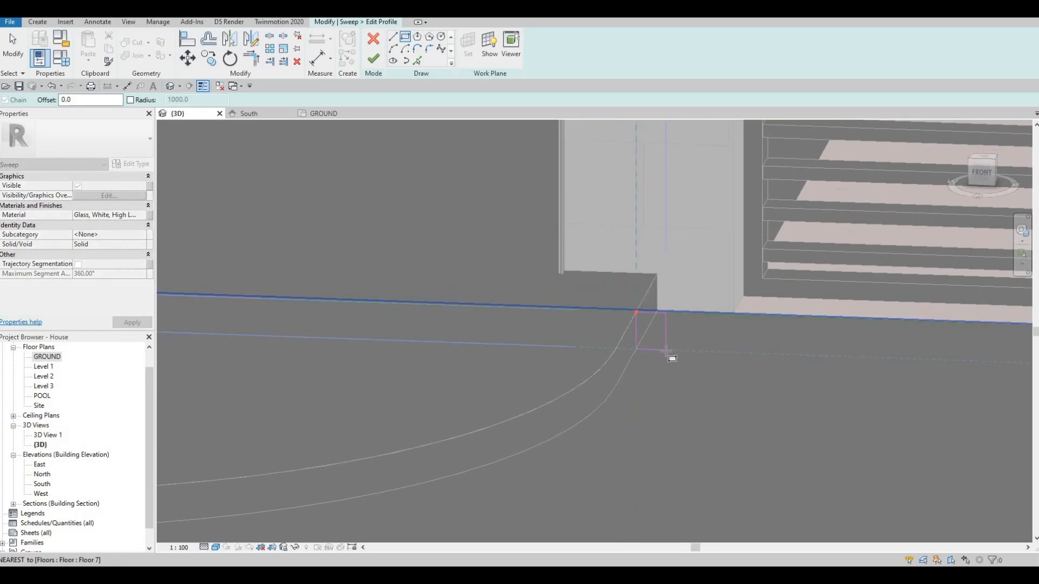
key(Escape)
key(Escape)
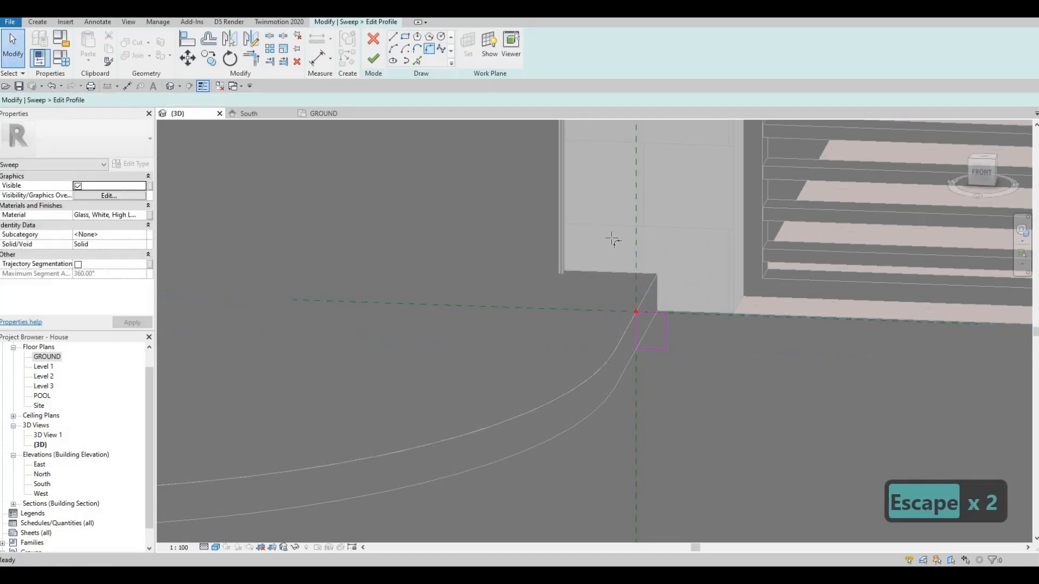
key(Escape)
key(Escape)
Step: Set the profile rectangle's width to 100 mm by repositioning its outer vertical line
click(668, 329)
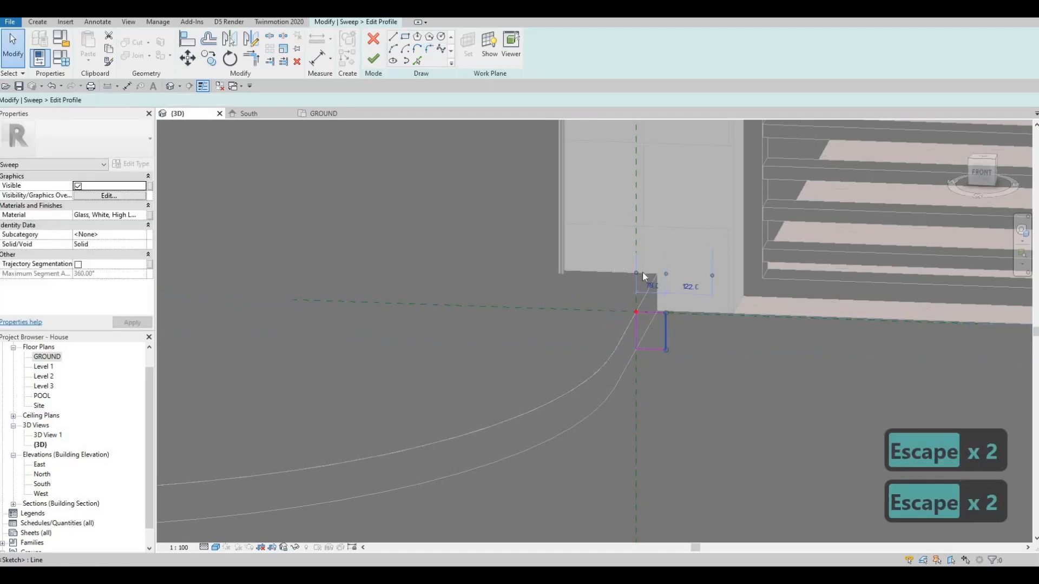
scroll(642, 276, up, 2)
click(635, 260)
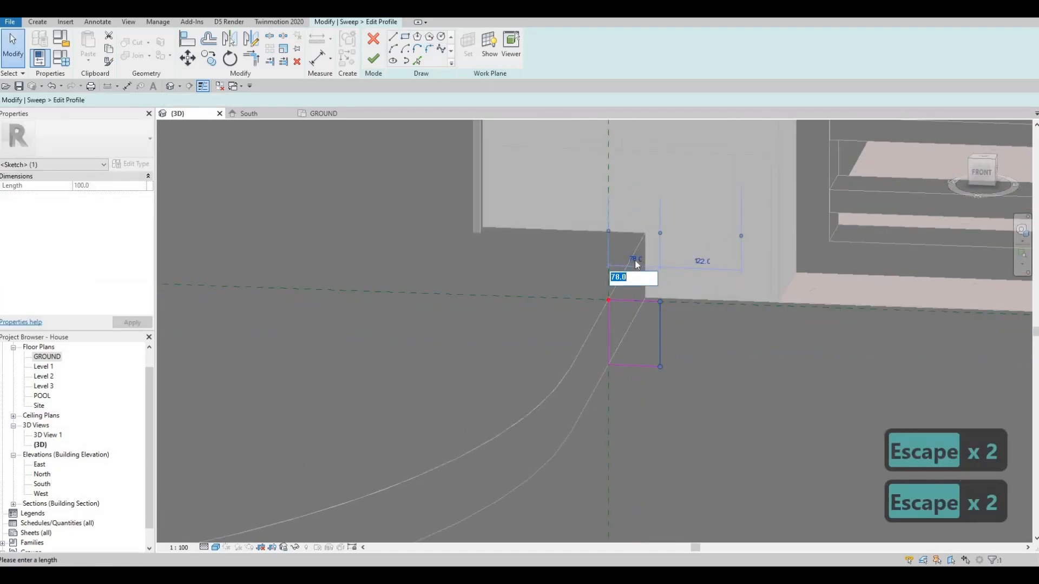
text(1000)
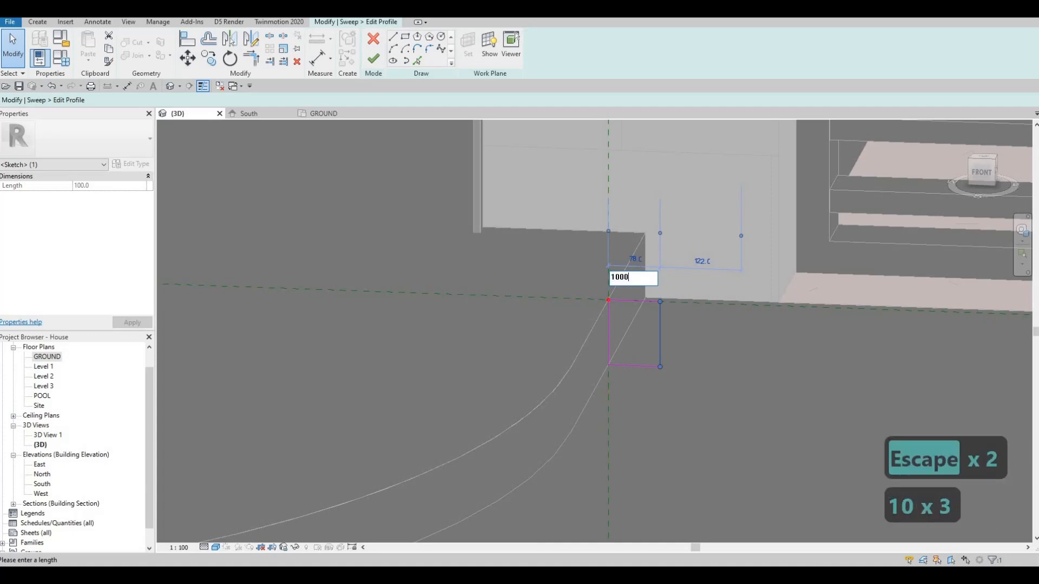
key(BackSpace)
key(Escape)
key(Escape)
key(Escape)
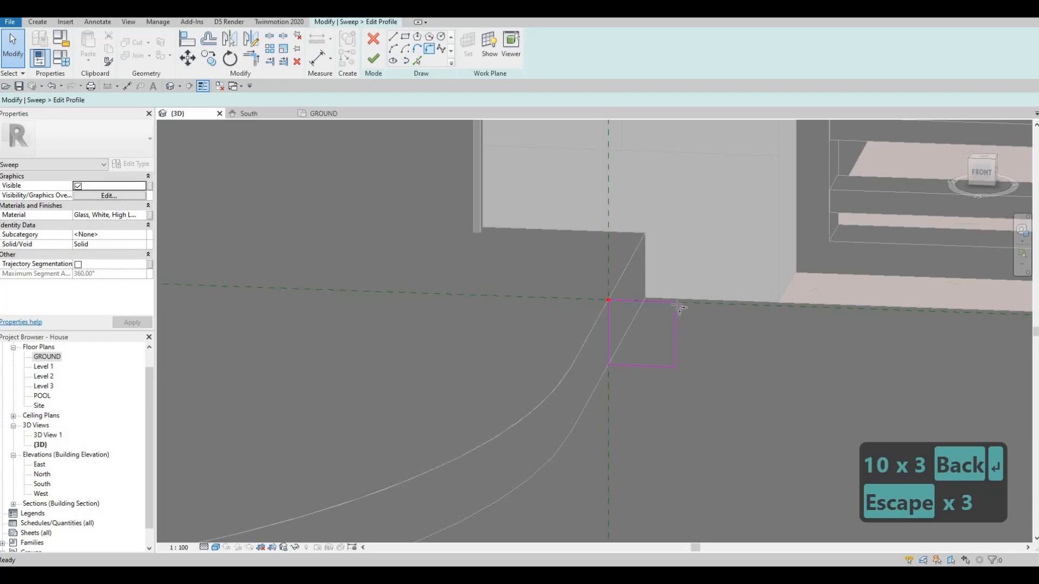
Step: Round the profile's upper outer corner with a 50 mm radius fillet arc and finish the profile sketch
click(658, 302)
click(675, 319)
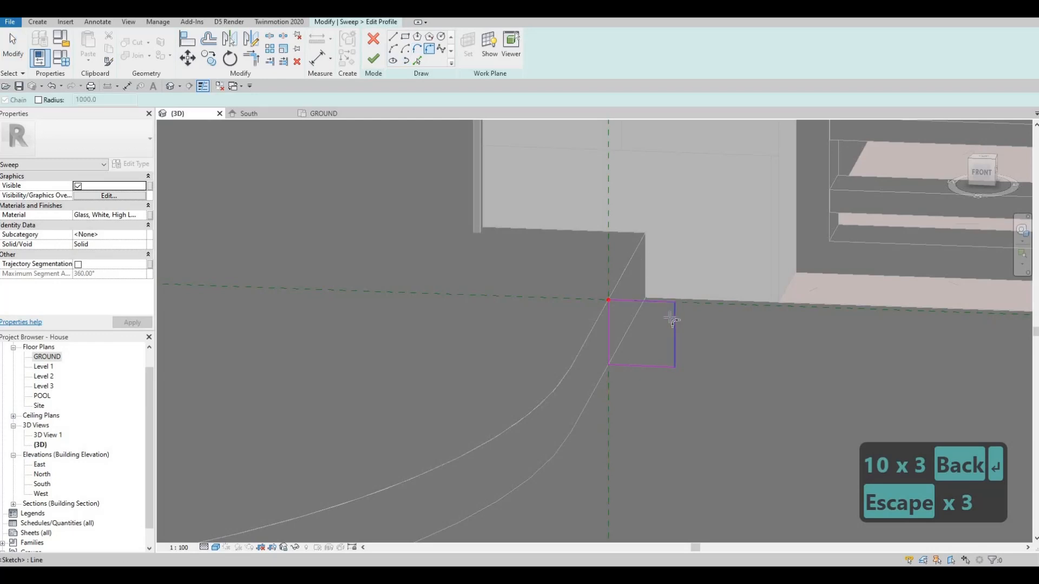
click(666, 319)
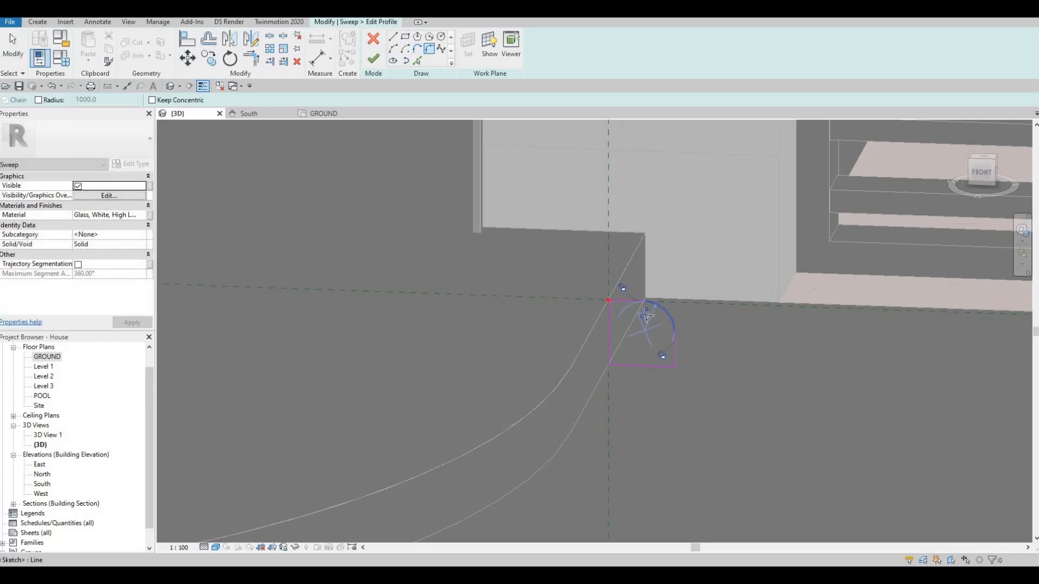
scroll(666, 316, up, 2)
click(642, 315)
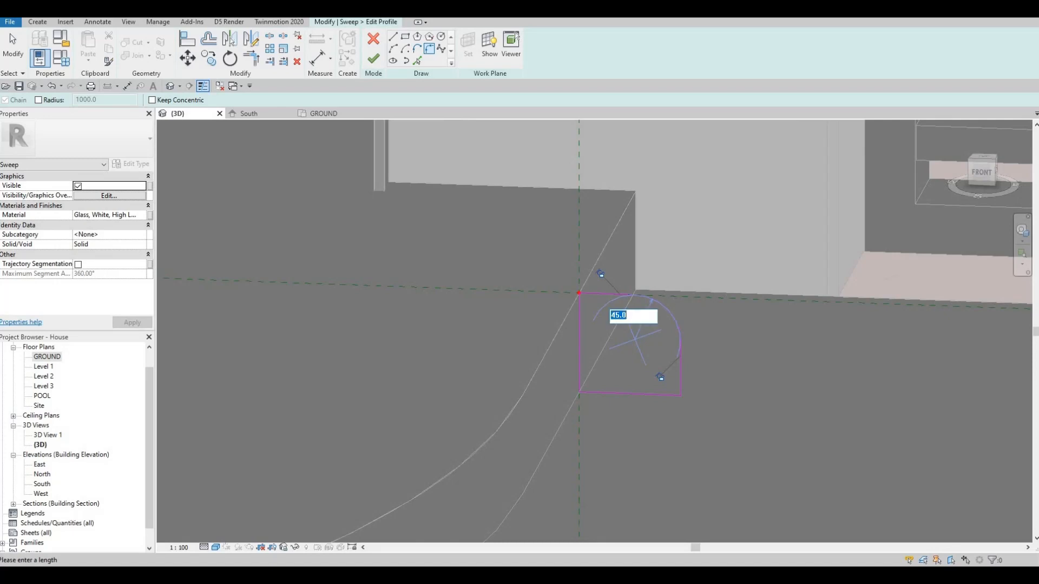
text(50)
key(Return)
key(Escape)
key(Escape)
scroll(714, 313, down, 4)
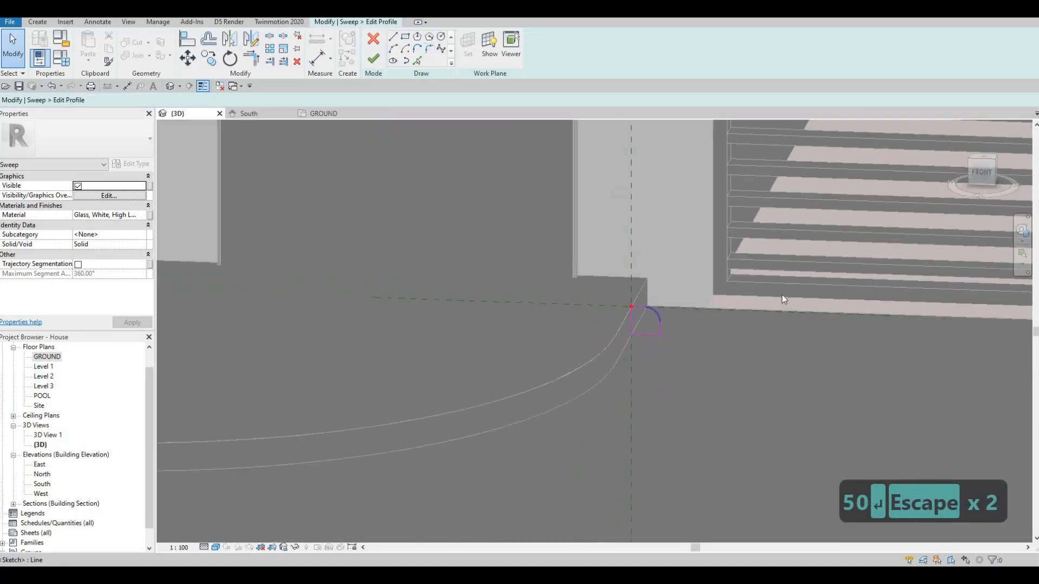
click(374, 58)
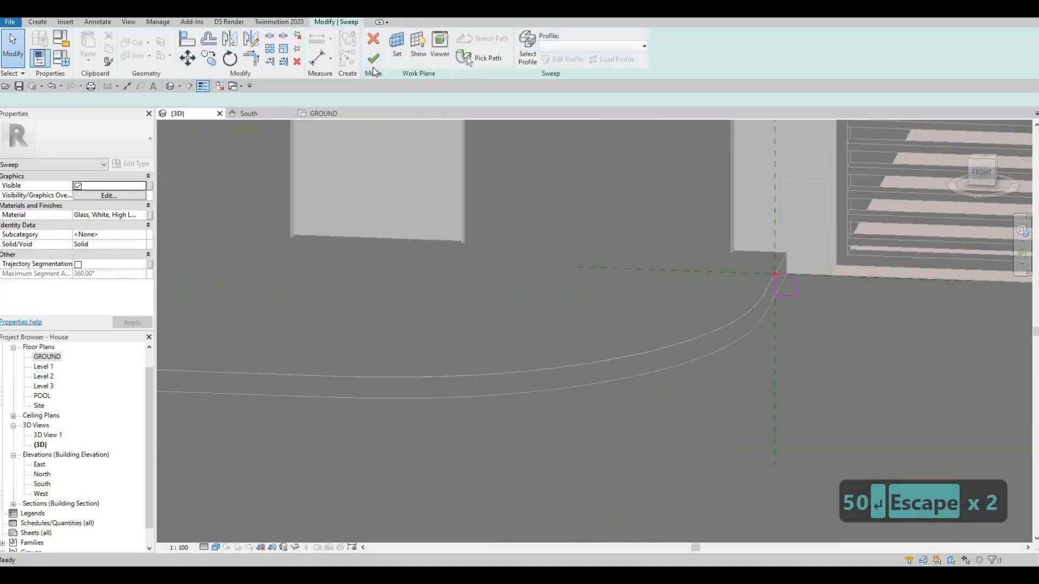
Step: Reopen the sweep profile, set its top line 105 mm above the base line, and finish the profile
scroll(669, 230, up, 5)
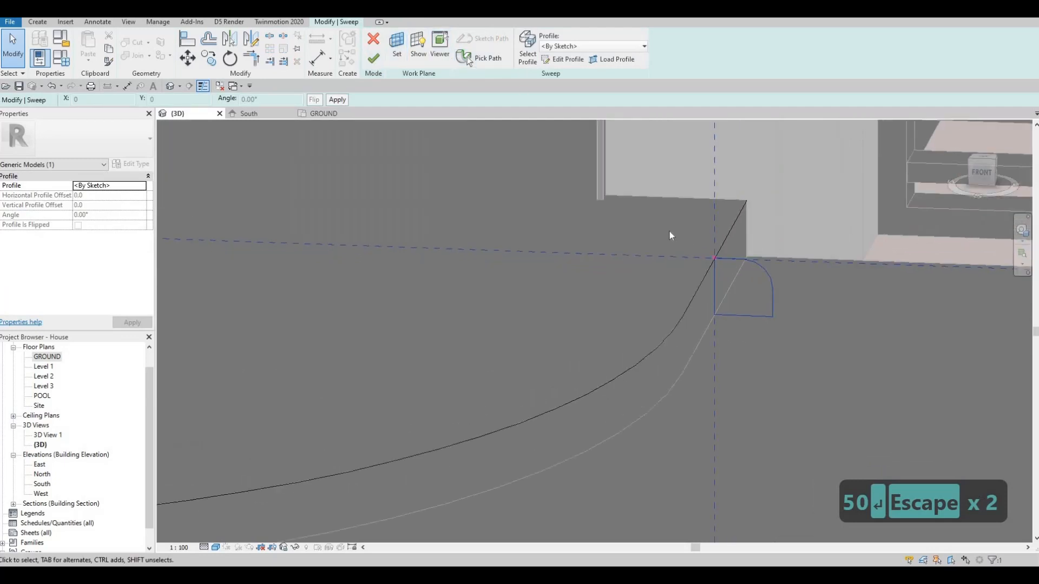
key(Escape)
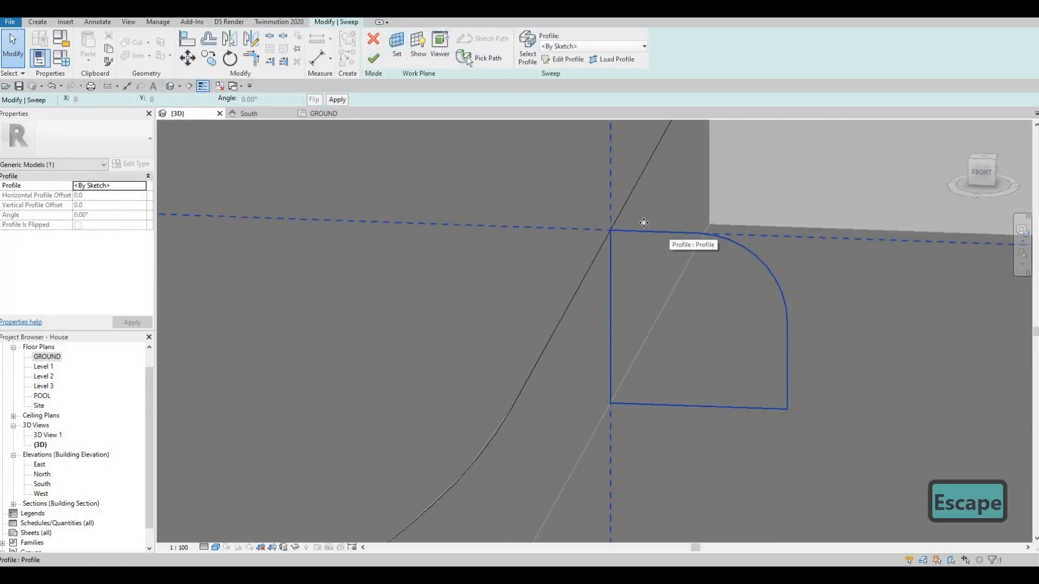
double_click(669, 233)
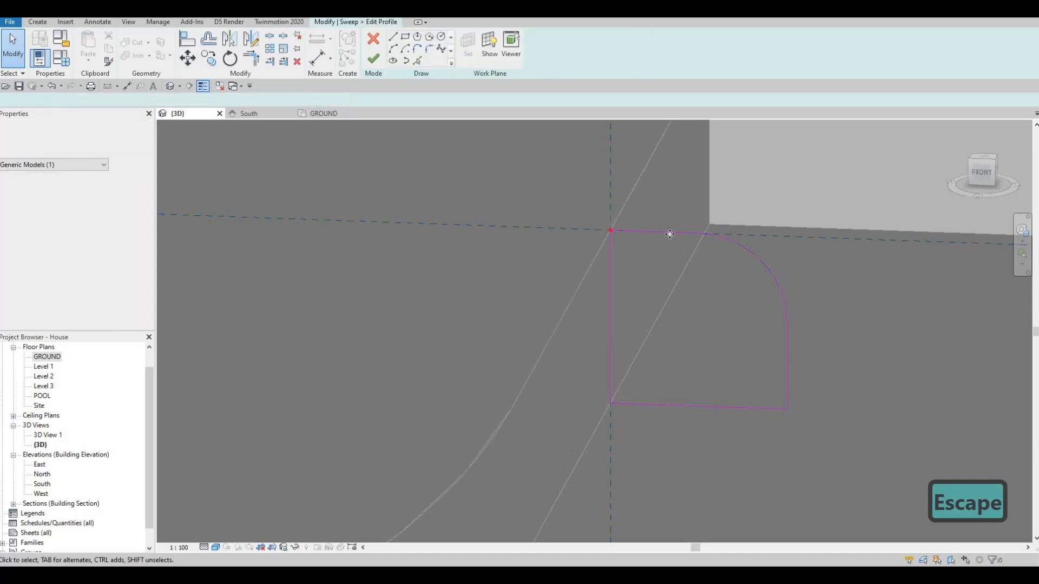
click(670, 233)
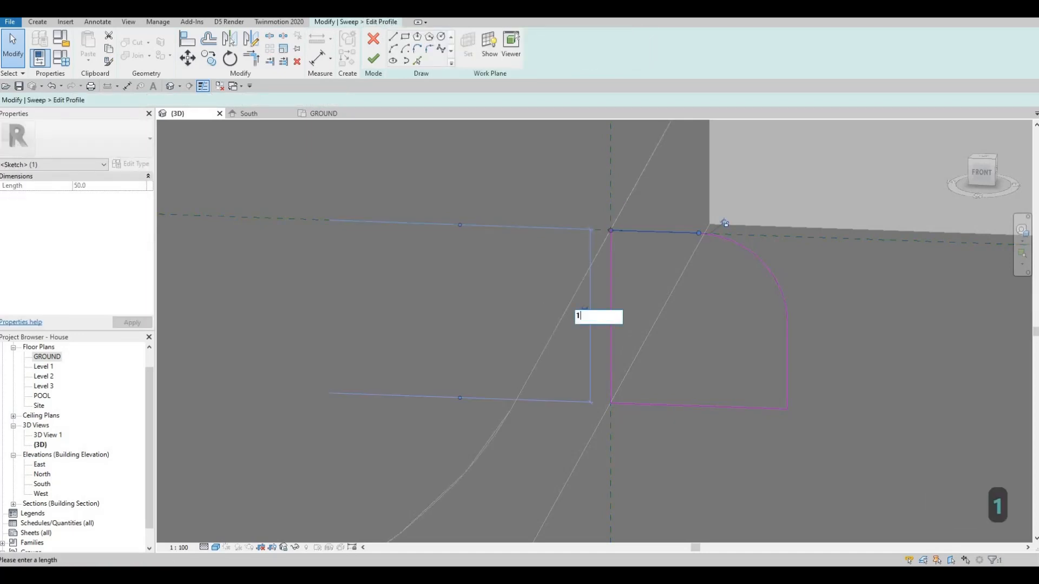
key(Return)
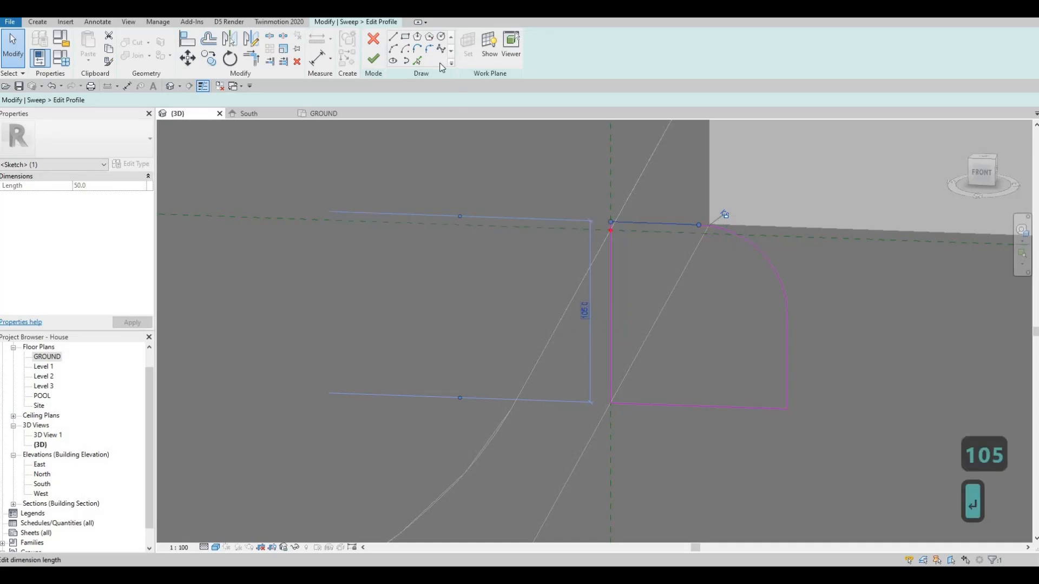
key(Escape)
click(373, 58)
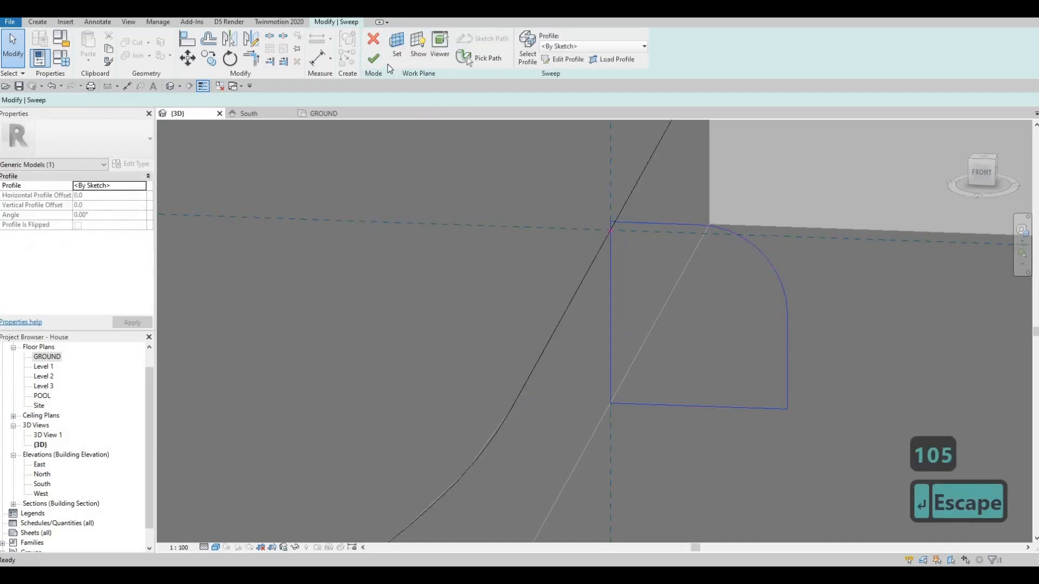
Step: Finish the curb sweep along the first strip and deselect it
click(378, 57)
scroll(717, 255, down, 10)
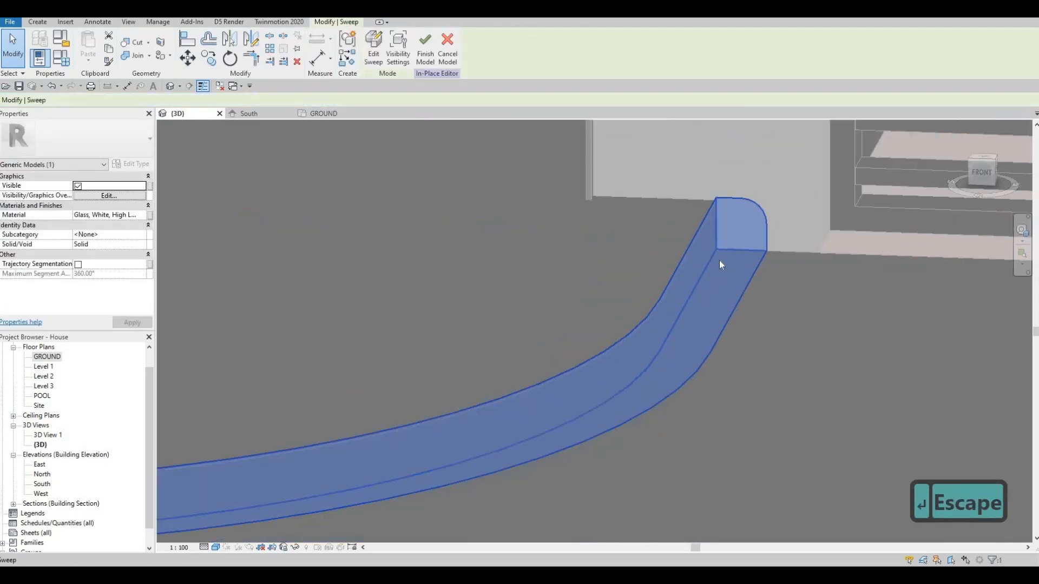
key(Escape)
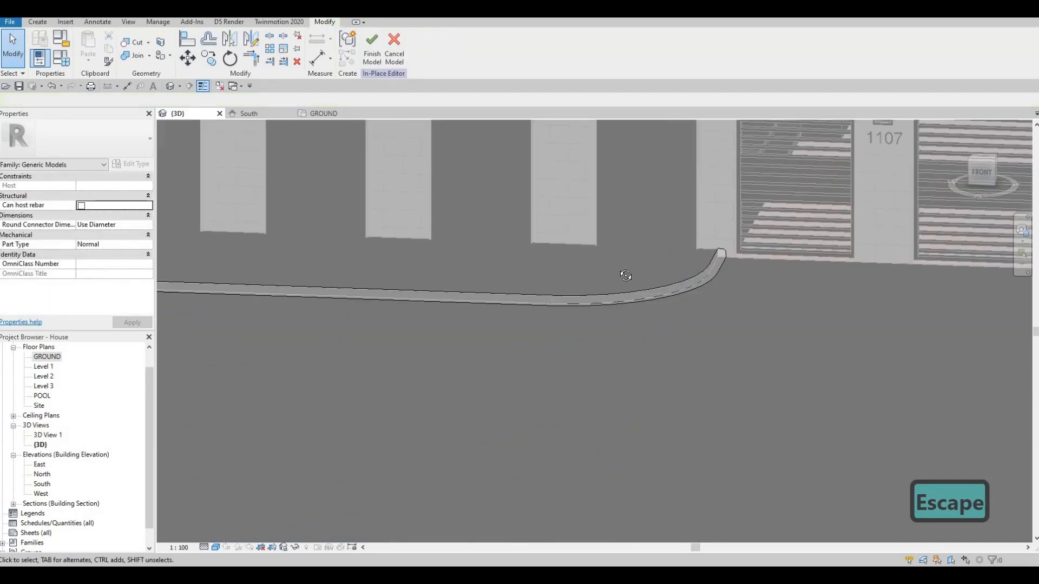
Step: Start a second sweep with its path along the upper curved and straight edges of the strip across the driveway, and finish the path
shift+middle_drag(626, 276, 636, 249)
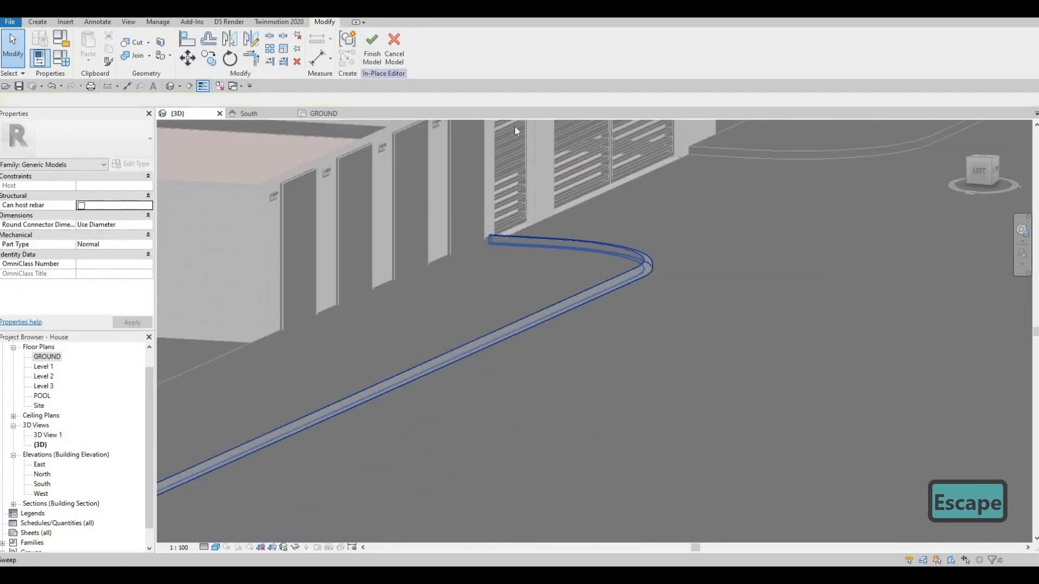
scroll(644, 195, up, 1)
shift+middle_drag(676, 222, 572, 256)
middle_drag(698, 241, 582, 222)
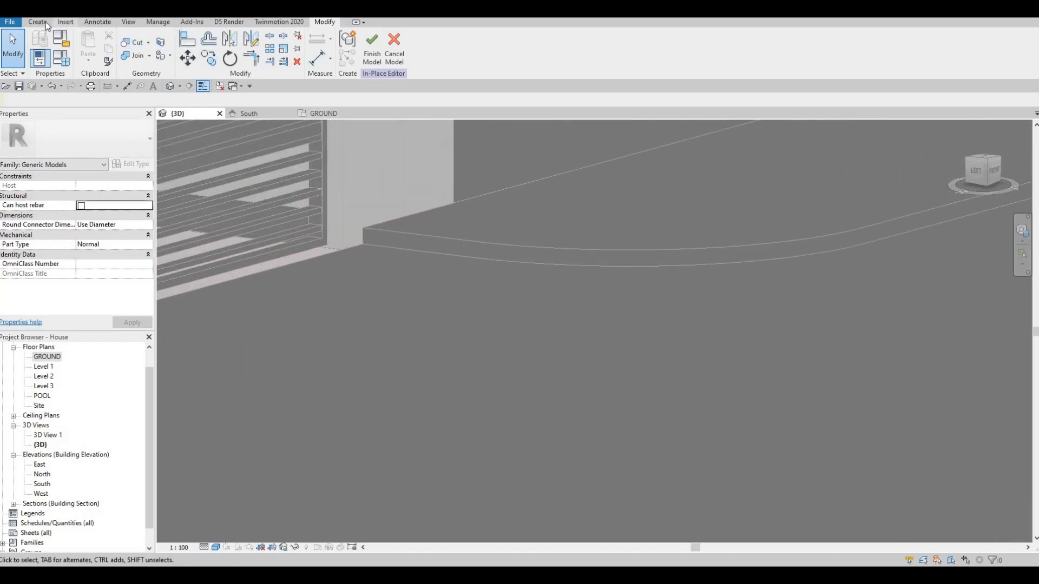
click(164, 49)
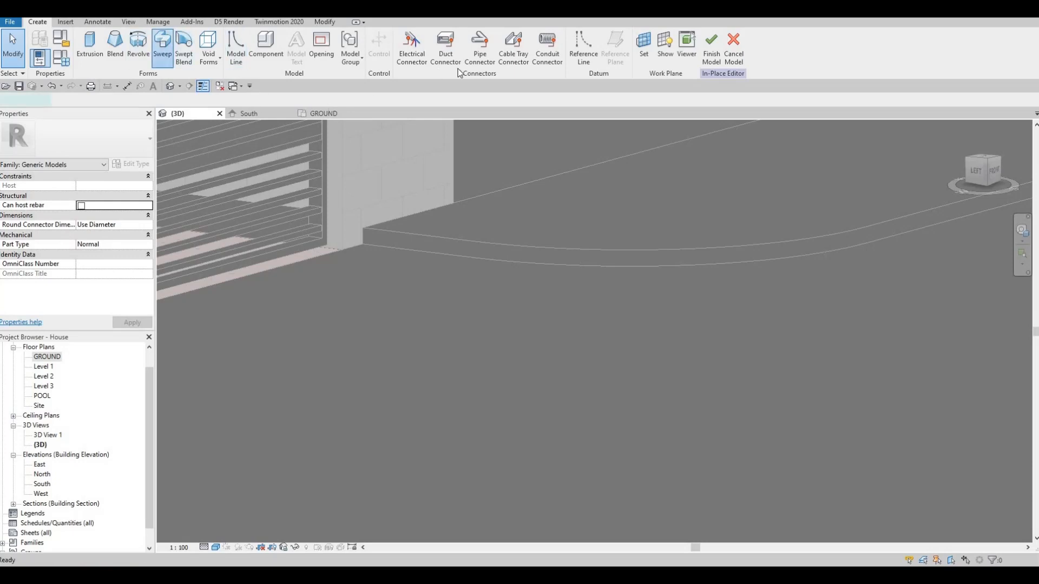
click(486, 60)
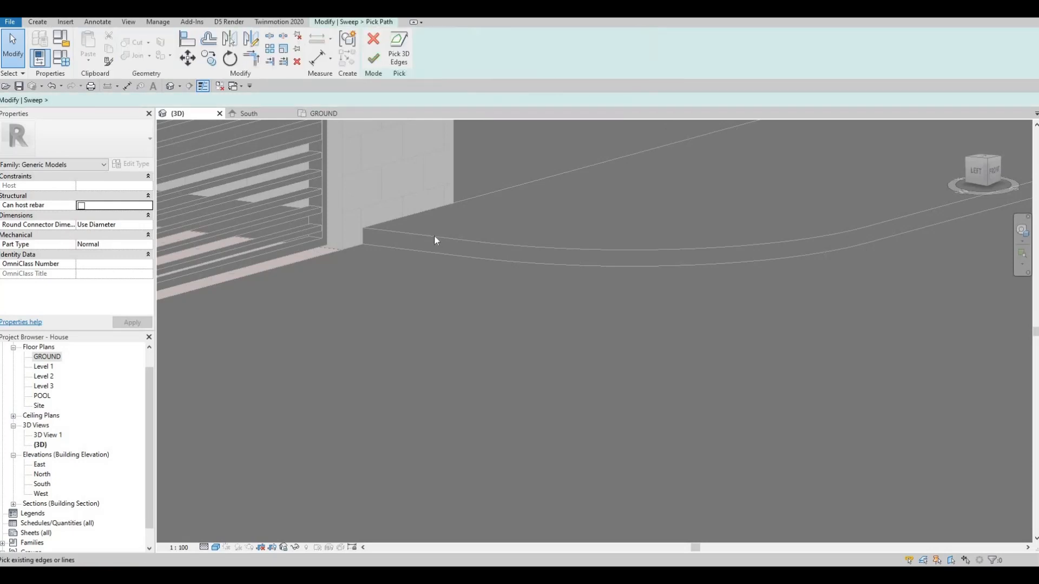
click(512, 244)
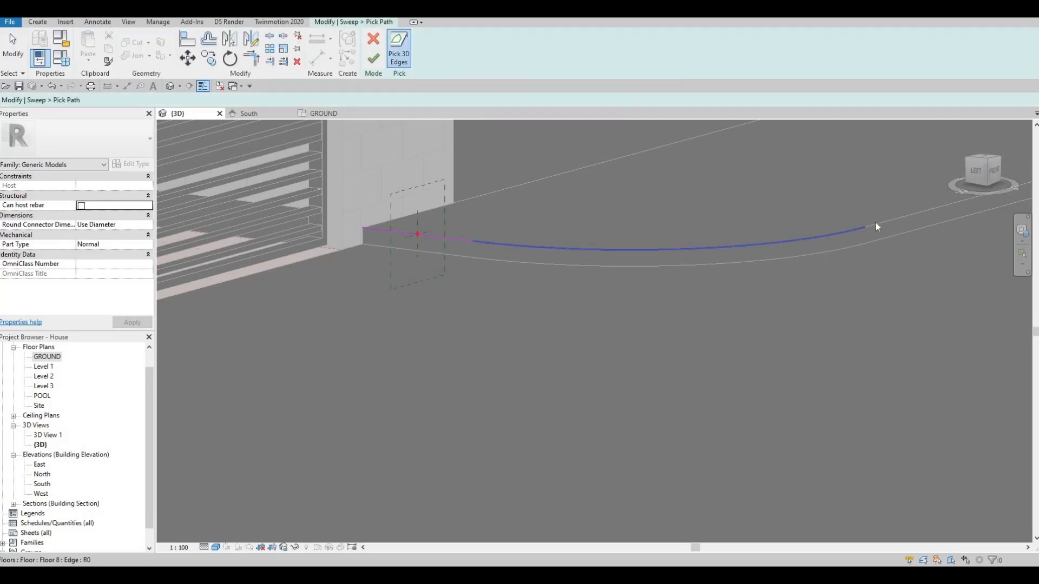
click(840, 234)
scroll(552, 248, down, 5)
scroll(643, 246, up, 5)
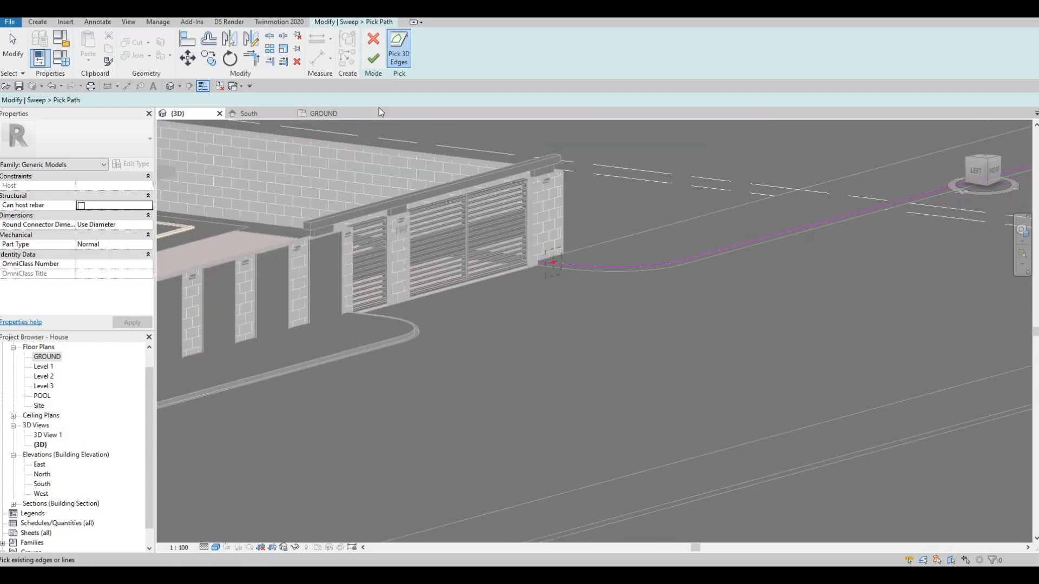
click(373, 57)
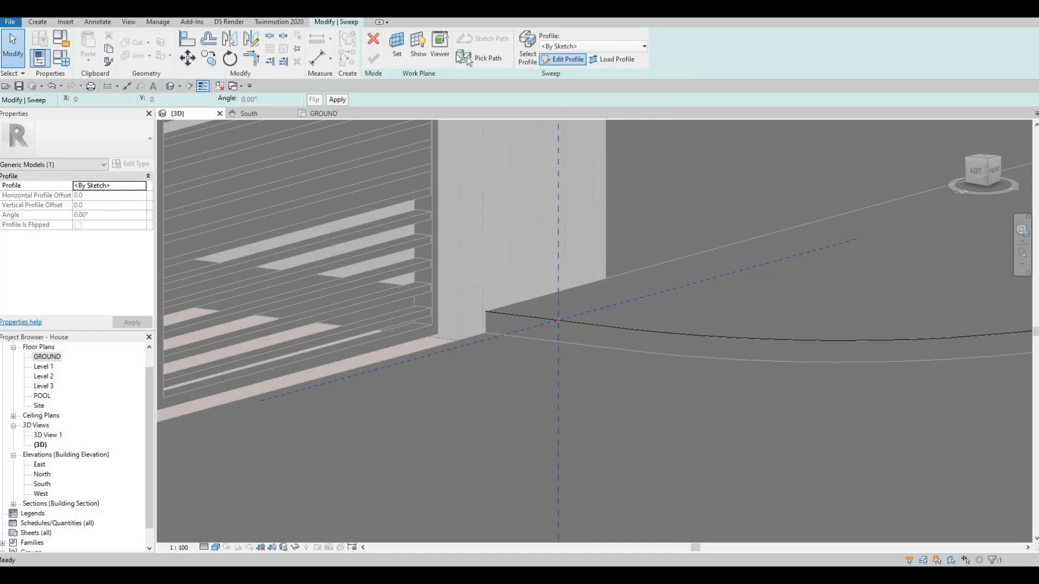
Step: Open the second sweep's profile for editing and set the sweep's material to Concrete, C40/50
click(568, 59)
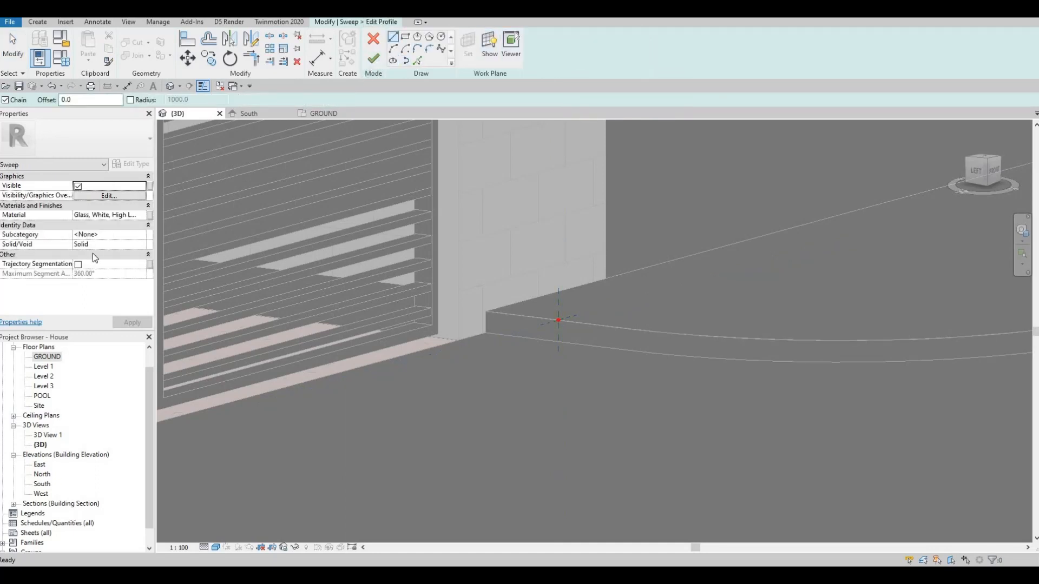
click(120, 216)
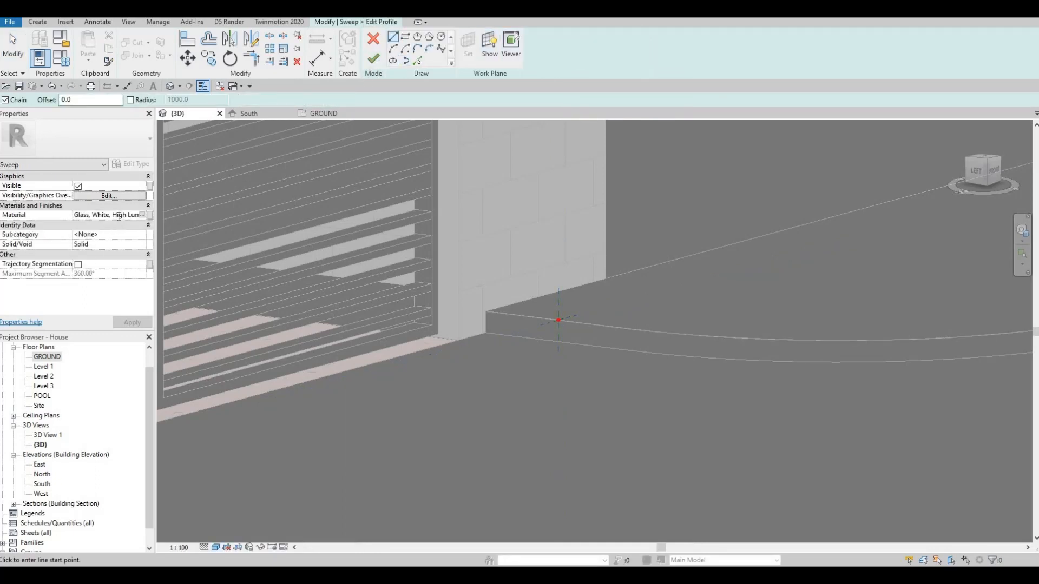
key(ctrl+a)
text(Concrete, C40/50)
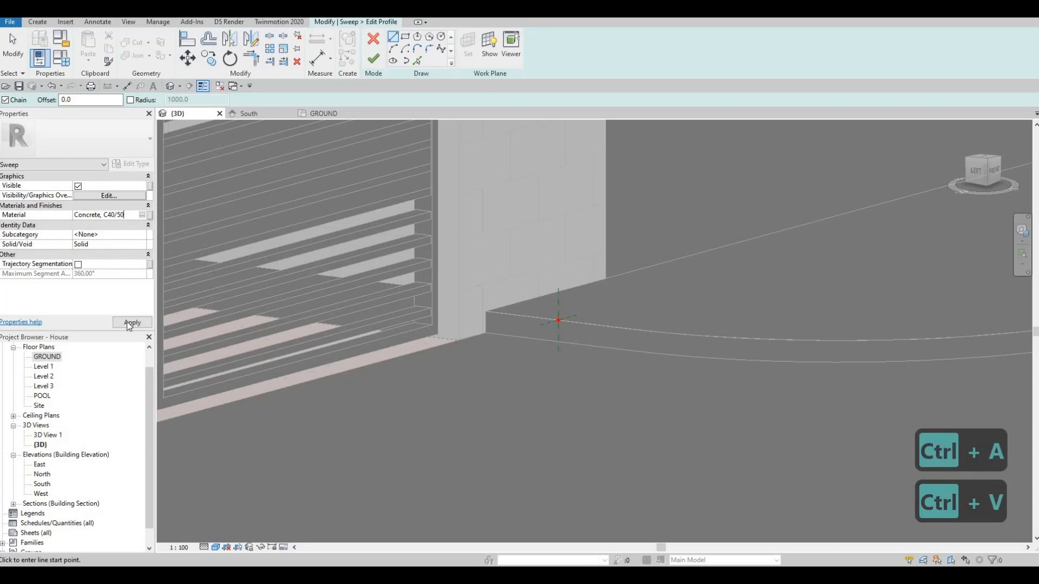
click(131, 323)
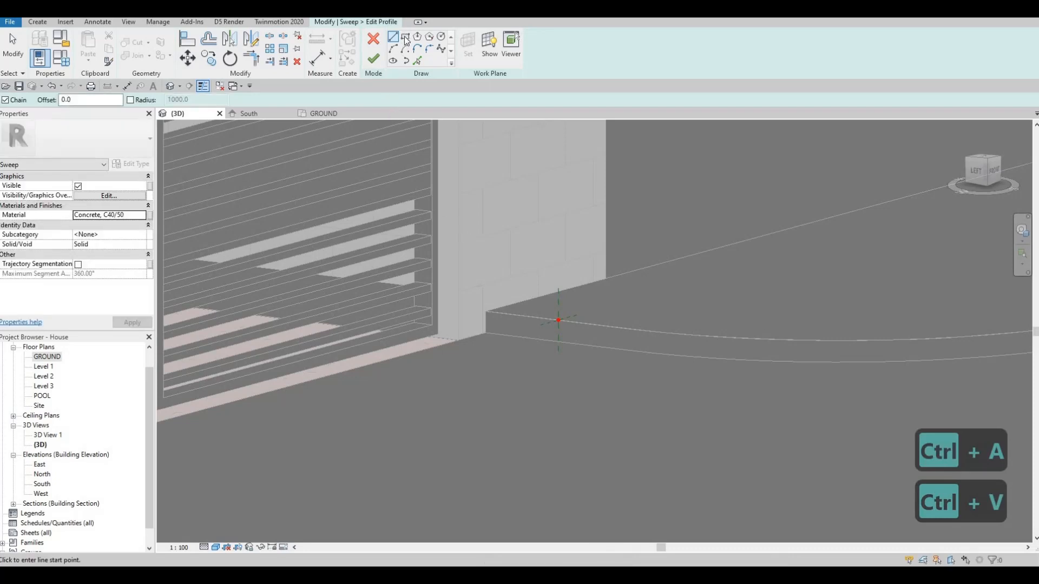
Step: Sketch a rectangular profile about 189 mm wide and 100 mm high at the path's reference point, extending outward from the strip's edge
scroll(569, 309, up, 2)
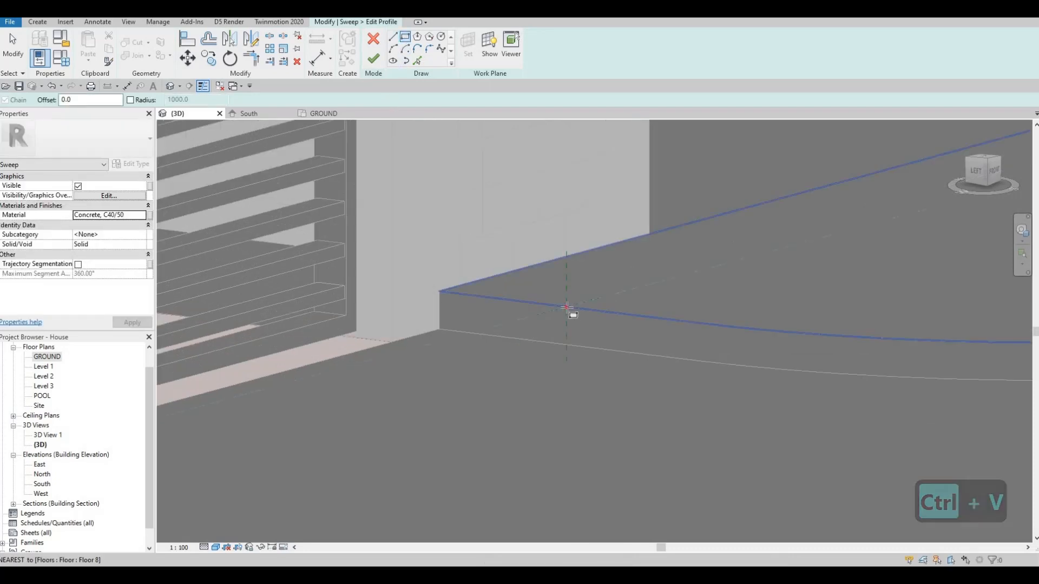
click(526, 356)
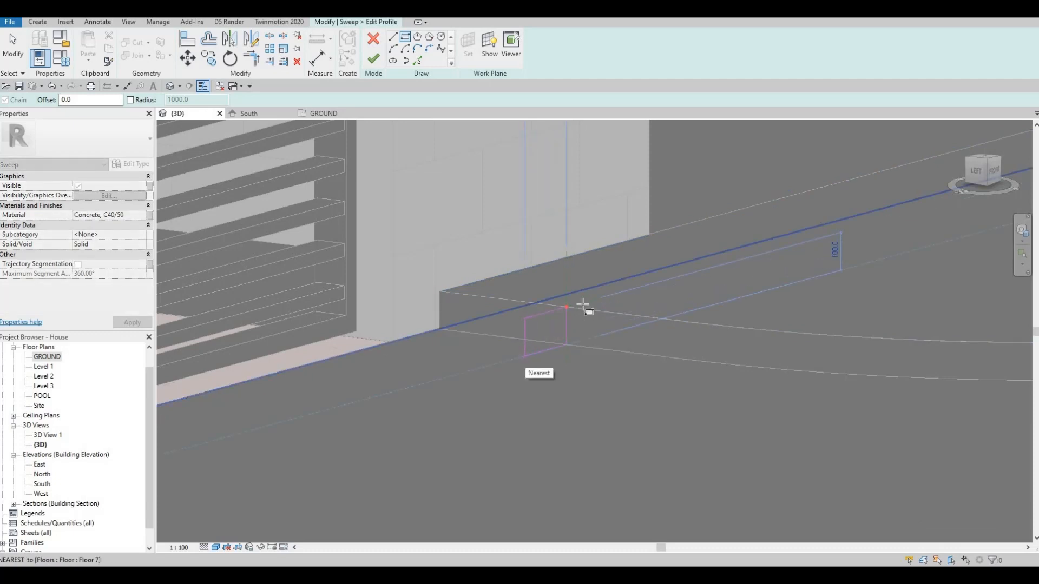
click(566, 309)
key(Escape)
scroll(560, 317, up, 2)
key(Escape)
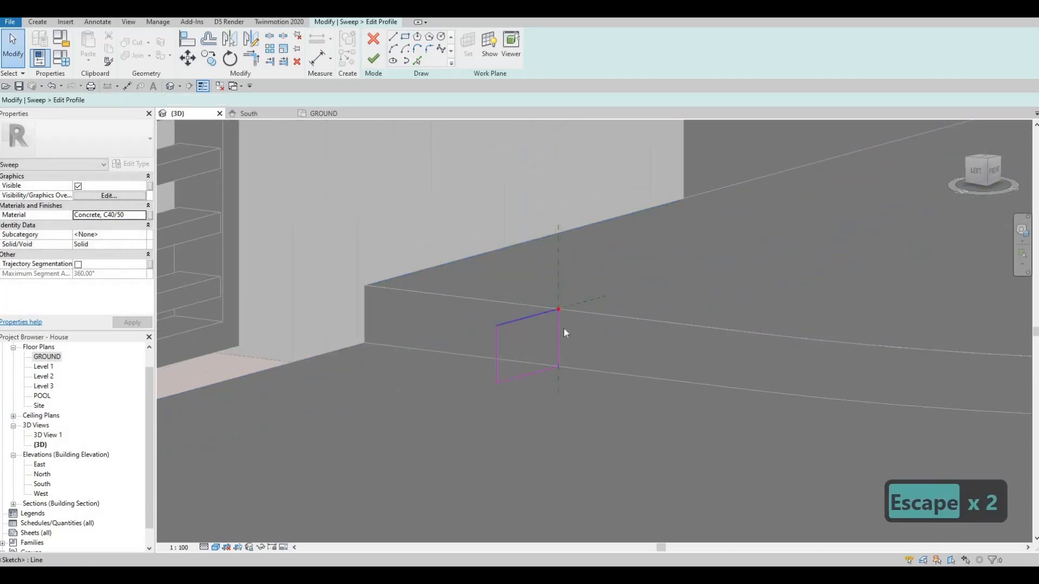
Step: Set the profile rectangle's top line 105 mm above its base line
click(560, 328)
click(564, 331)
text(105)
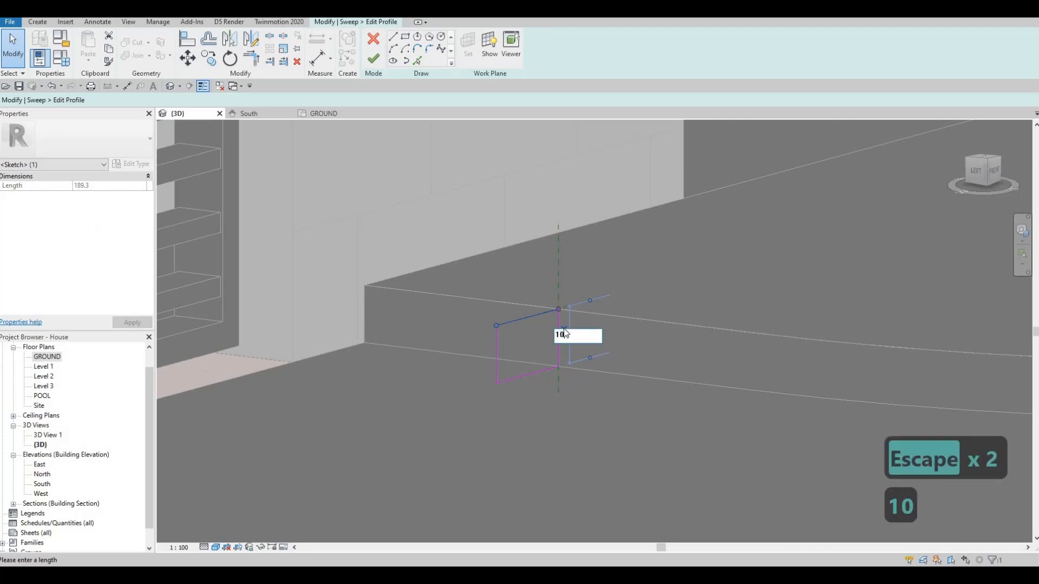
key(Return)
key(Escape)
key(Escape)
Step: Set the profile rectangle's width to 100 mm by repositioning its outer vertical line
click(495, 331)
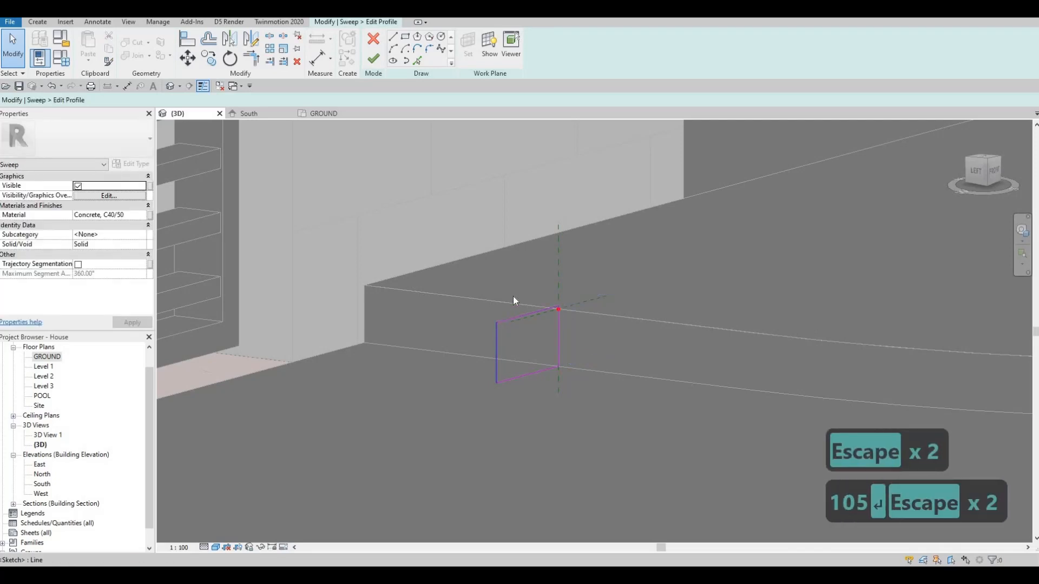
click(521, 283)
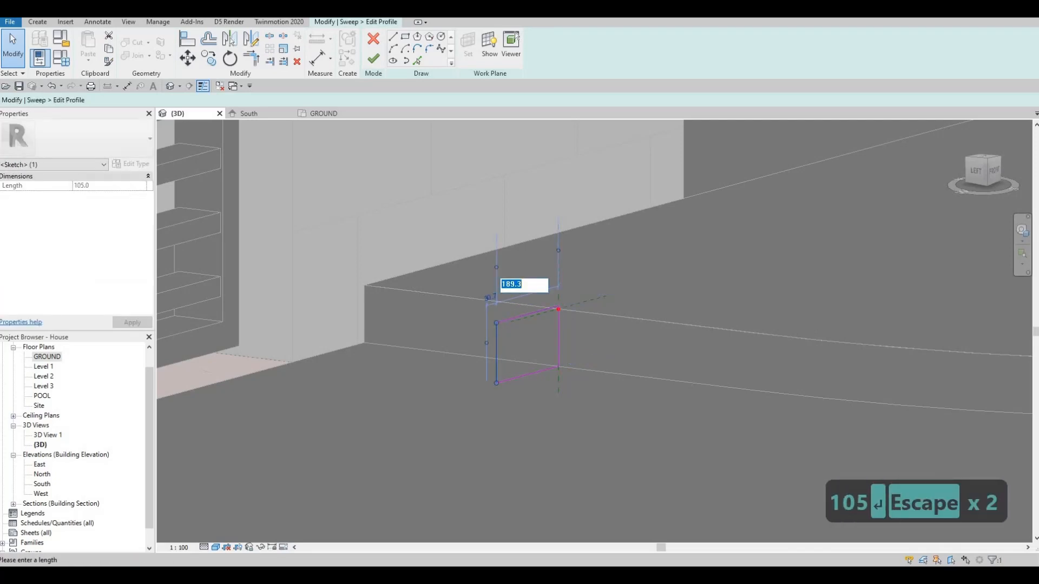
text(100)
key(Return)
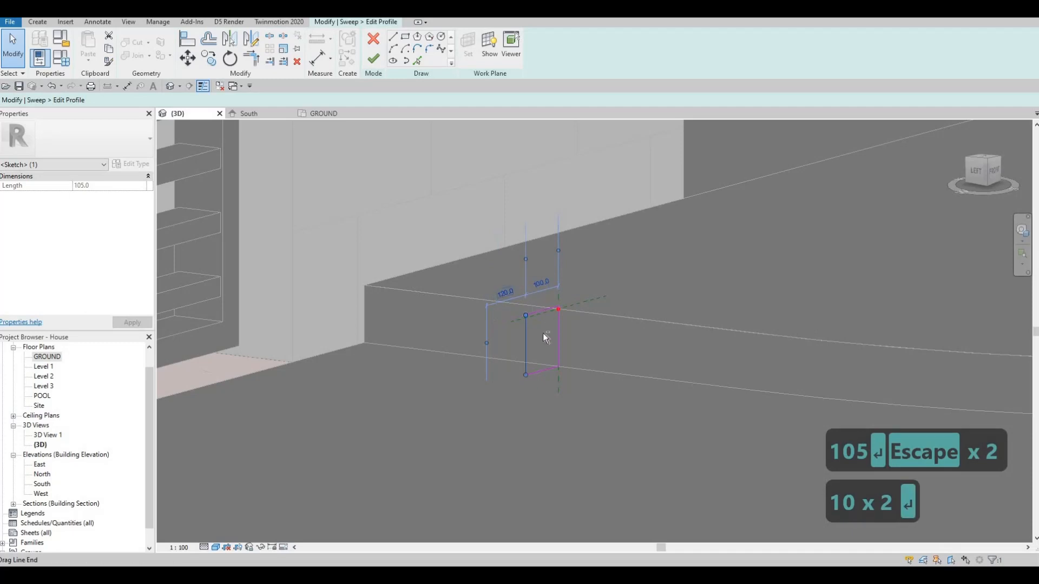
Step: Round the upper outer corner of the second sweep's profile with a 50 mm radius fillet arc
scroll(544, 331, up, 3)
shift+middle_drag(495, 346, 433, 344)
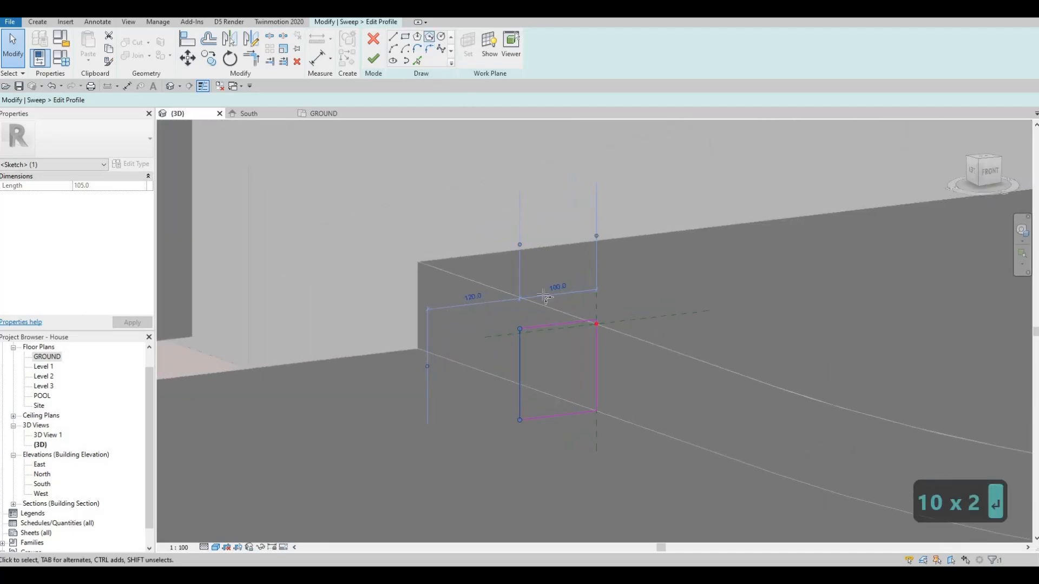
click(545, 326)
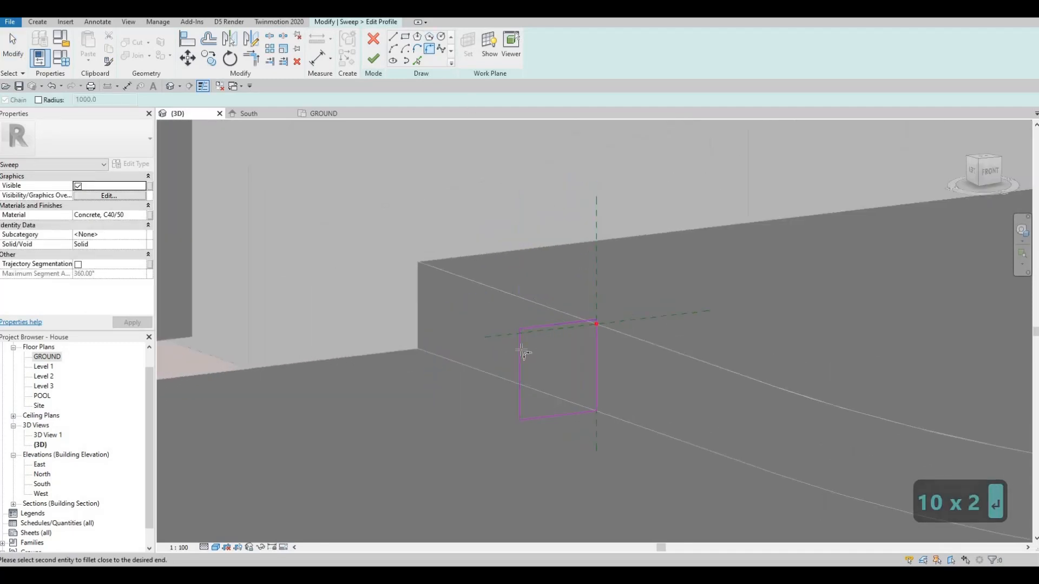
click(522, 346)
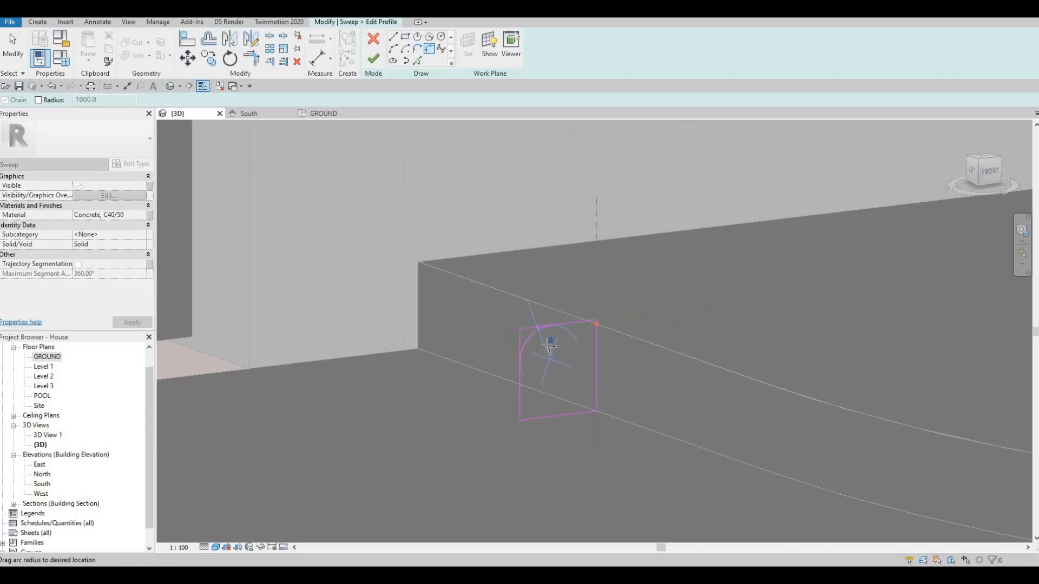
click(550, 345)
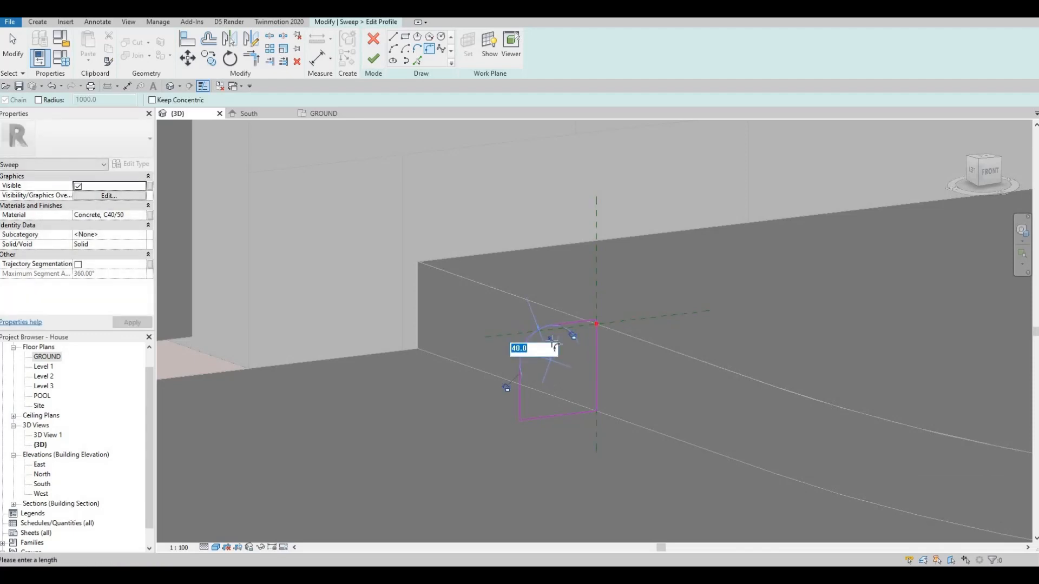
text(50)
key(Return)
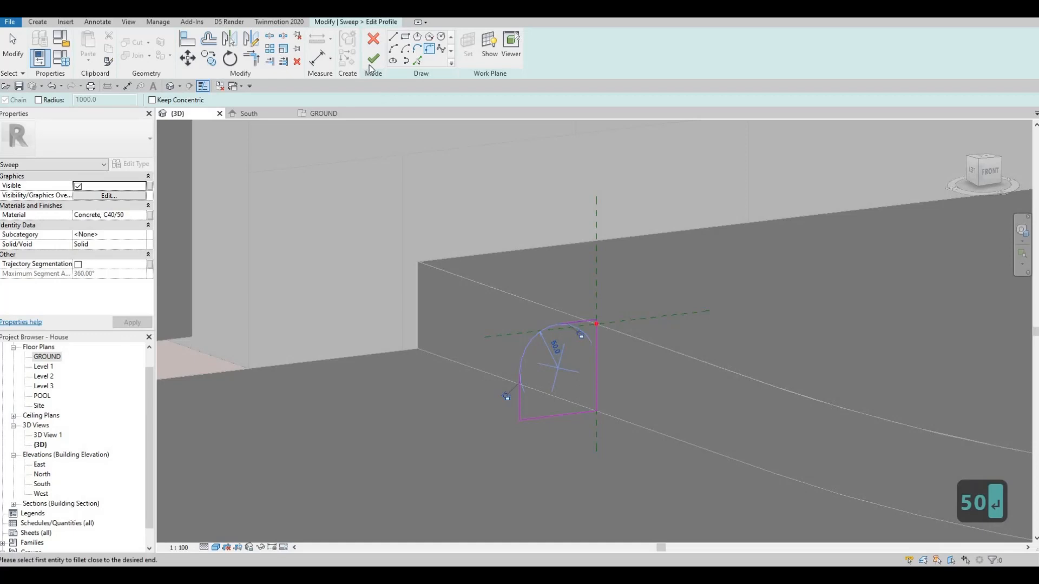
Step: Finish the profile sketch and the second curb sweep, and deselect it
click(373, 58)
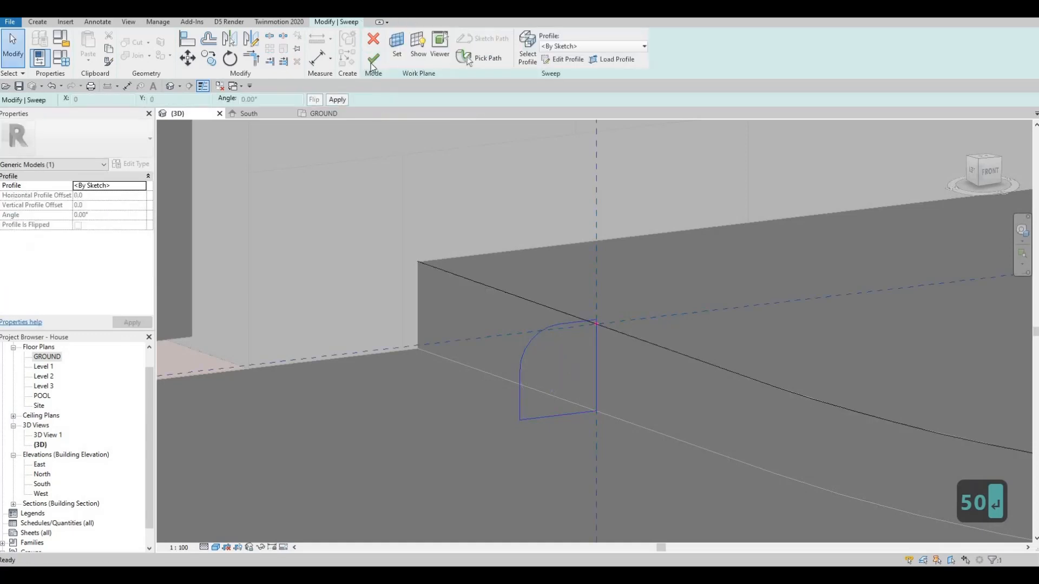
key(Escape)
scroll(452, 192, down, 3)
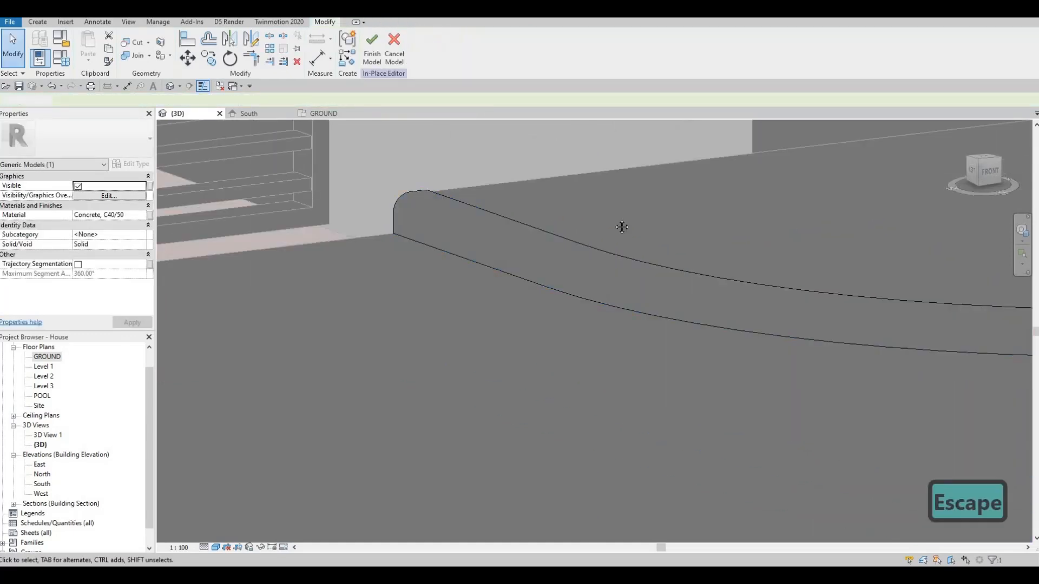
scroll(719, 260, down, 3)
middle_drag(625, 306, 697, 274)
key(Escape)
Step: Set the first curb sweep's material to Concrete, C40/50 and deselect it
click(696, 274)
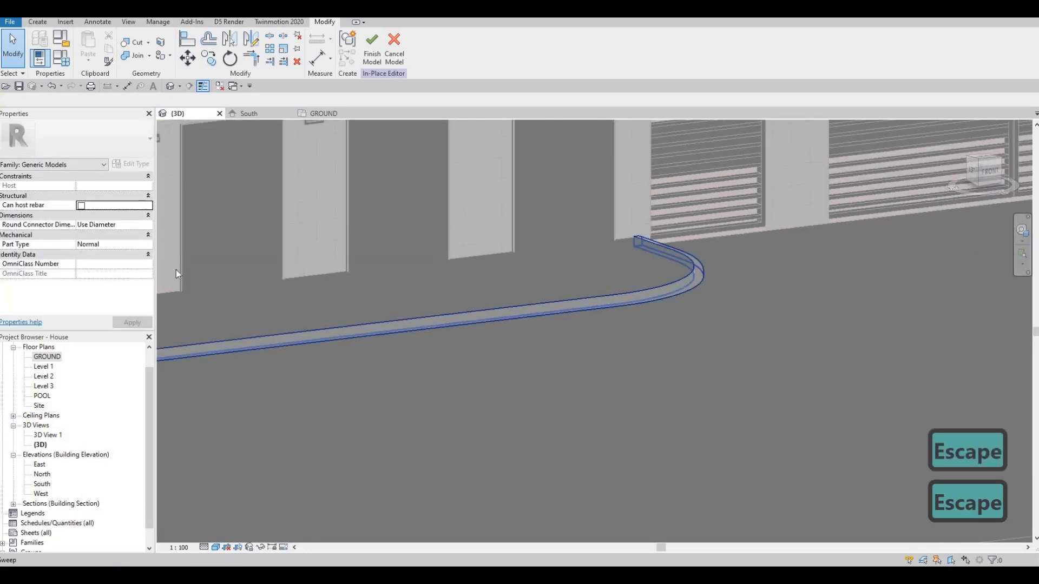
click(105, 216)
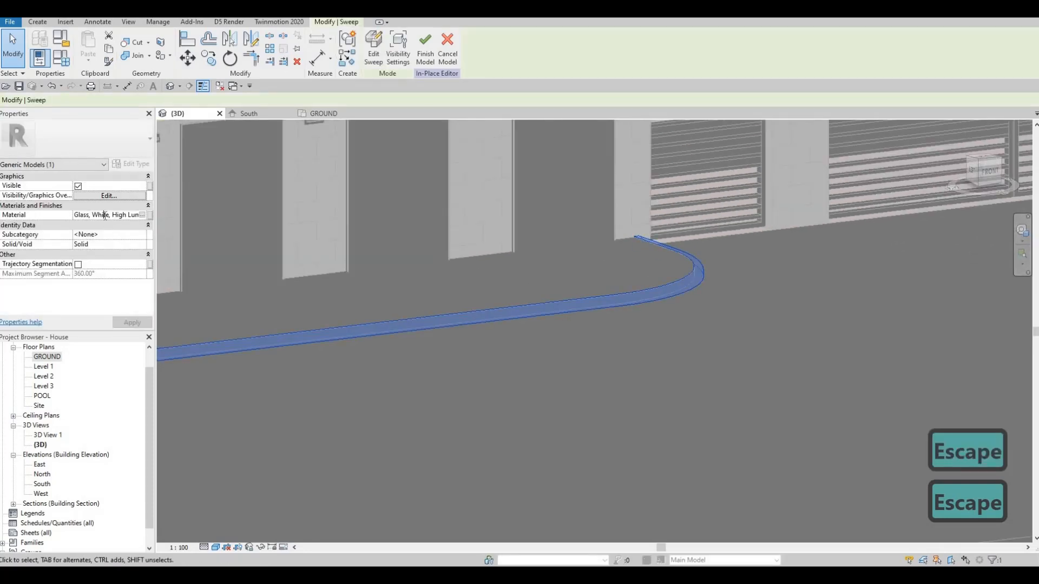
key(ctrl+a)
text(Concrete, C40/50)
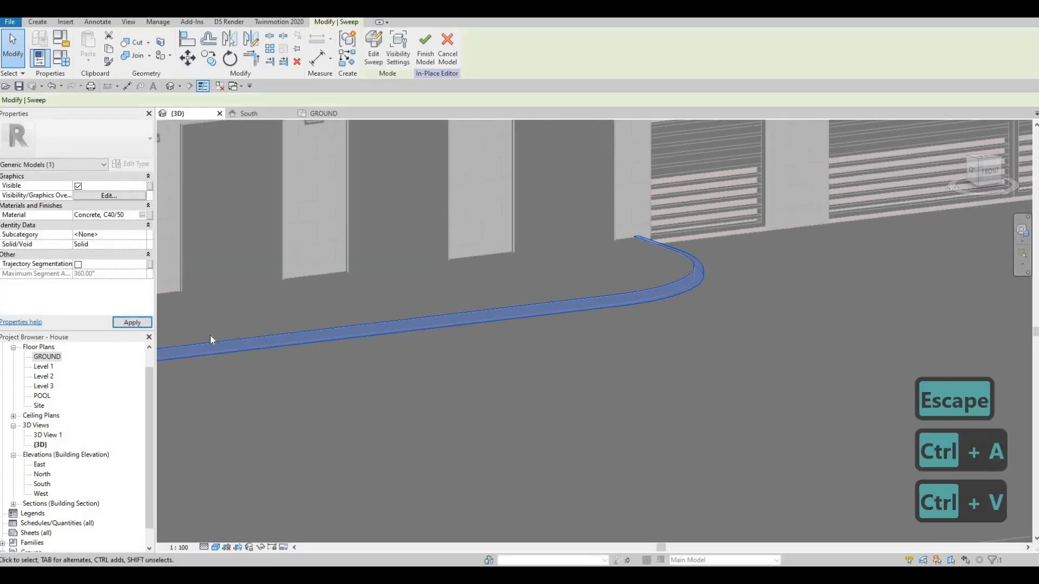
scroll(424, 354, down, 5)
key(Escape)
key(Escape)
Step: Start a third sweep with its path along the strip's long straight upper edge beside the dashed lines, and finish the path
shift+middle_drag(387, 374, 297, 67)
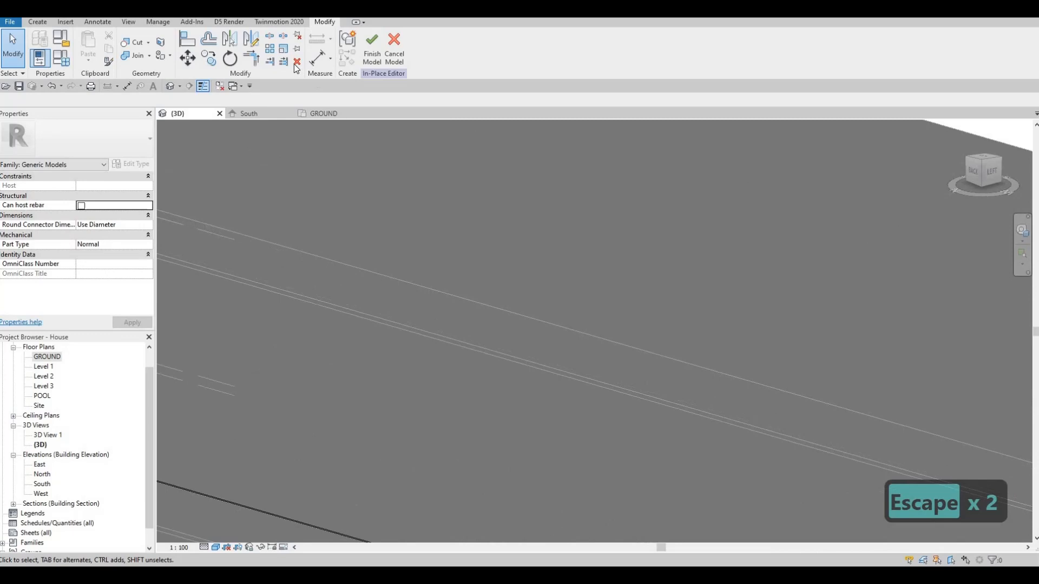
click(38, 21)
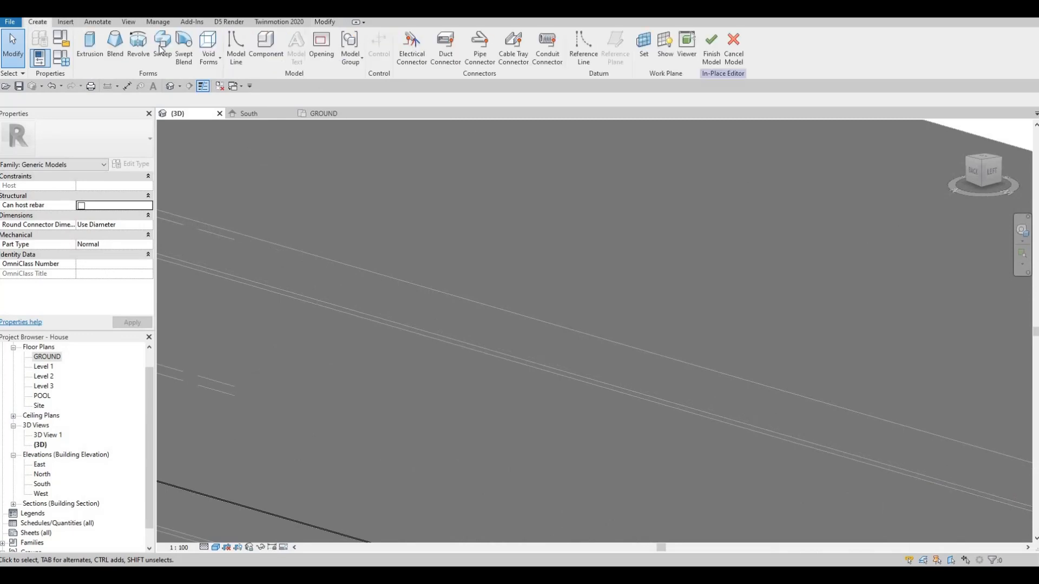
click(160, 48)
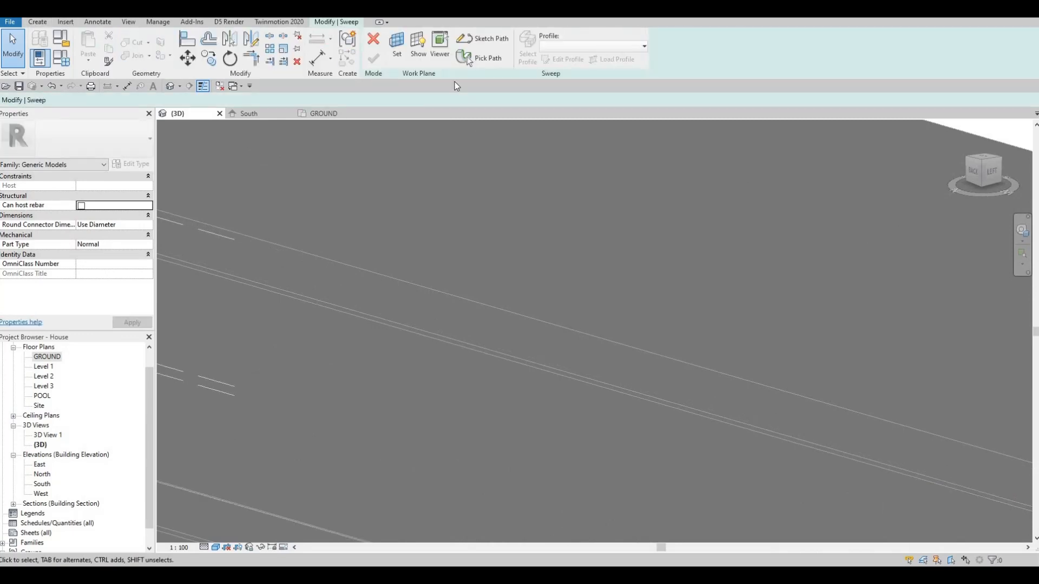
click(470, 64)
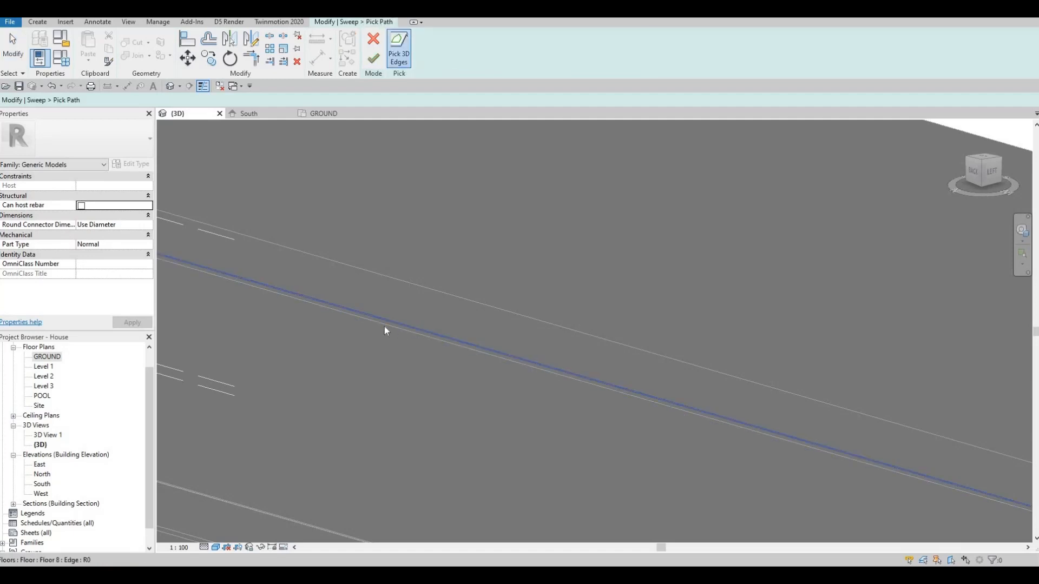
click(384, 327)
scroll(495, 306, down, 4)
scroll(430, 316, up, 6)
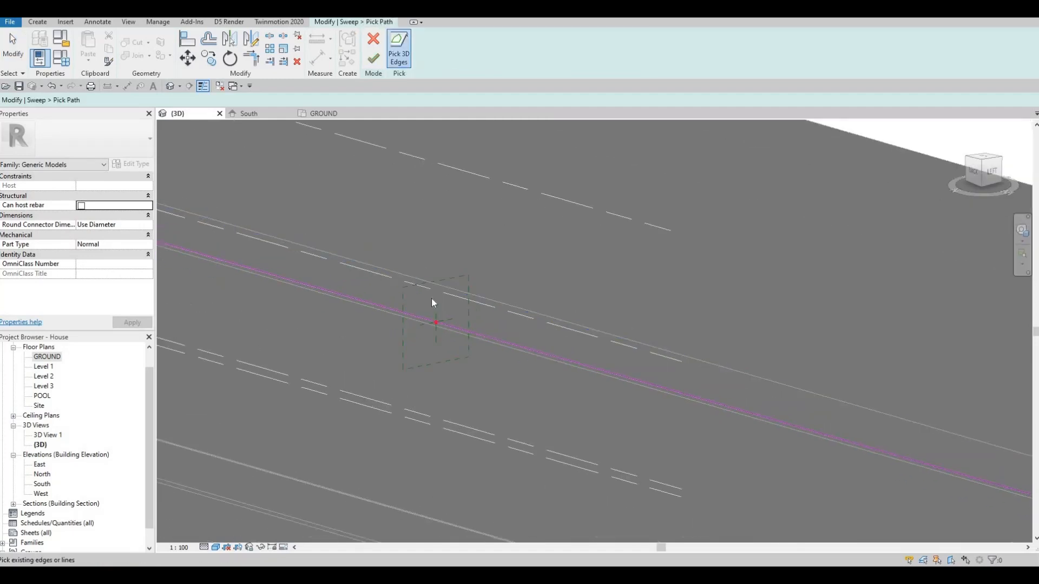
click(373, 58)
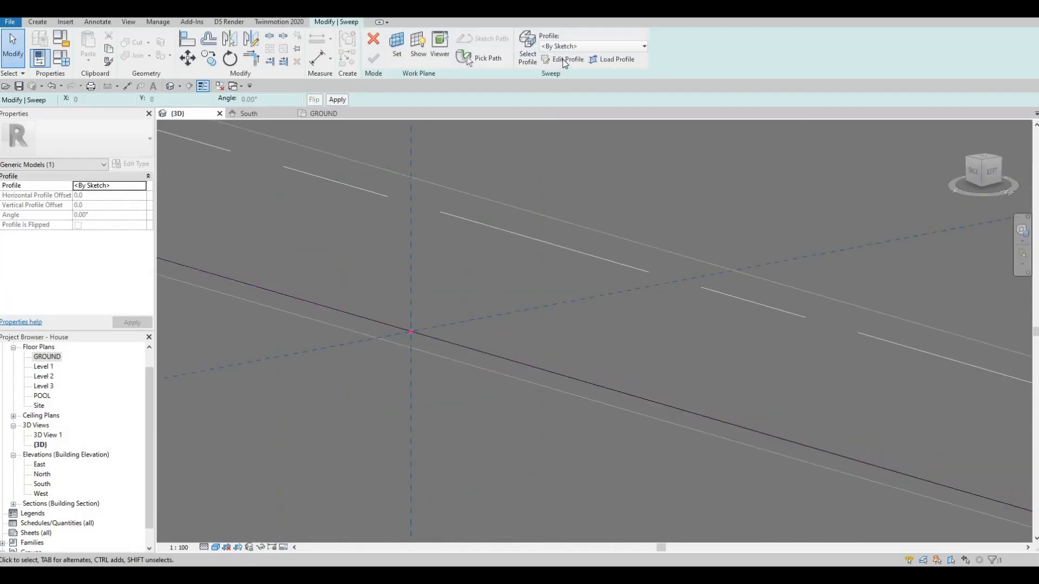
Step: Open the third sweep's profile and sketch a rectangle about 79 mm wide and 100 mm high at the path's reference point
click(563, 61)
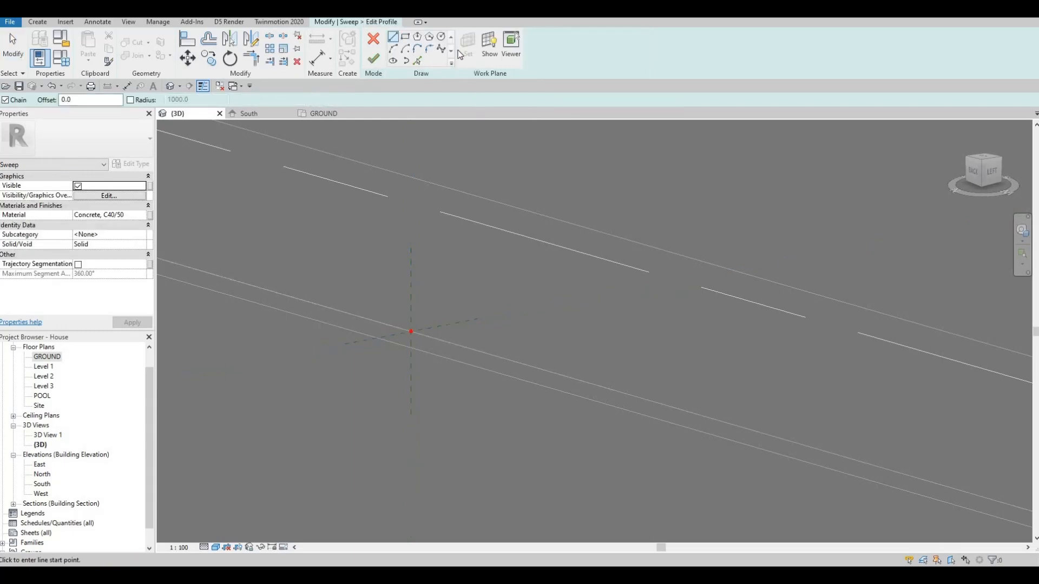
scroll(416, 336, up, 3)
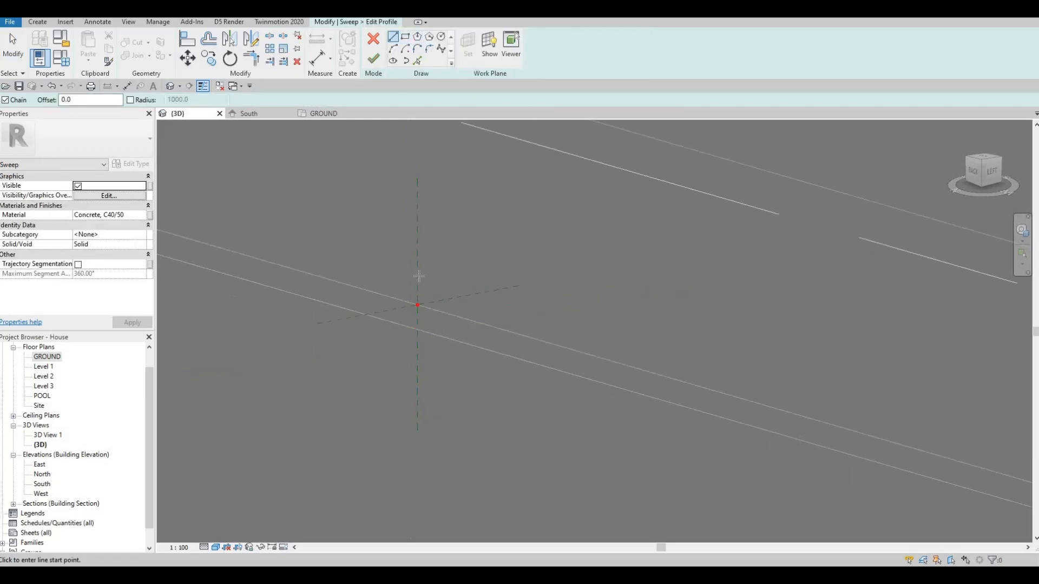
click(421, 275)
click(406, 37)
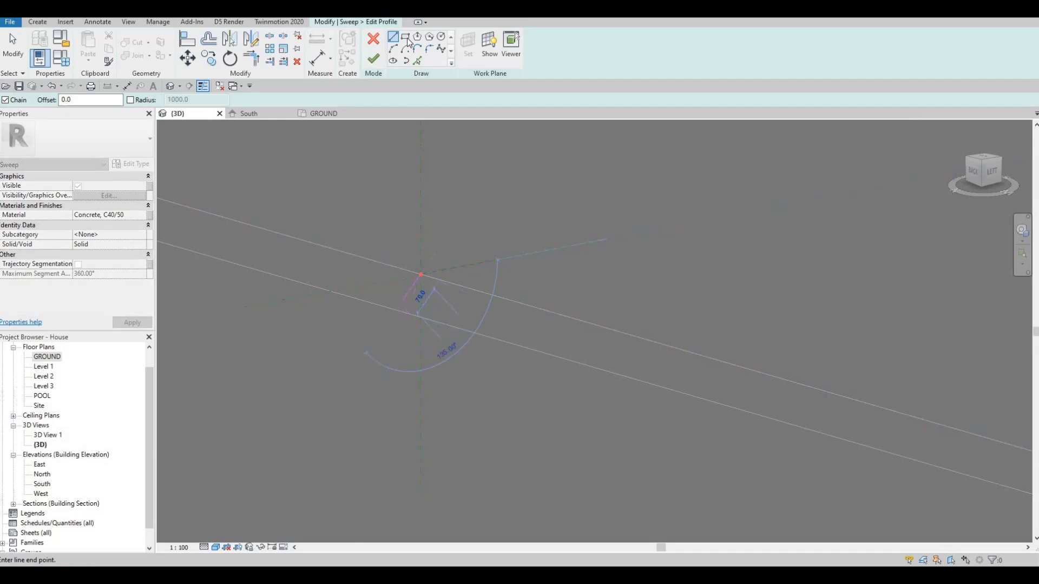
key(Escape)
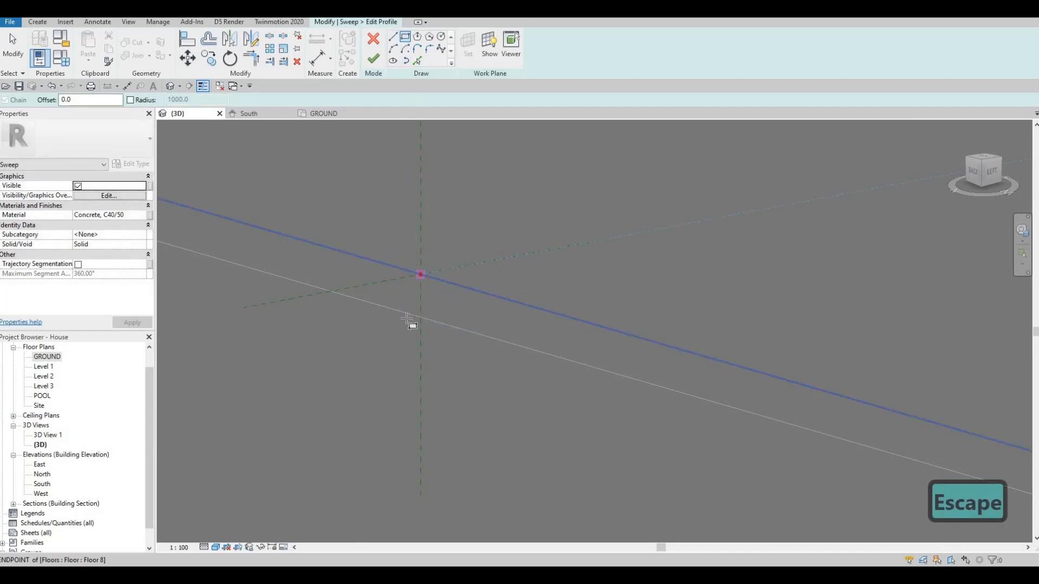
click(395, 322)
click(405, 277)
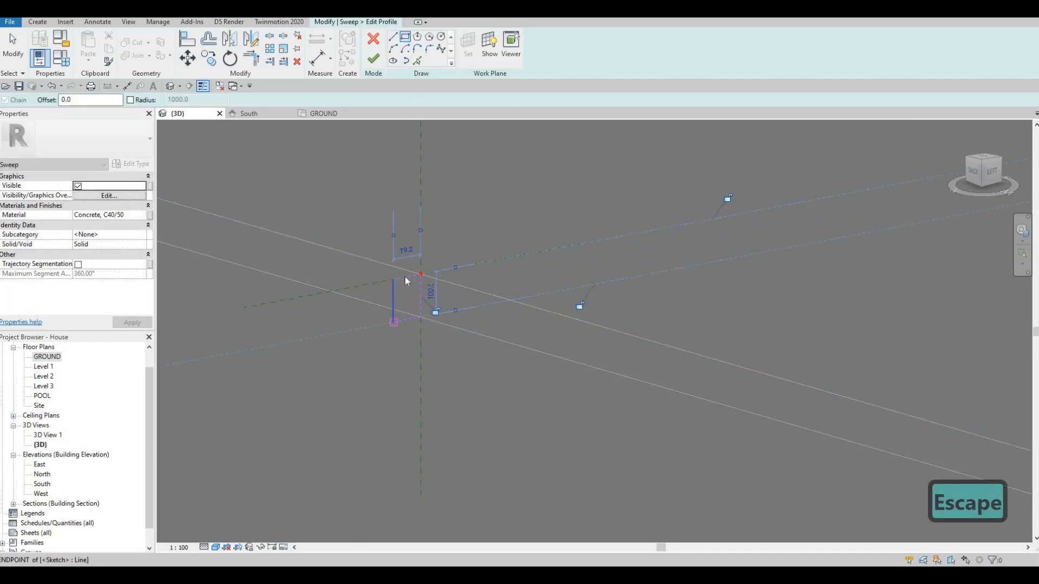
key(Escape)
key(Escape)
Step: Set the third sweep's rectangular profile to 105 mm high and 100 mm wide
click(407, 277)
click(431, 292)
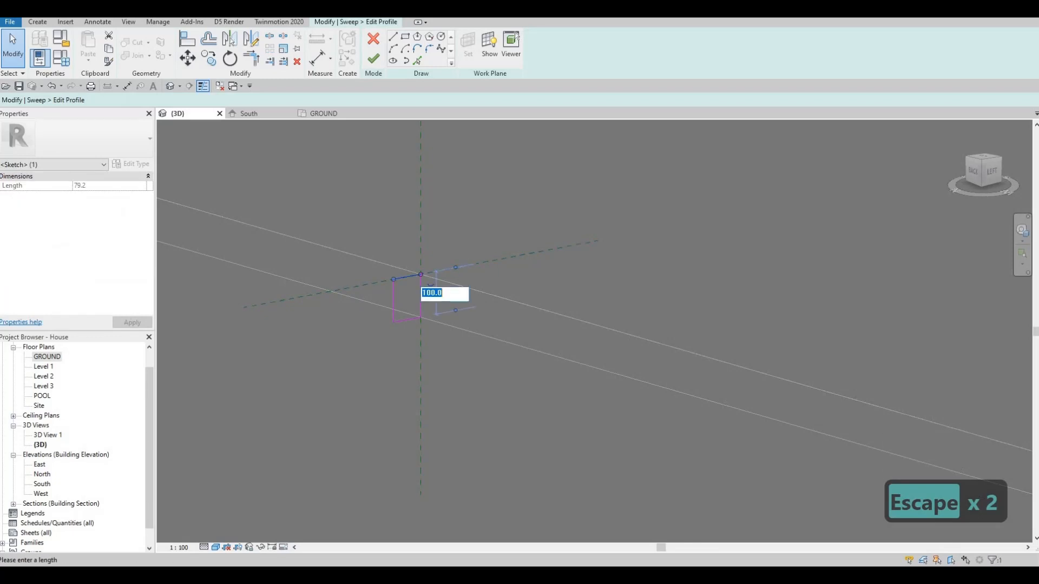
text(105)
key(Return)
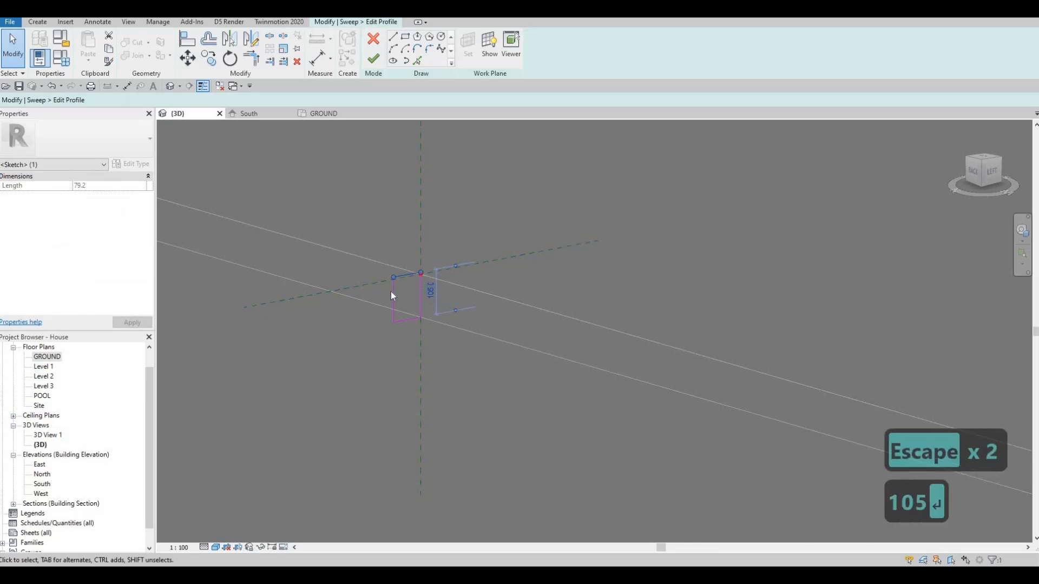
click(404, 248)
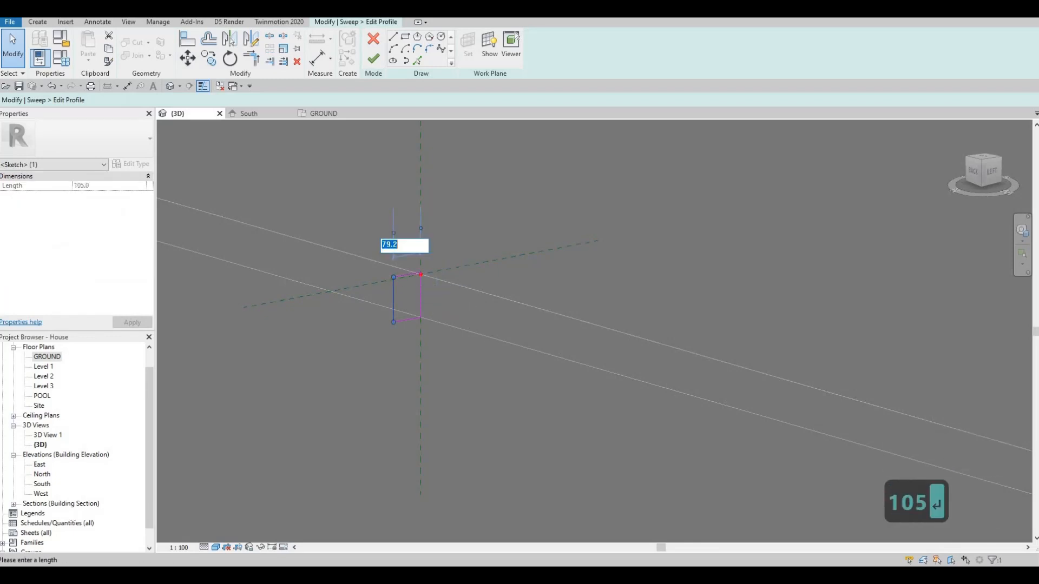
text(100)
key(Return)
key(Escape)
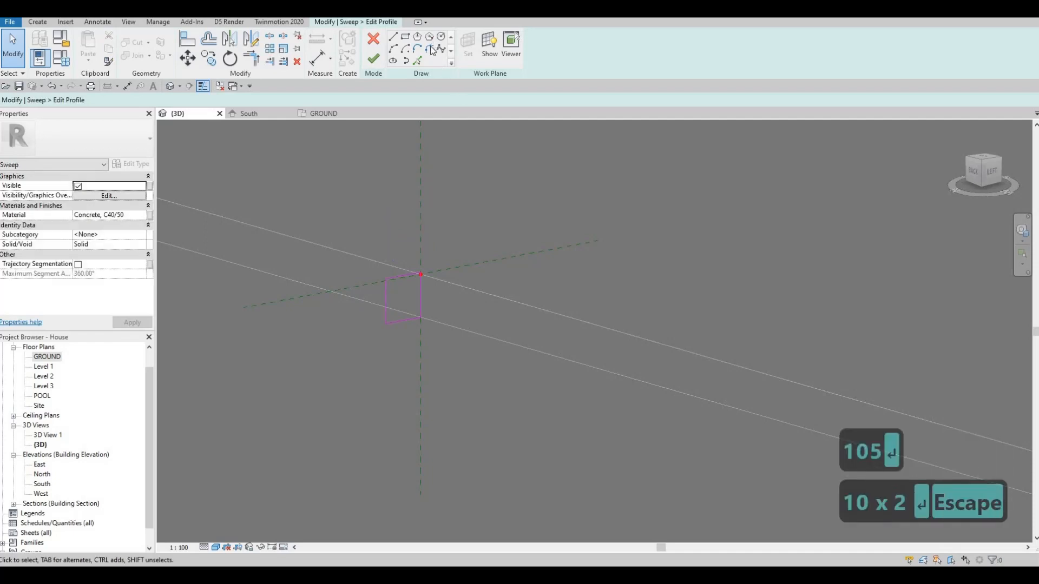
Step: Fillet the profile's outer upper corner with a 50 mm radius
click(393, 279)
click(386, 287)
click(393, 286)
scroll(400, 287, up, 5)
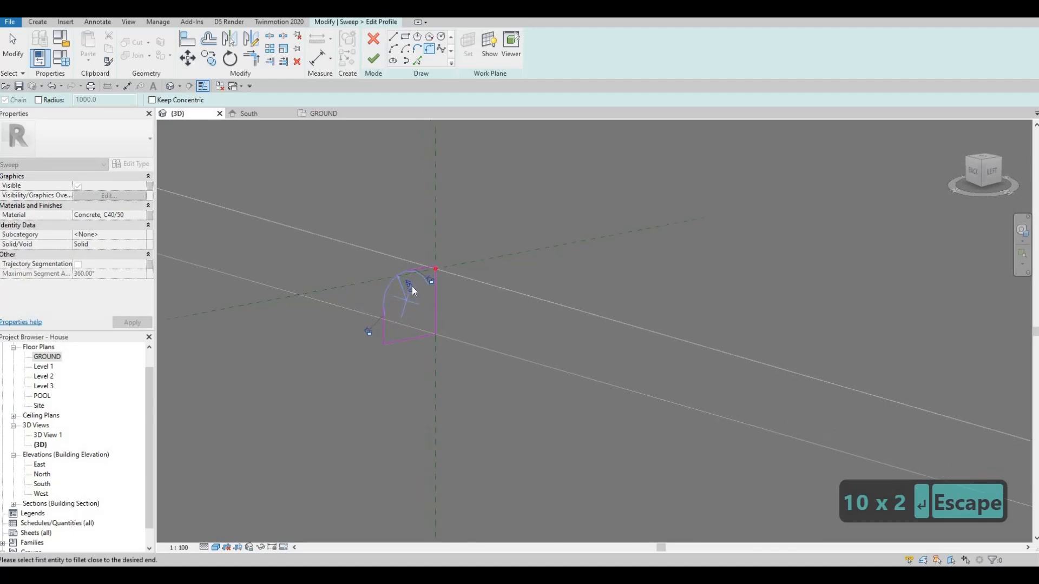
text(50)
key(Return)
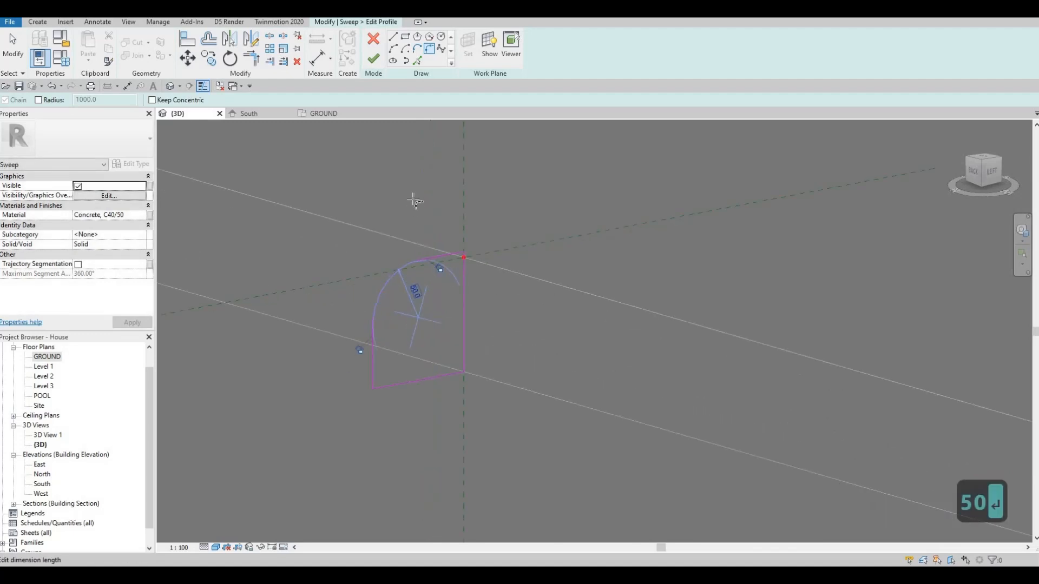
key(Escape)
scroll(409, 217, down, 5)
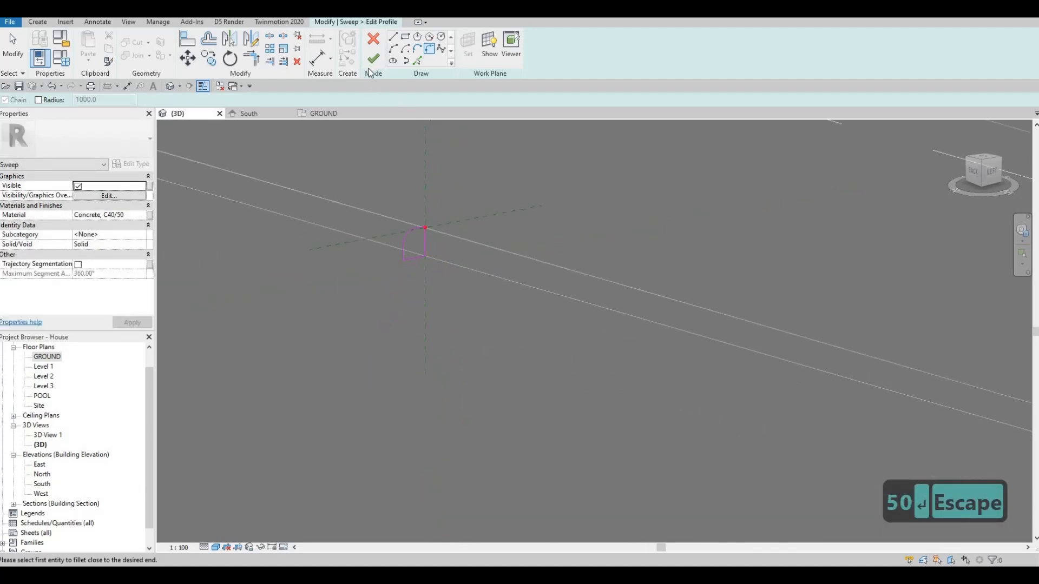
Step: Finish the profile, the third curb sweep and the in-place model, and leave nothing selected
click(377, 59)
click(373, 59)
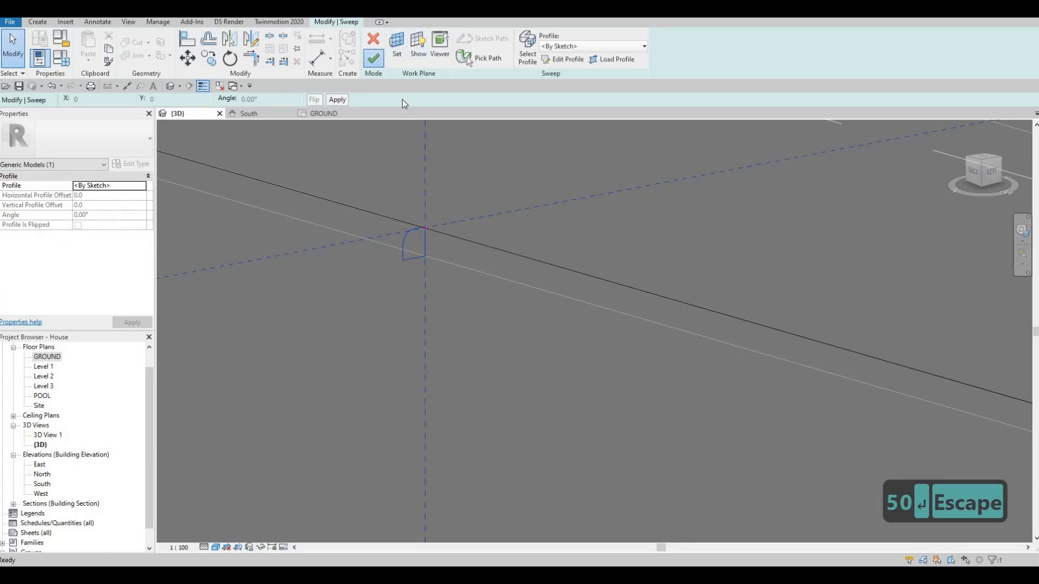
click(426, 52)
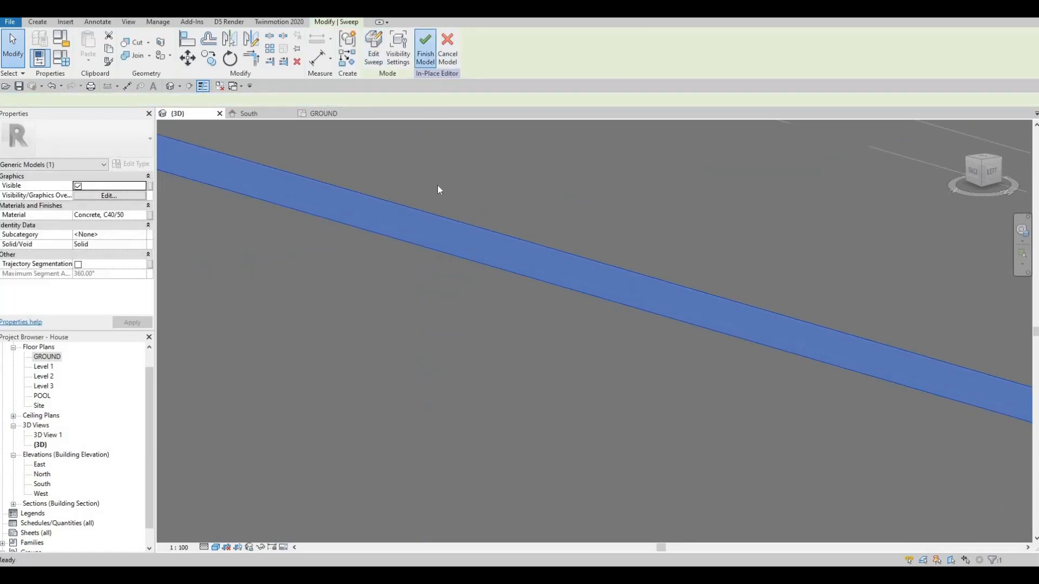
scroll(466, 191, down, 9)
key(Escape)
Step: In the GROUND floor plan, place a camera across the road, aimed diagonally past the house to a target behind it
shift+middle_drag(332, 228, 548, 352)
scroll(550, 324, down, 2)
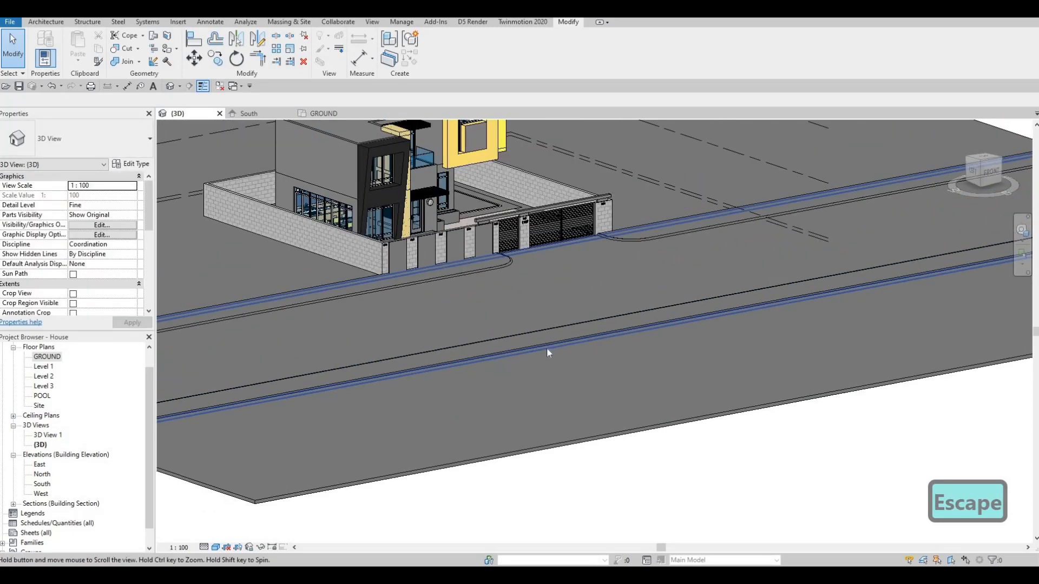
scroll(548, 351, down, 2)
mouse_move(482, 330)
middle_down()
mouse_move(497, 379)
mouse_move(474, 340)
mouse_move(247, 384)
mouse_move(115, 347)
middle_up()
scroll(489, 363, down, 1)
scroll(497, 380, up, 2)
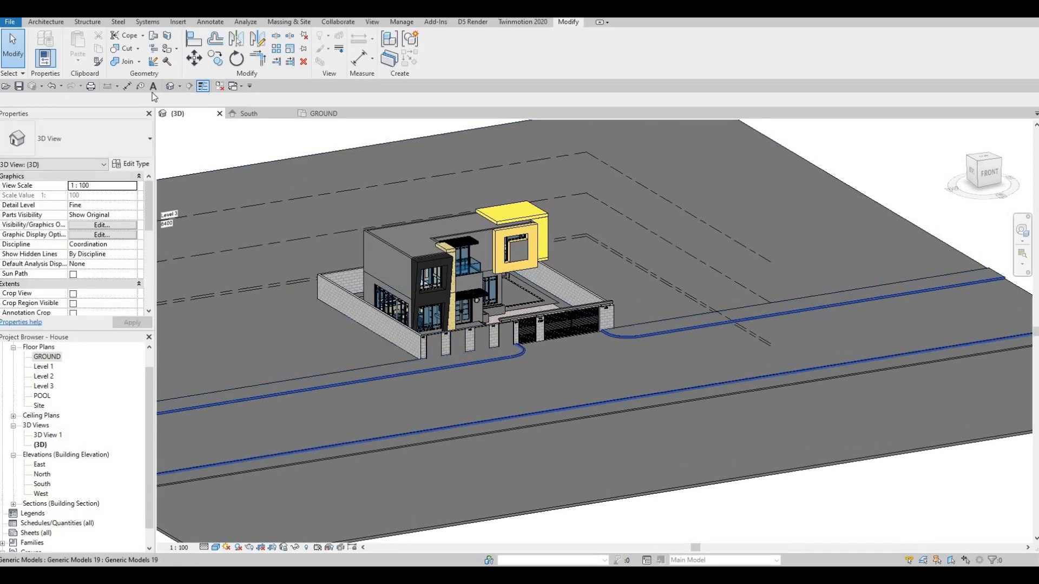
double_click(48, 358)
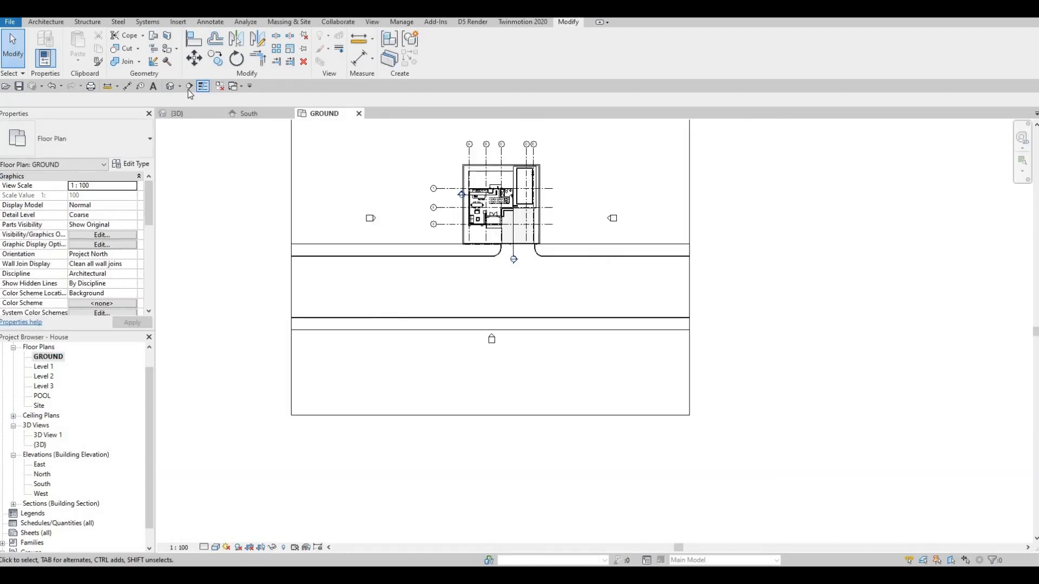
click(180, 87)
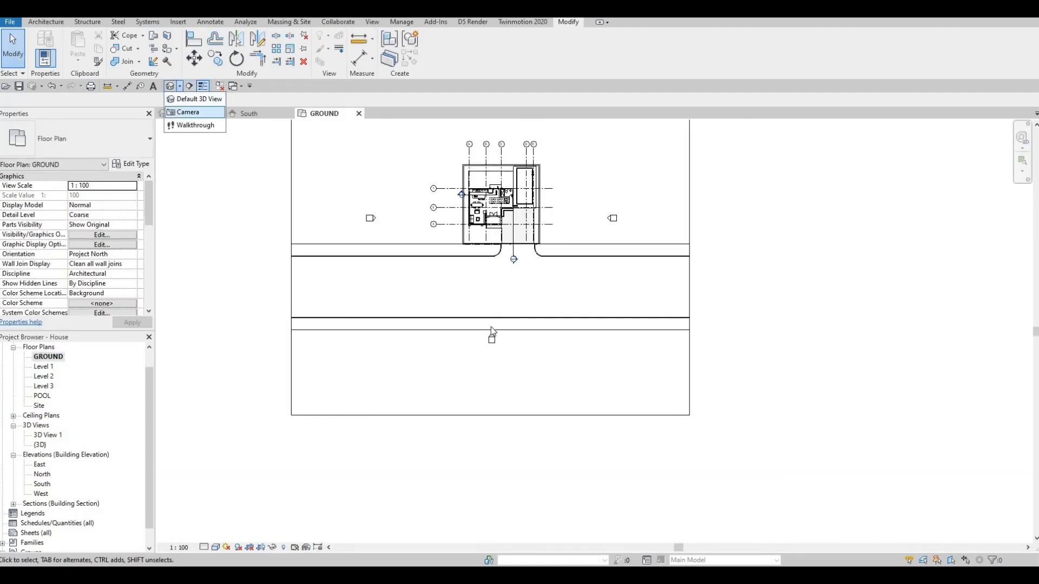
click(183, 111)
click(439, 348)
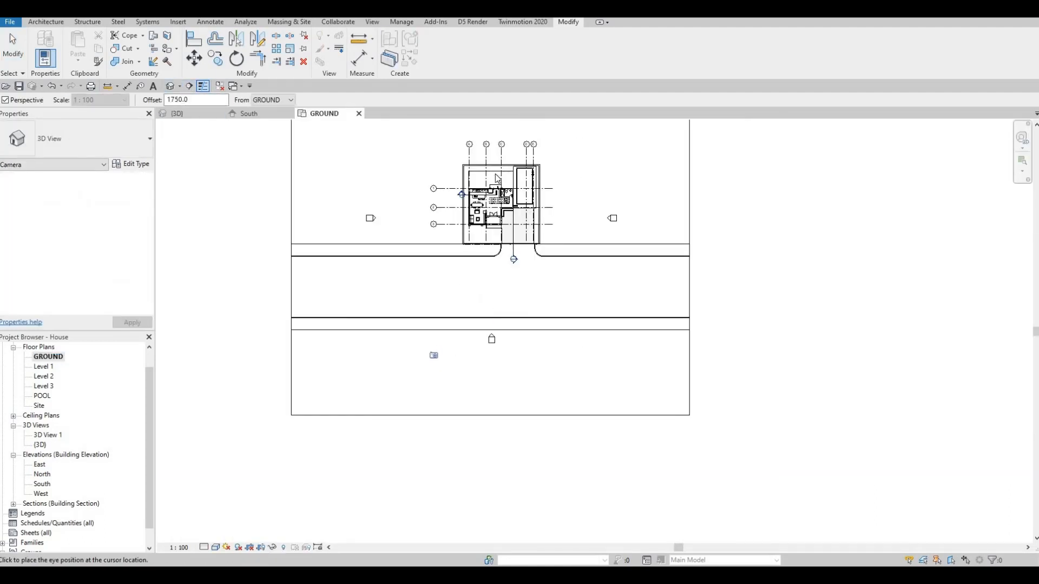
middle_drag(495, 177, 389, 335)
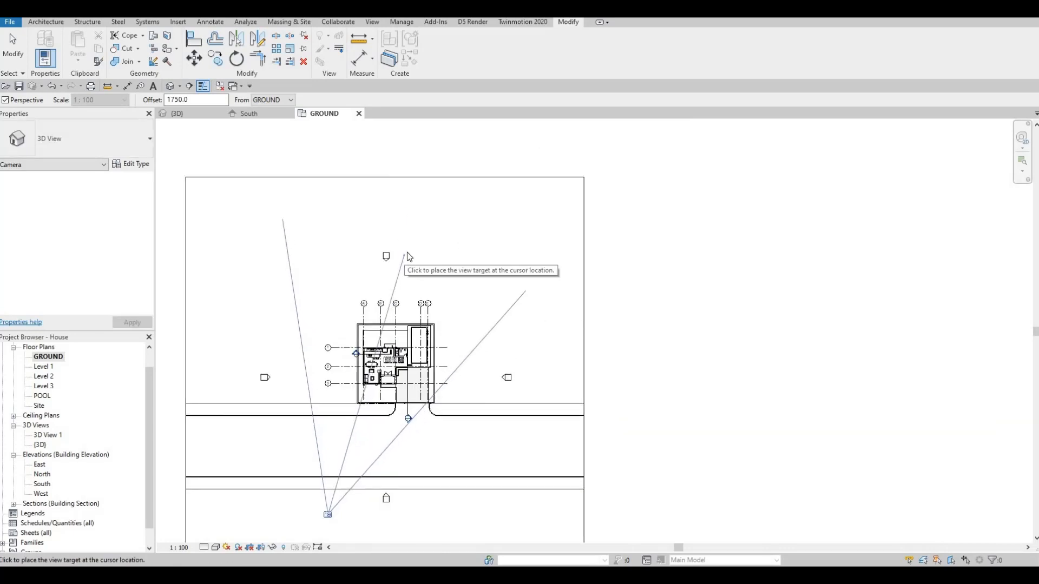
click(407, 252)
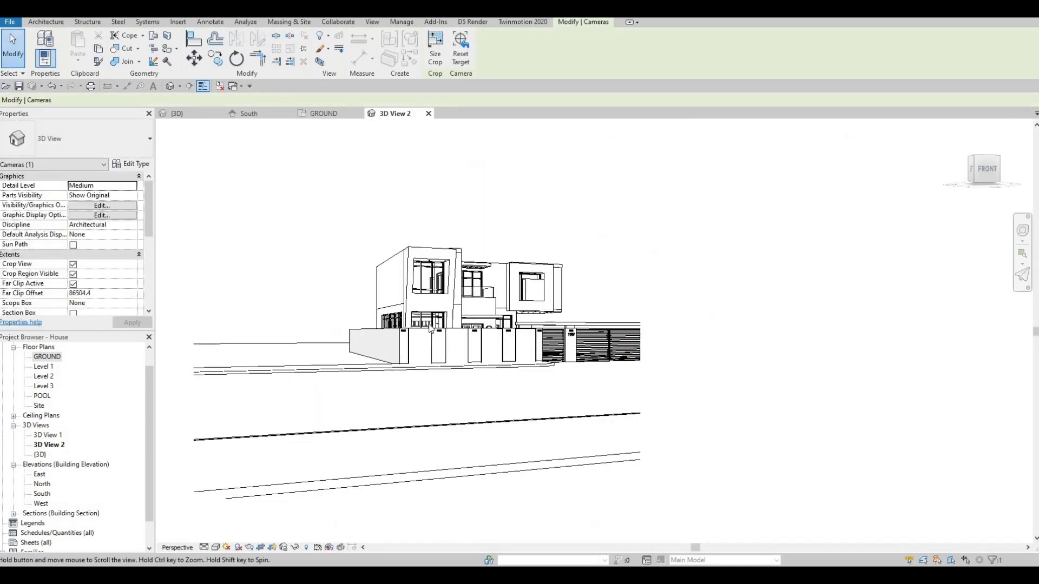
Step: Try to widen the new camera view's crop region on the gate side of the house
scroll(479, 368, down, 1)
middle_drag(480, 371, 393, 355)
click(422, 347)
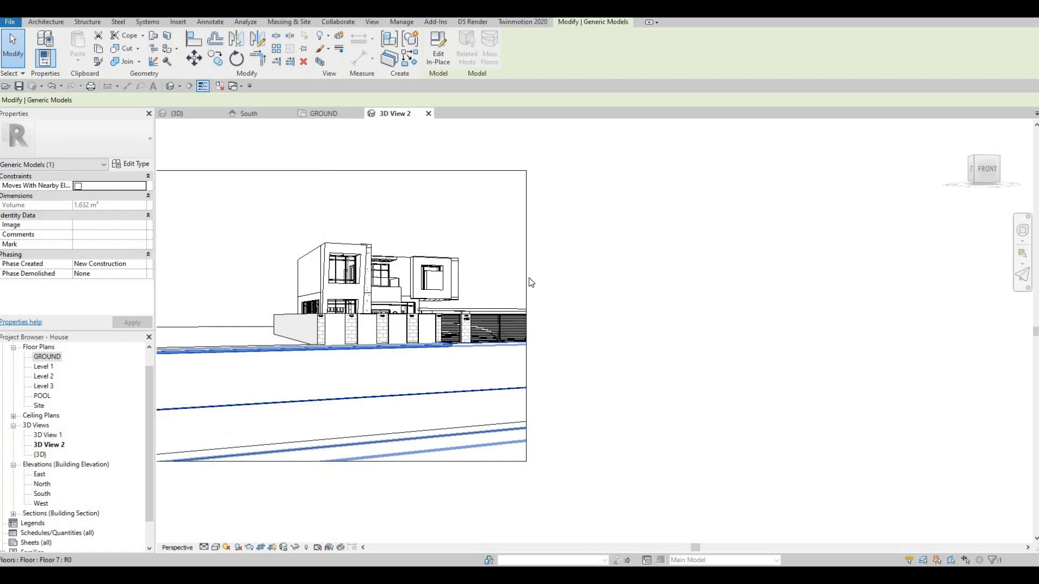
click(533, 313)
drag(527, 315, 621, 308)
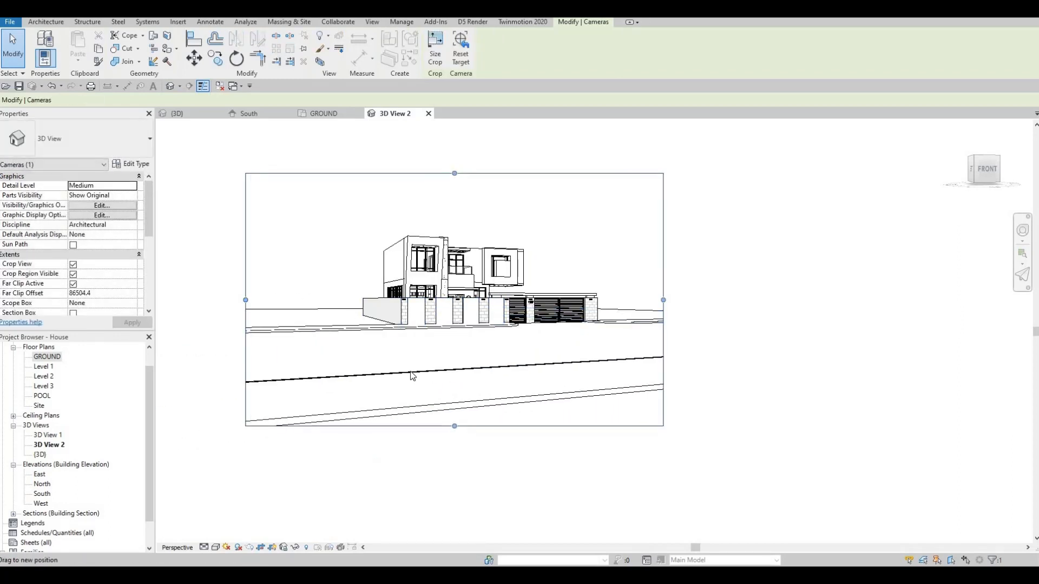
Step: Undo the accidental move of the road's floor slab and the crop region changes
click(488, 361)
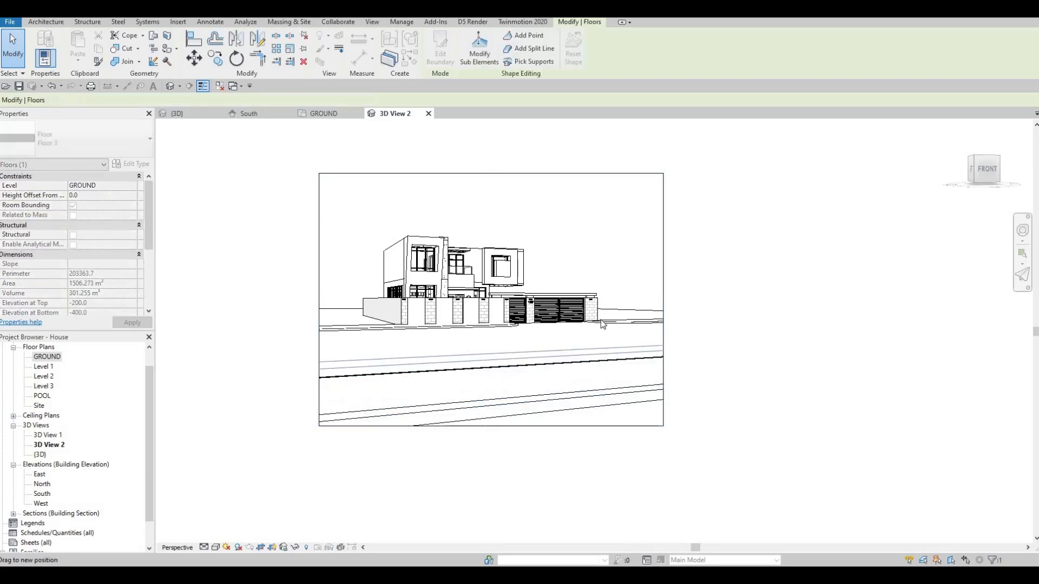
drag(602, 323, 580, 353)
key(ctrl+z)
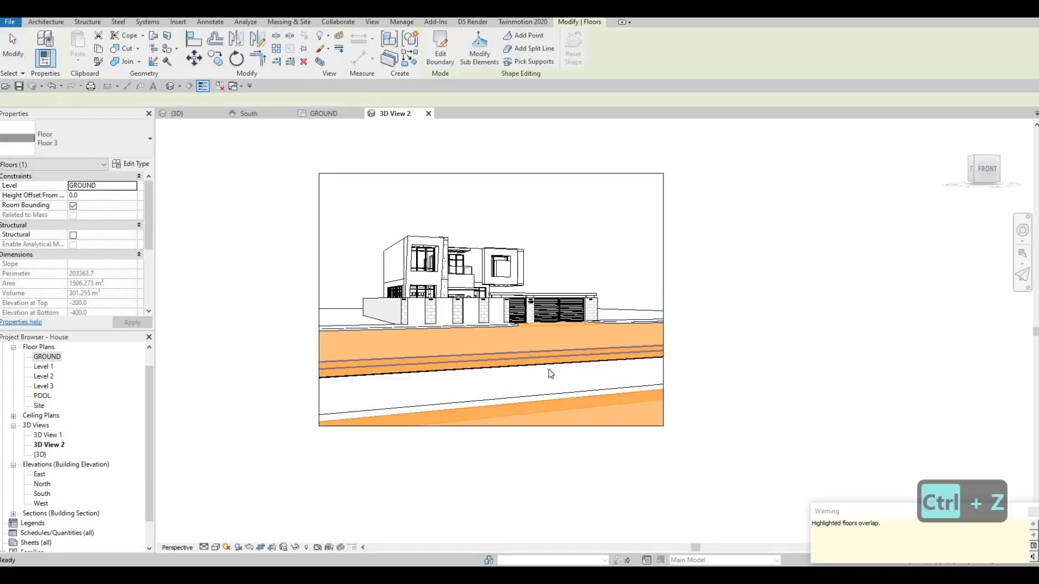
key(ctrl+z)
key(Escape)
key(ctrl+z)
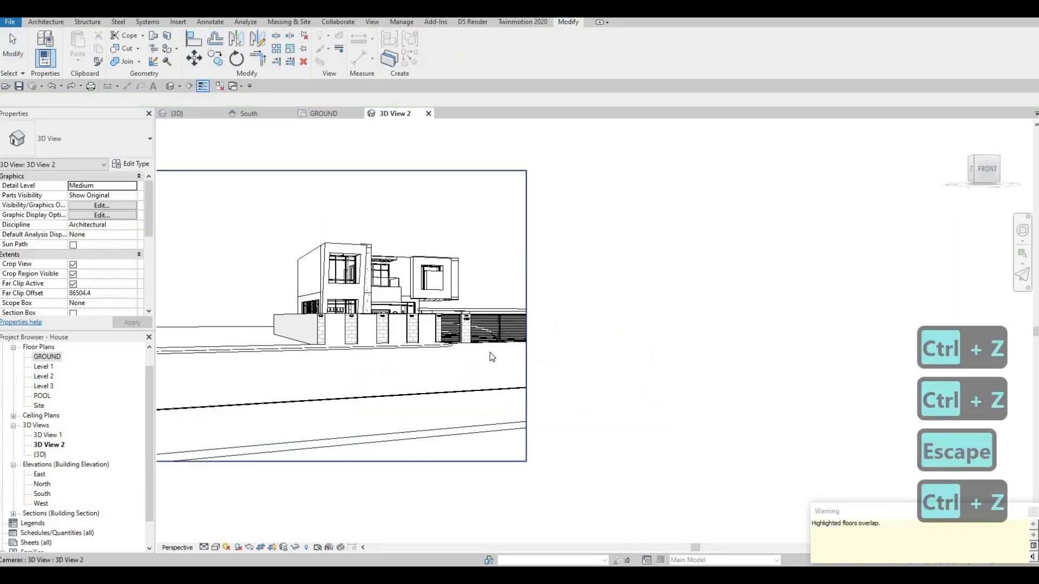
Step: Resize the camera view's crop region on all four sides to frame the house and its entire front fence closely
scroll(242, 306, down, 2)
click(245, 324)
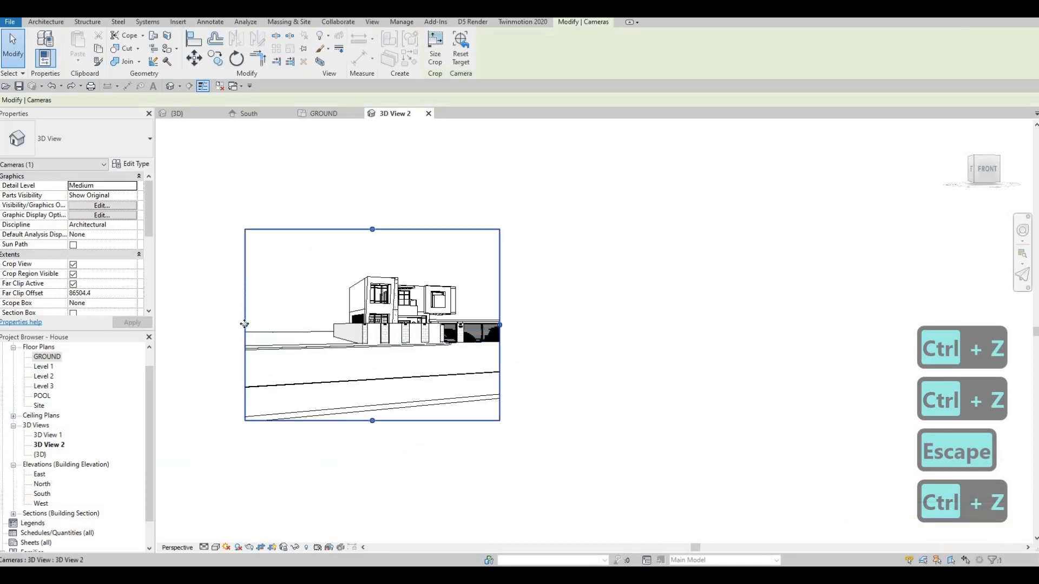
drag(245, 323, 327, 323)
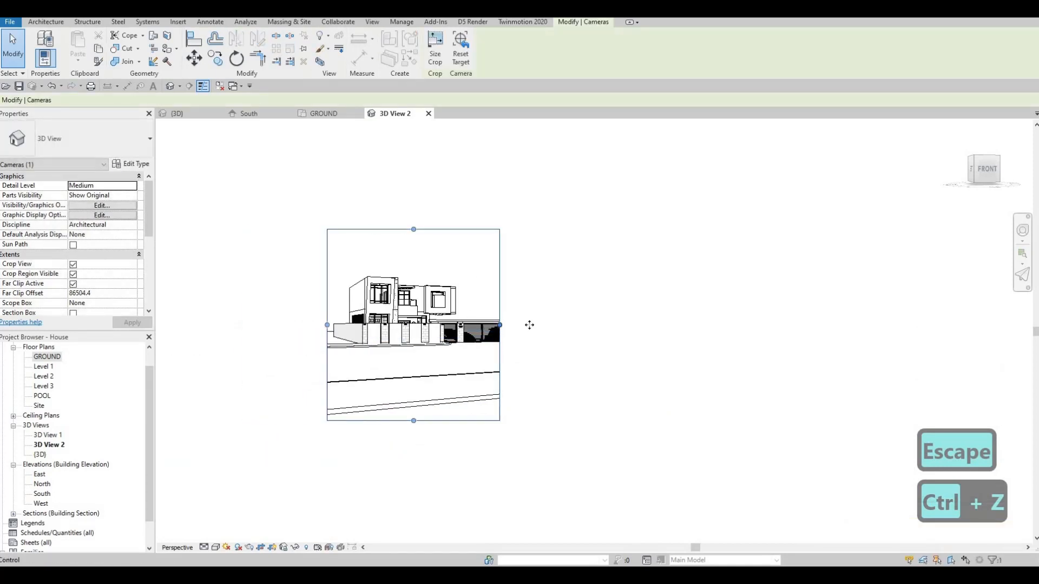
drag(529, 325, 528, 325)
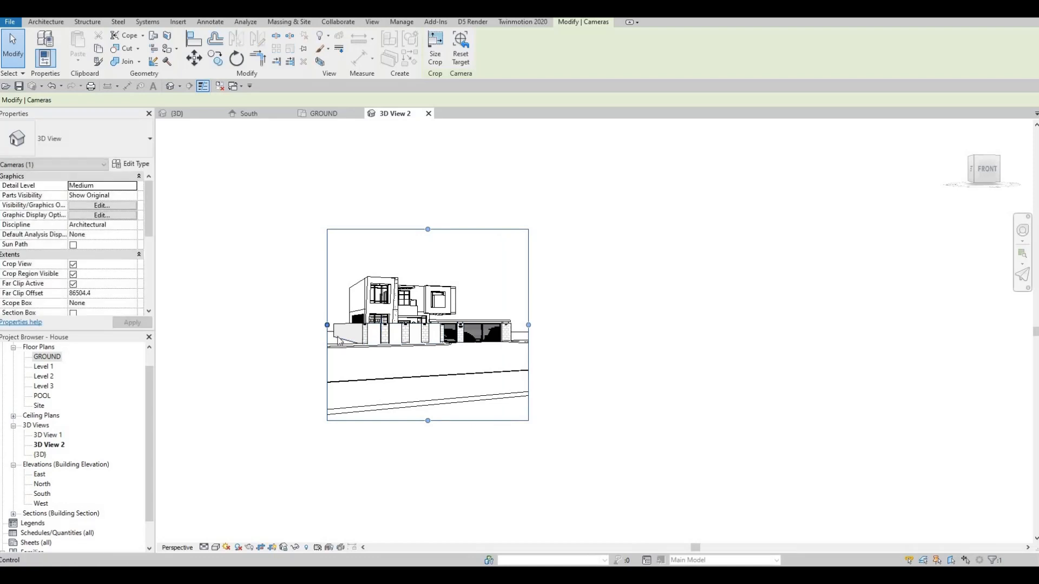
drag(326, 324, 323, 324)
drag(426, 421, 427, 323)
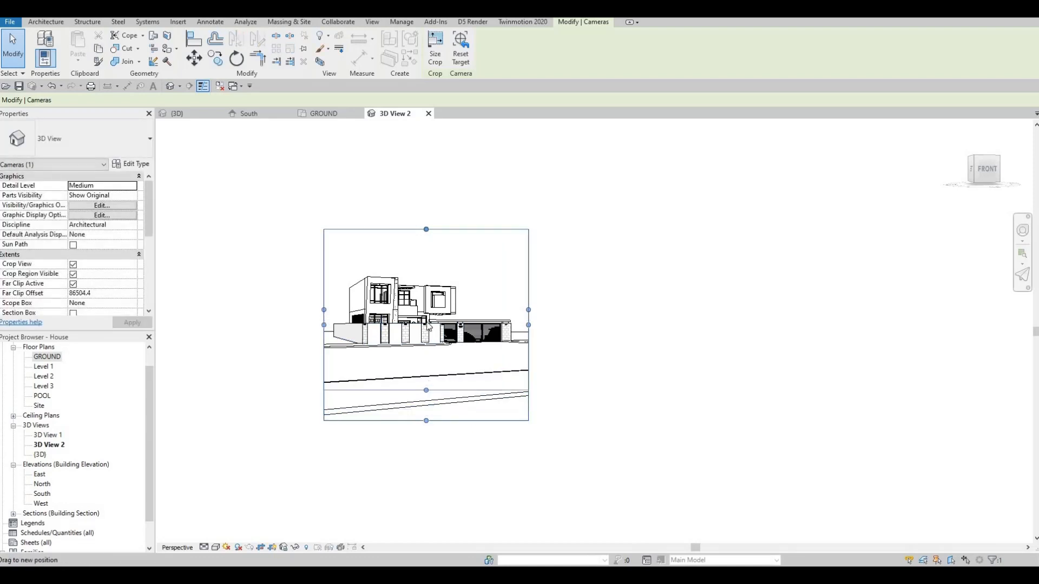
drag(426, 230, 426, 256)
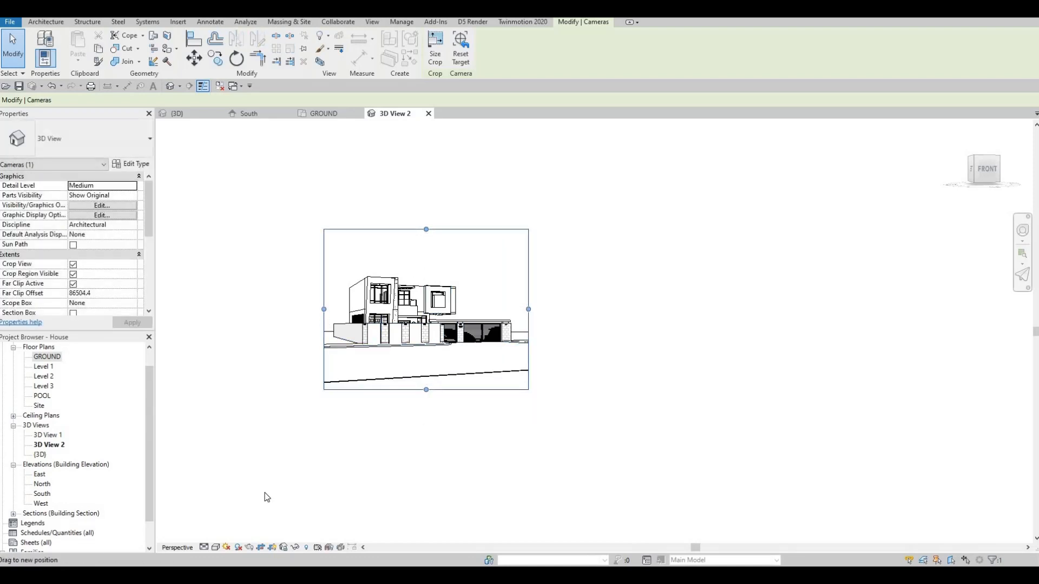
Step: Turn on Cast Shadows and Show Ambient Shadows in the camera view's Graphic Display Options
click(215, 548)
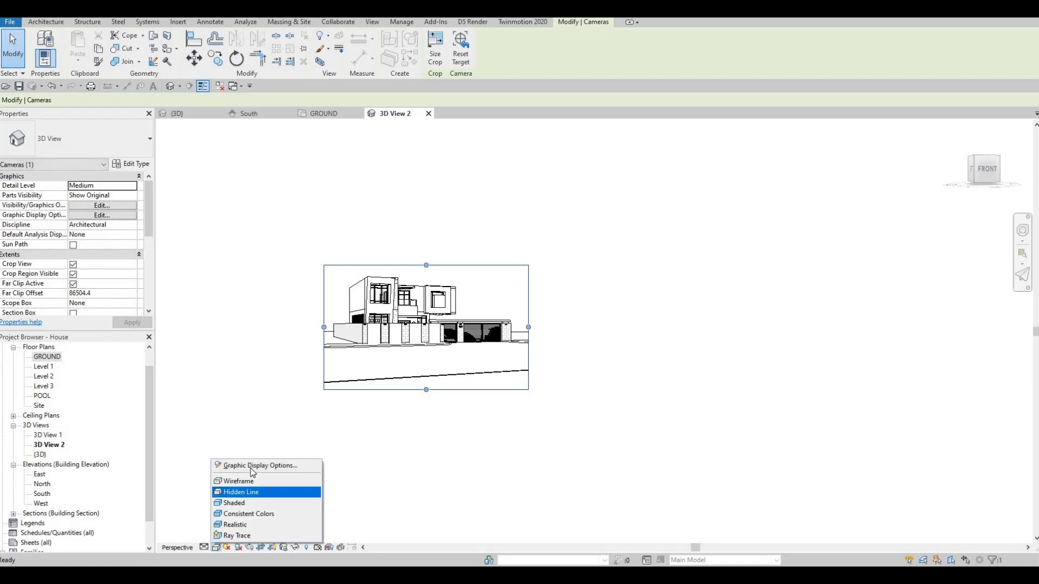
click(260, 466)
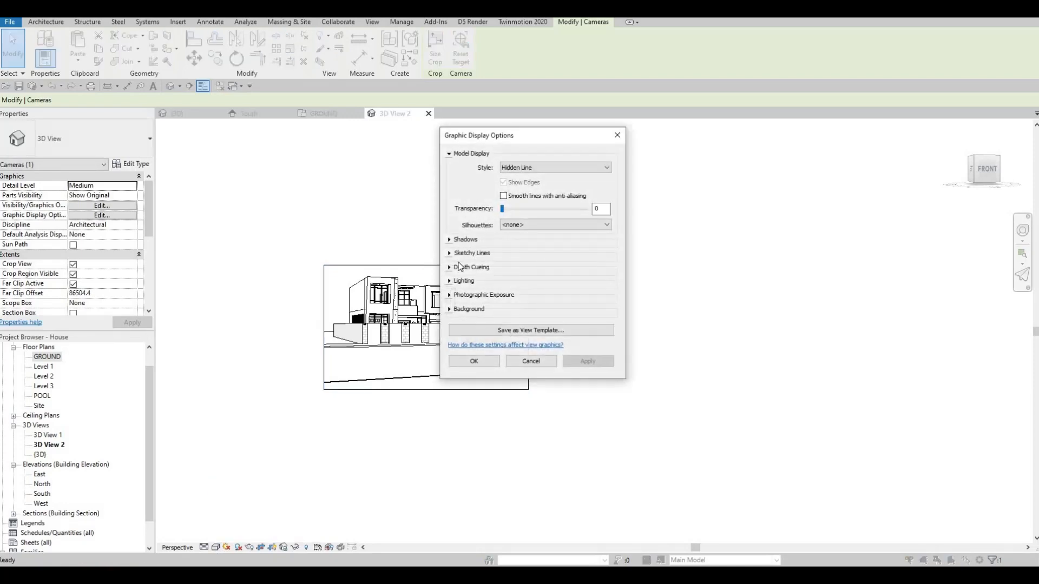
click(450, 239)
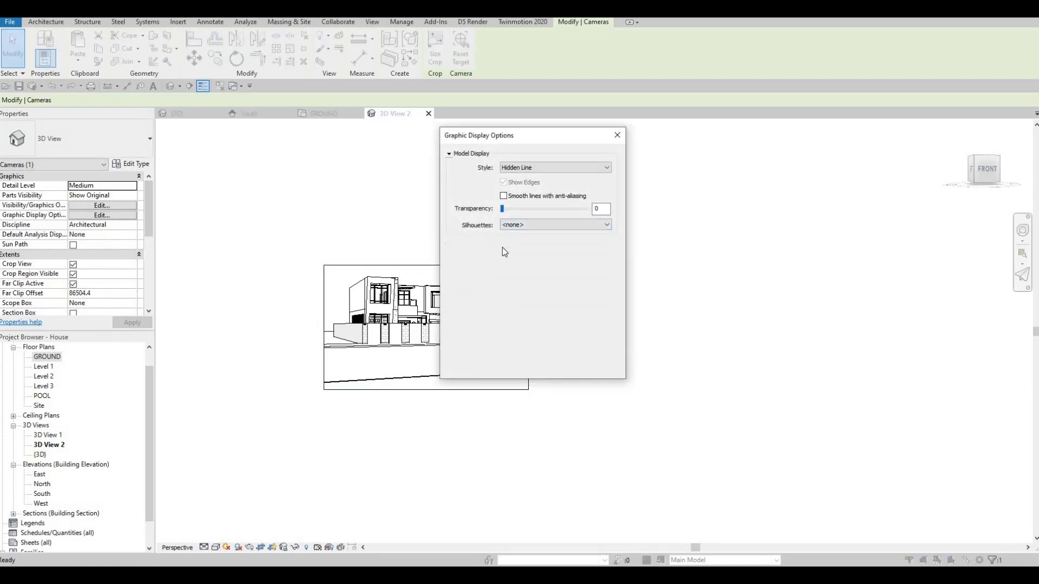
click(504, 247)
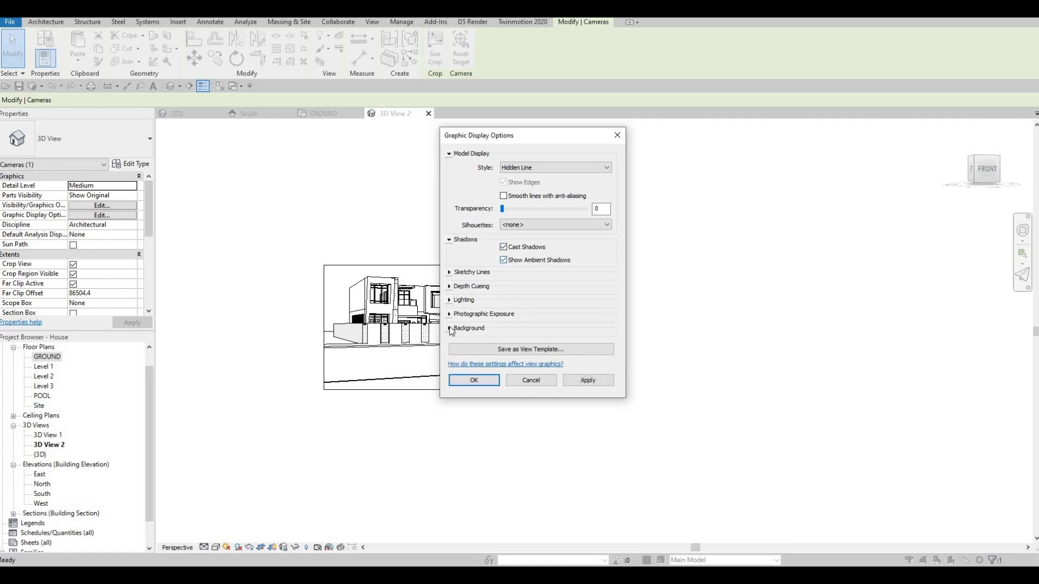
Step: Set the view's background to Gradient and apply the graphic display settings
click(517, 329)
click(541, 344)
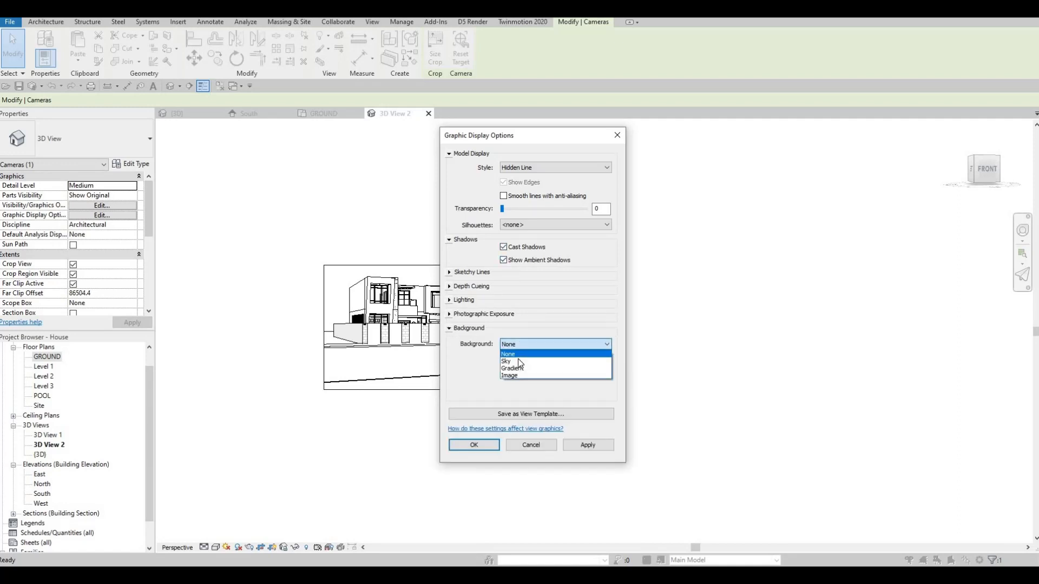
key(Down)
key(Return)
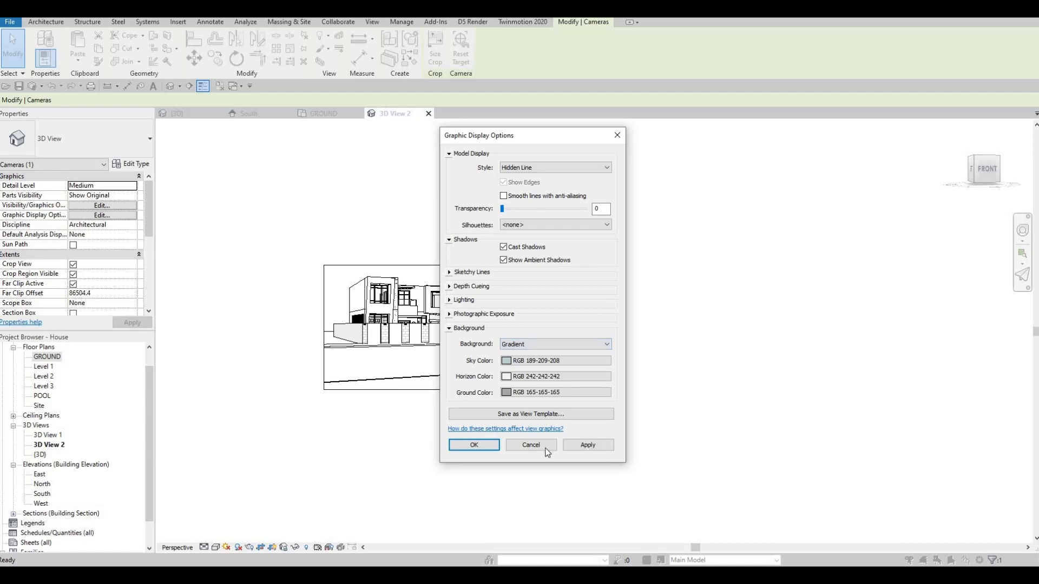
click(587, 444)
click(474, 444)
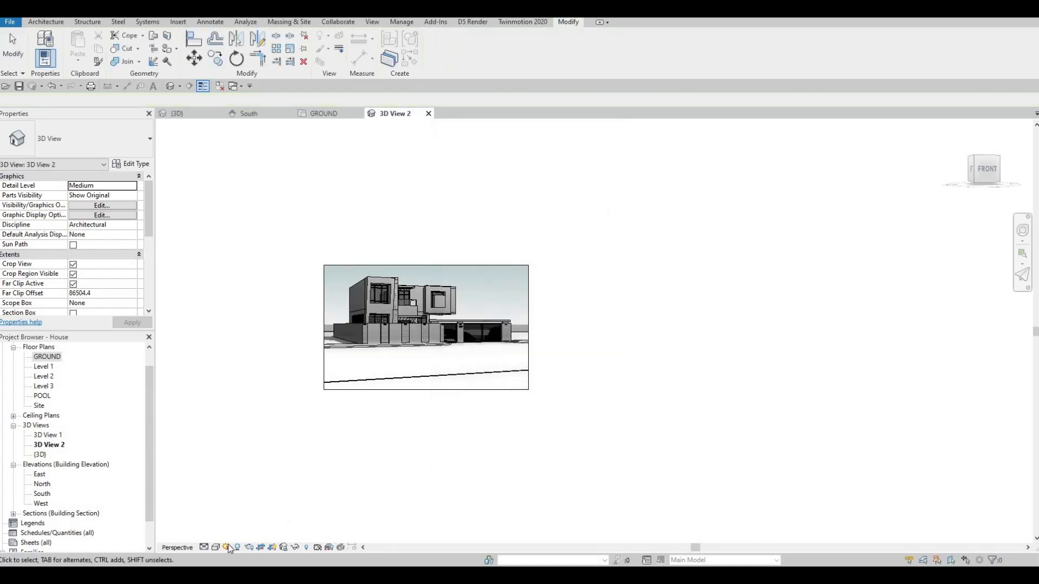
Step: Switch the camera view's visual style to Realistic
click(215, 547)
click(238, 523)
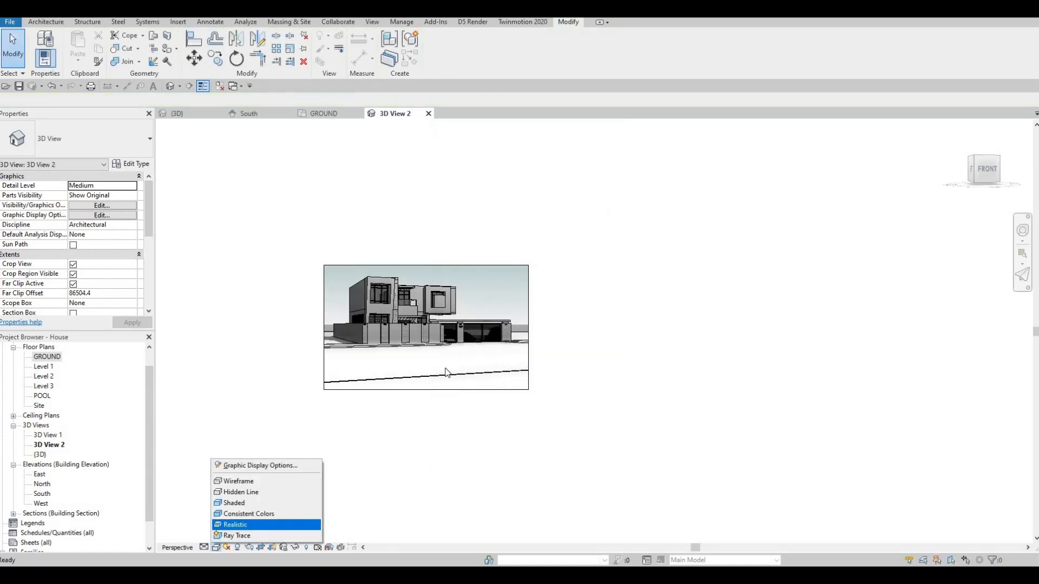
scroll(443, 287, up, 3)
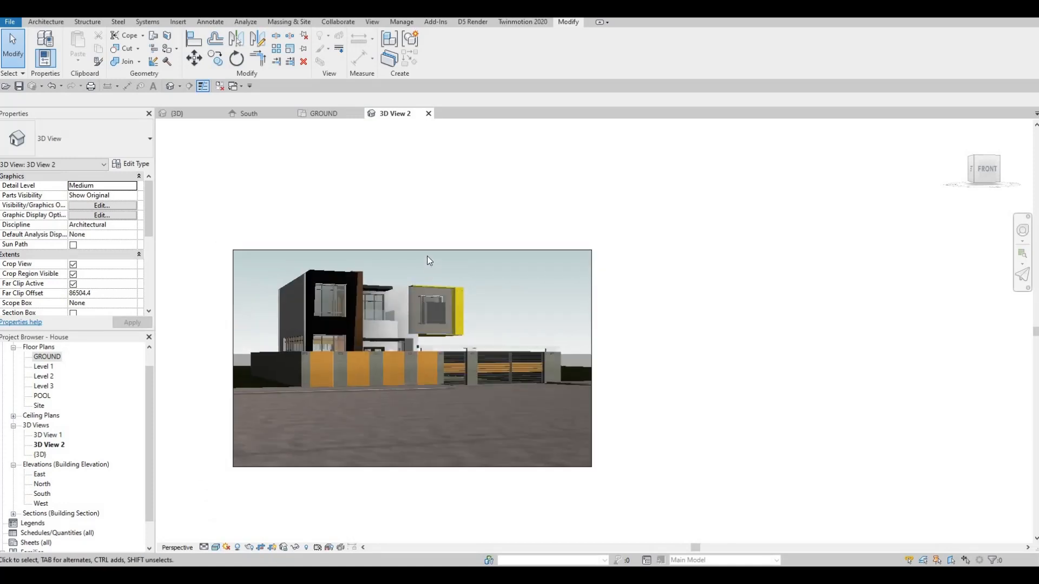
Step: Extend the camera view's crop region upward above the house and switch its visual style to Consistent Colors
click(412, 250)
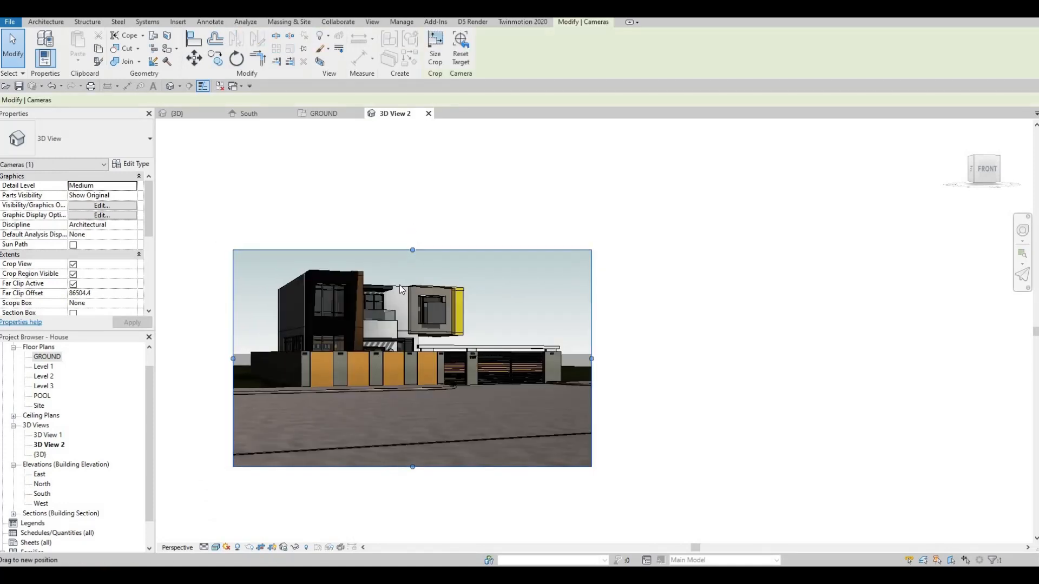
drag(412, 249, 412, 229)
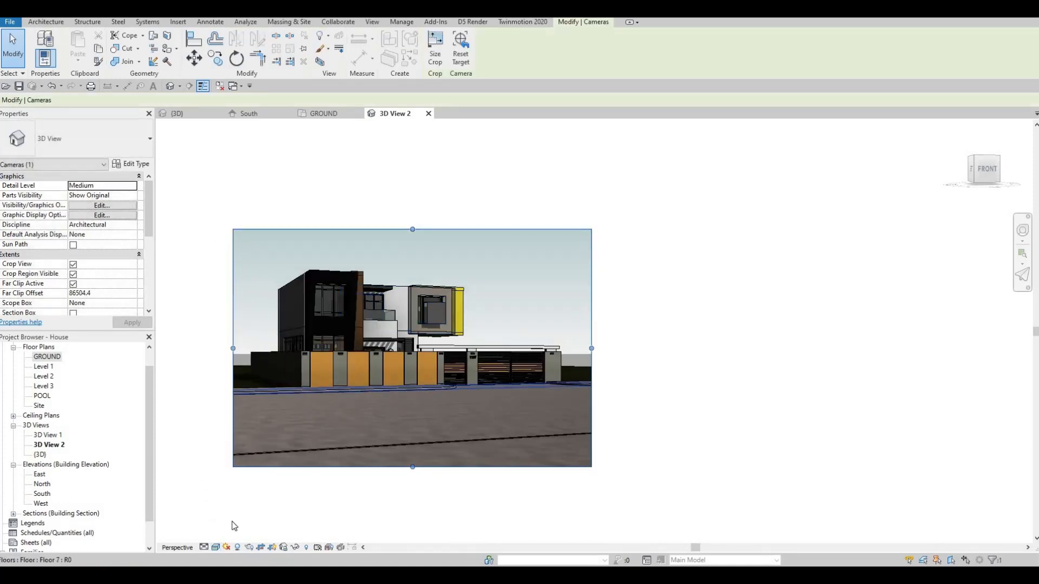
click(216, 547)
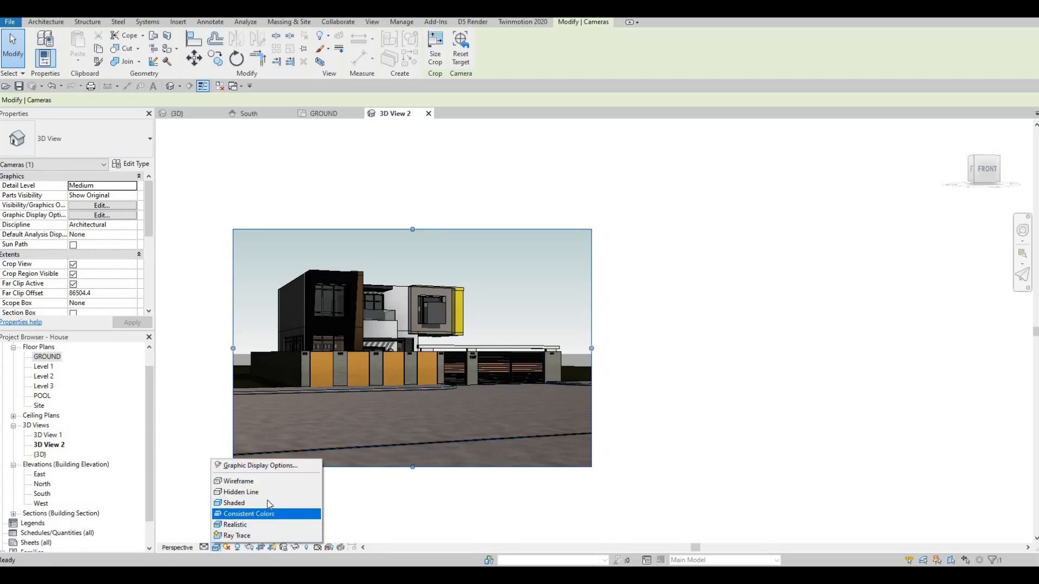
click(249, 513)
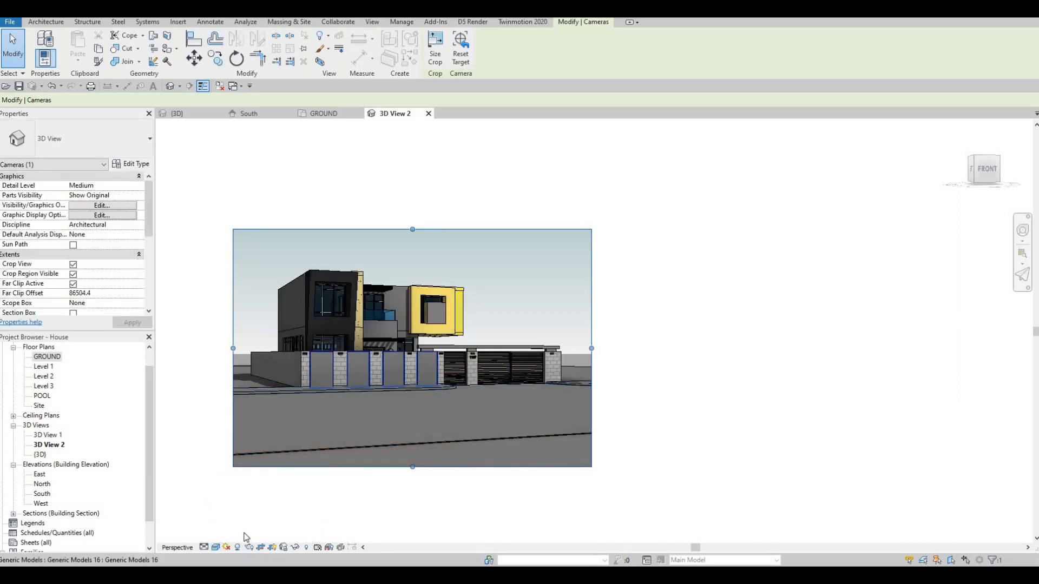
Step: Switch the camera view's visual style to Hidden Line and deselect the crop region
click(216, 547)
click(244, 489)
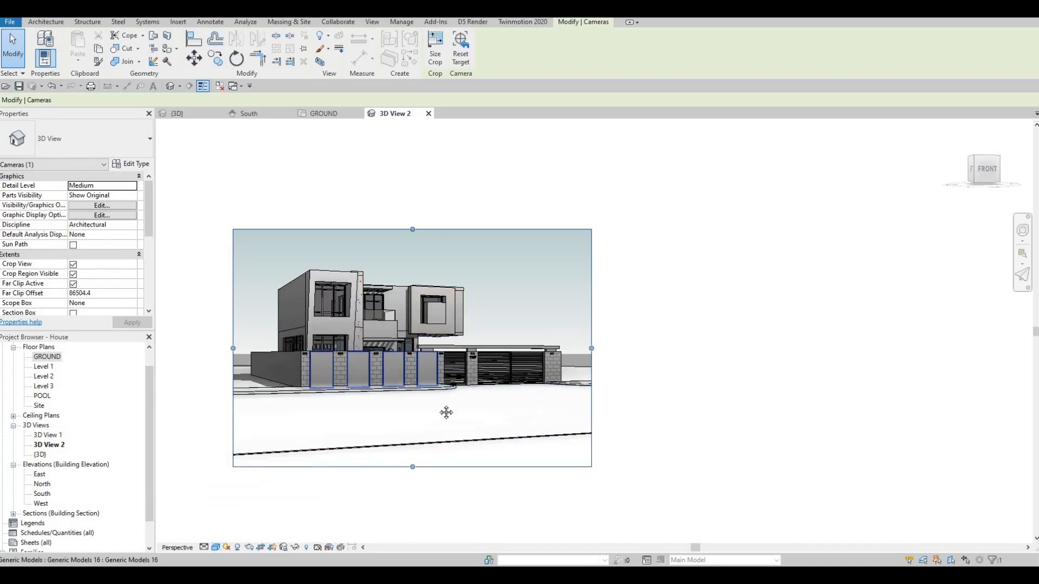
scroll(445, 412, up, 2)
scroll(481, 459, down, 3)
key(Escape)
scroll(480, 459, up, 2)
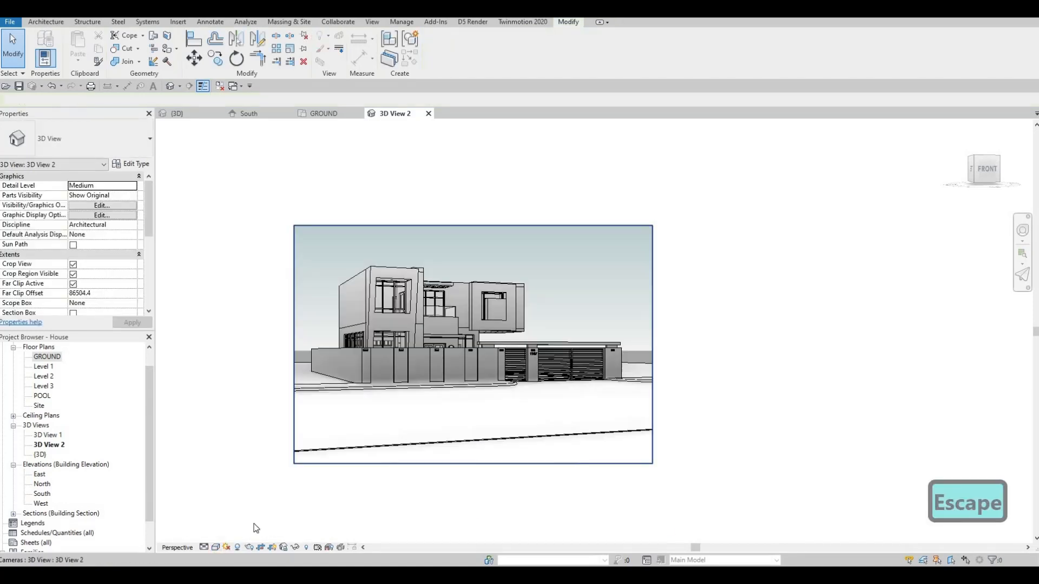
Step: Raise the crop region's lower edge slightly and extend its upper edge and both sides outward around the house
click(476, 465)
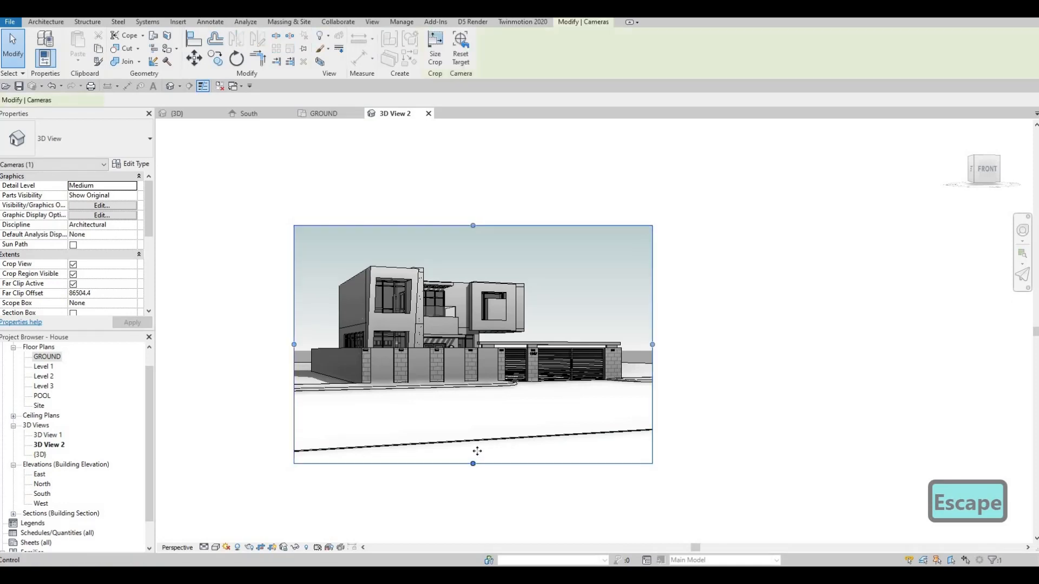
drag(473, 225, 473, 215)
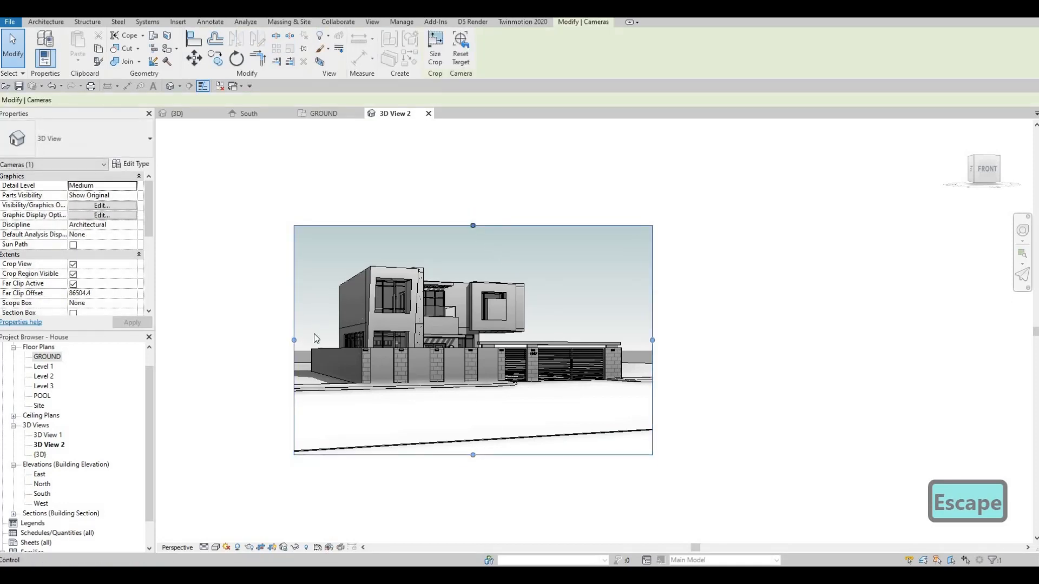
drag(294, 335, 278, 331)
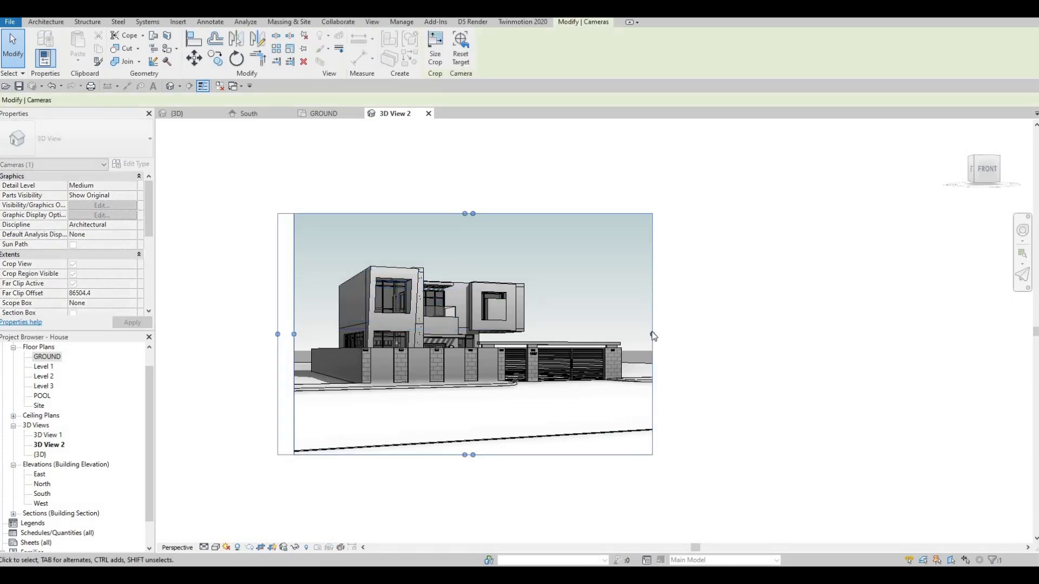
drag(652, 335, 666, 334)
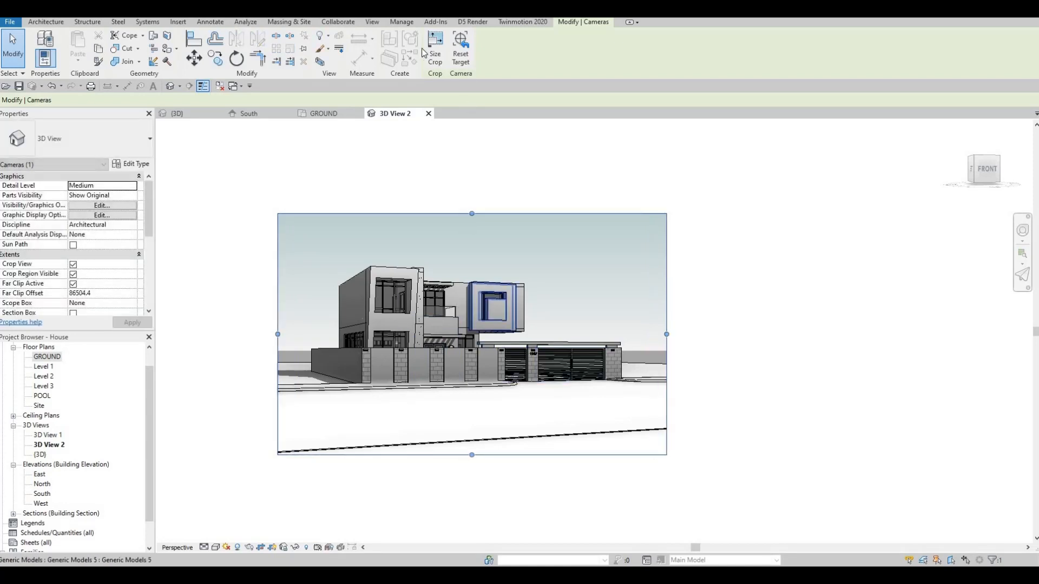
Step: Set 3D View: 3D View 2 as the project's starting view
click(402, 22)
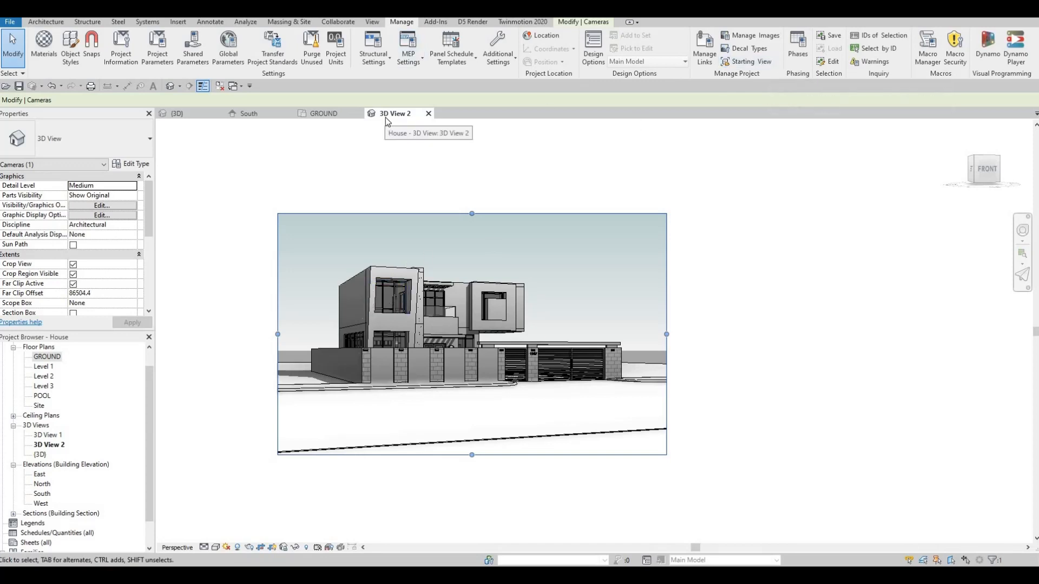
click(751, 62)
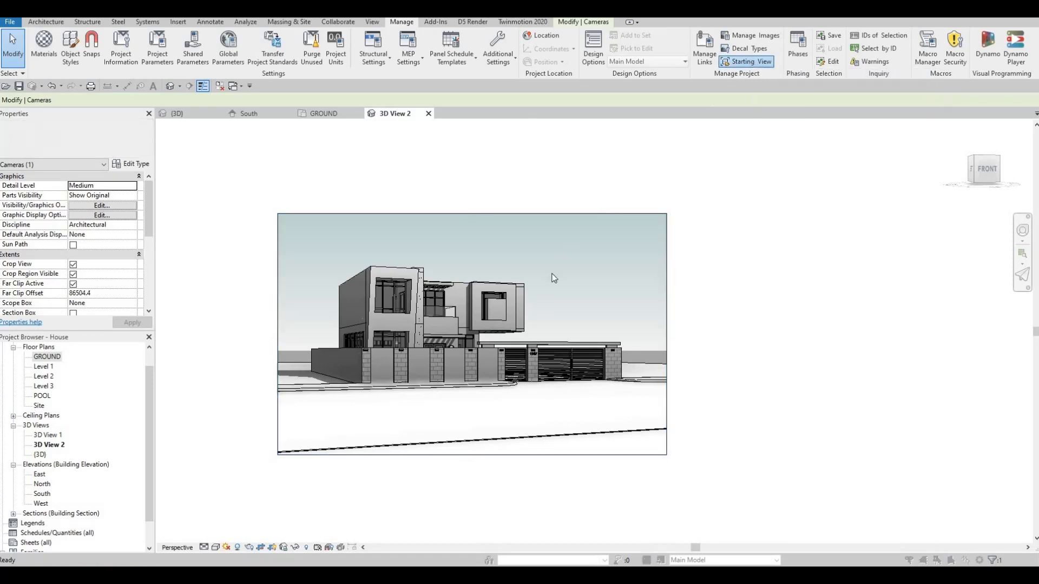
click(519, 310)
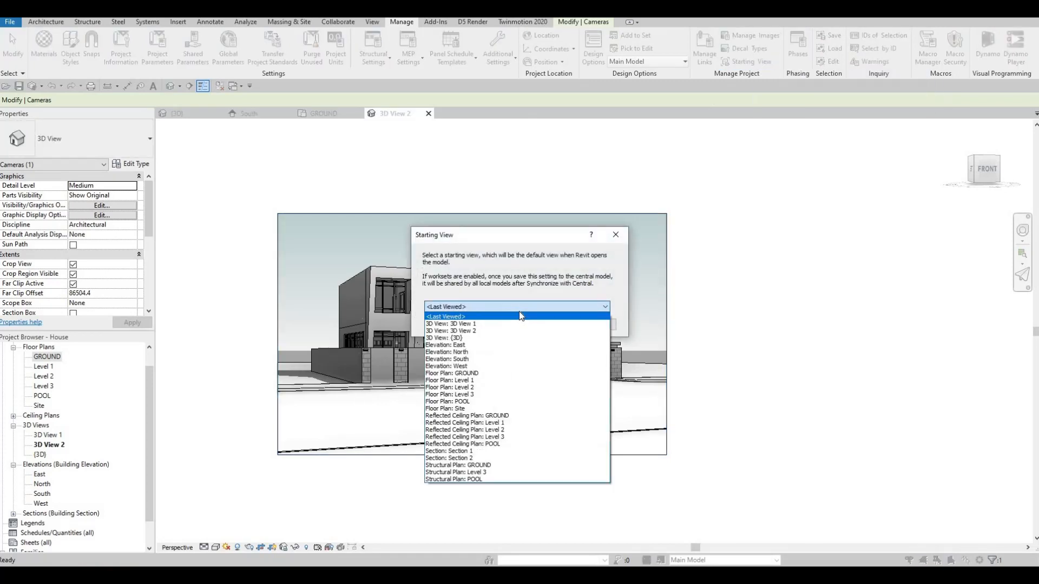
click(473, 331)
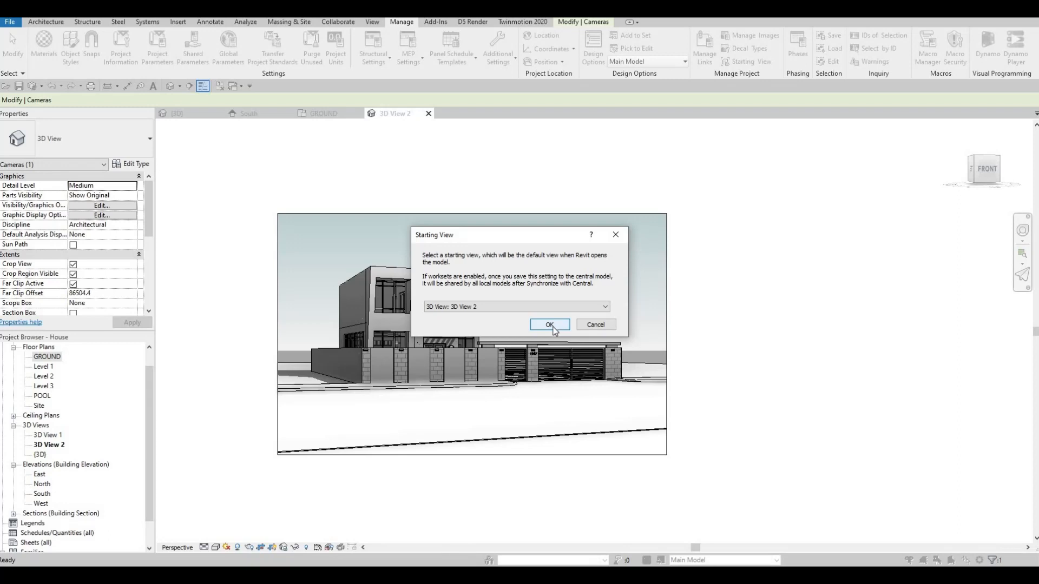
click(549, 325)
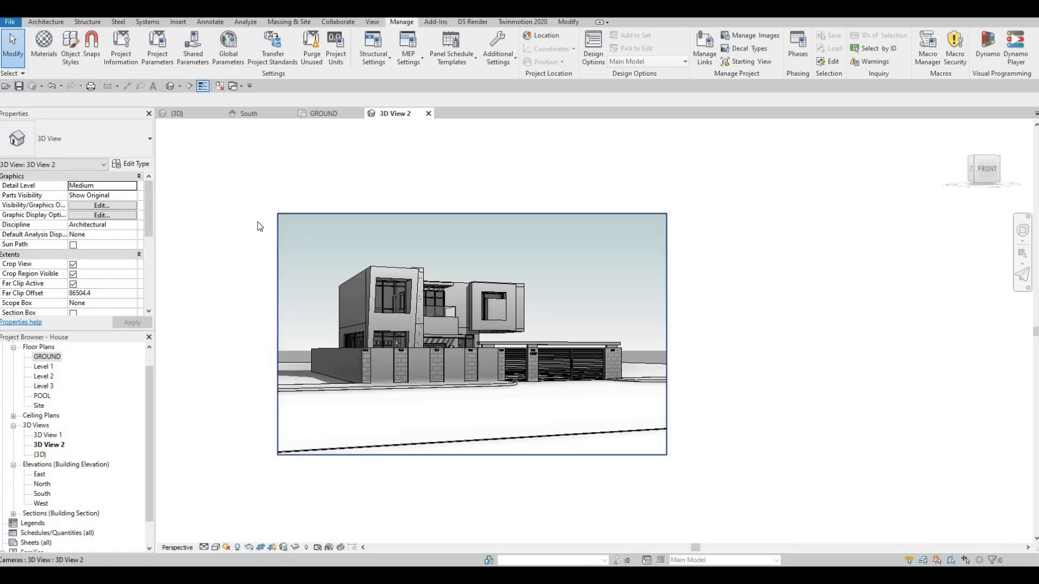
middle_drag(242, 204, 248, 199)
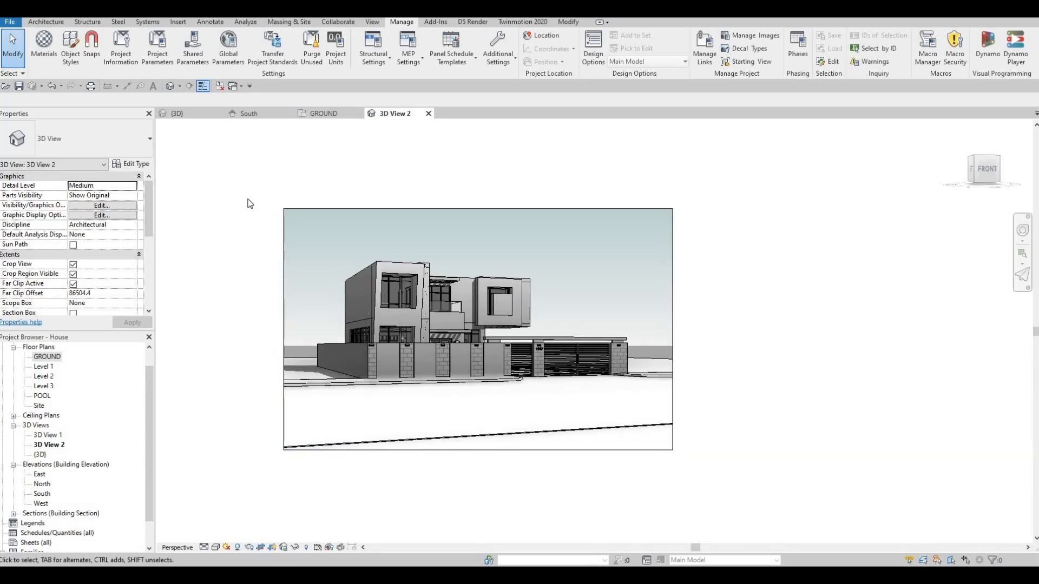